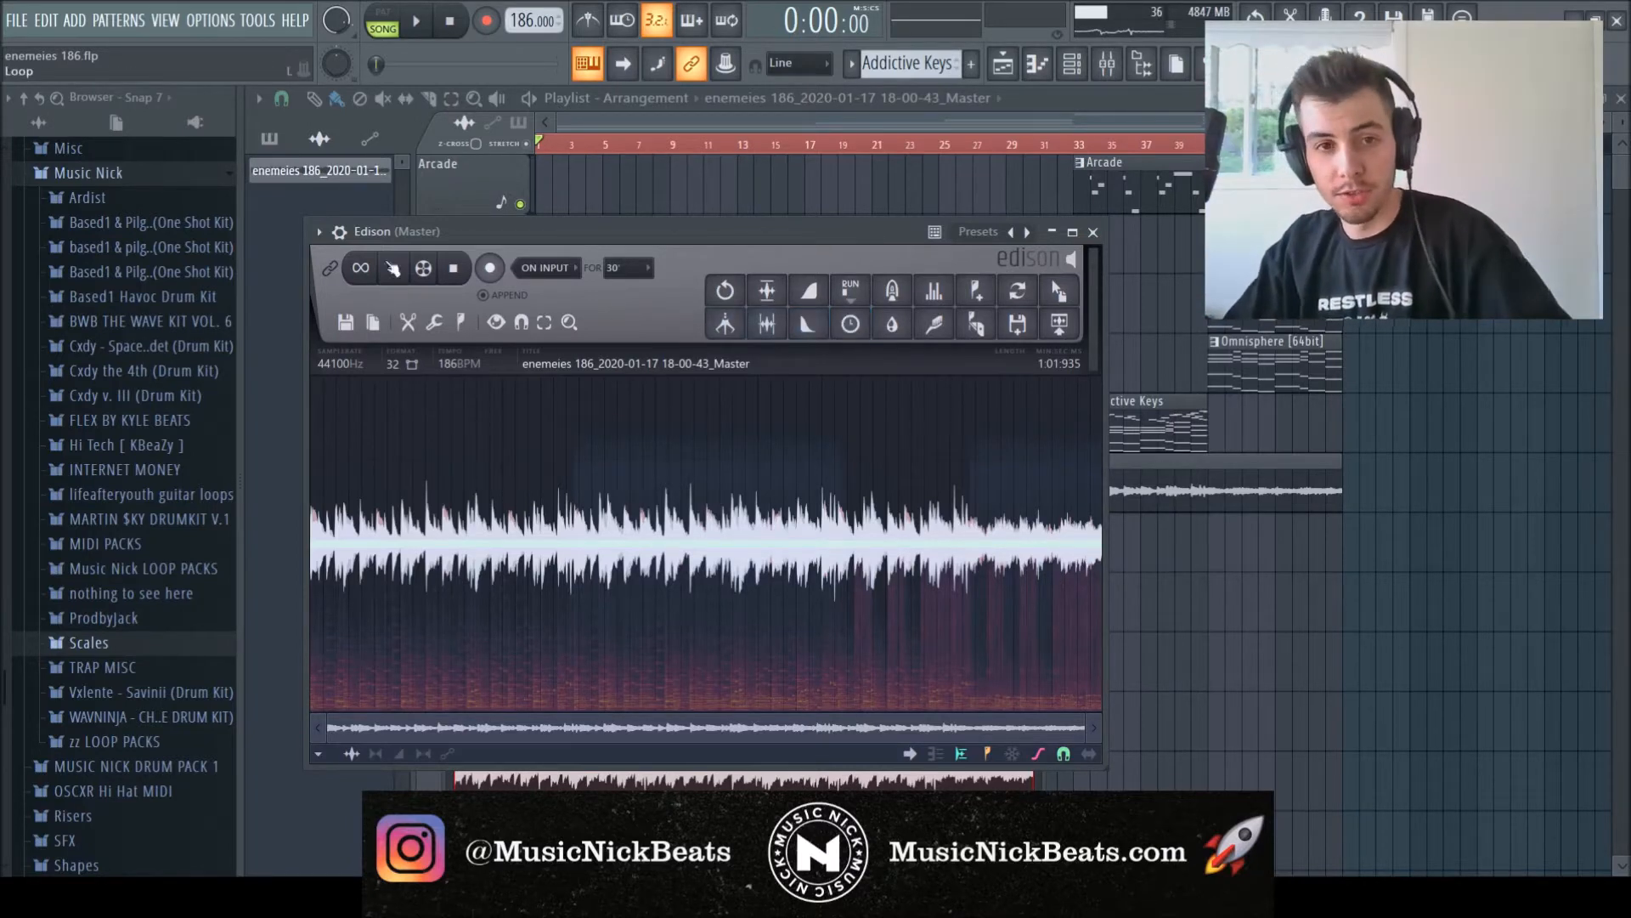
Play the exported enemeies 186 master recording in Edison, sampling several points through the loop, and stop playback.
{"action": "left_click", "coordinate": [399, 270]}
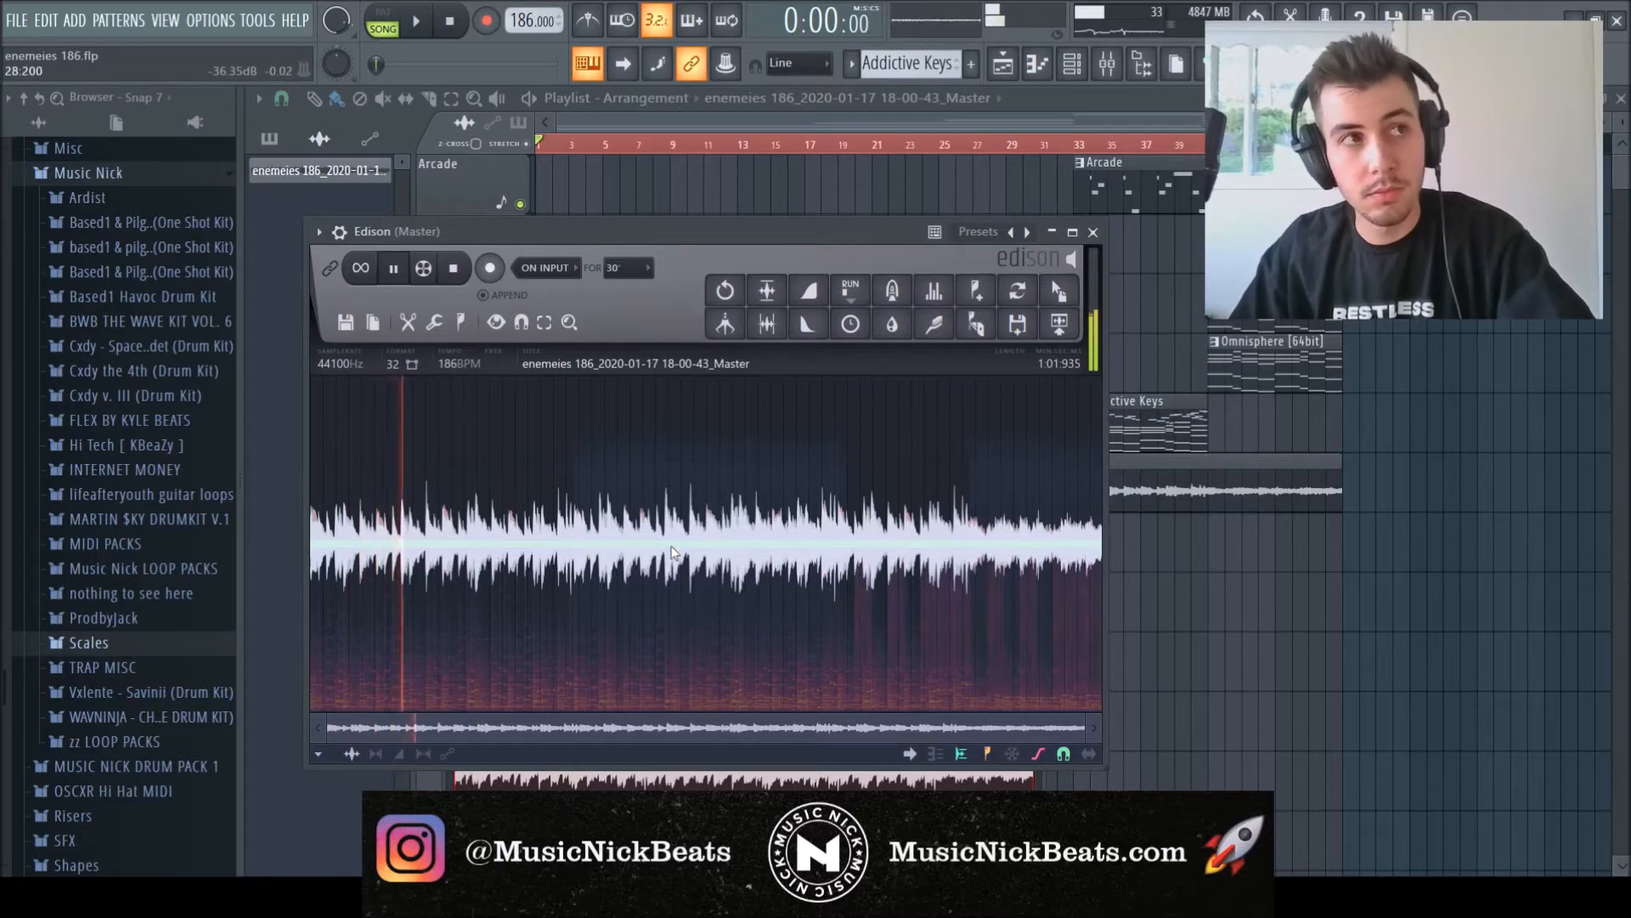
{"action": "left_click", "coordinate": [748, 534]}
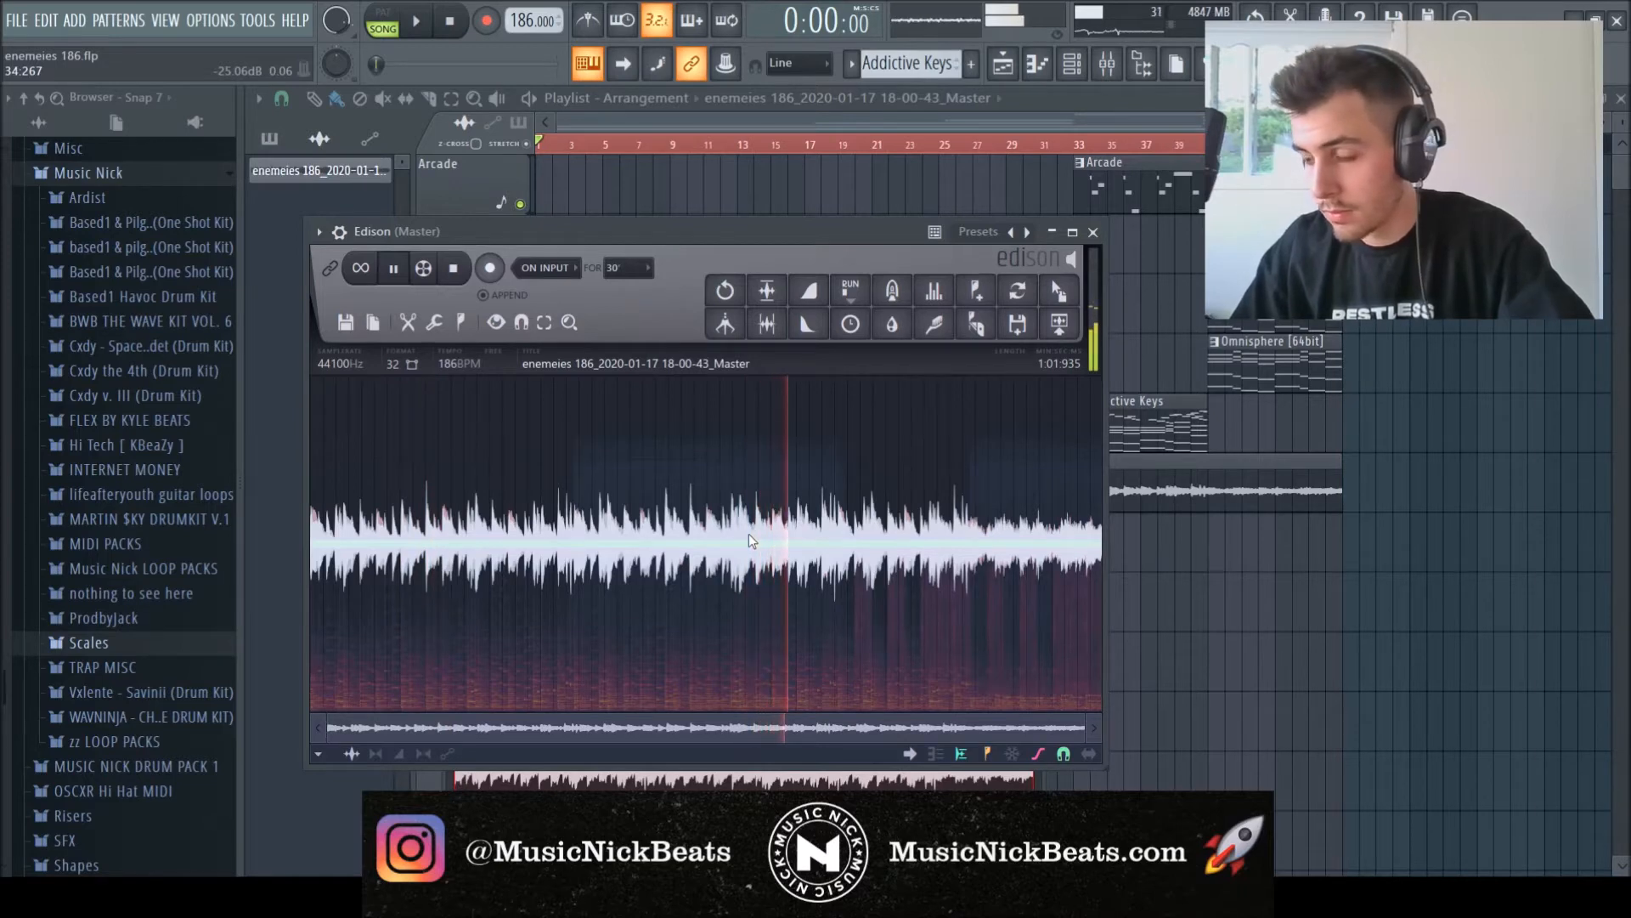
{"action": "left_click", "coordinate": [911, 537]}
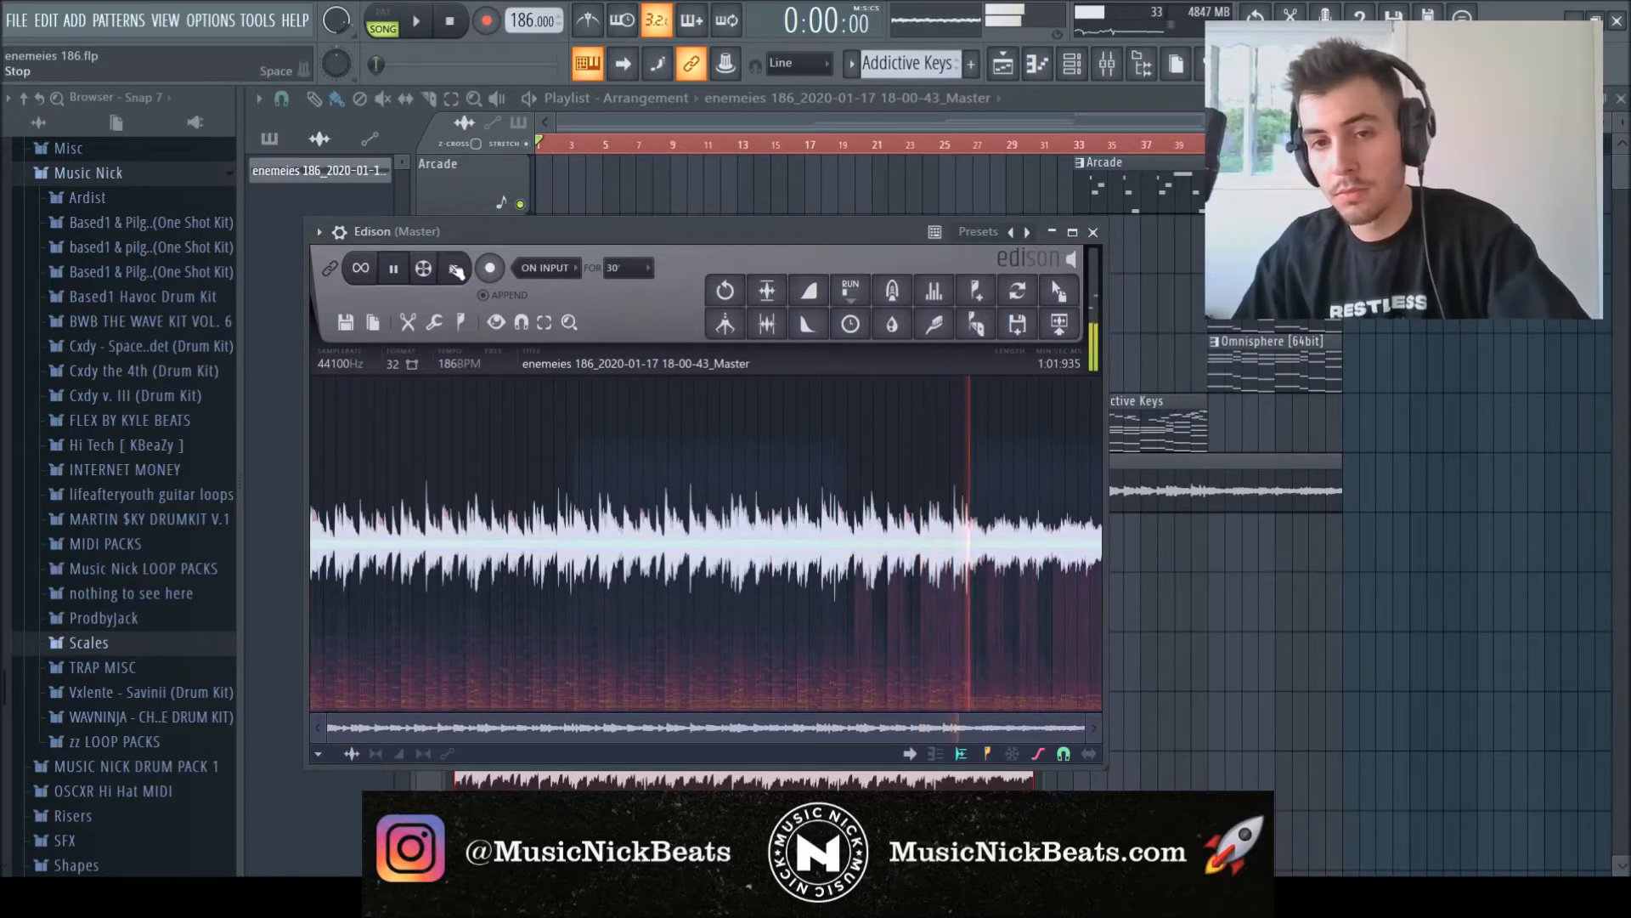
{"action": "key", "text": "space"}
Close the Edison and audio clip settings windows and mute Track 6, which holds the exported master recording.
{"action": "left_click", "coordinate": [1091, 232]}
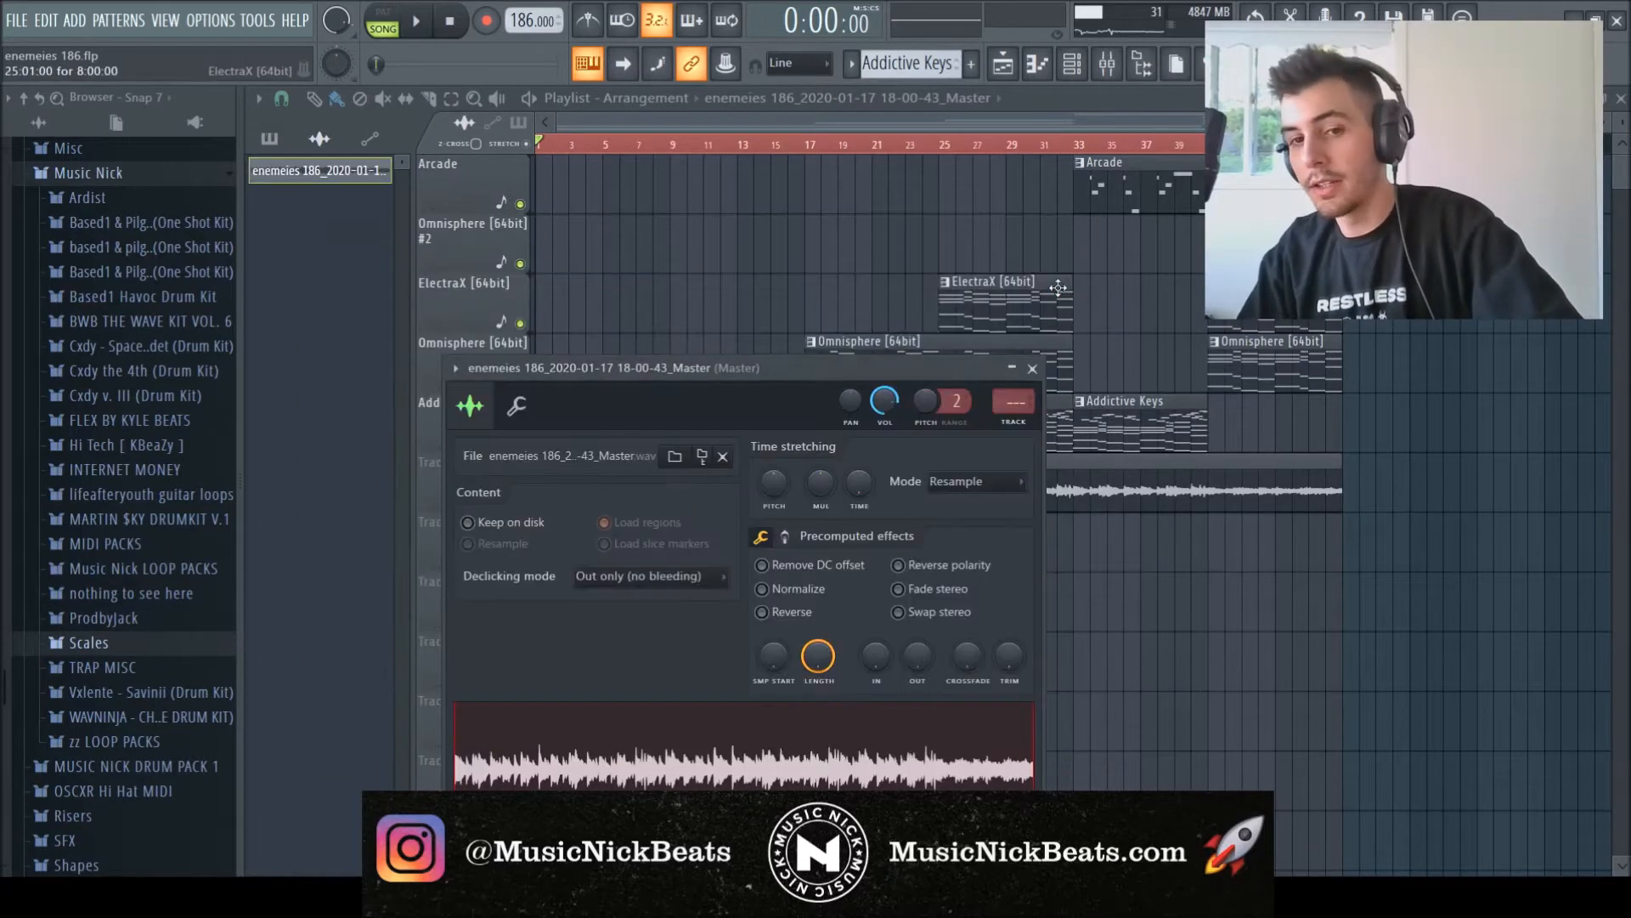
{"action": "left_click", "coordinate": [1033, 368]}
{"action": "left_click", "coordinate": [520, 502]}
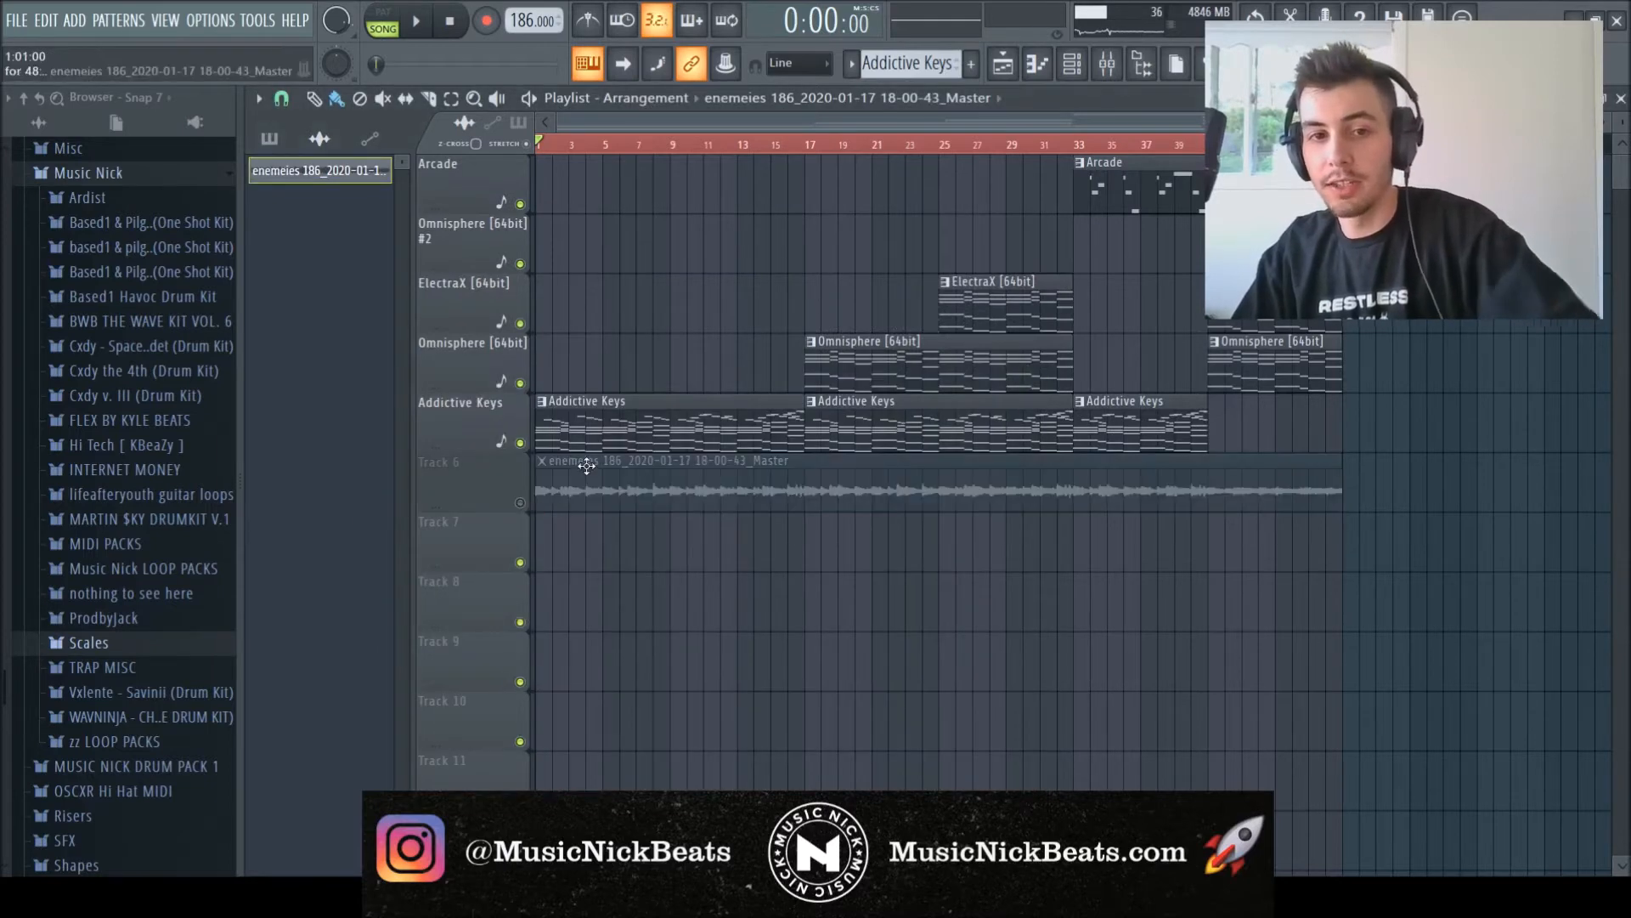
Bring up the channel rack, view the Studio Grand sound in the Addictive Keys instrument, and close the instrument.
{"action": "key", "text": "F6"}
{"action": "key", "text": "F9"}
{"action": "key", "text": "F5"}
{"action": "key", "text": "F6"}
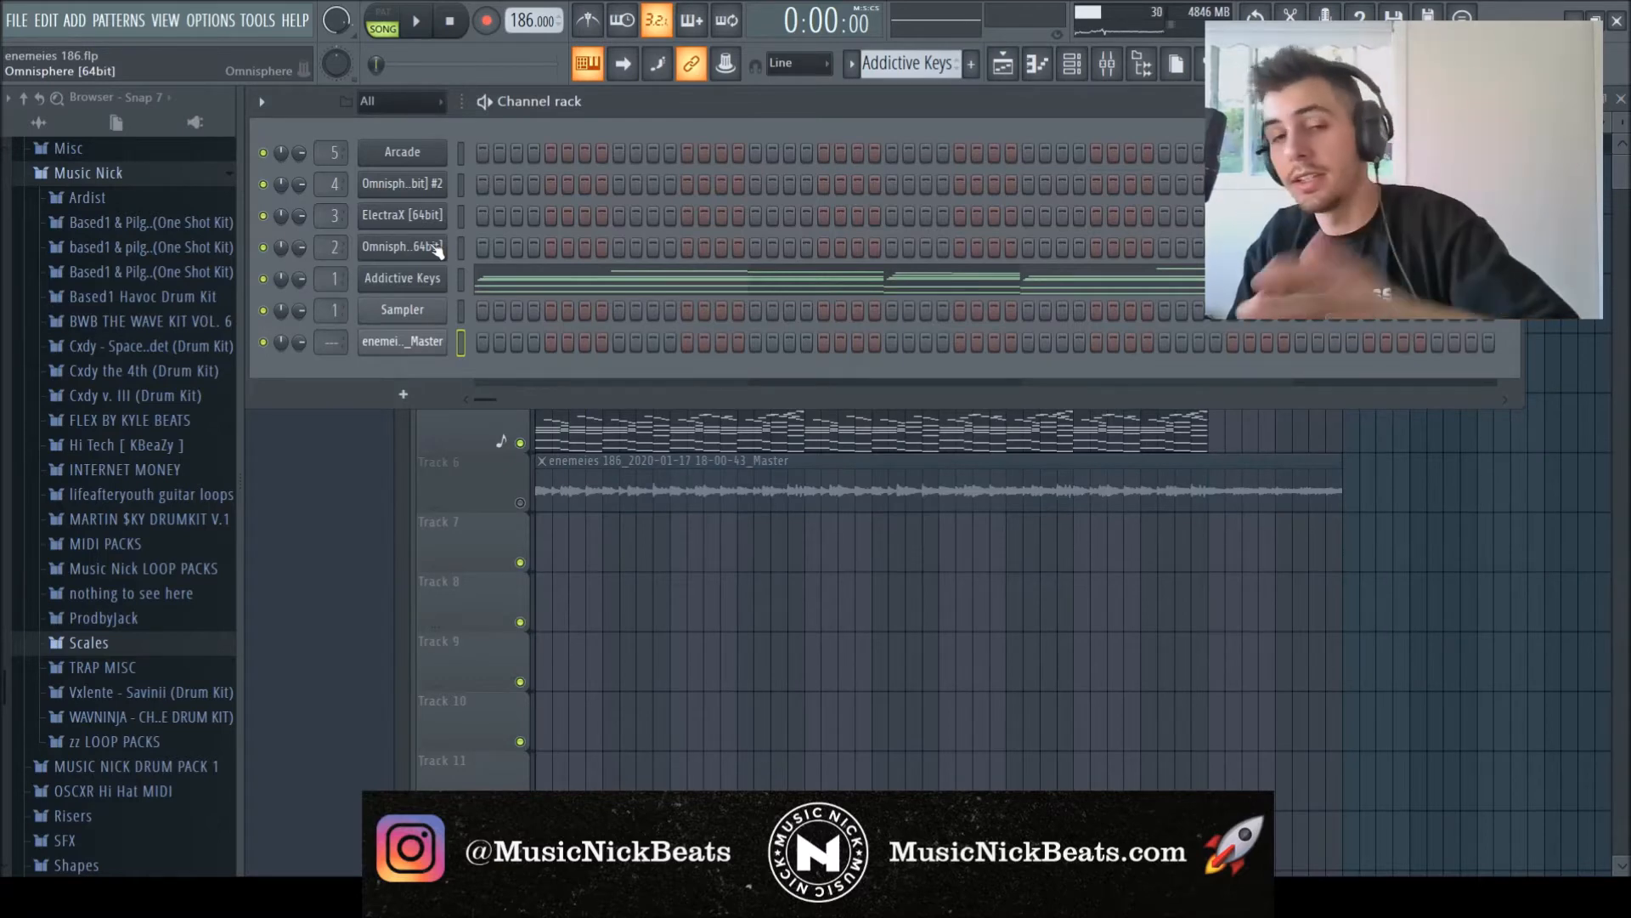
{"action": "left_click", "coordinate": [432, 279]}
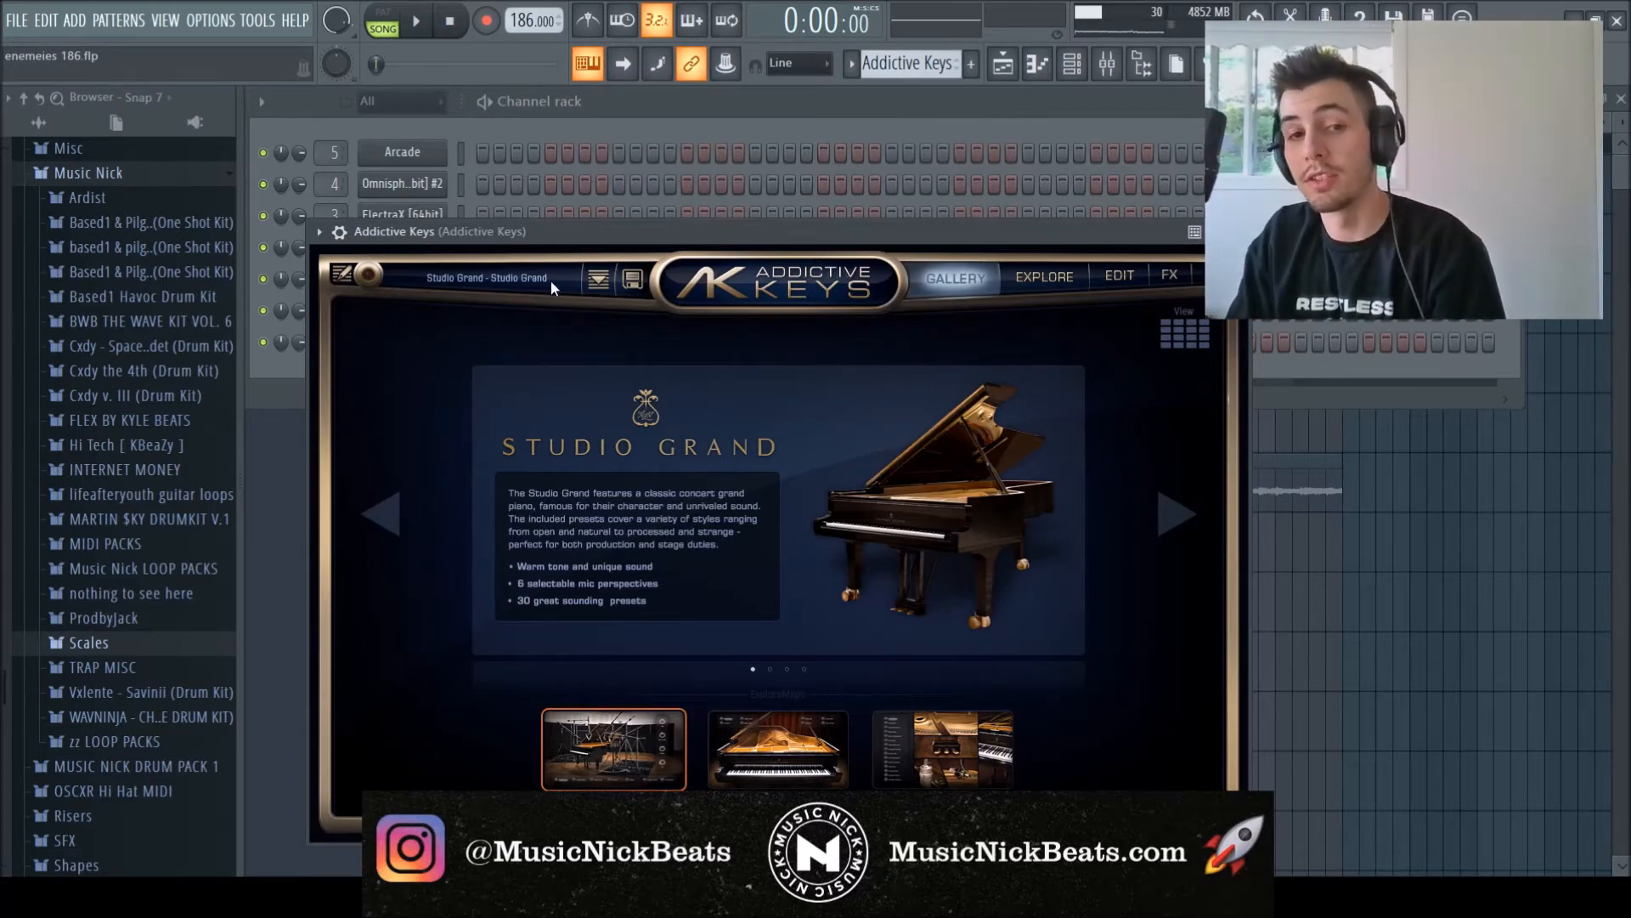
{"action": "left_click", "coordinate": [1238, 232]}
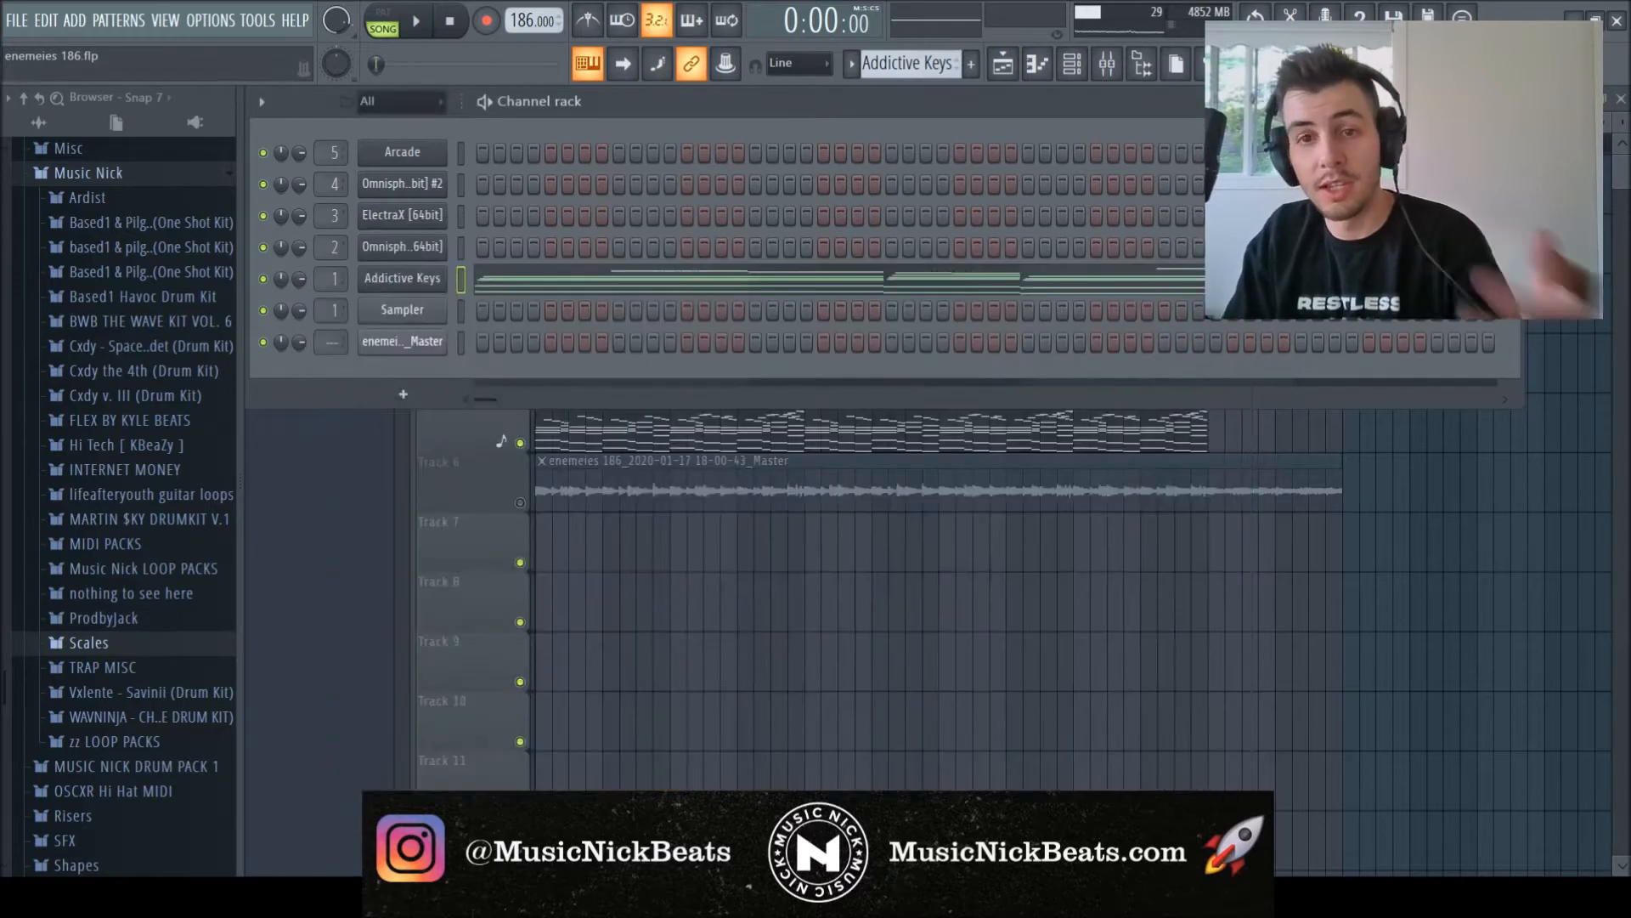
Review the EffectRack on the Addictive Keys mixer track with EchoBoy's preset bar revealed, and close the effect.
{"action": "key", "text": "F9"}
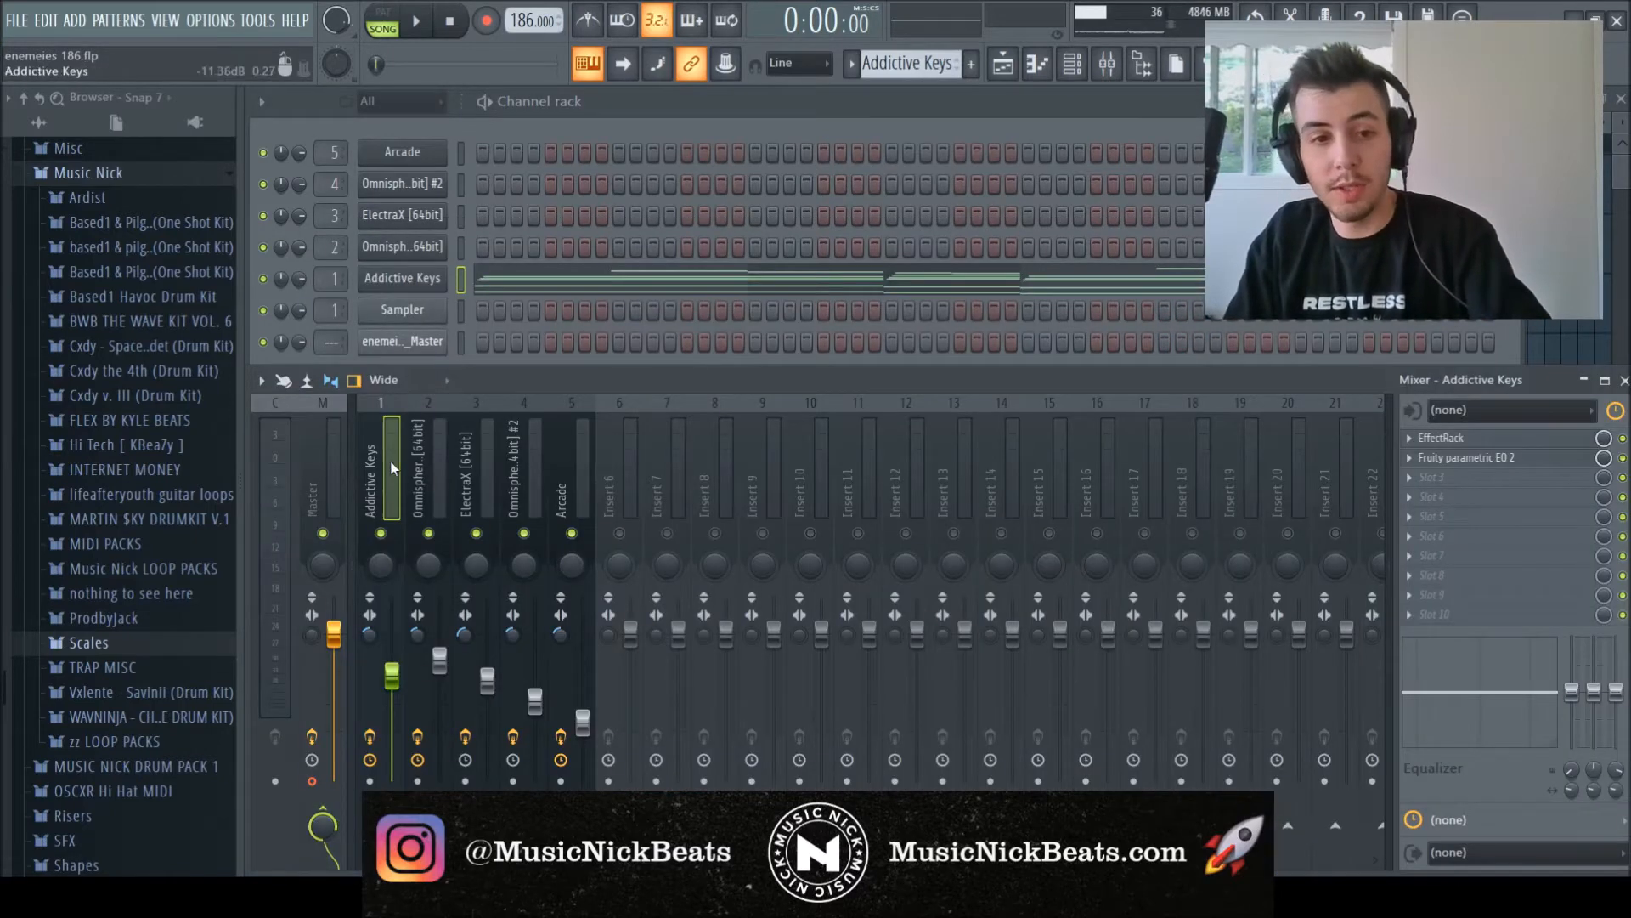
{"action": "left_click", "coordinate": [322, 769]}
{"action": "left_click", "coordinate": [371, 491]}
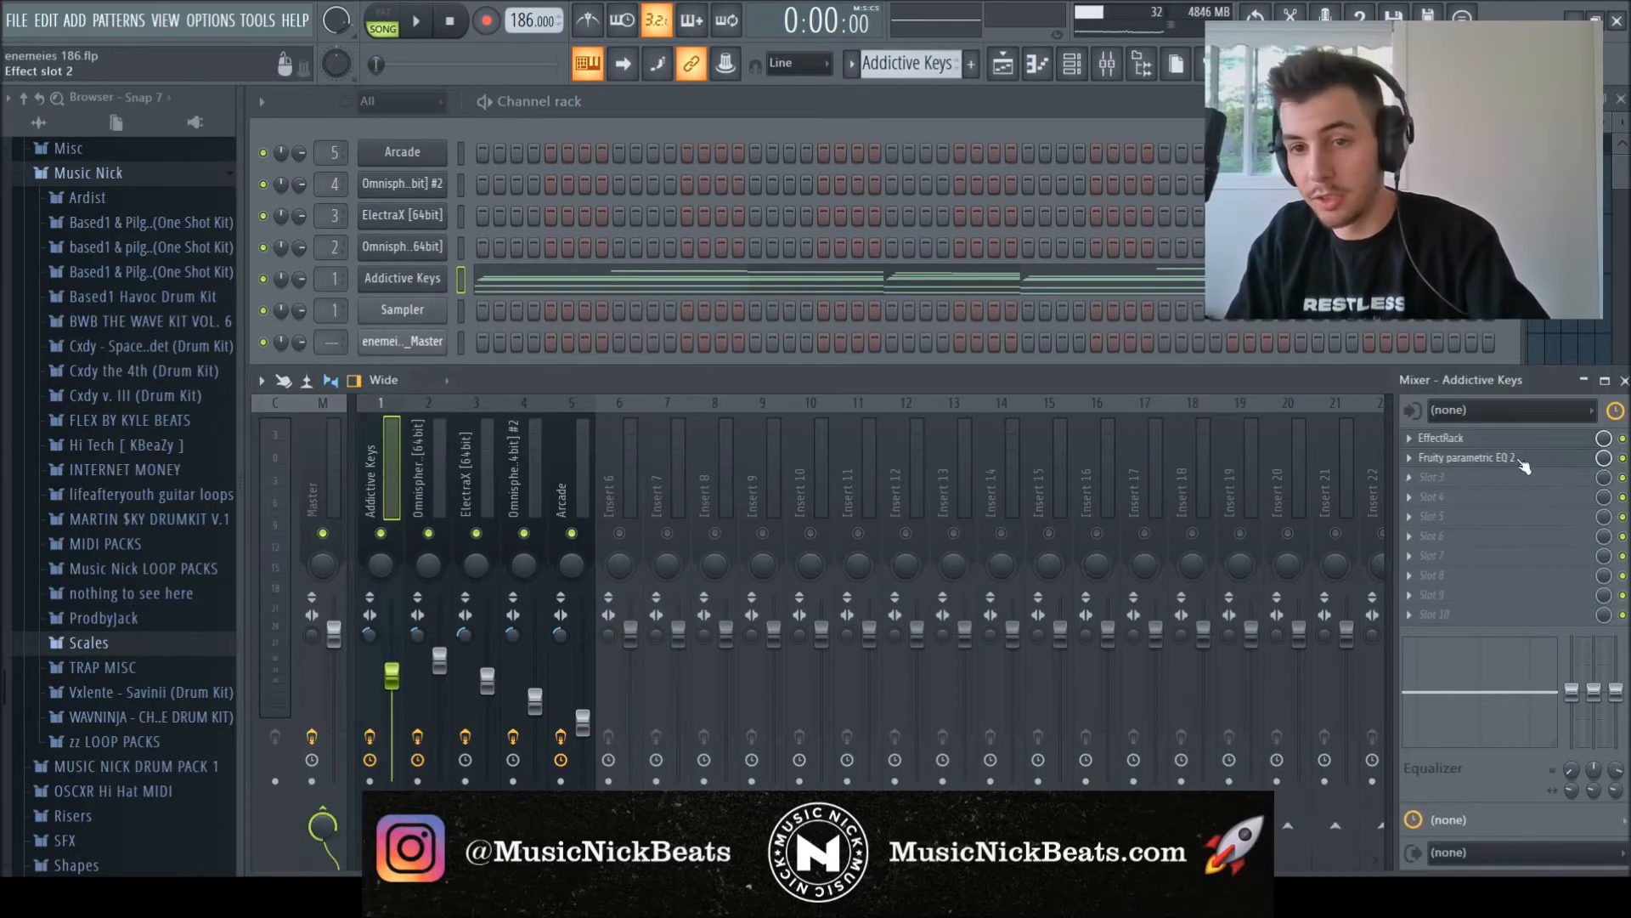
{"action": "left_click", "coordinate": [1435, 438]}
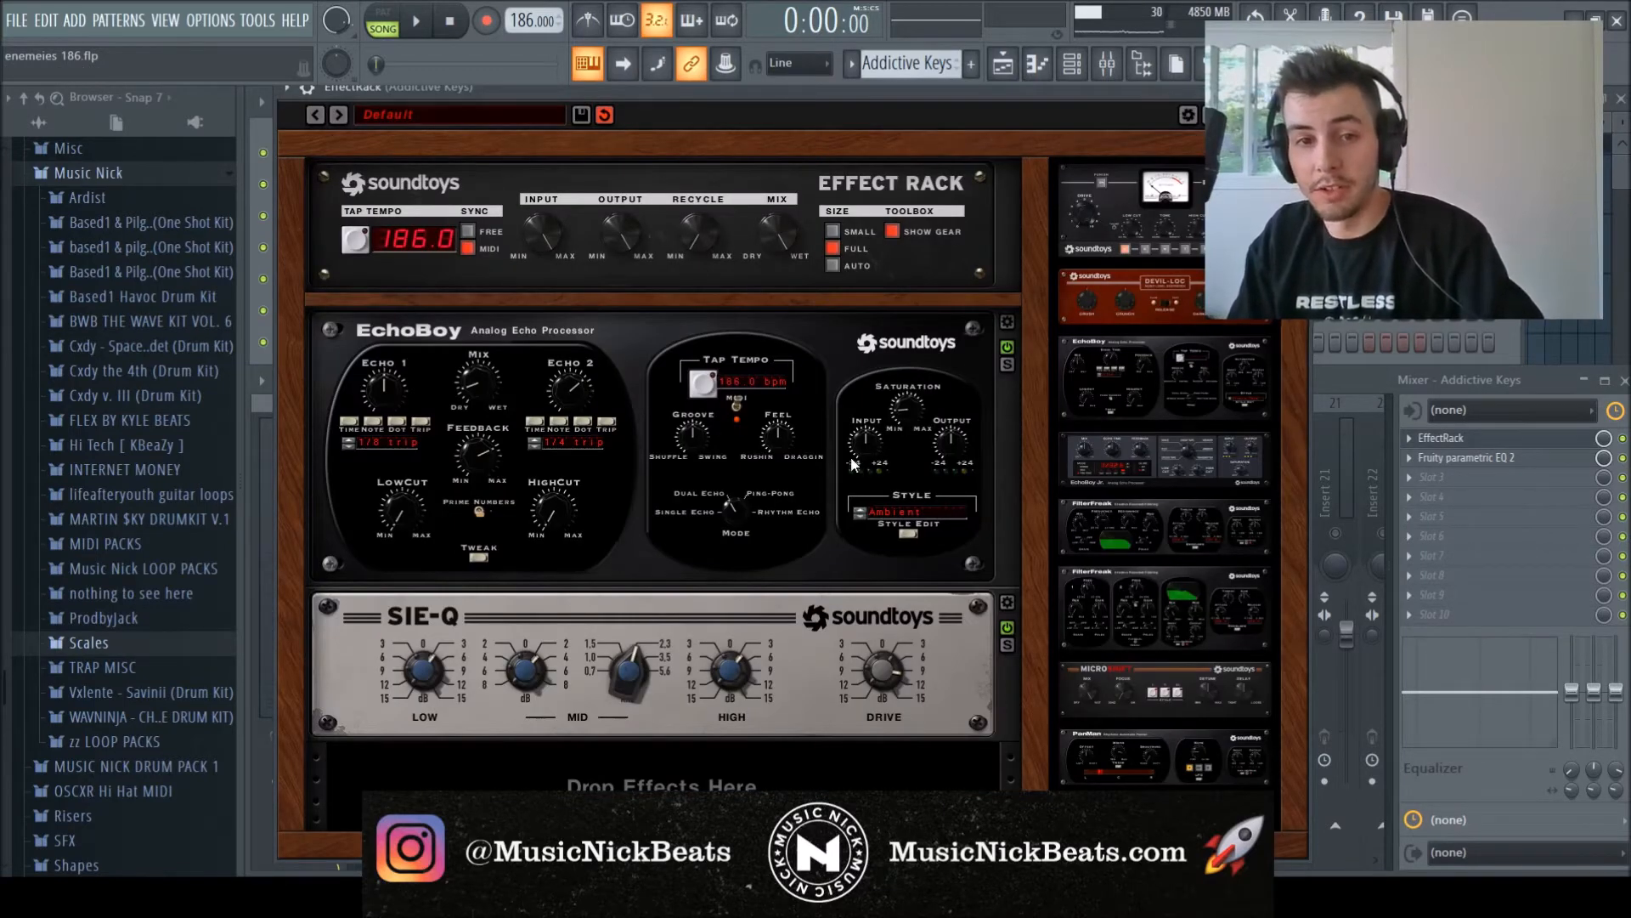
{"action": "left_click", "coordinate": [1006, 322]}
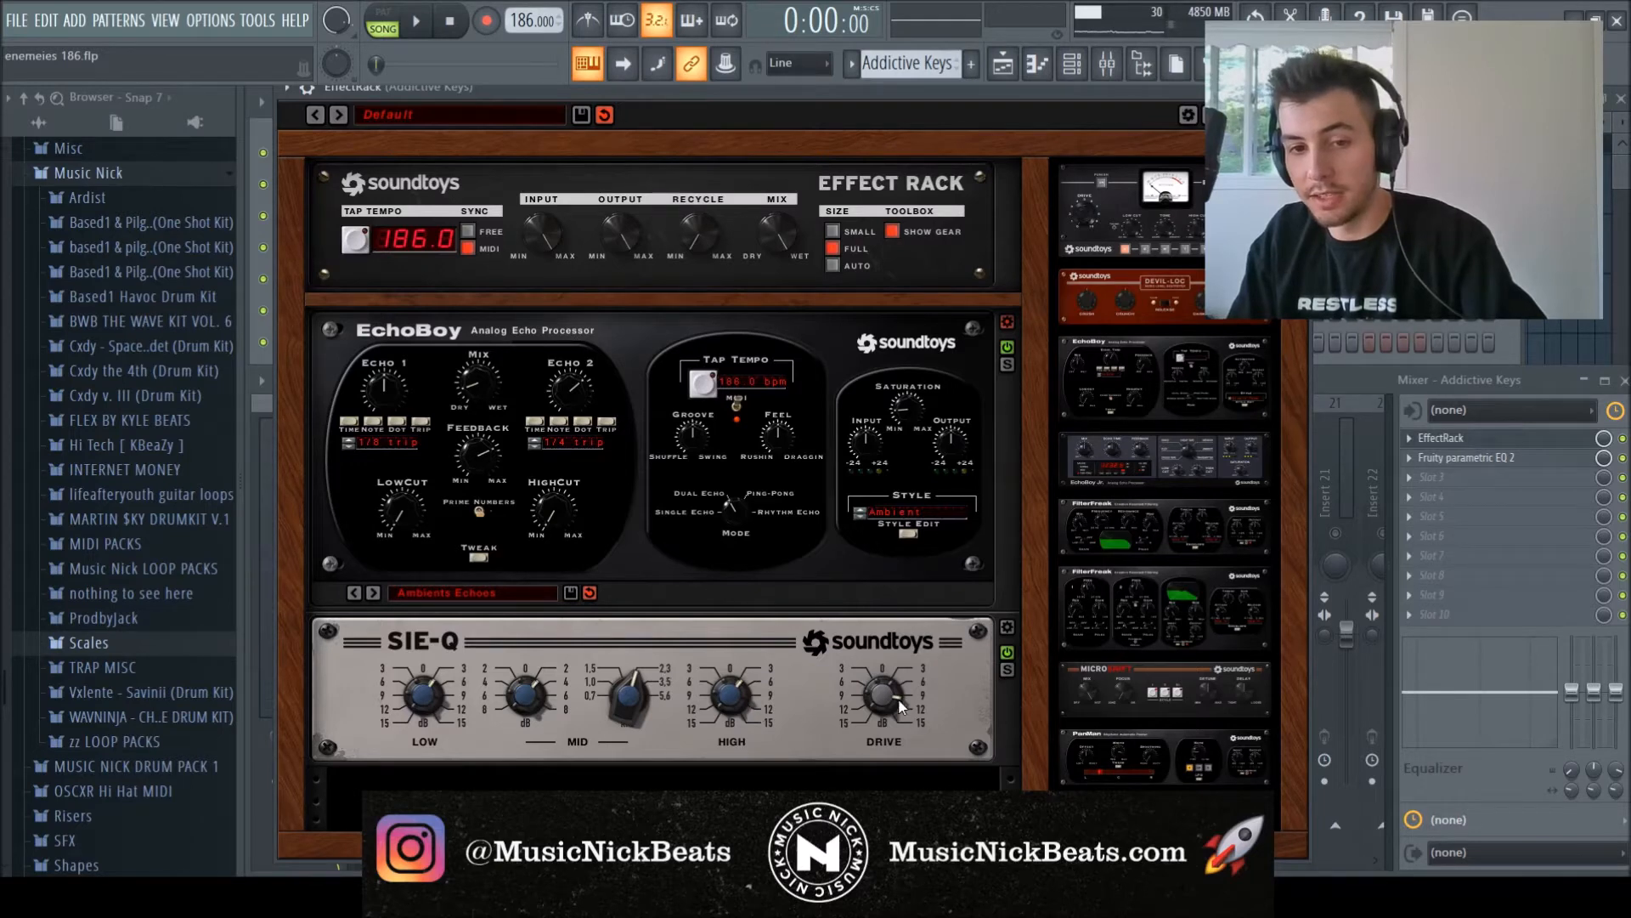
{"action": "left_click", "coordinate": [1298, 87]}
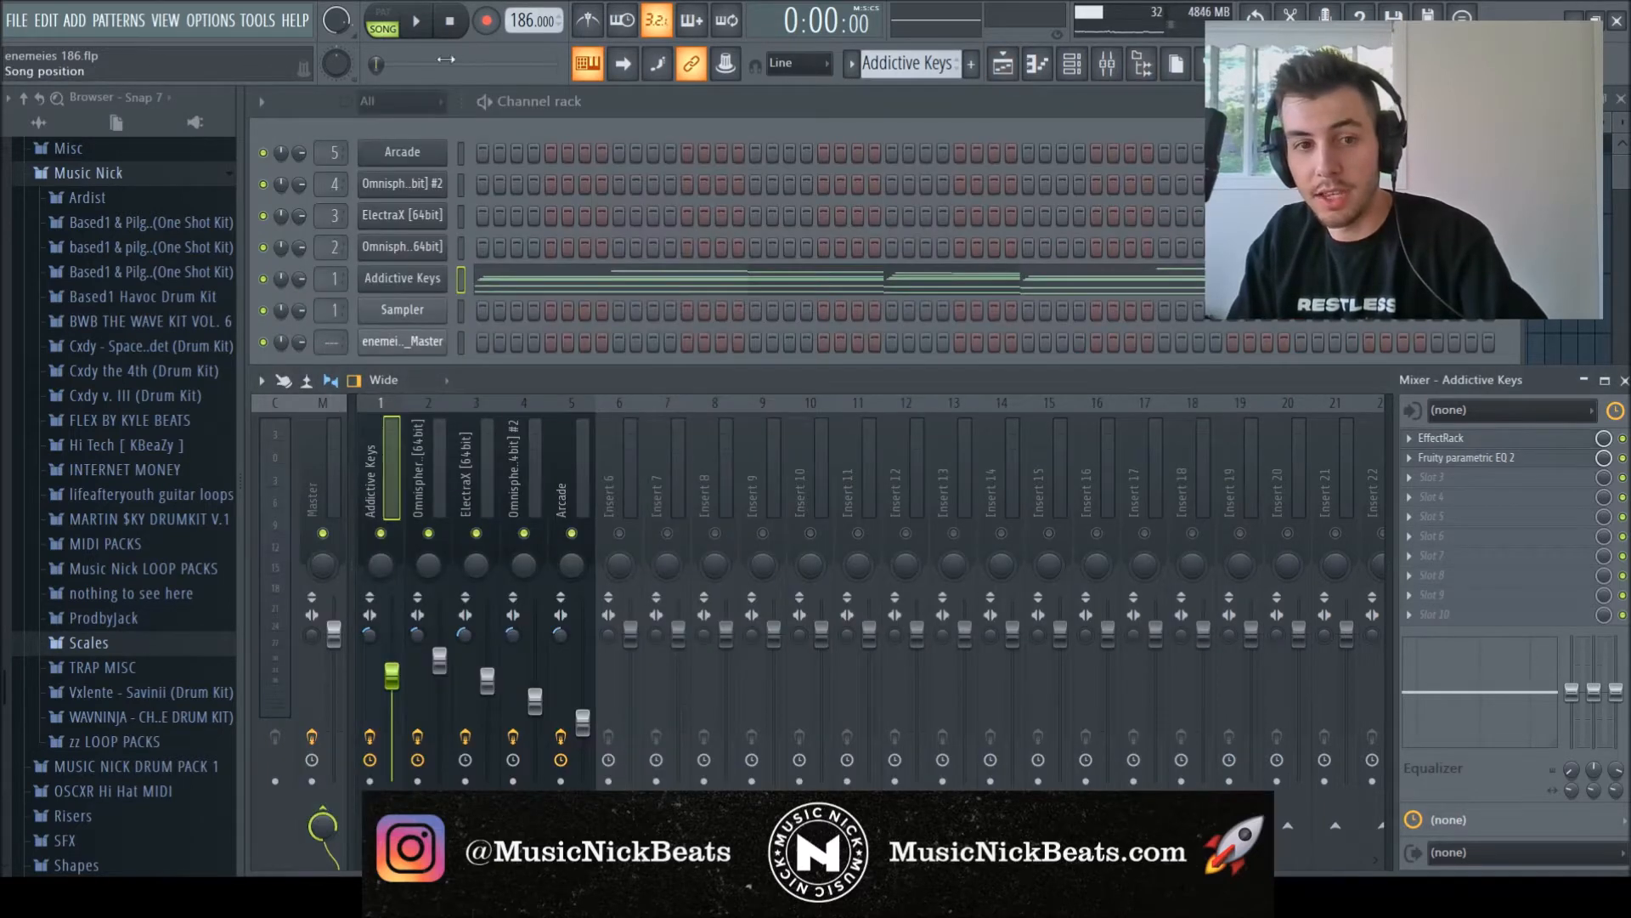
Audition Addictive Keys in solo, comparing the sound without EffectRack, and check its Fruity parametric EQ 2 curve before stopping playback.
{"action": "left_click", "coordinate": [416, 22]}
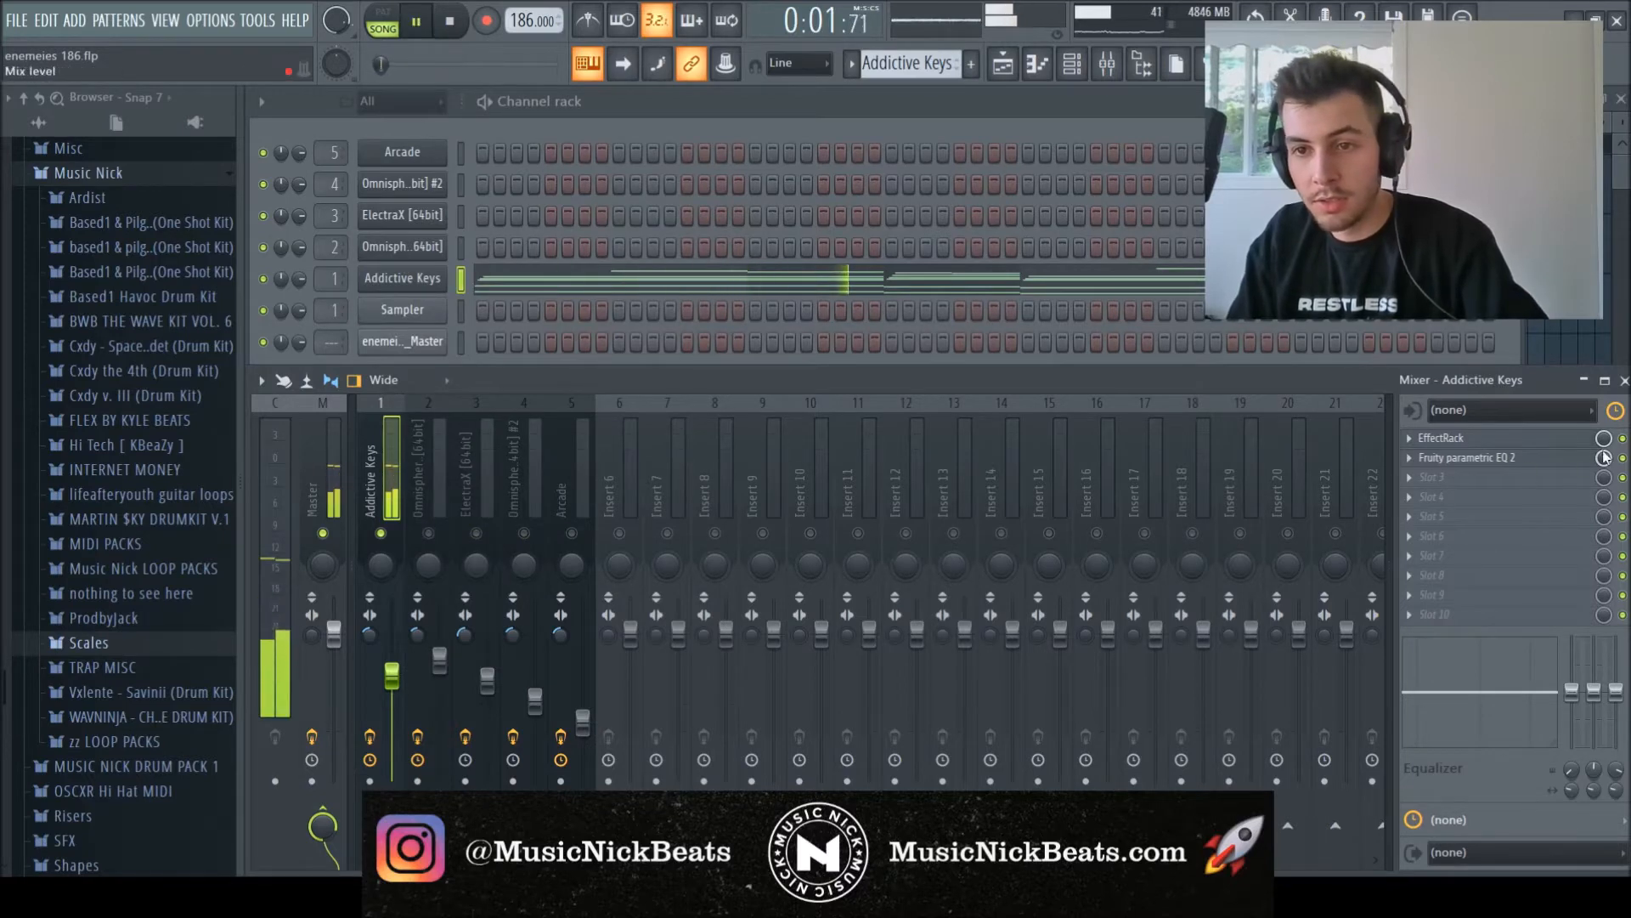
{"action": "left_click", "coordinate": [1623, 439]}
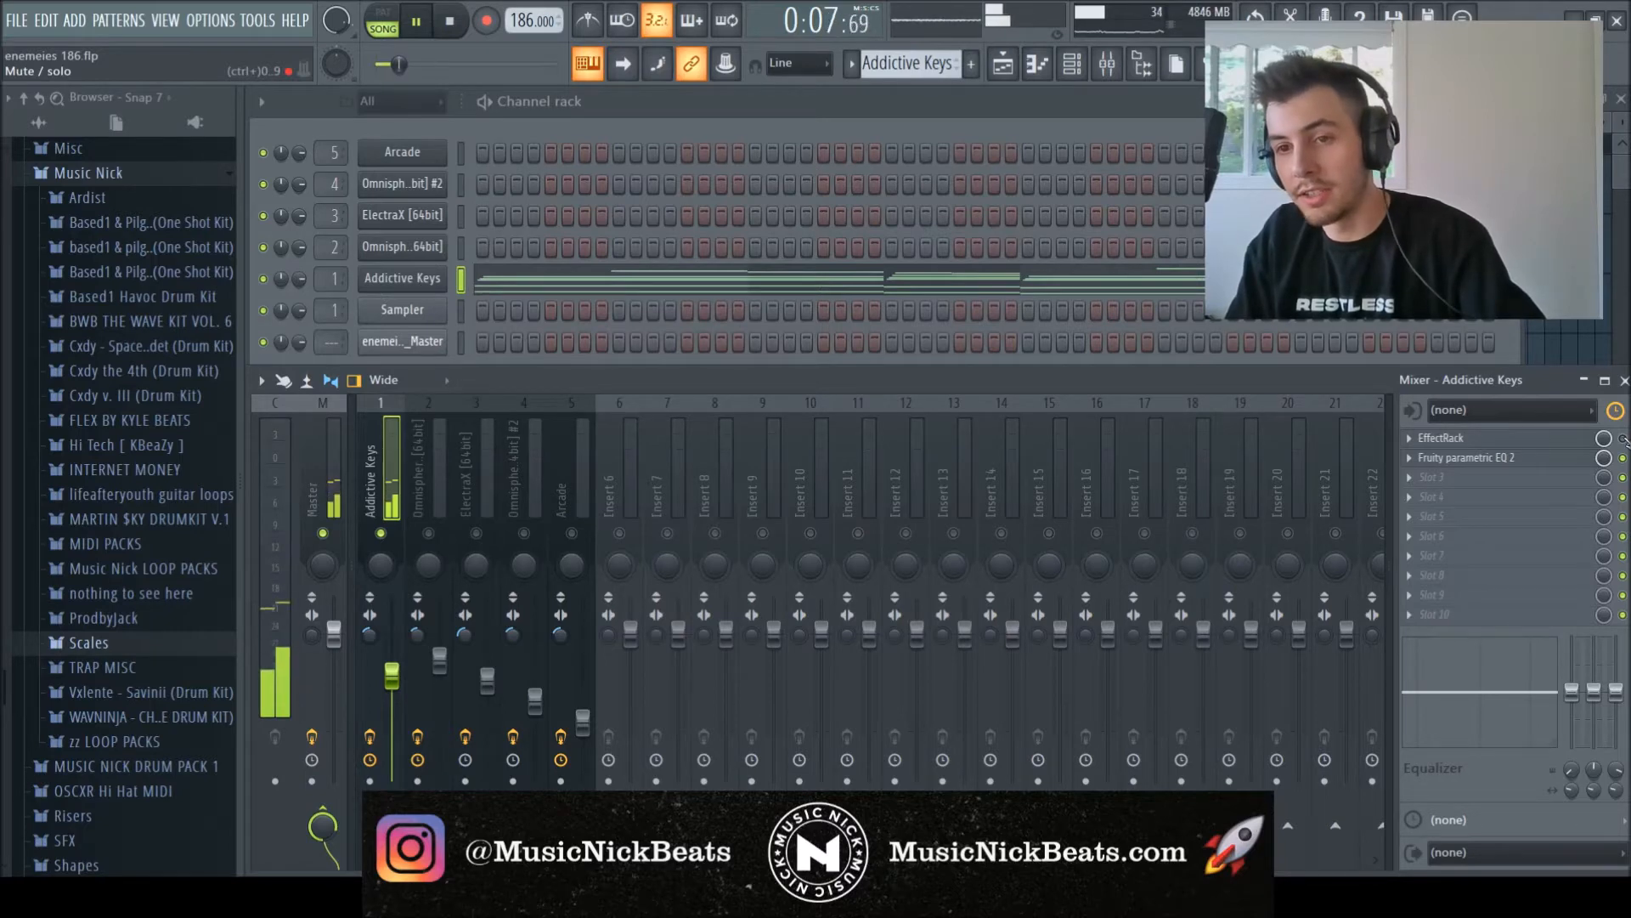
{"action": "left_click", "coordinate": [1499, 459]}
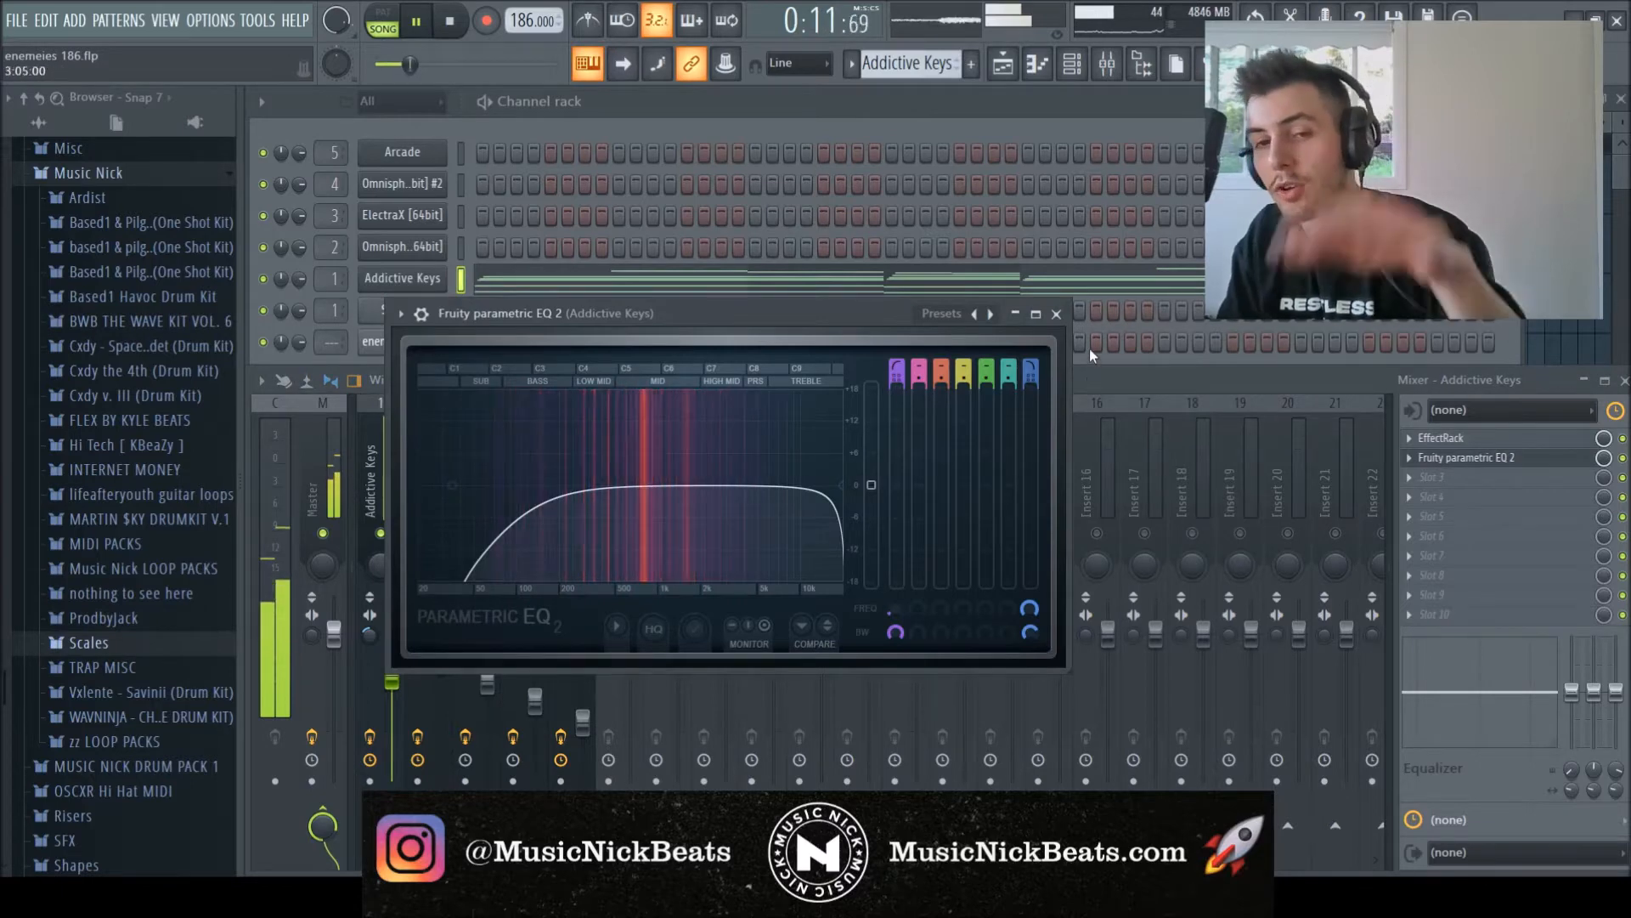
{"action": "left_click", "coordinate": [1056, 313]}
{"action": "key", "text": "space"}
Examine the Addictive Keys notes in the piano roll, from the low bass notes through the chords to the high melody.
{"action": "left_click", "coordinate": [647, 281]}
{"action": "scroll", "coordinate": [994, 365], "scroll_direction": "up", "scroll_amount": 9}
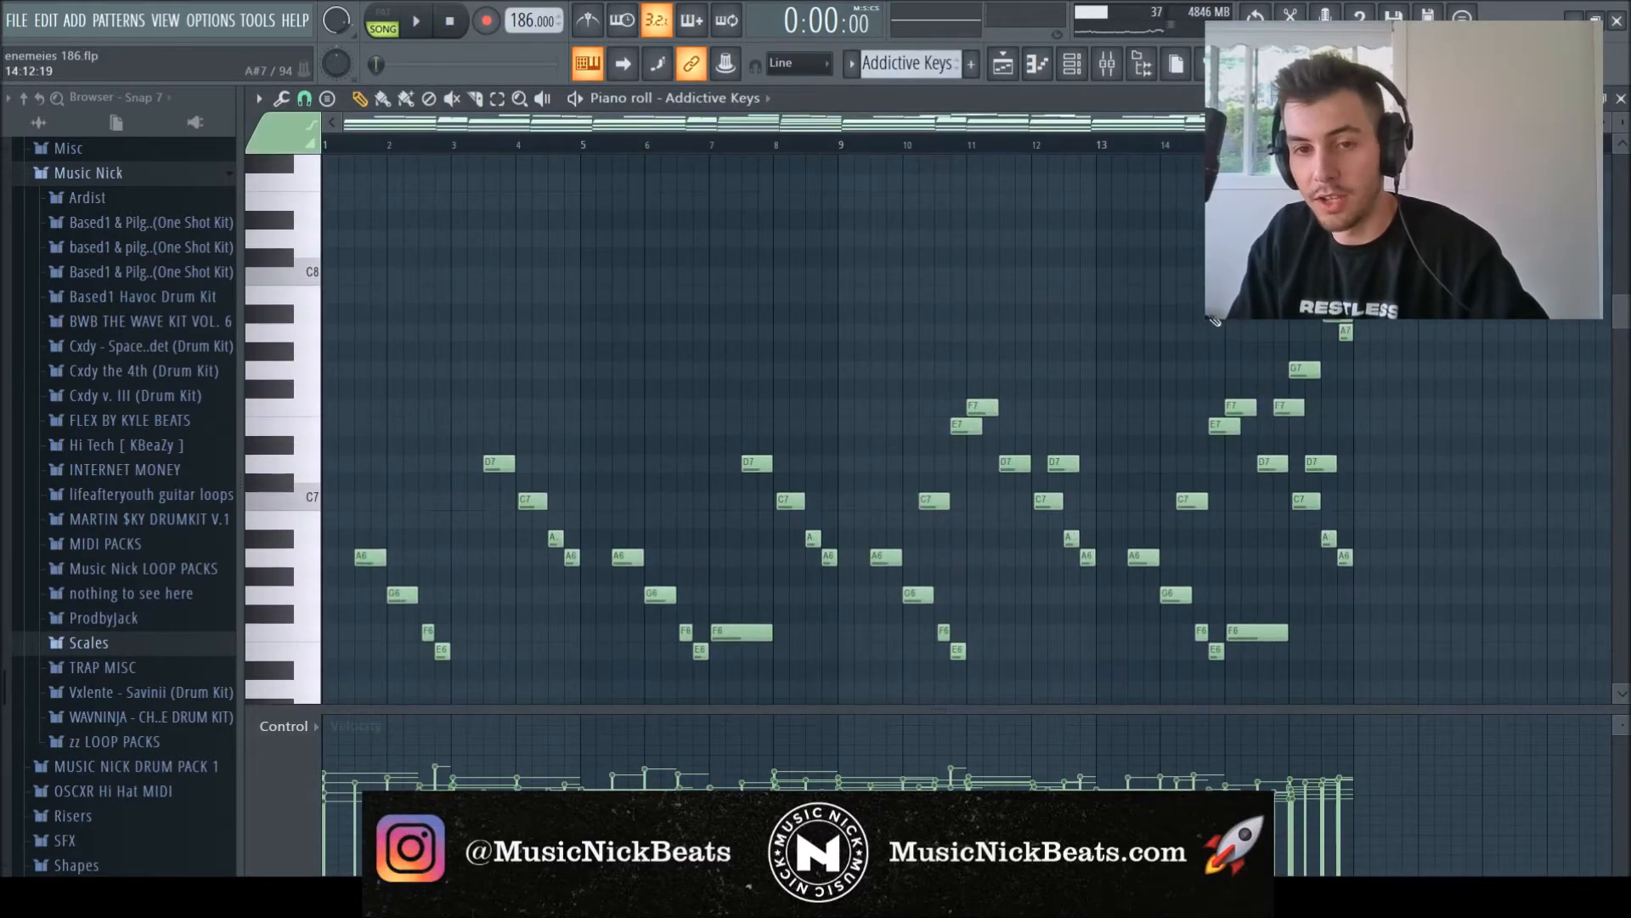
{"action": "scroll", "coordinate": [510, 450], "scroll_direction": "down", "scroll_amount": 14}
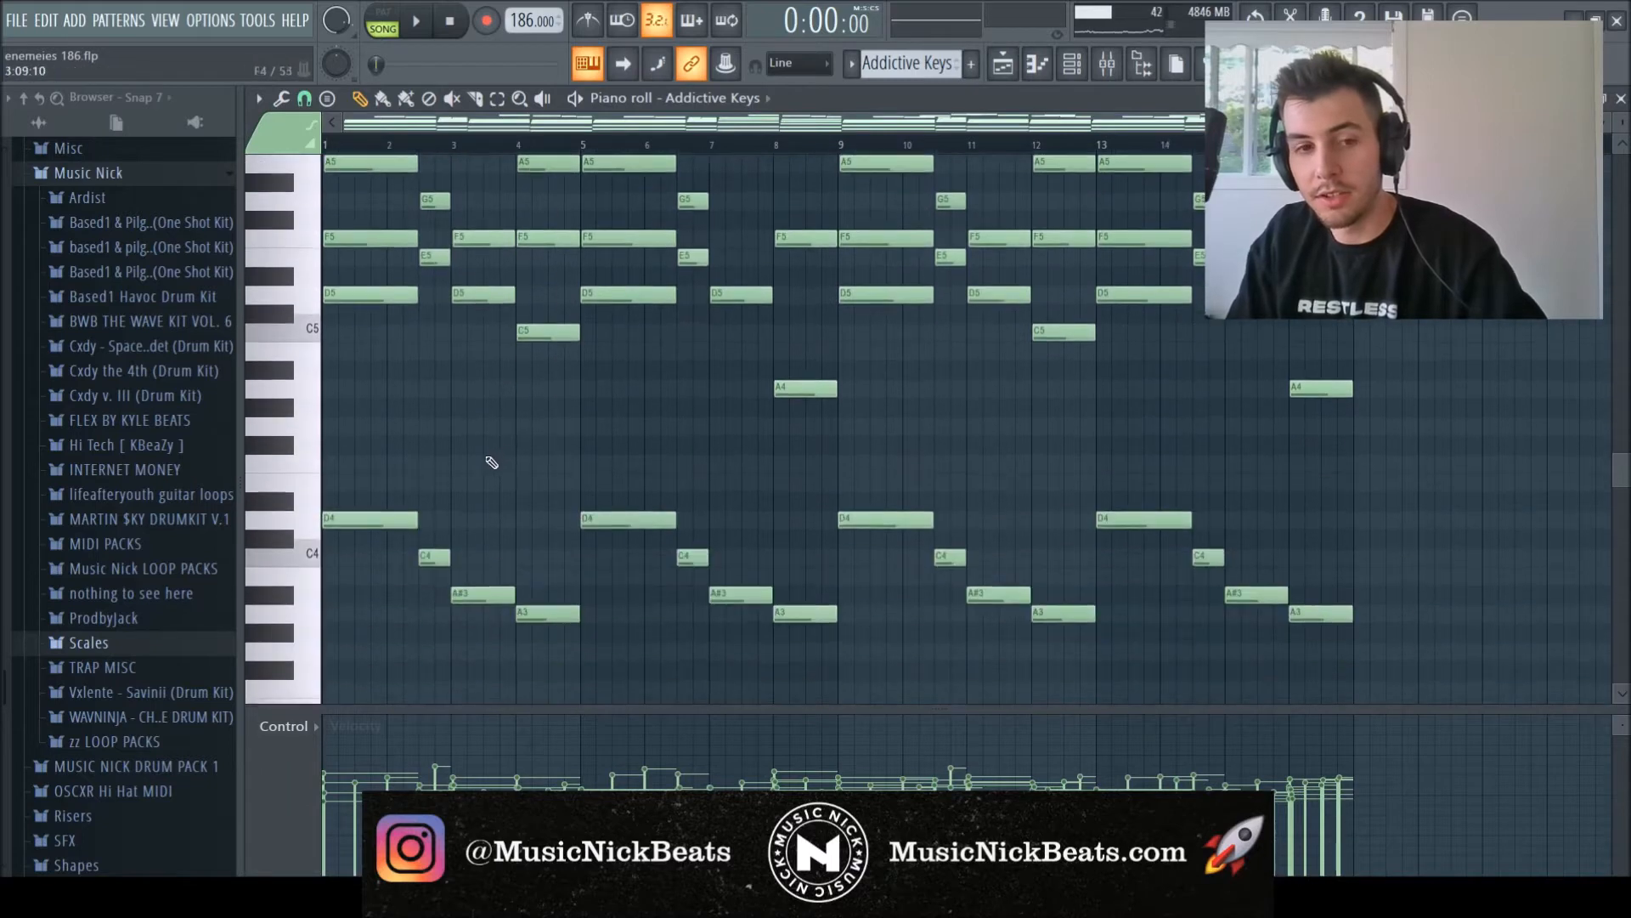
{"action": "scroll", "coordinate": [492, 463], "scroll_direction": "up", "scroll_amount": 3}
{"action": "scroll", "coordinate": [361, 401], "scroll_direction": "down", "scroll_amount": 6}
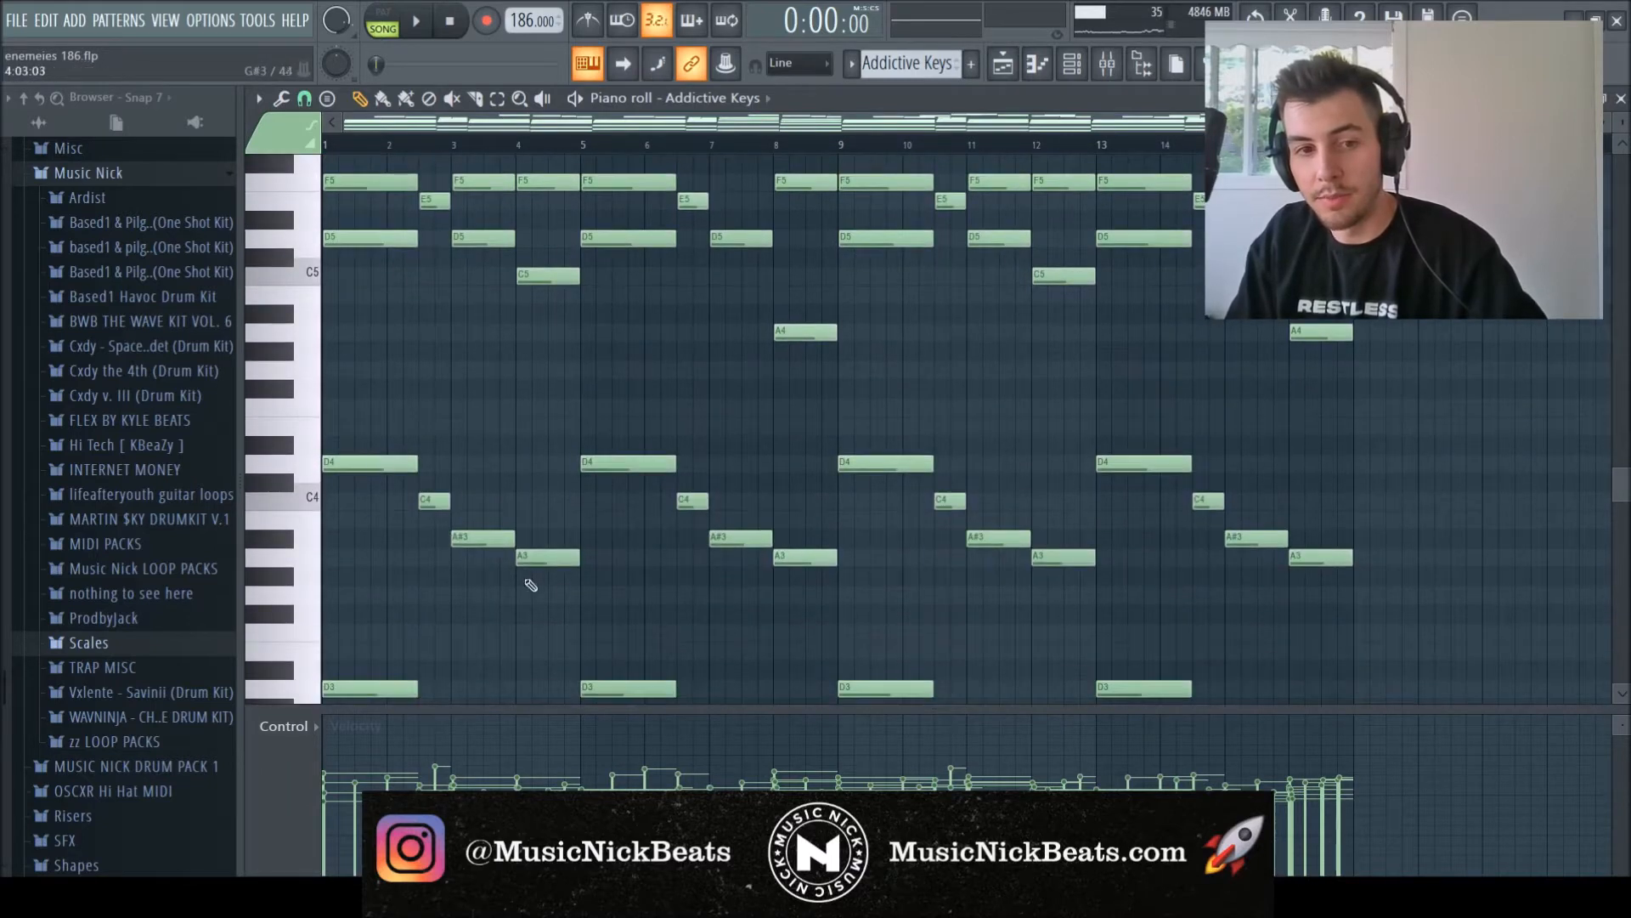
{"action": "scroll", "coordinate": [423, 384], "scroll_direction": "up", "scroll_amount": 7}
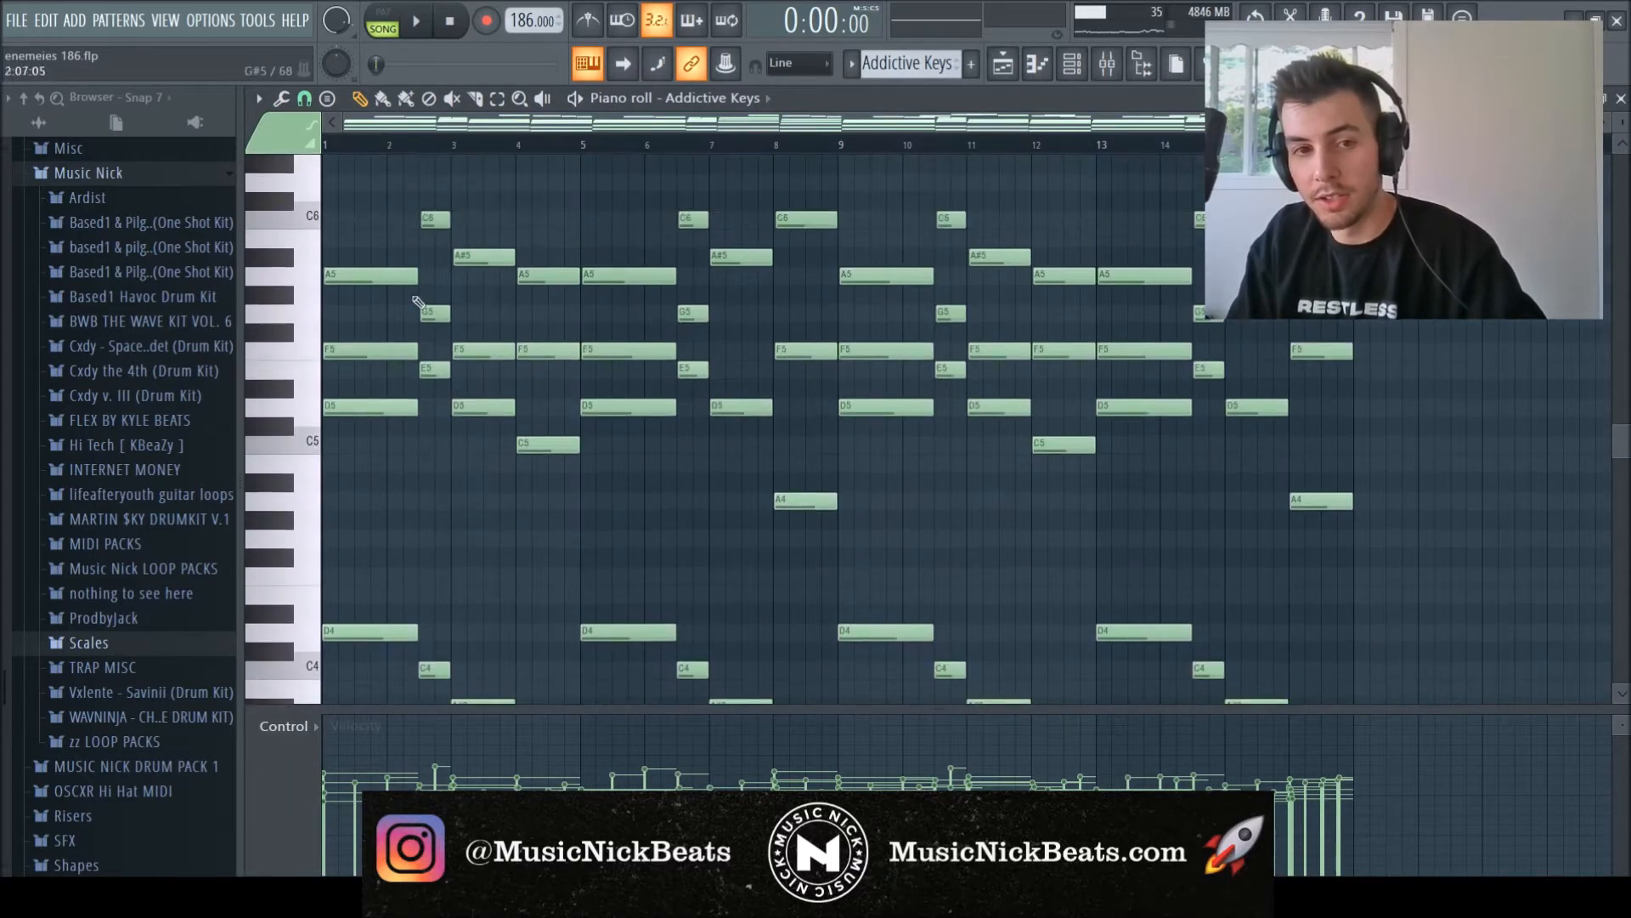
{"action": "scroll", "coordinate": [540, 486], "scroll_direction": "up", "scroll_amount": 3}
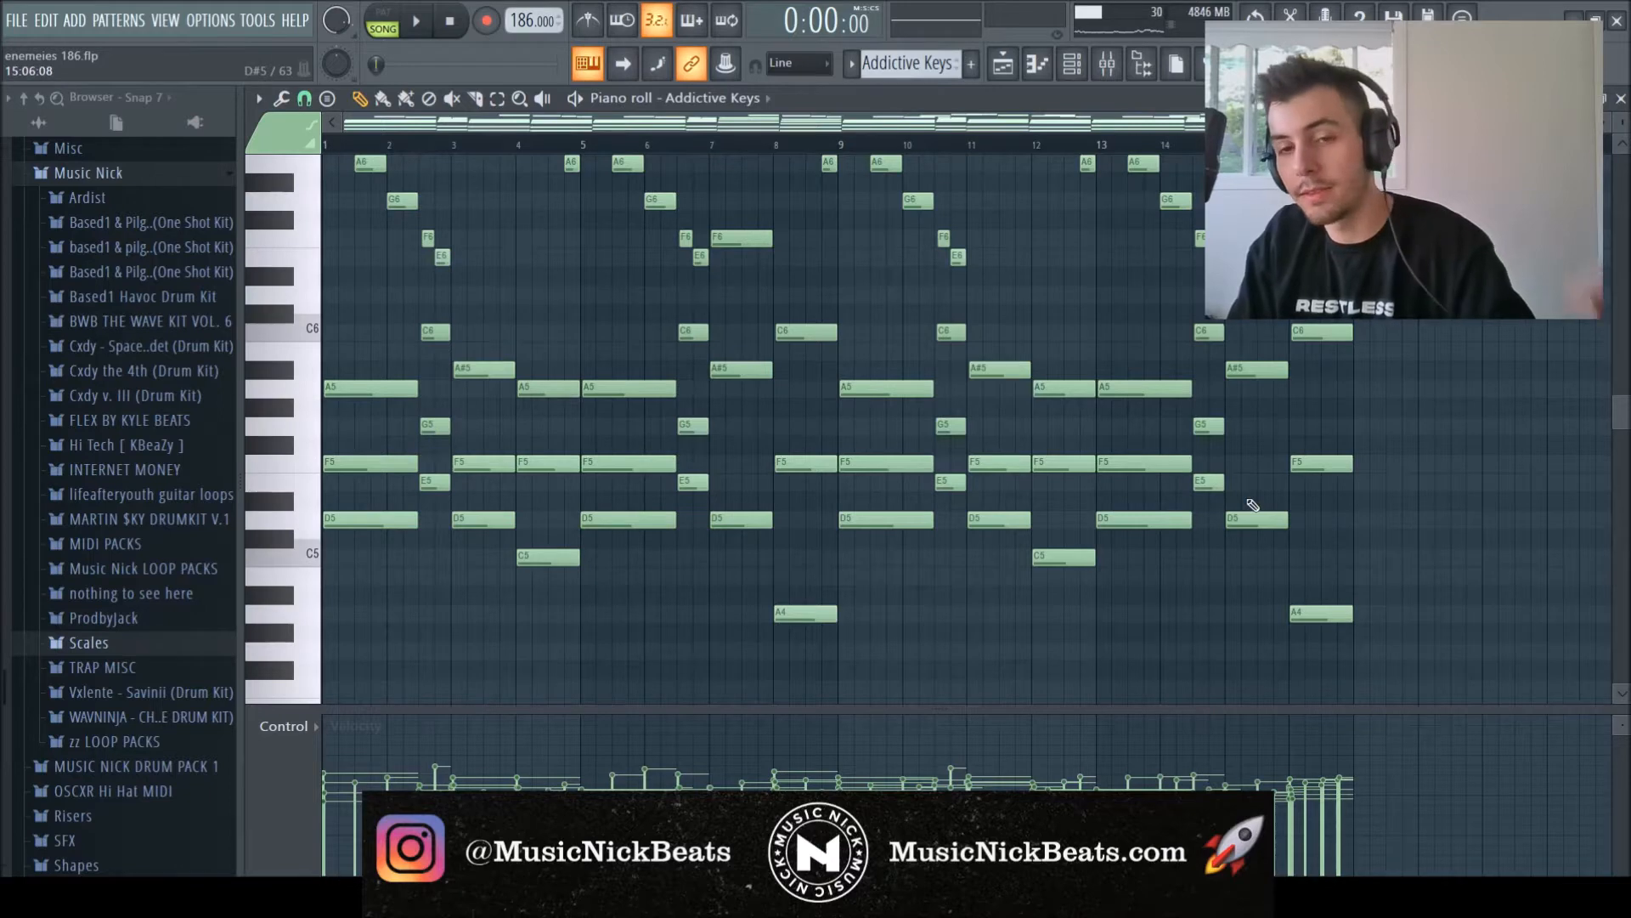
{"action": "scroll", "coordinate": [663, 451], "scroll_direction": "up", "scroll_amount": 3}
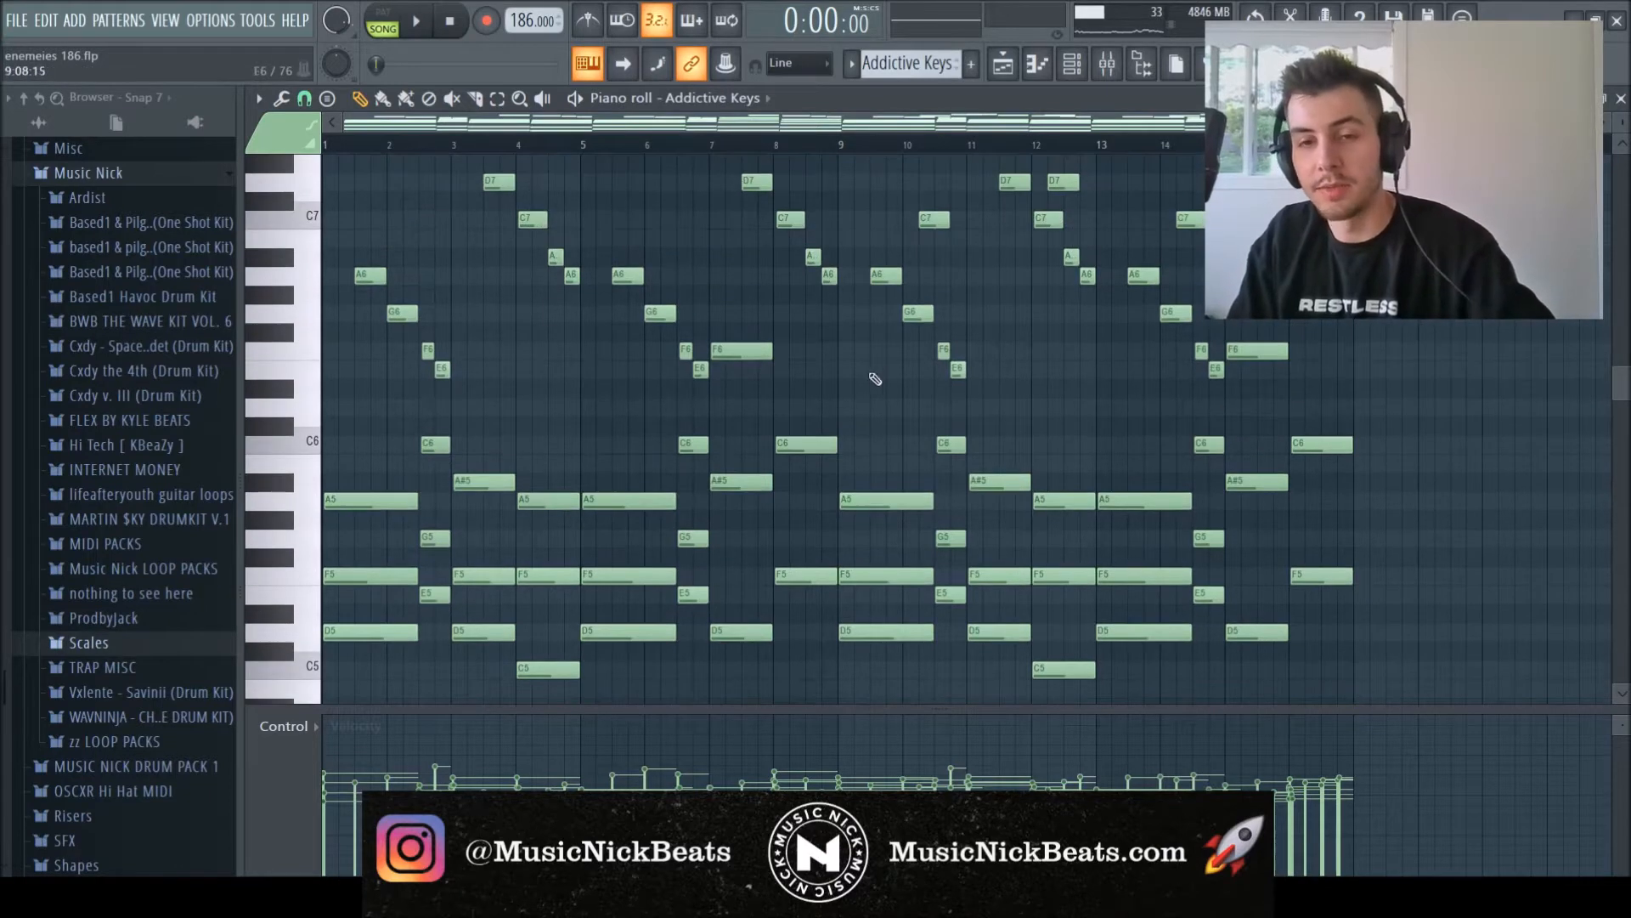
{"action": "scroll", "coordinate": [864, 404], "scroll_direction": "up", "scroll_amount": 4}
{"action": "scroll", "coordinate": [556, 429], "scroll_direction": "down", "scroll_amount": 7}
{"action": "scroll", "coordinate": [595, 438], "scroll_direction": "down", "scroll_amount": 2}
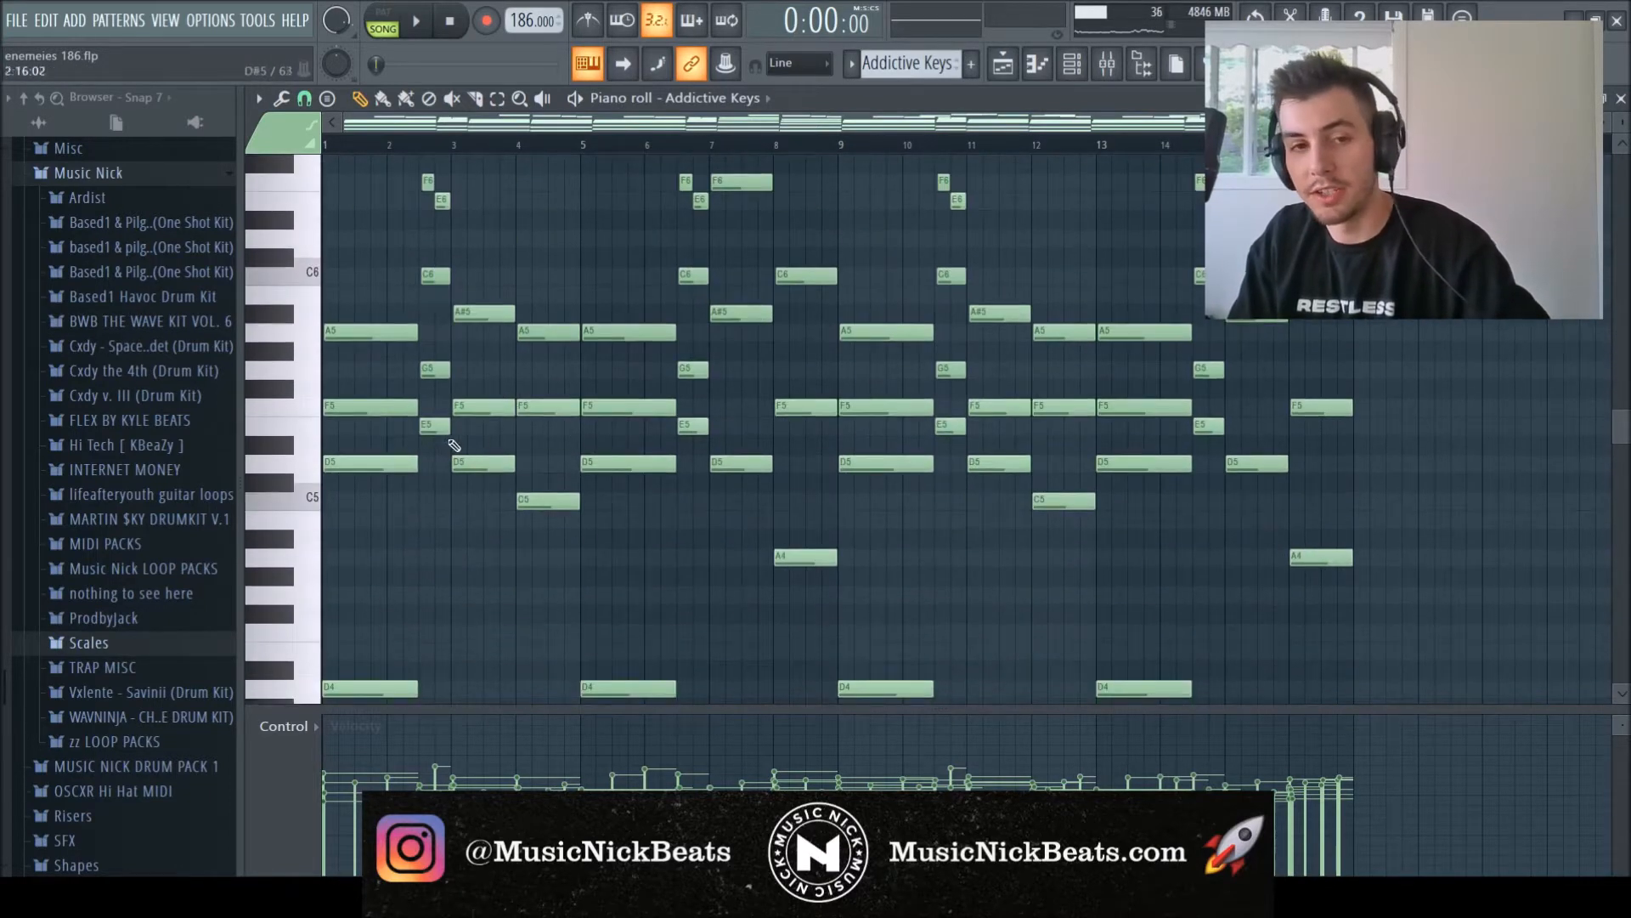
{"action": "scroll", "coordinate": [510, 527], "scroll_direction": "down", "scroll_amount": 16}
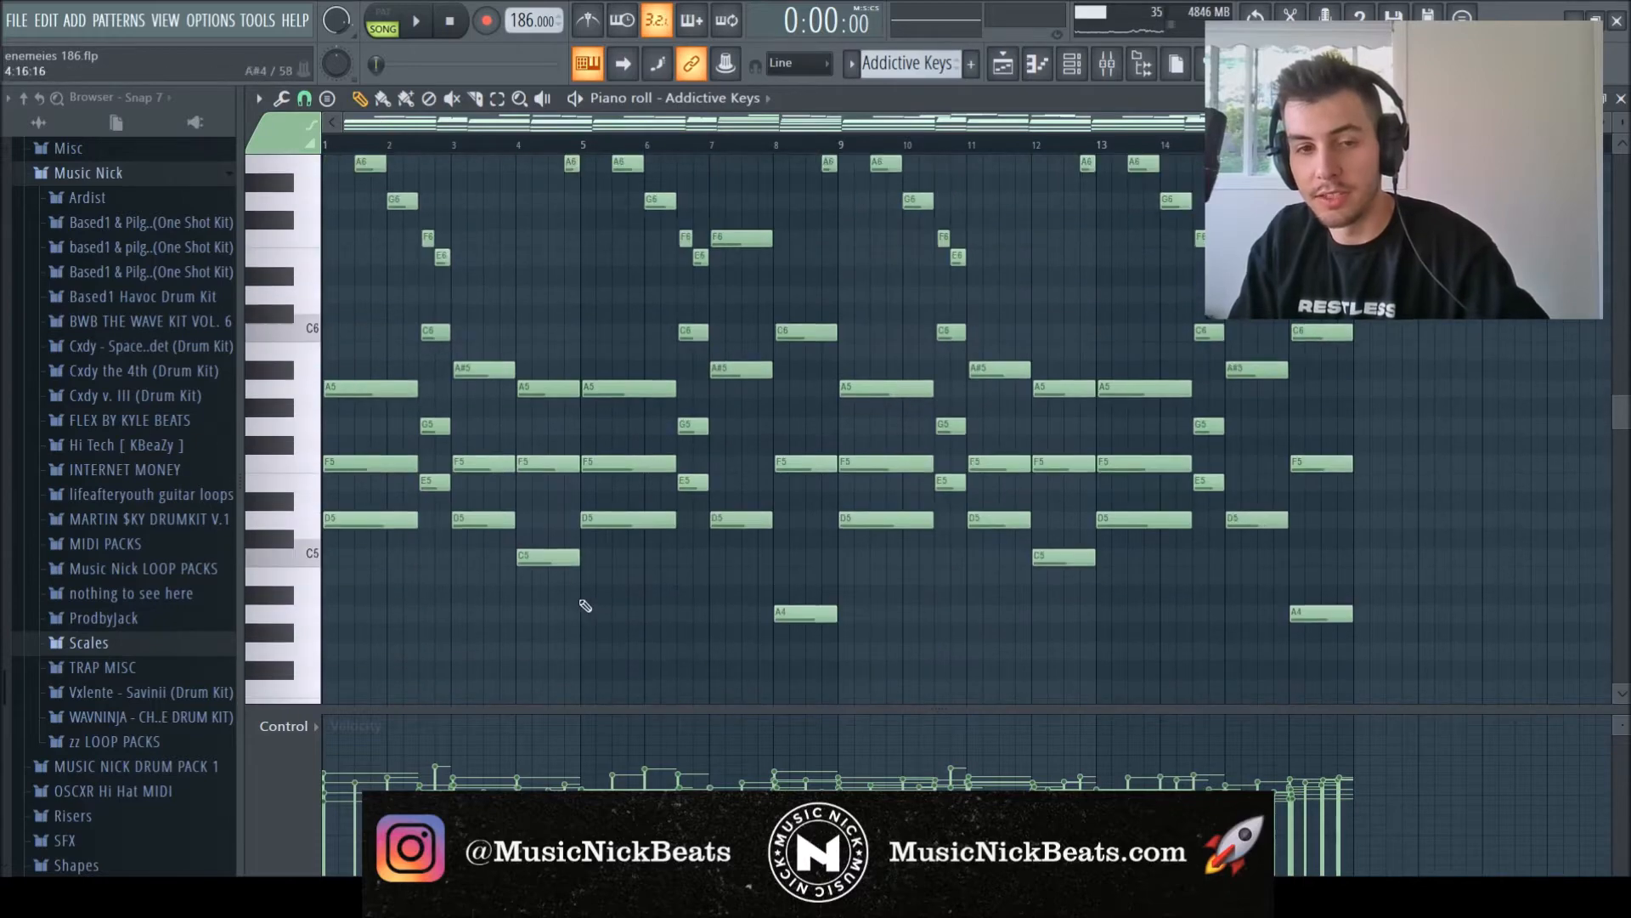
{"action": "scroll", "coordinate": [573, 373], "scroll_direction": "up", "scroll_amount": 20}
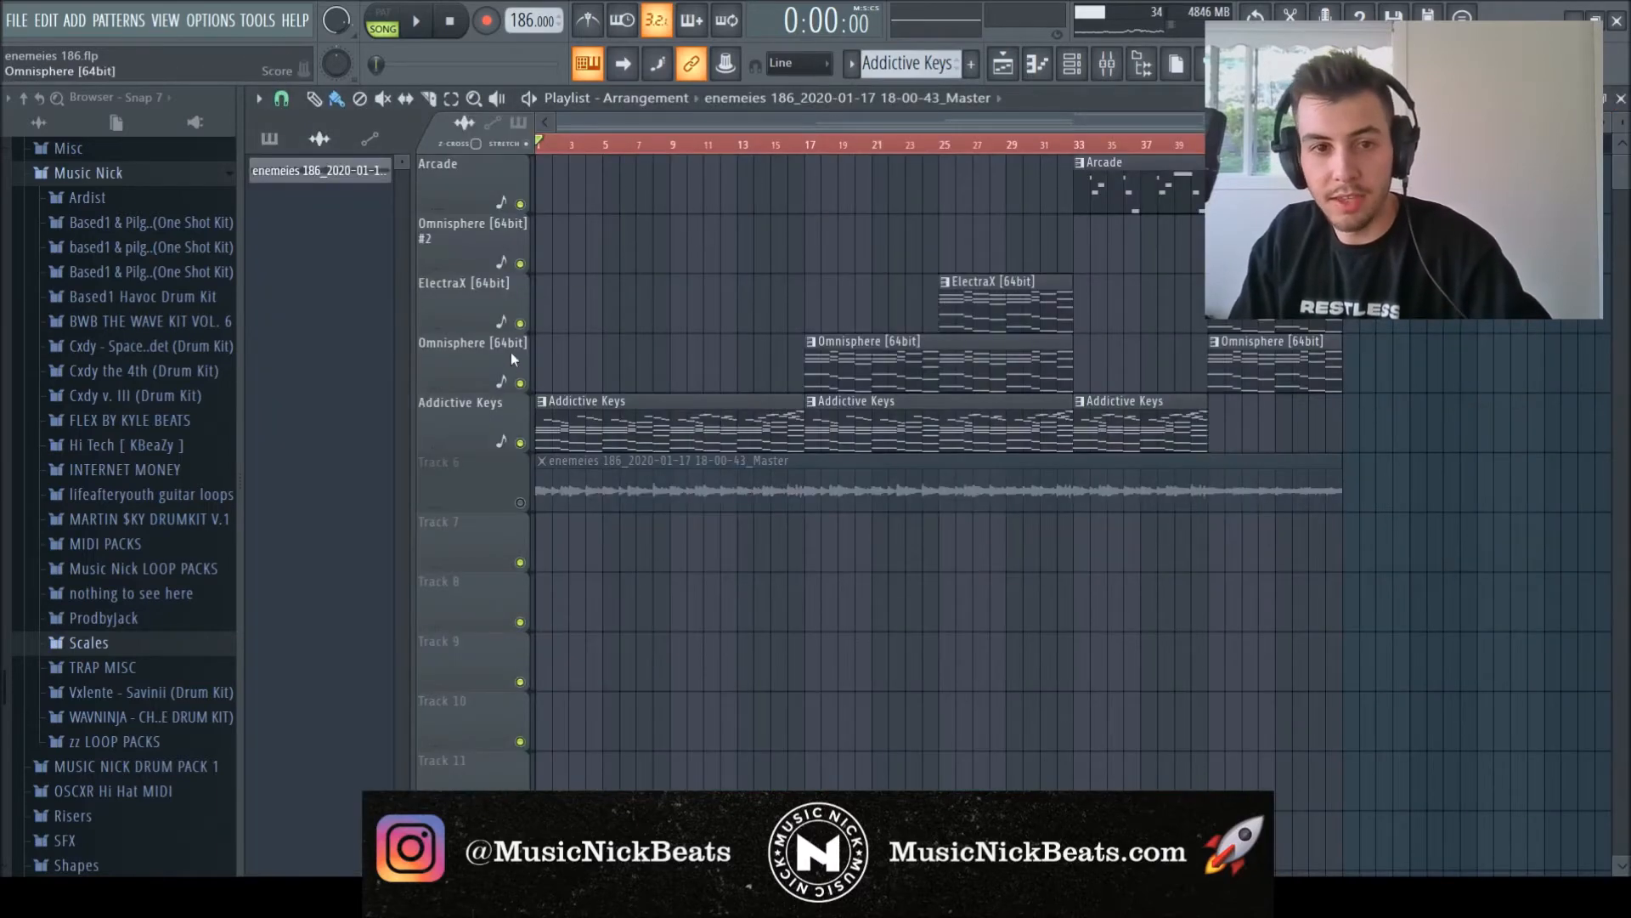
Solo the Omnisphere playlist track above Addictive Keys and move the playhead to bar 17.
{"action": "left_click", "coordinate": [520, 383], "text": "ctrl"}
{"action": "left_click", "coordinate": [805, 145]}
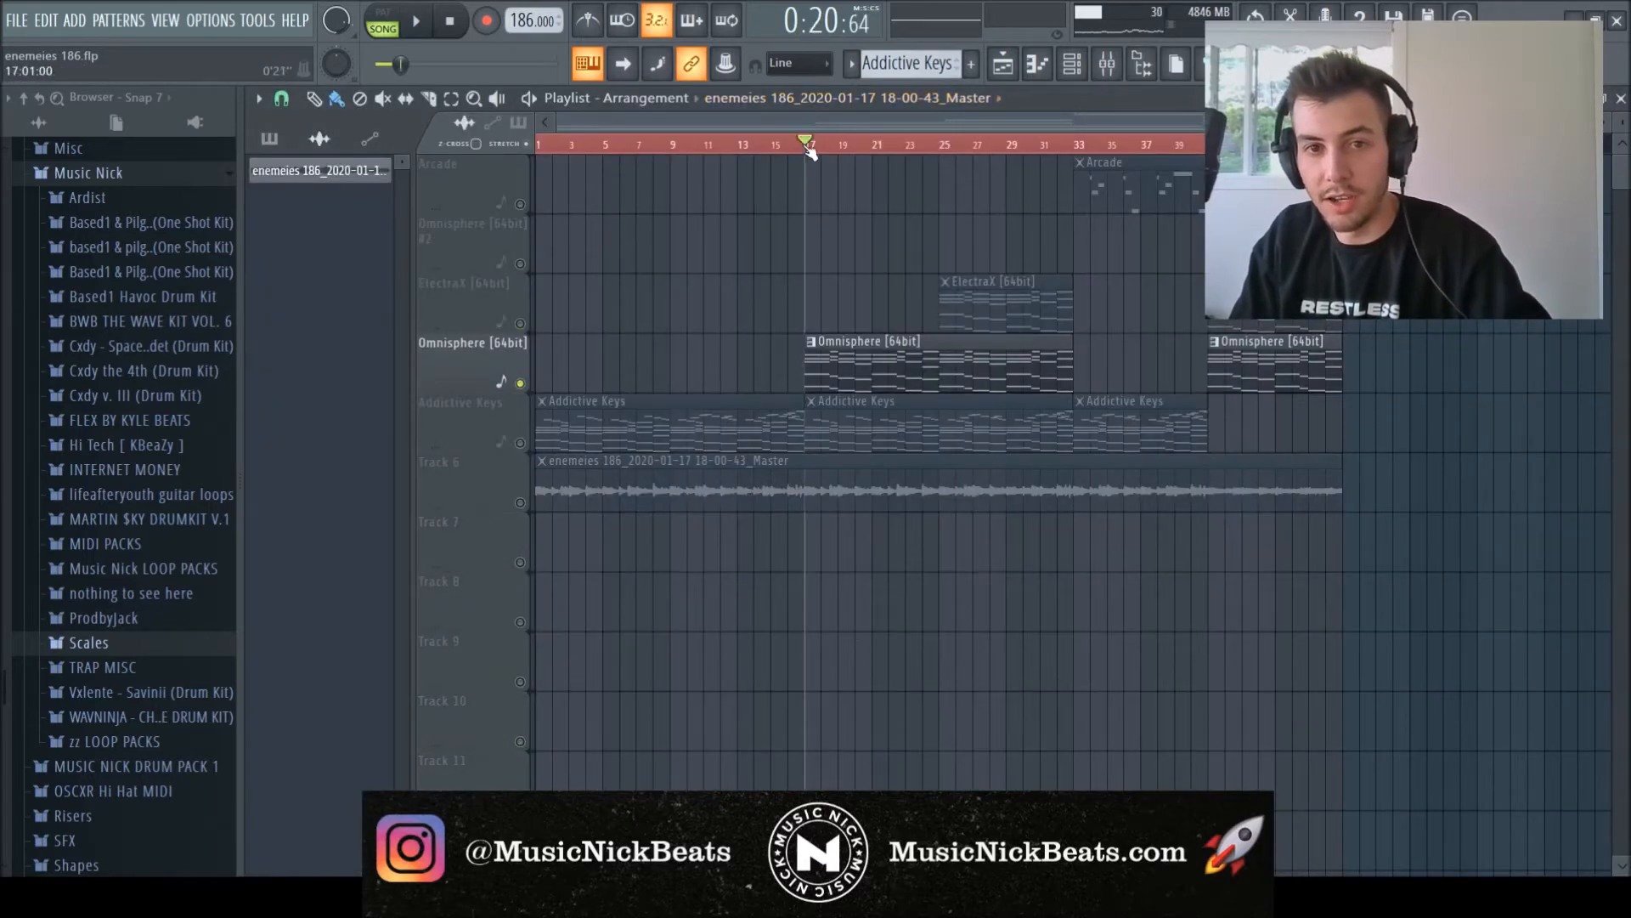
Examine the notes of the Omnisphere clip at bar 17 in the piano roll and close it.
{"action": "double_click", "coordinate": [838, 371]}
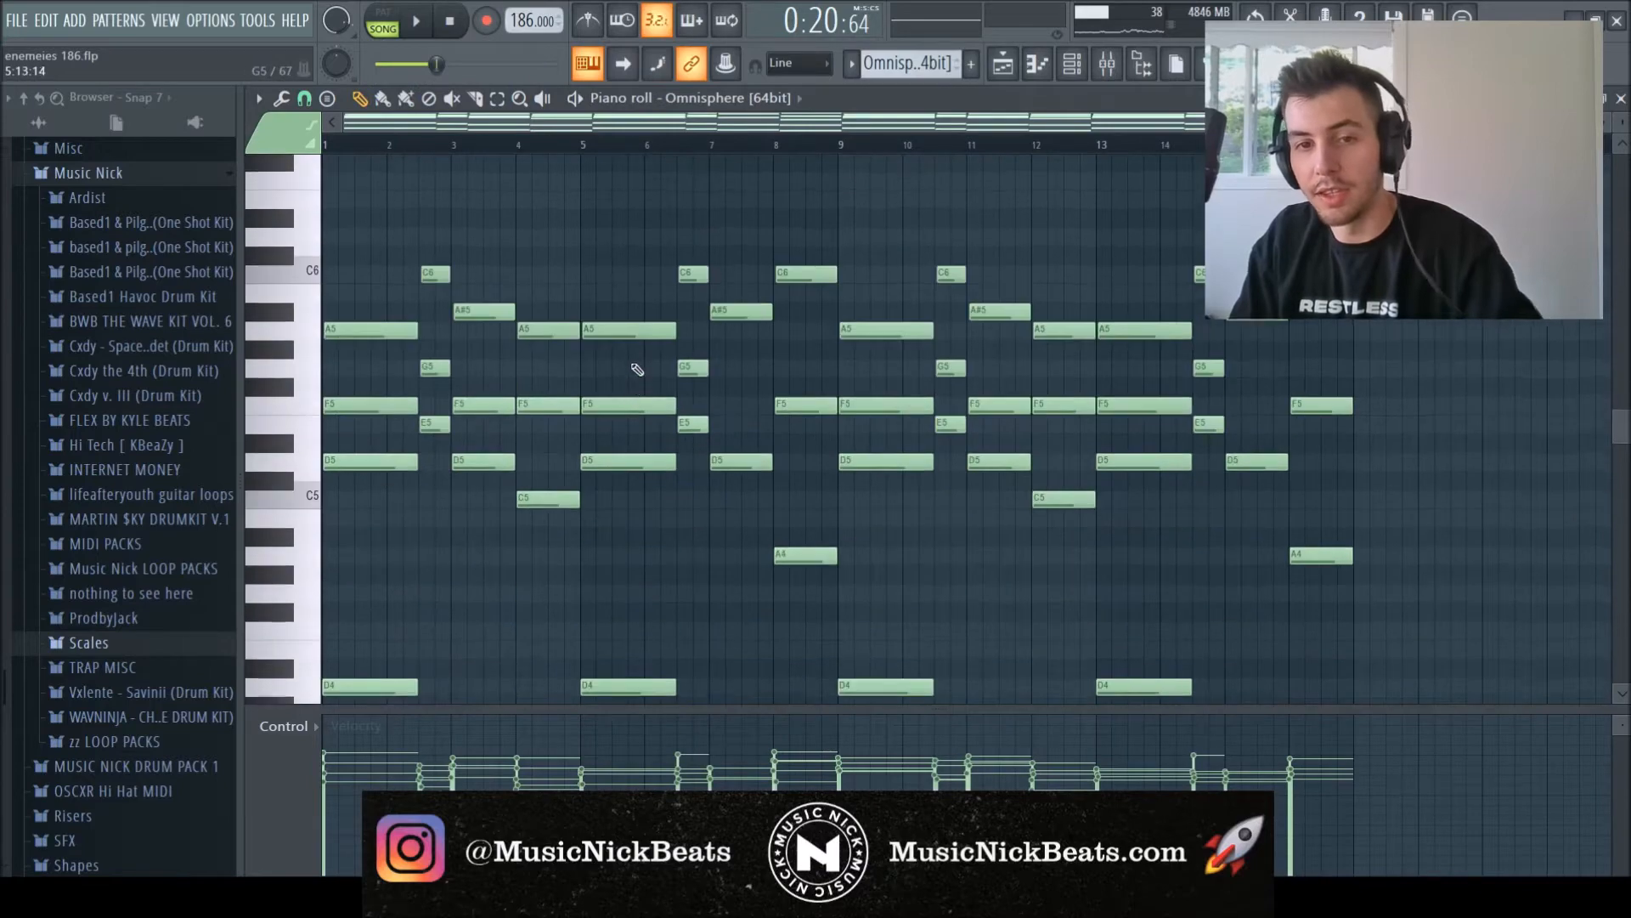
{"action": "scroll", "coordinate": [643, 357], "scroll_direction": "up", "scroll_amount": 2}
{"action": "scroll", "coordinate": [639, 354], "scroll_direction": "down", "scroll_amount": 1}
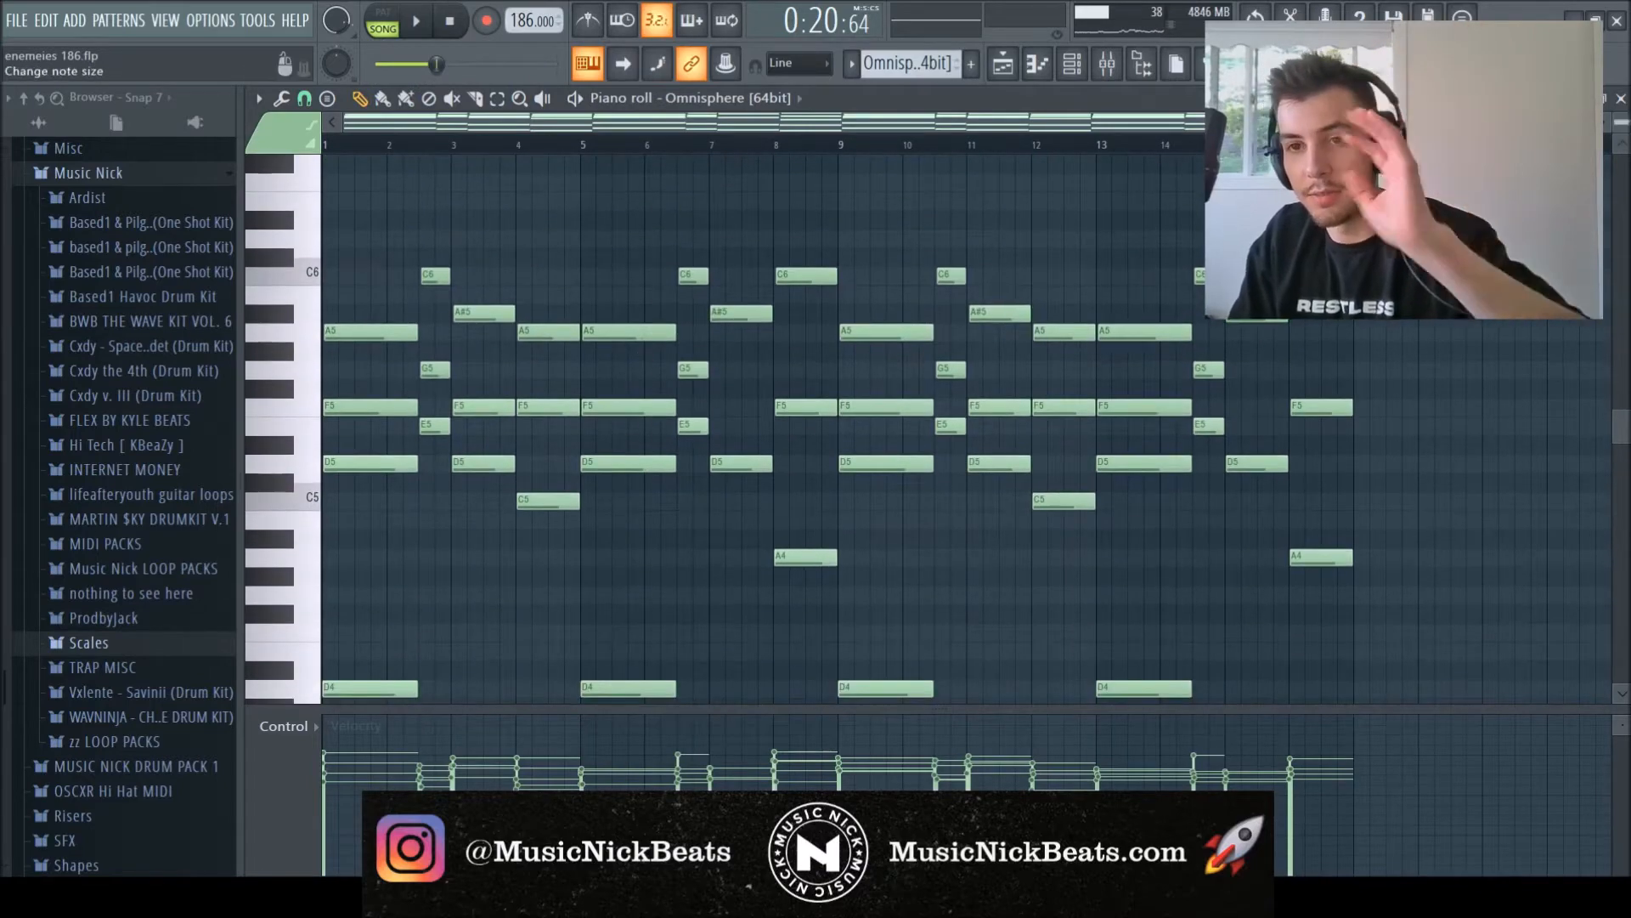
{"action": "left_click", "coordinate": [1621, 99]}
Play the soloed Omnisphere part while viewing its Bells - Nina patch, close the instrument, and stop playback.
{"action": "key", "text": "space"}
{"action": "left_click", "coordinate": [402, 247]}
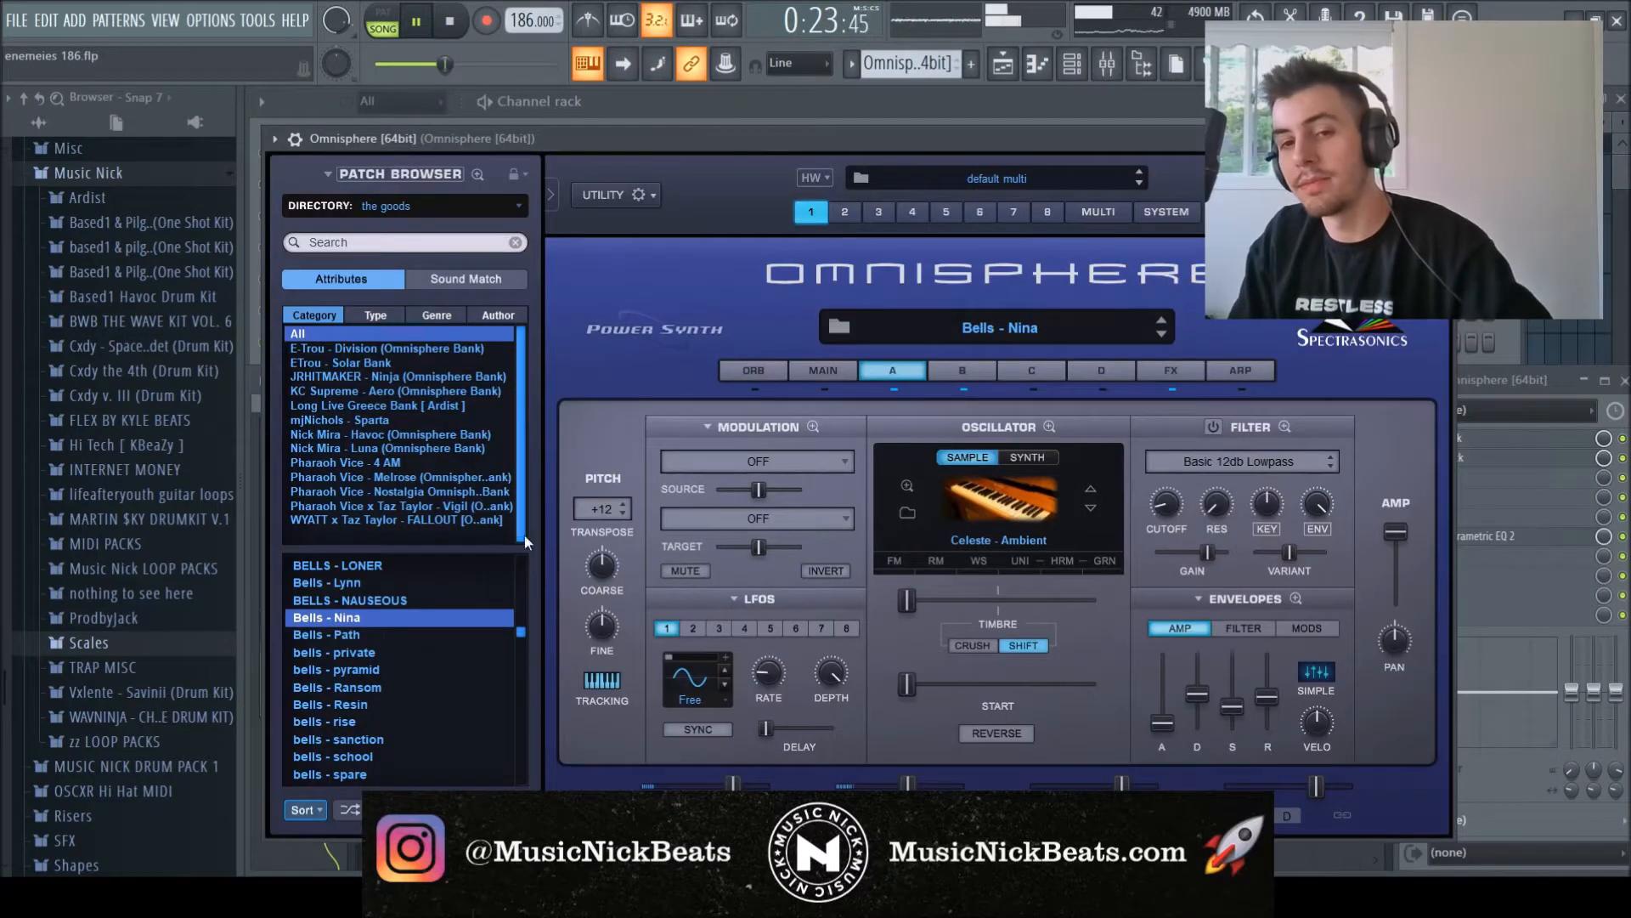
{"action": "left_click", "coordinate": [1442, 139]}
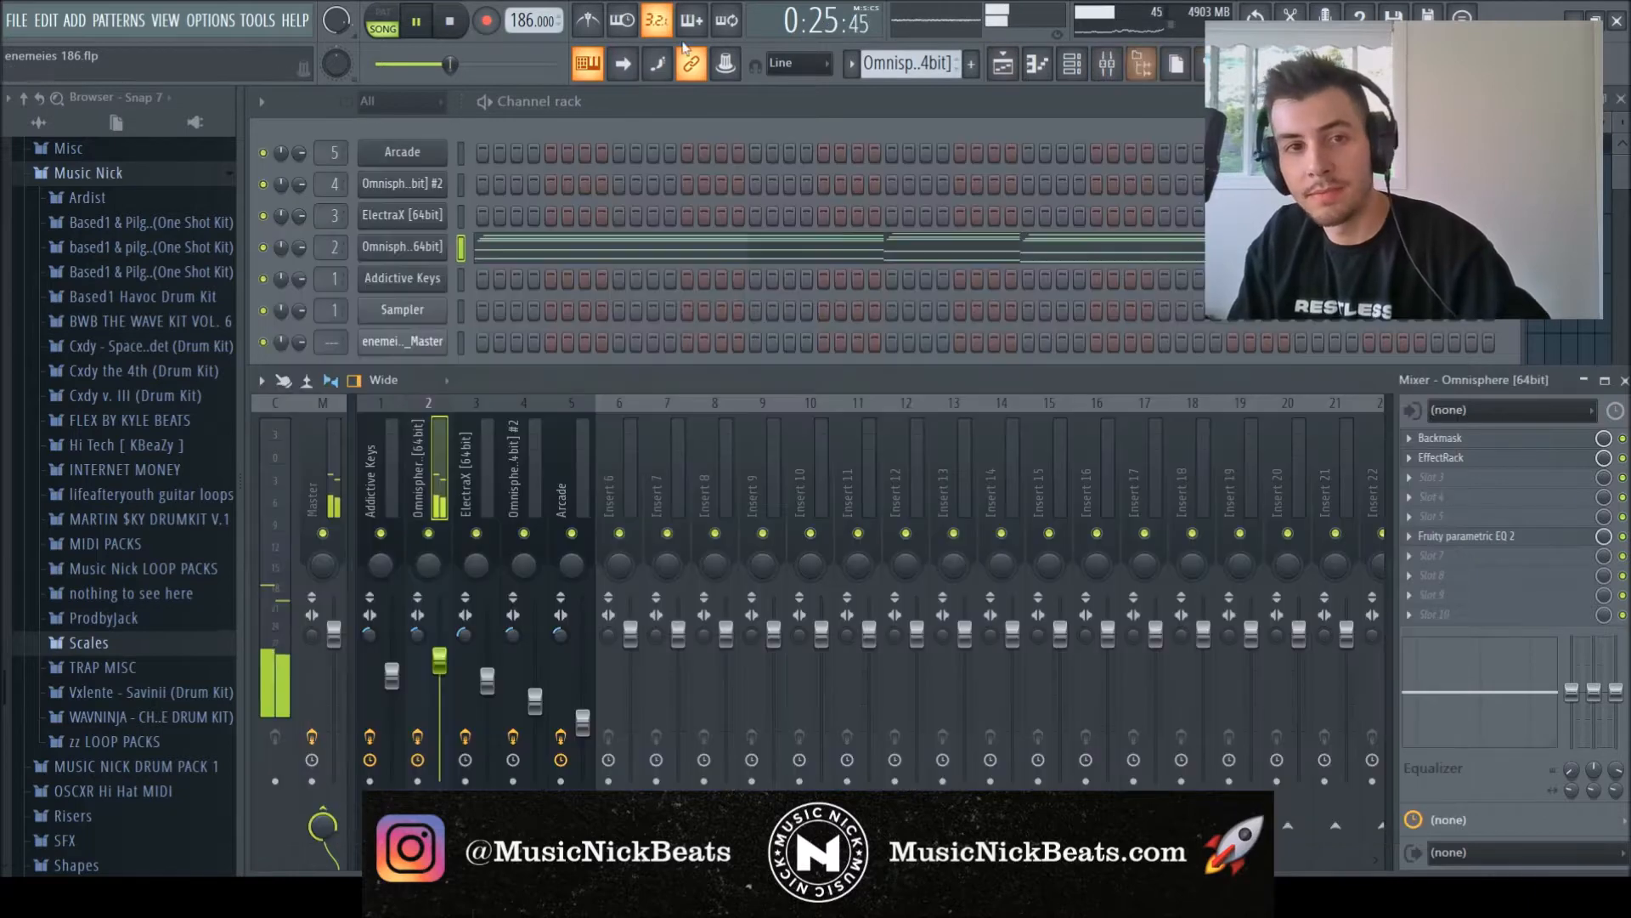
{"action": "left_click", "coordinate": [448, 28]}
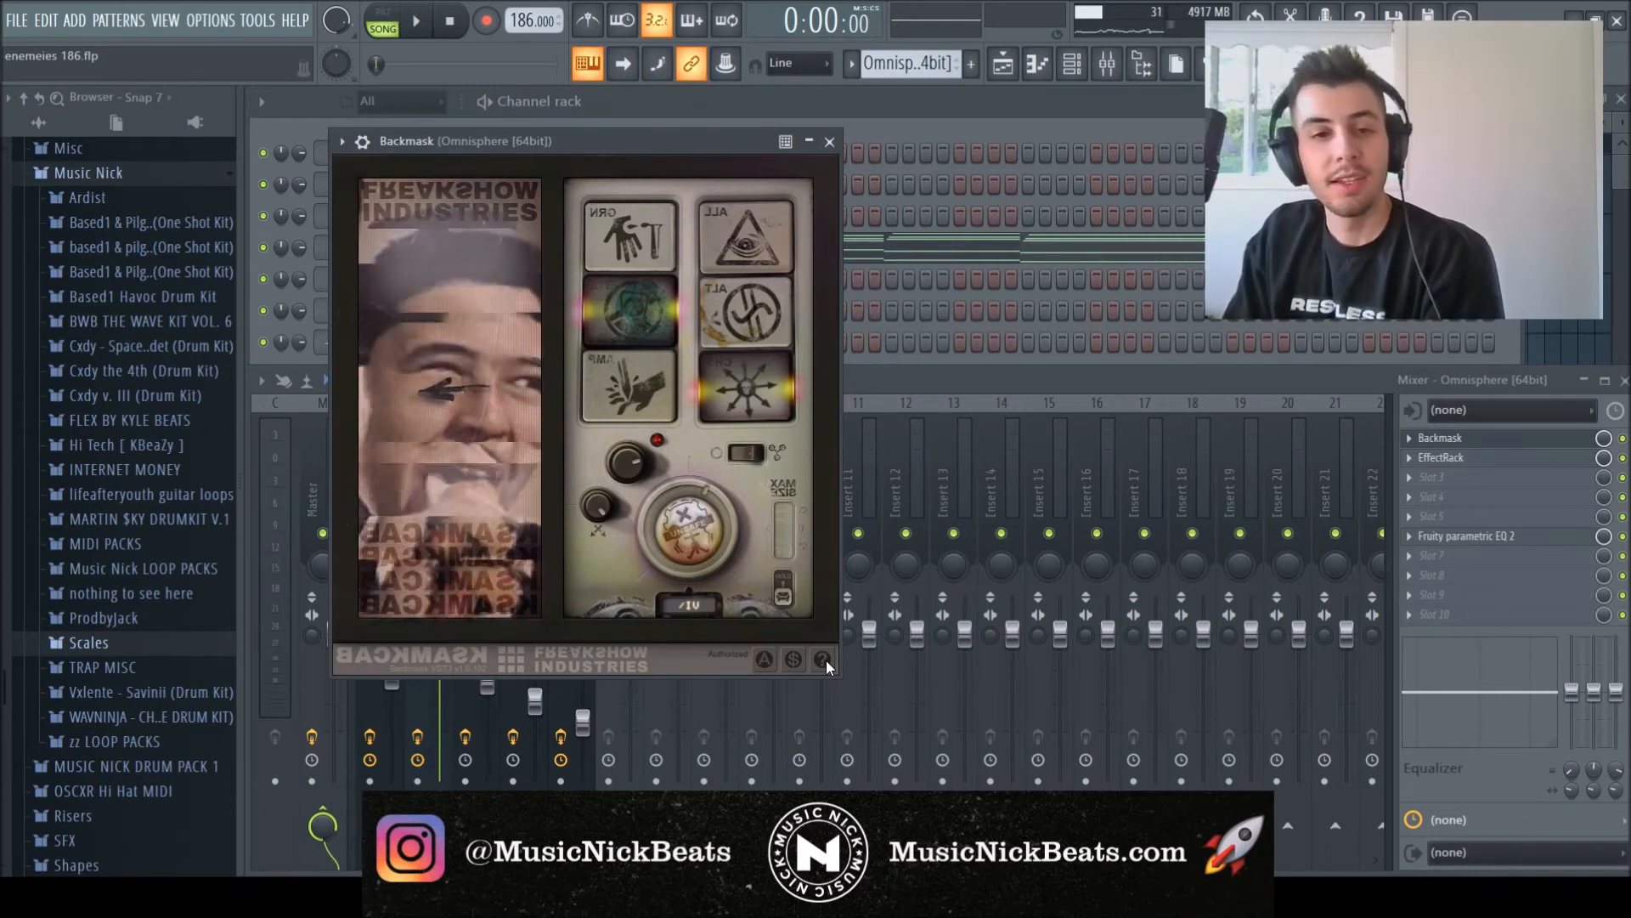
Review the Backmask settings with its control labels shown, and the EffectRack's EchoBoy settings on the Omnisphere mixer track.
{"action": "left_click", "coordinate": [817, 660]}
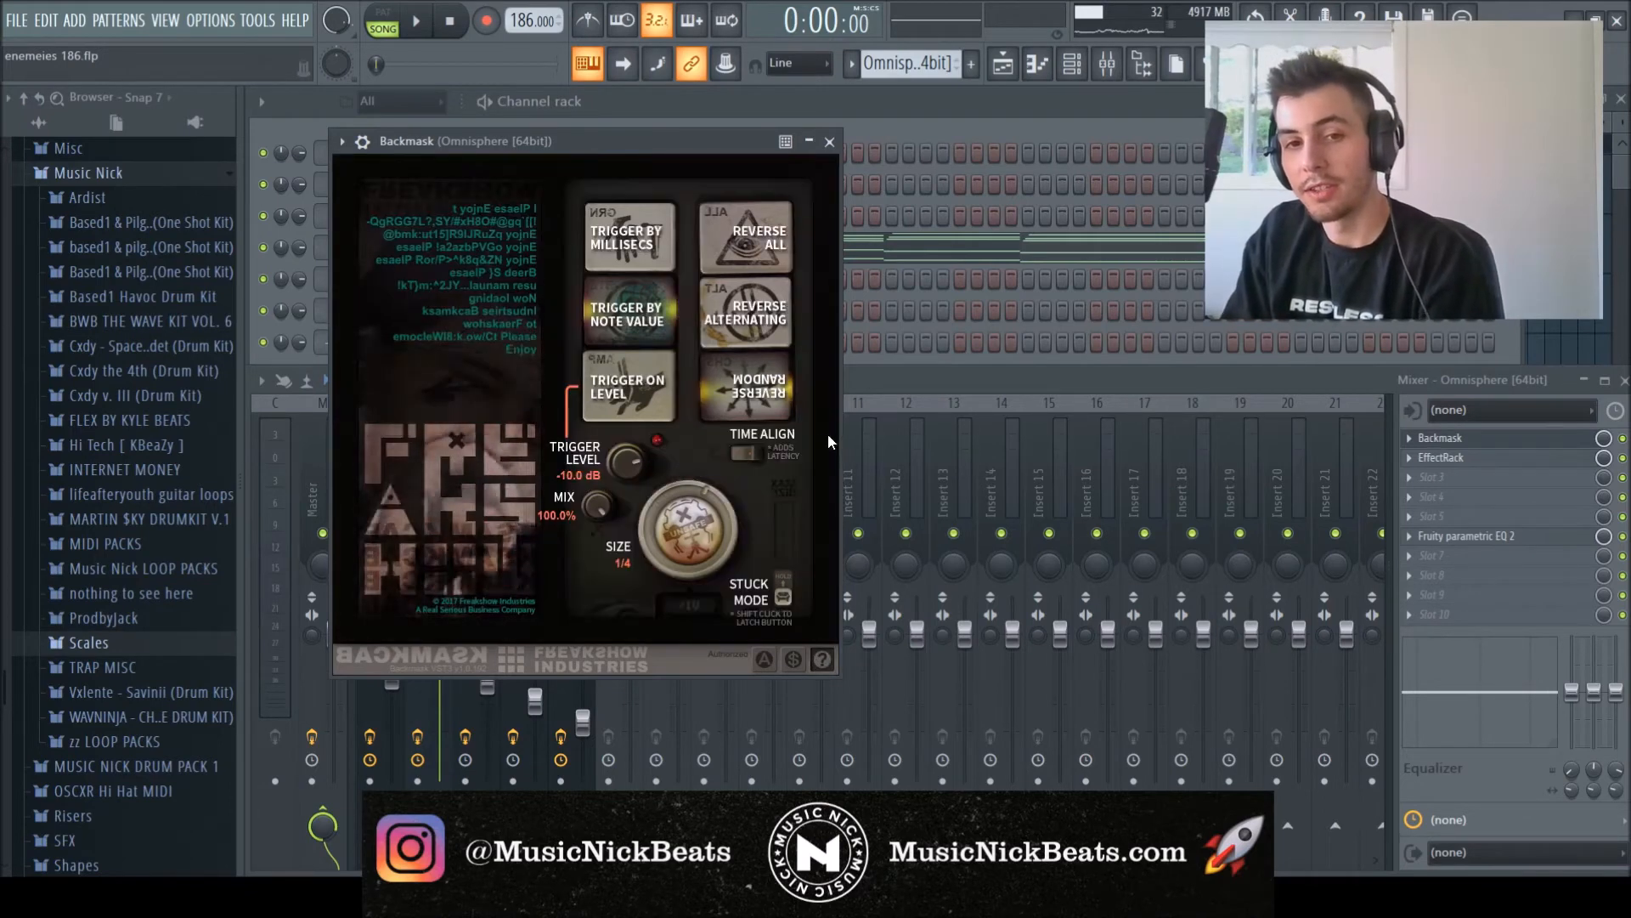
{"action": "mouse_move", "coordinate": [777, 405]}
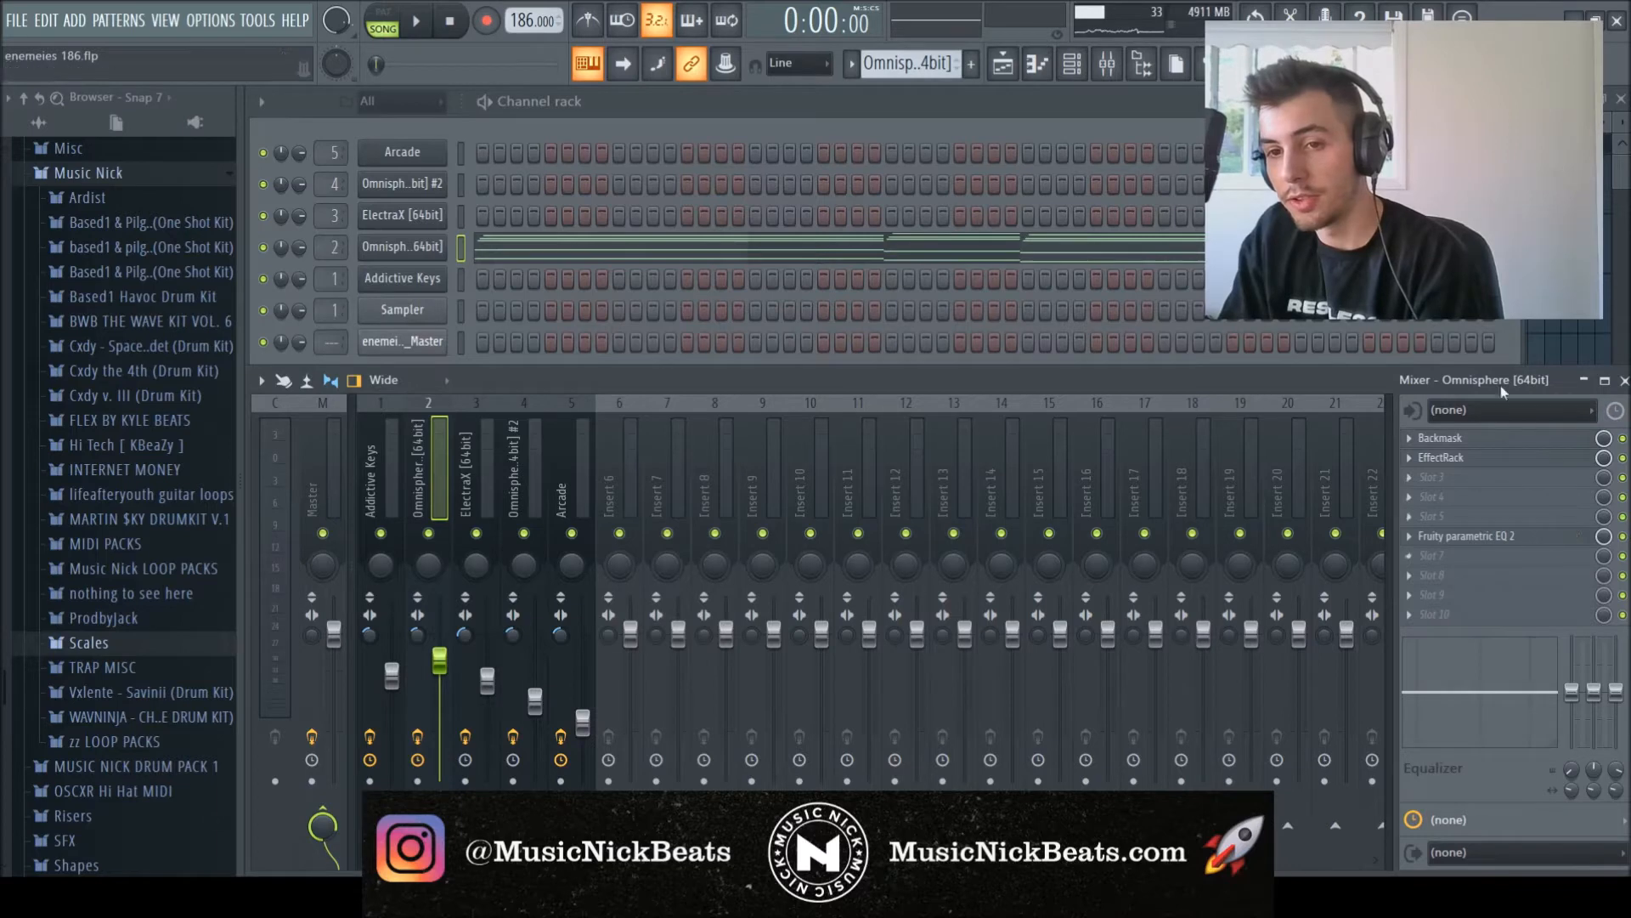
{"action": "left_click", "coordinate": [1442, 457]}
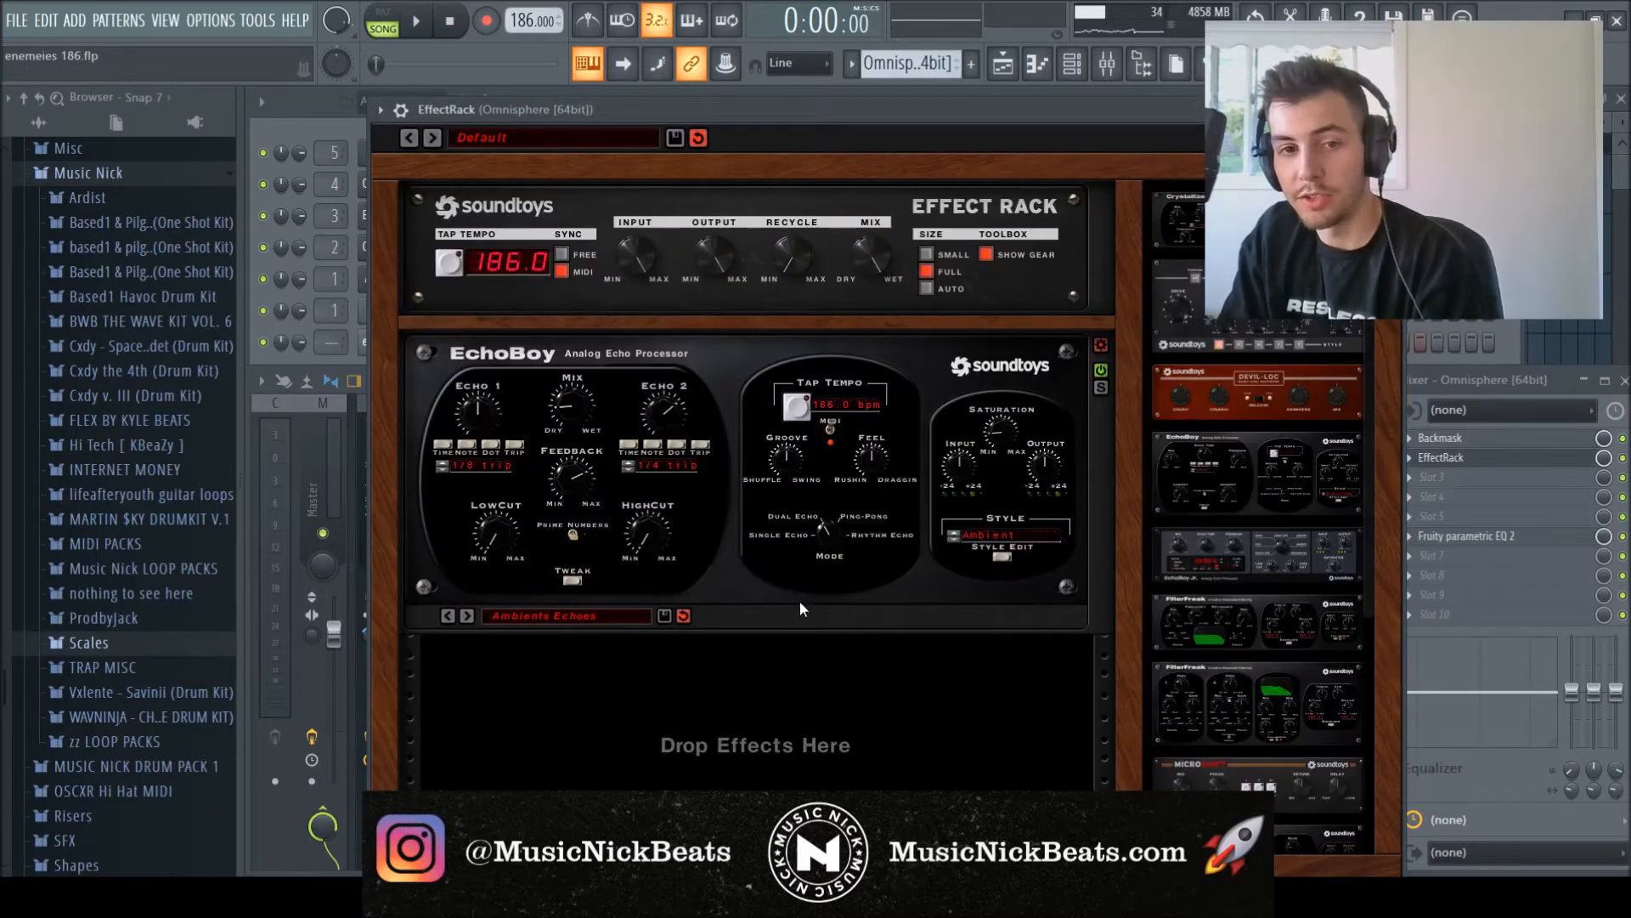
{"action": "left_click", "coordinate": [1391, 110]}
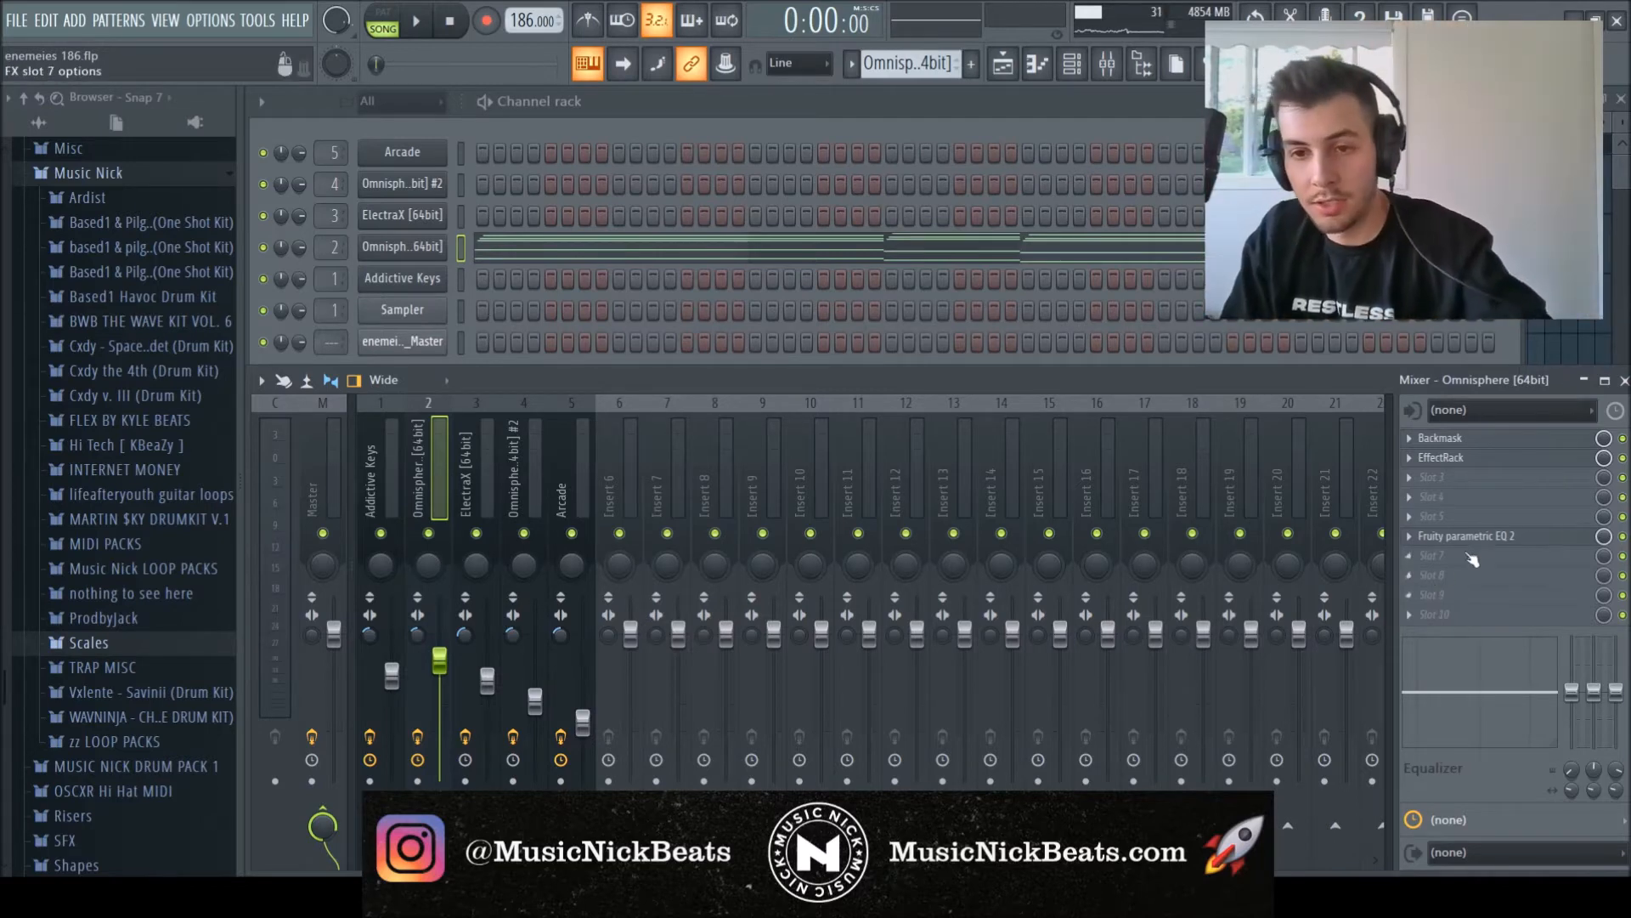
Review the Fruity parametric EQ 2 curve on the Omnisphere mixer track, close it and return to the playlist.
{"action": "left_click", "coordinate": [1425, 541]}
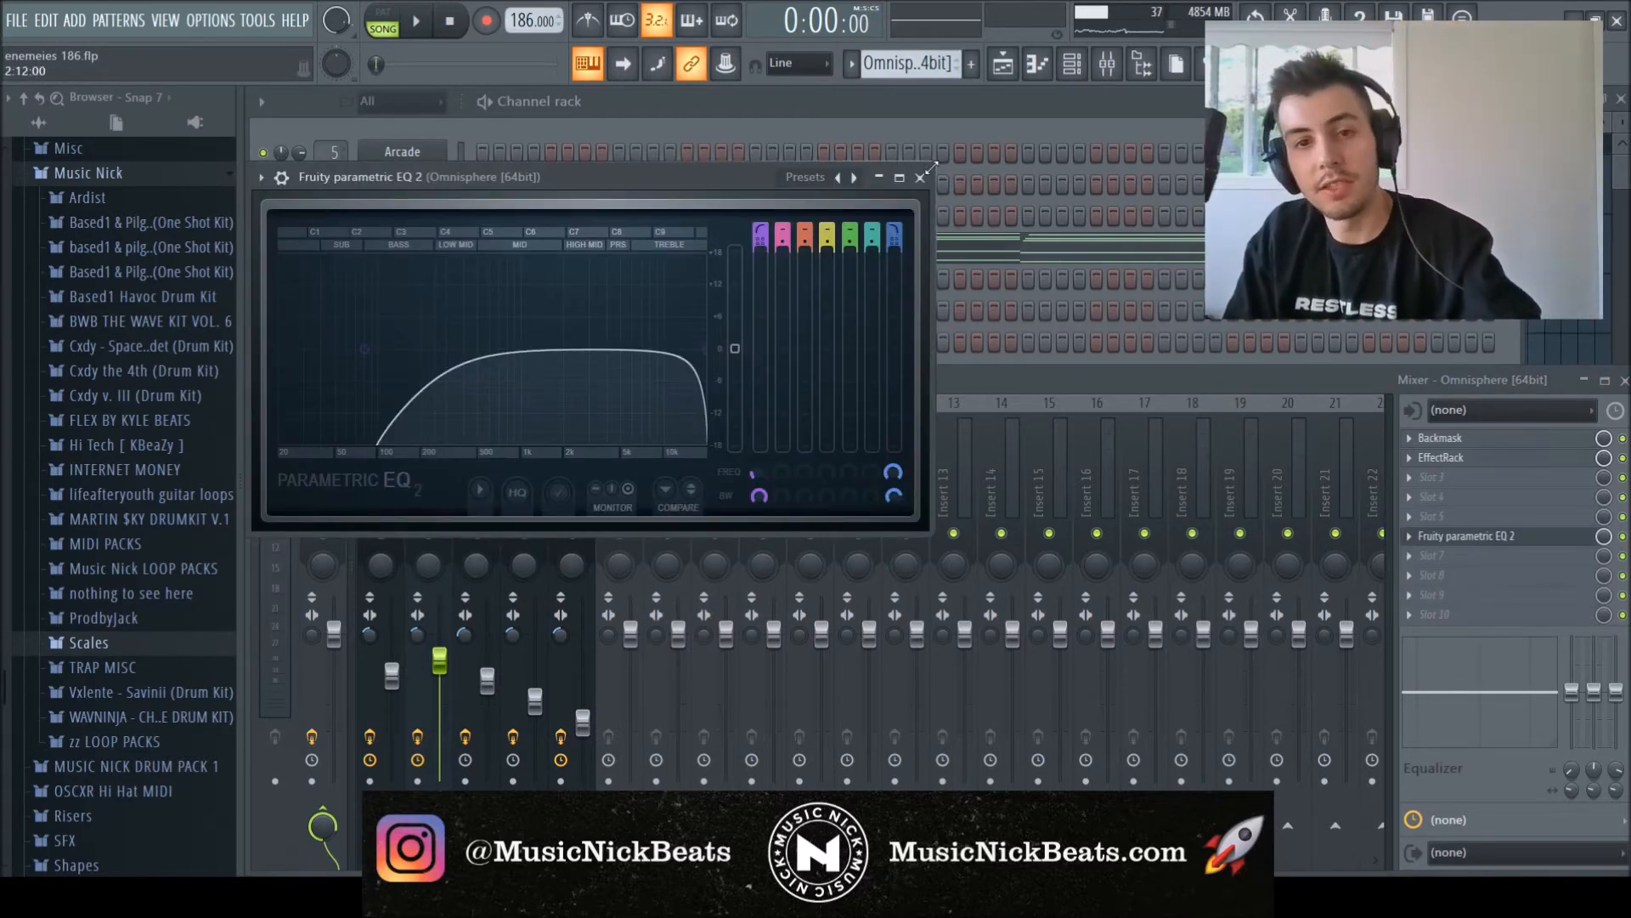
{"action": "left_click", "coordinate": [920, 177]}
{"action": "key", "text": "F5"}
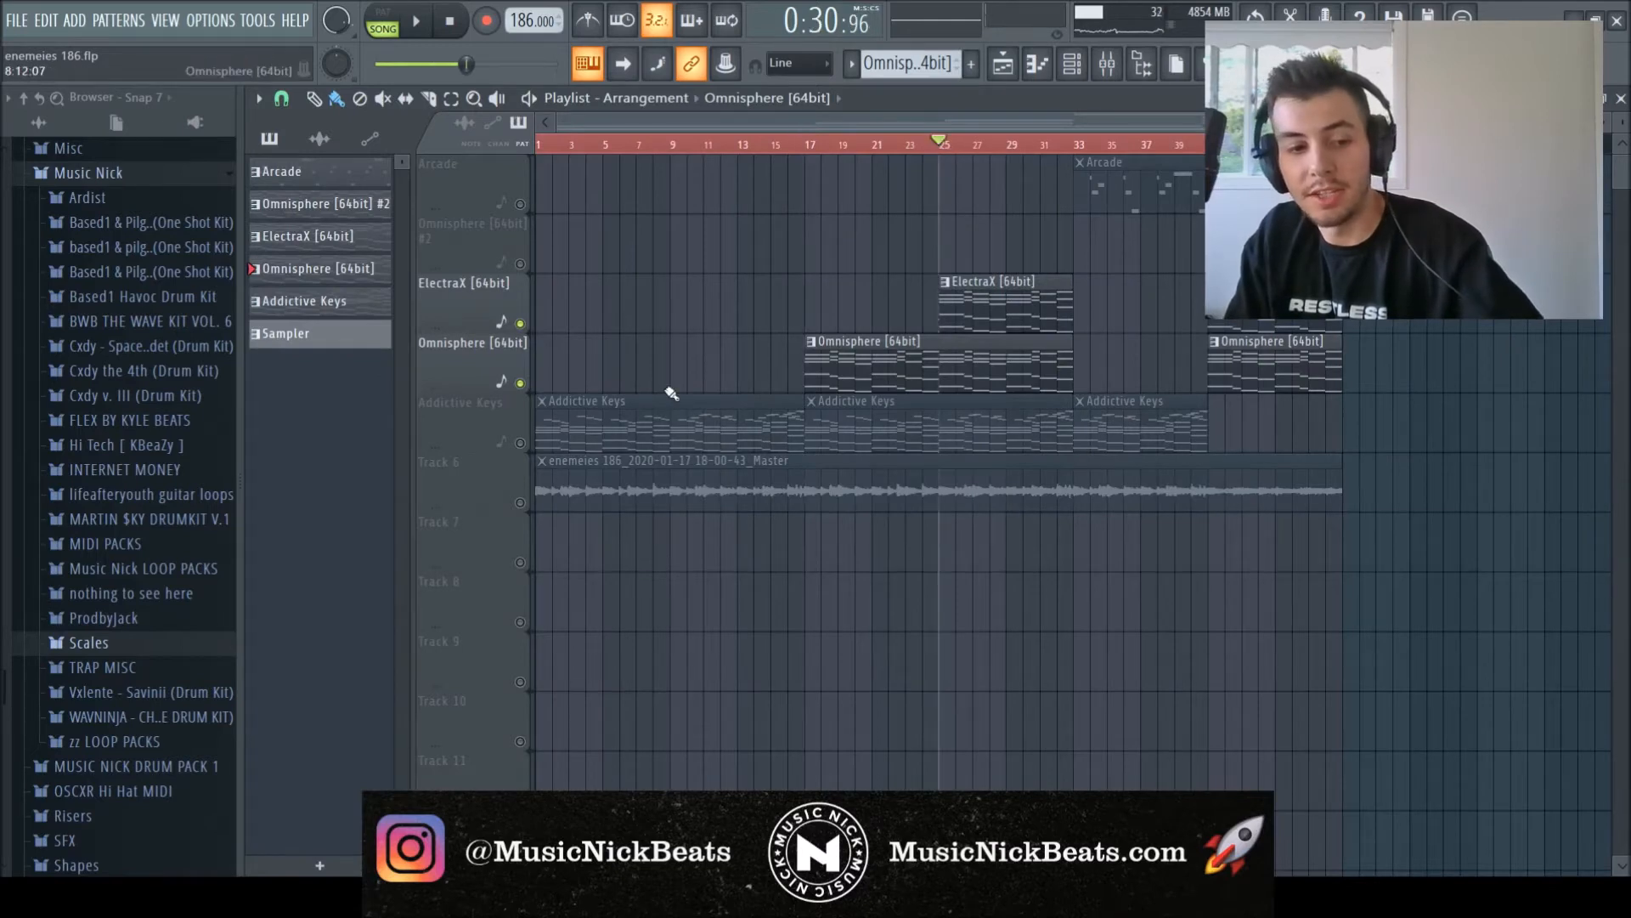
View the ElectraX instrument from the channel rack and close its window.
{"action": "key", "text": "F6"}
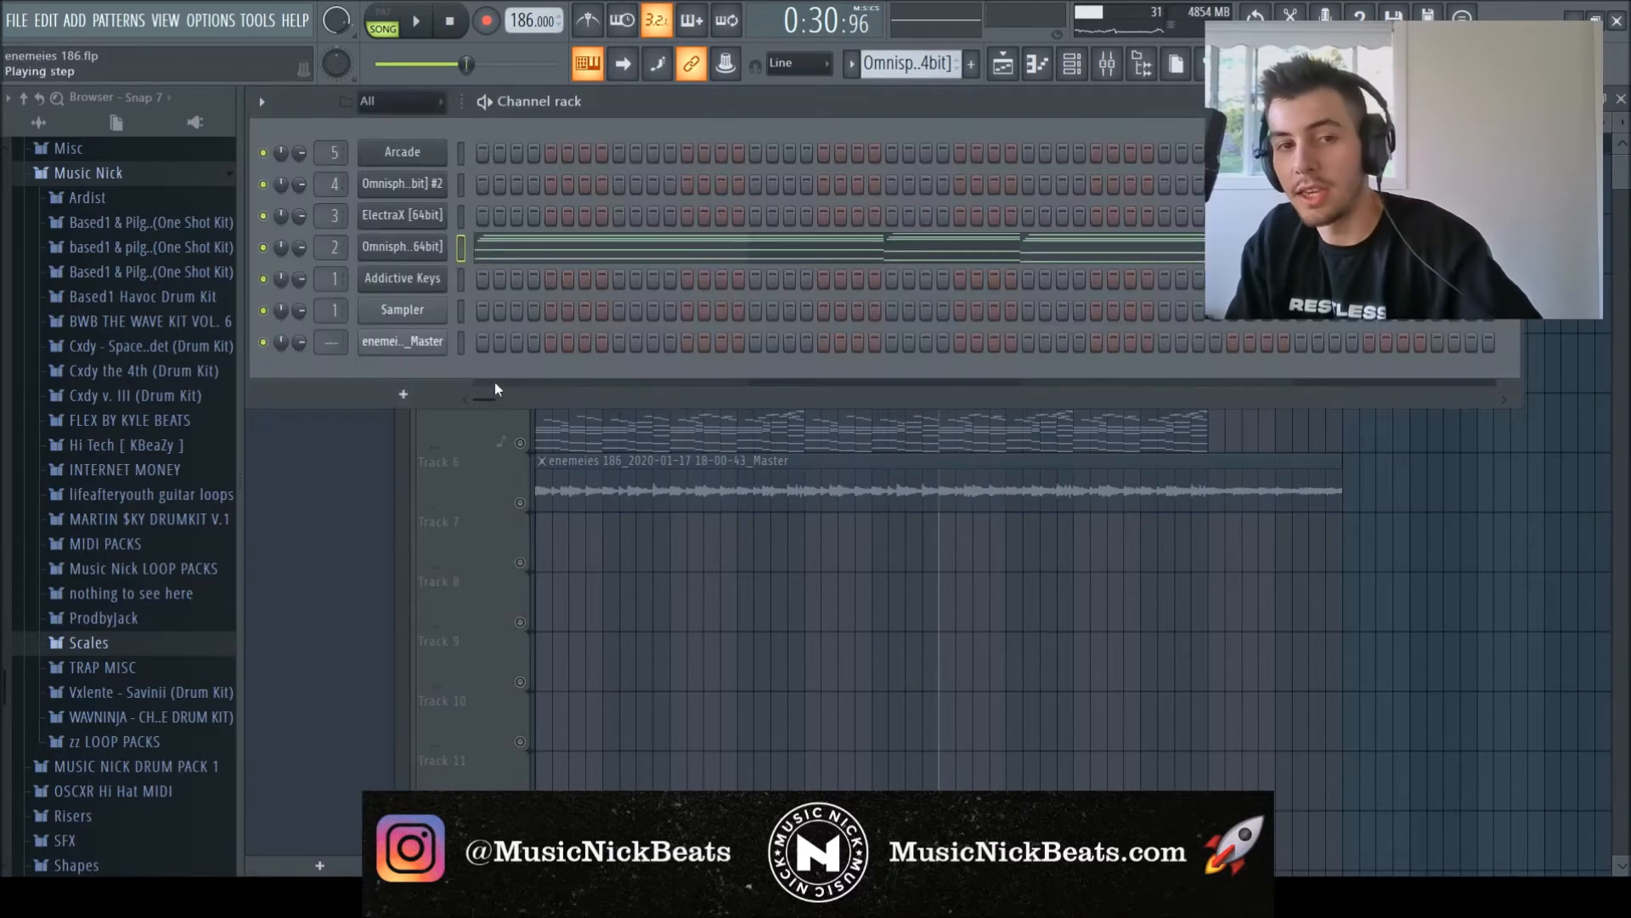
{"action": "left_click", "coordinate": [436, 219]}
{"action": "left_click_drag", "start_coordinate": [509, 292], "coordinate": [512, 227]}
{"action": "left_click", "coordinate": [1375, 220]}
Review the effects on the ElectraX mixer track, including Backmask and Fruity parametric EQ 2.
{"action": "key", "text": "F6"}
{"action": "key", "text": "F6"}
{"action": "key", "text": "F5"}
{"action": "key", "text": "F5"}
{"action": "key", "text": "F6"}
{"action": "key", "text": "F9"}
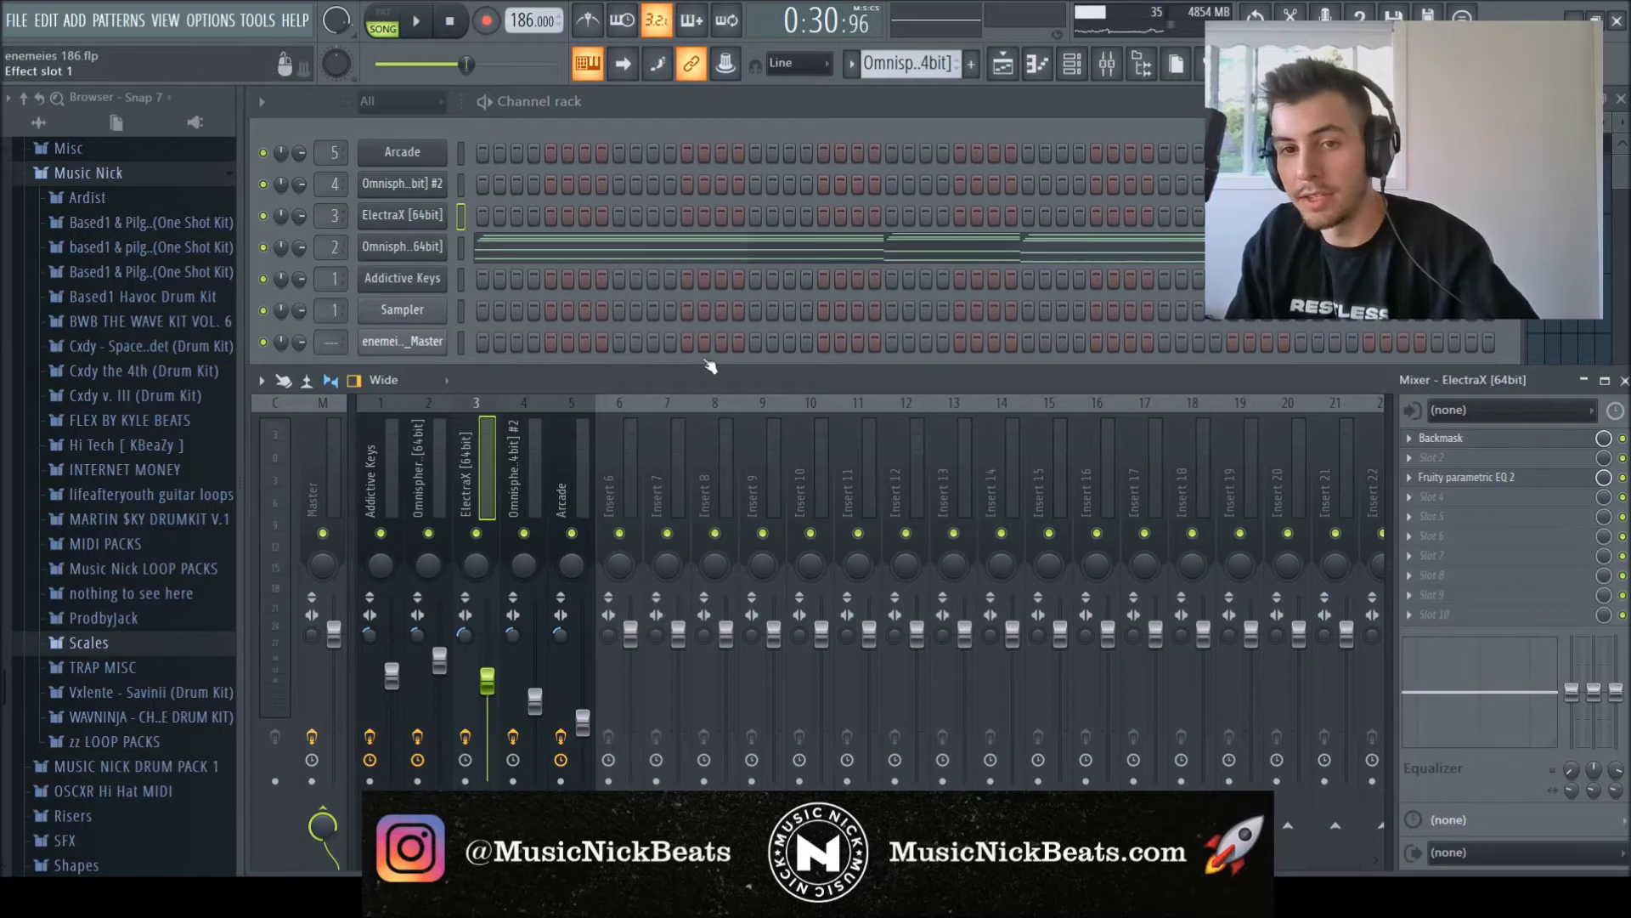
{"action": "left_click", "coordinate": [779, 208]}
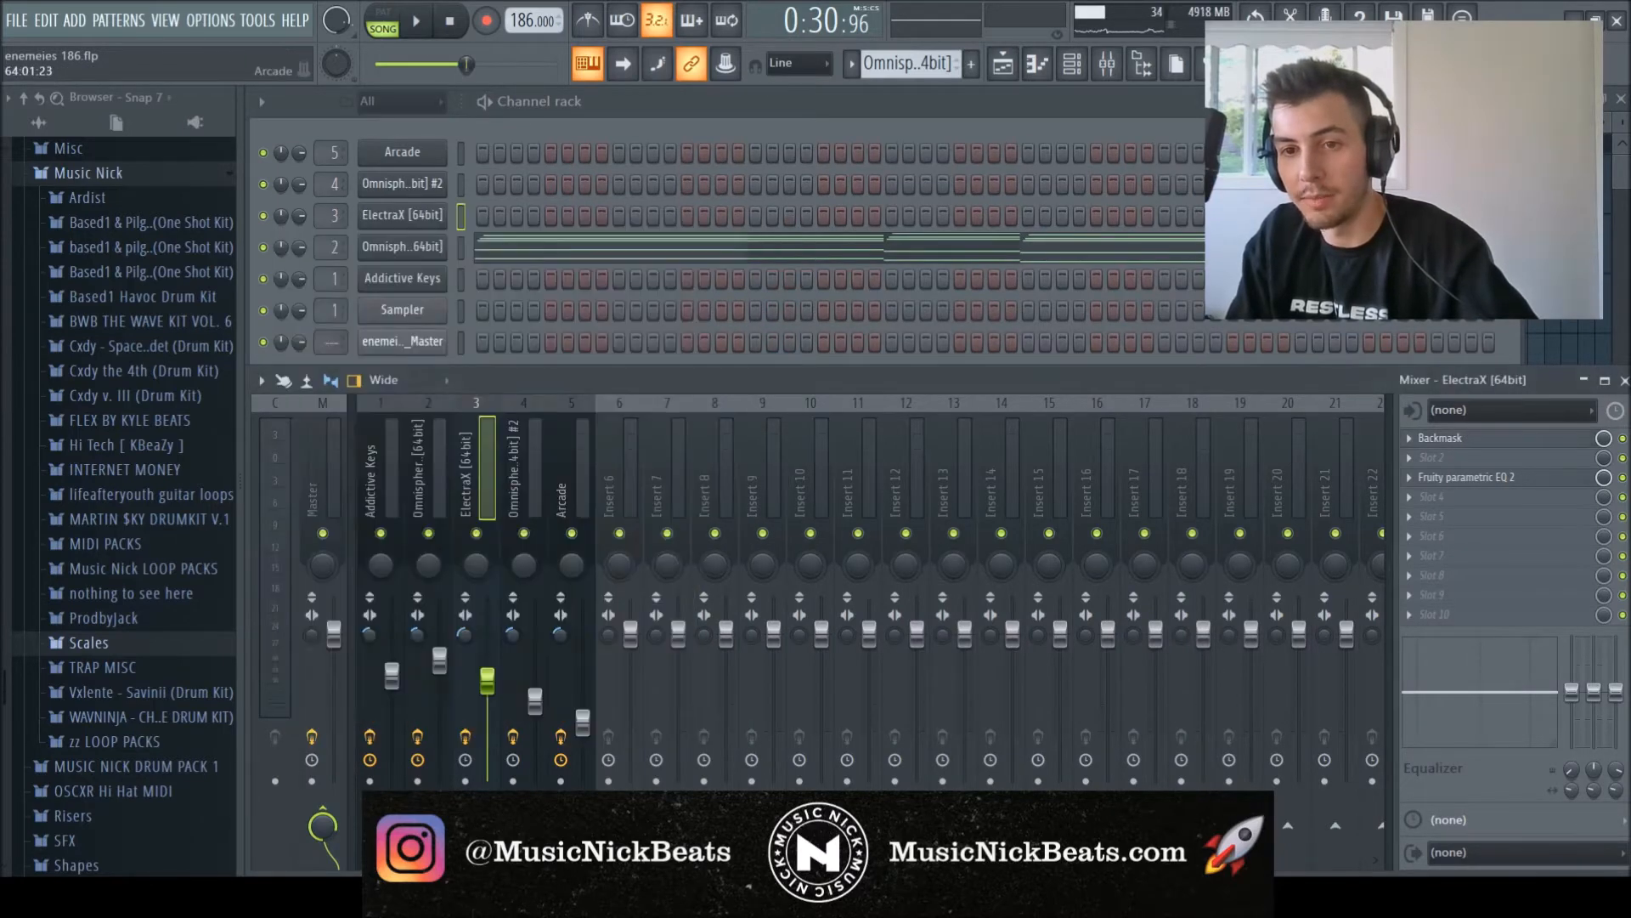
Play the ElectraX and Omnisphere tracks together from bar 25, bring in Addictive Keys during playback, and stop.
{"action": "key", "text": "F5"}
{"action": "left_click", "coordinate": [521, 383]}
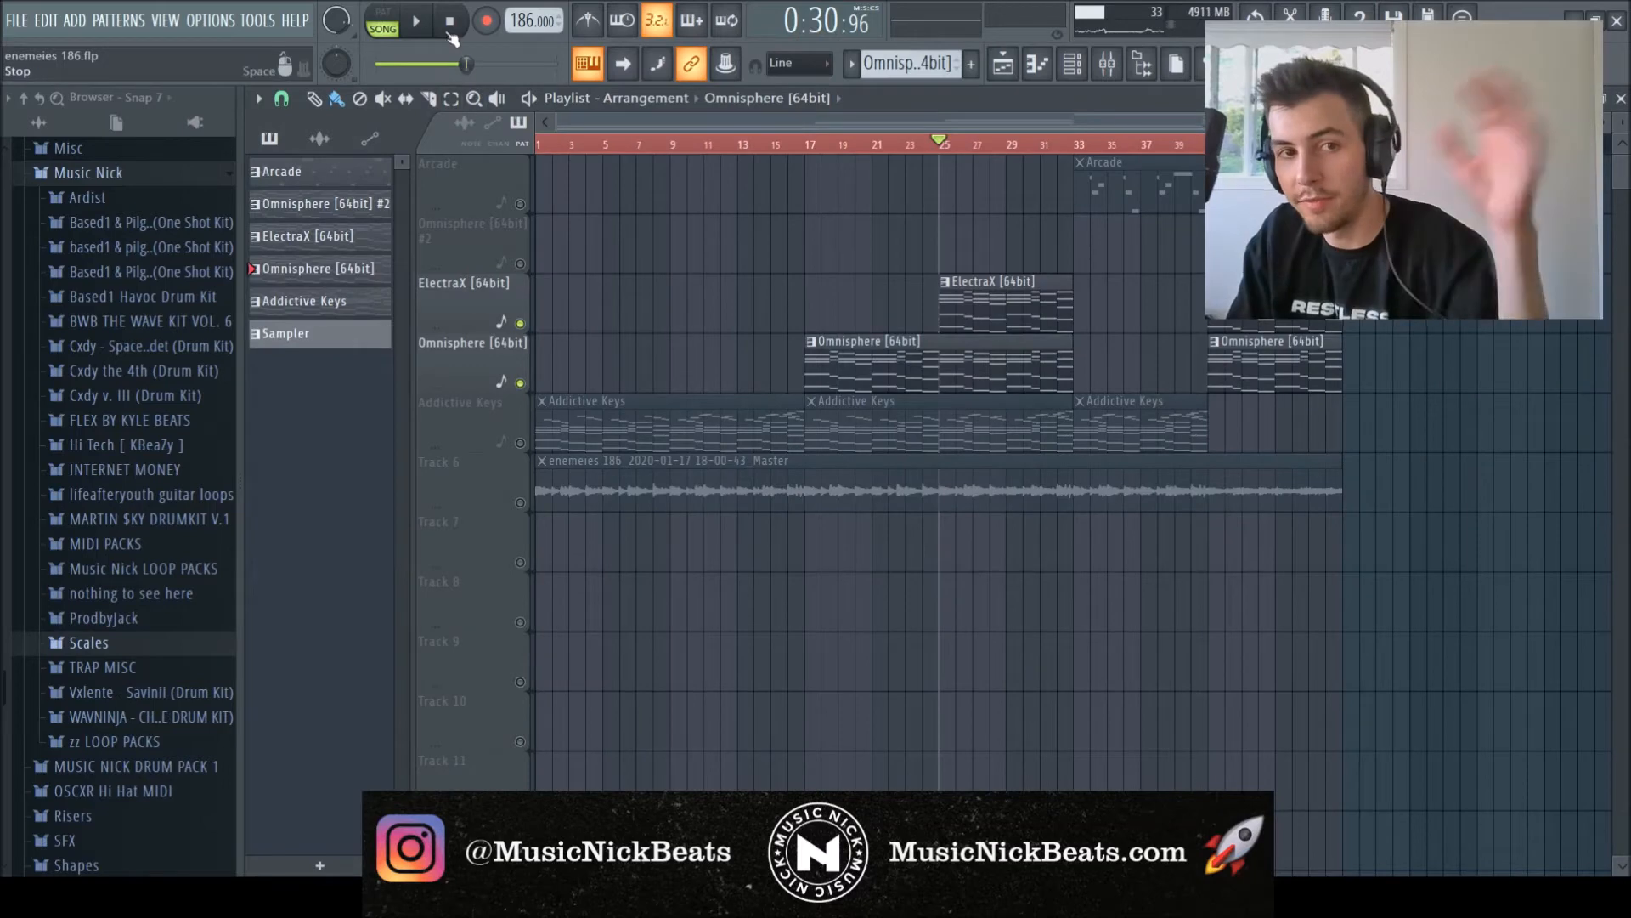
{"action": "left_click", "coordinate": [417, 23]}
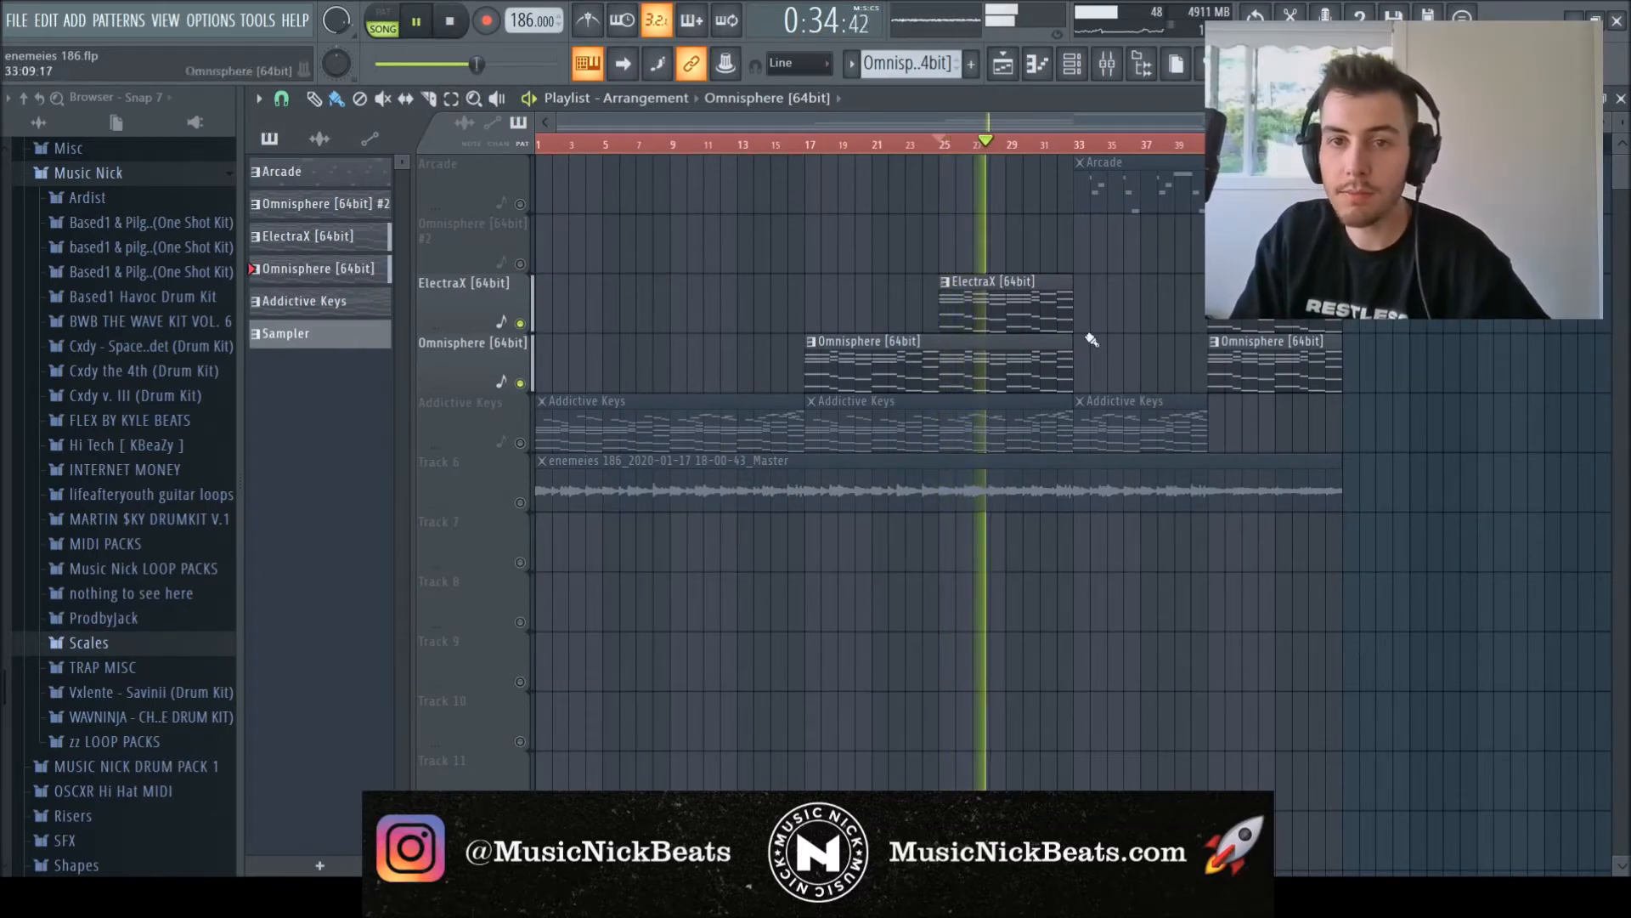
{"action": "left_click", "coordinate": [522, 443]}
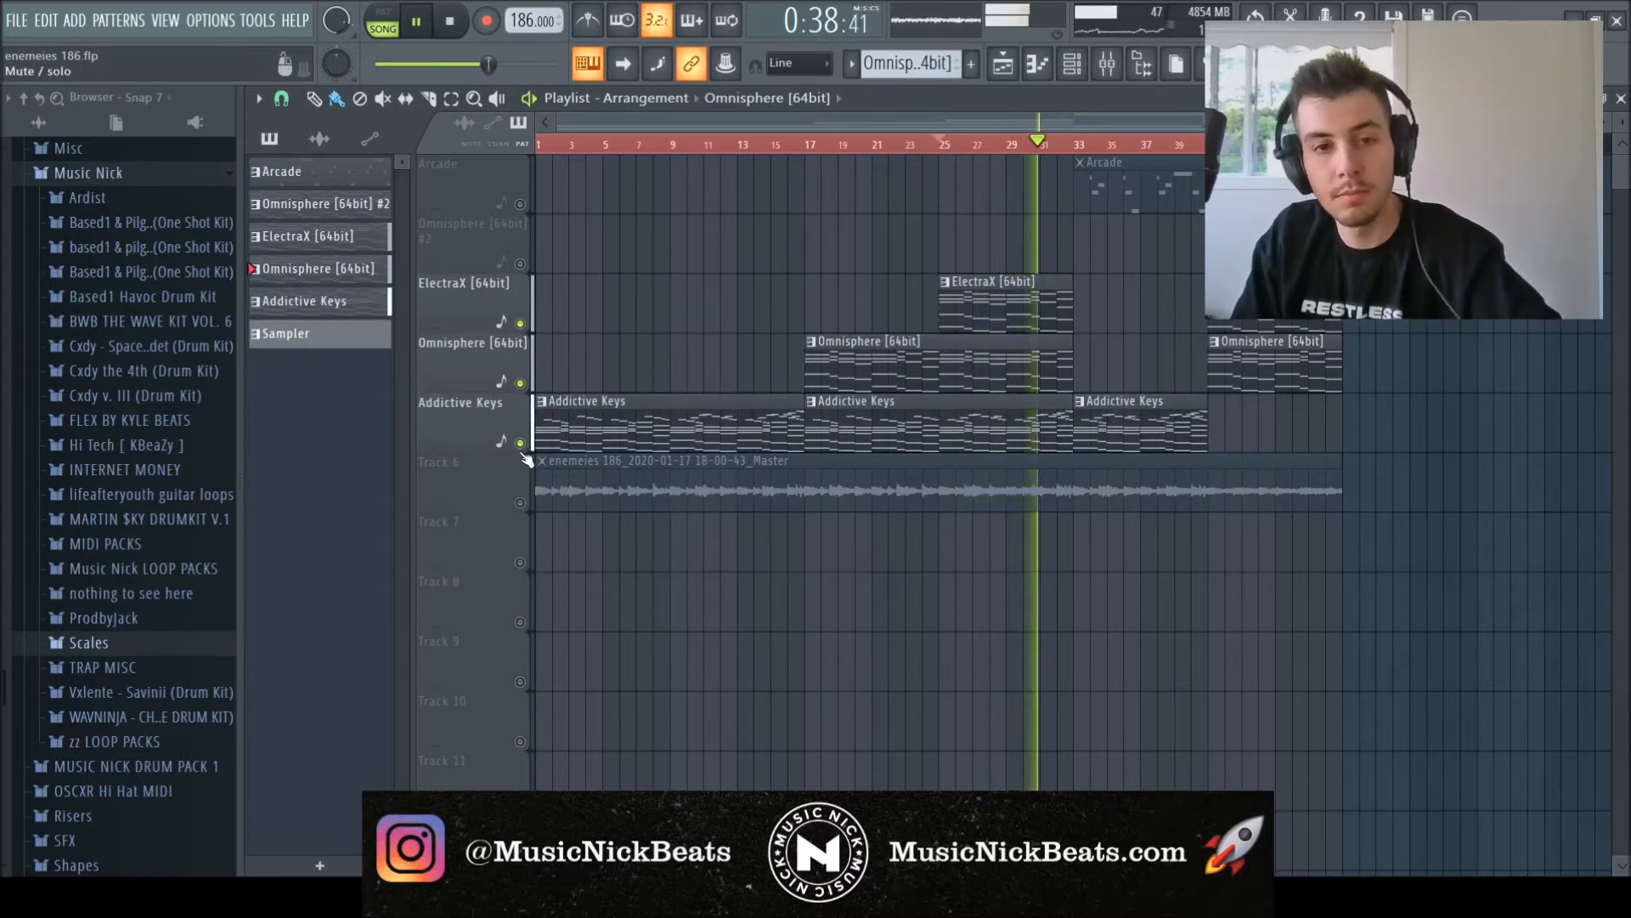
{"action": "key", "text": "Tab"}
{"action": "key", "text": "Tab"}
{"action": "key", "text": "Tab"}
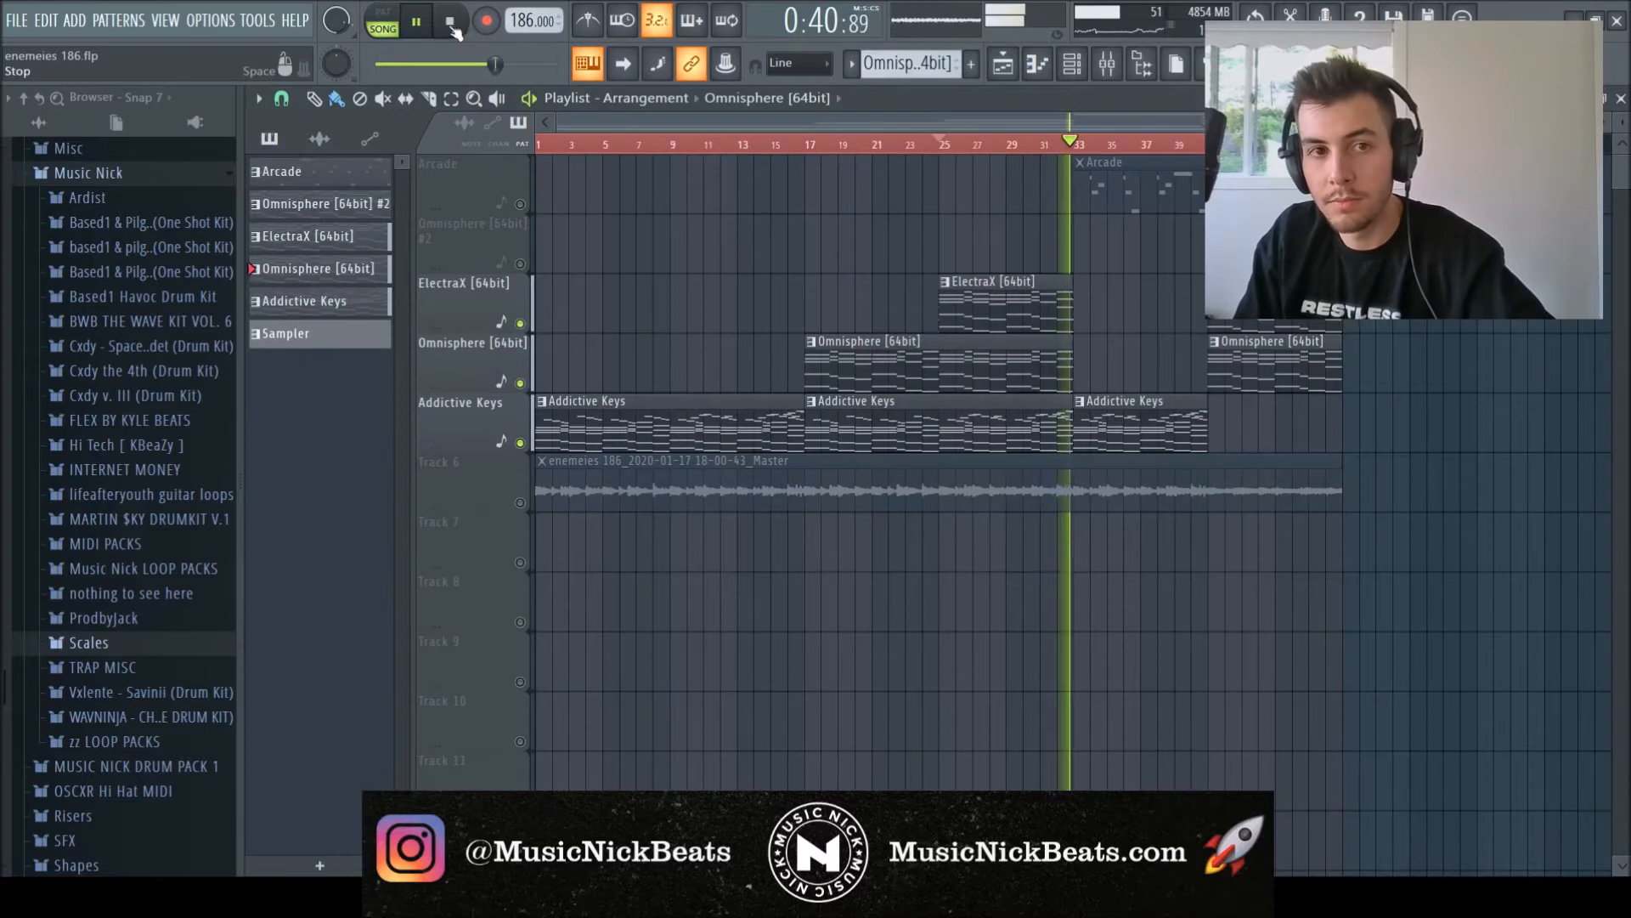
{"action": "key", "text": "space"}
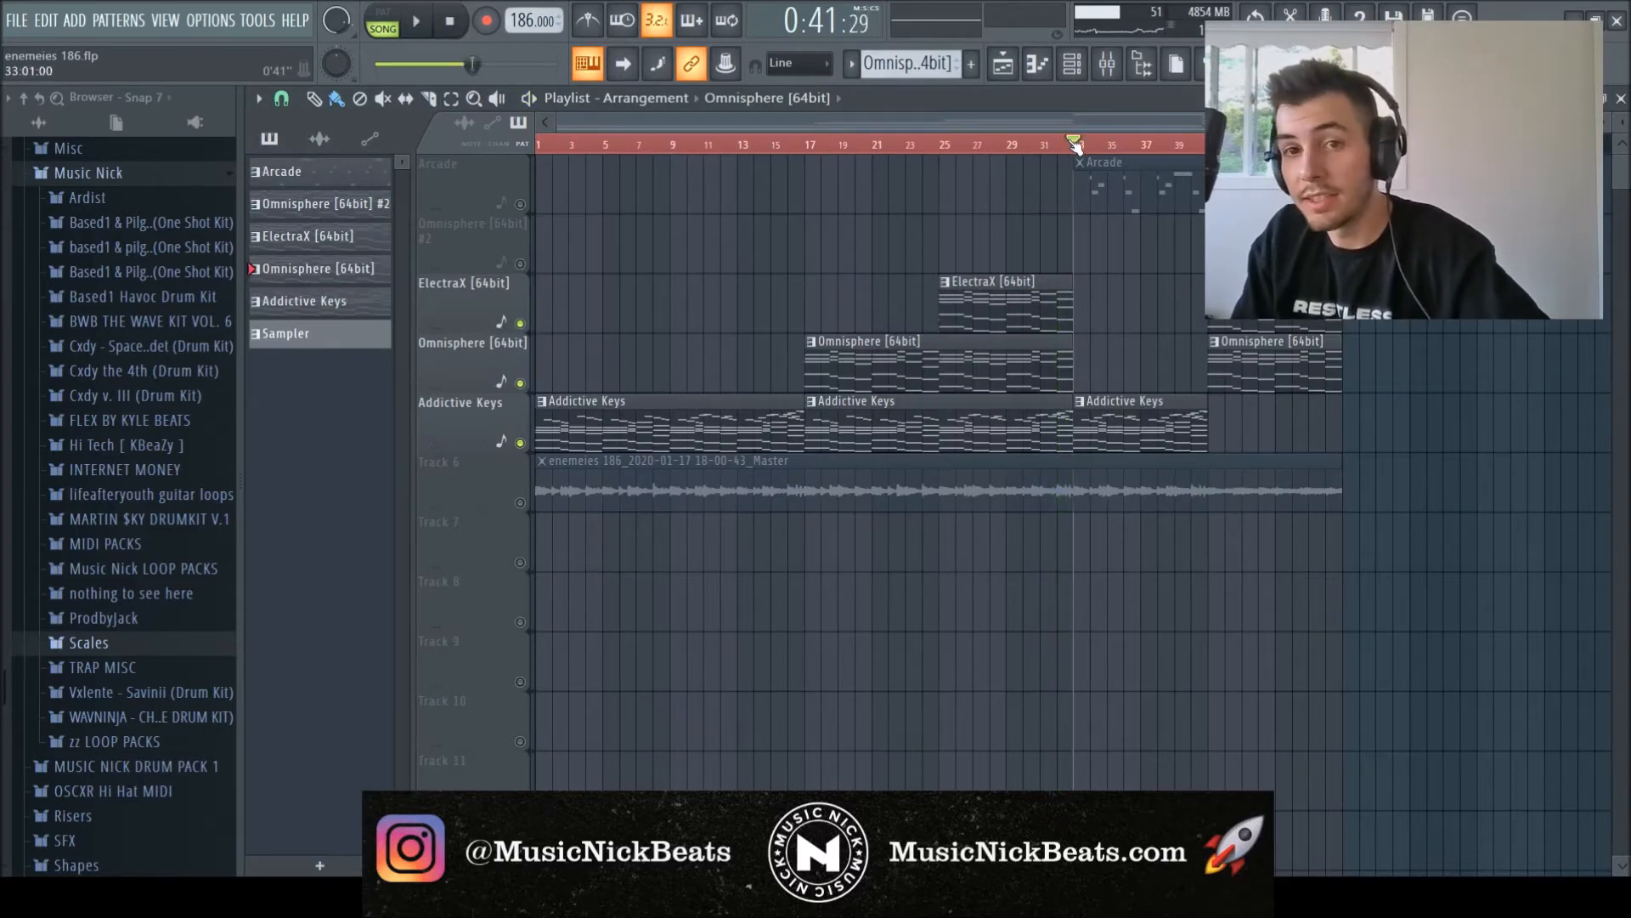
Reactivate the playlist tracks after briefly soloing Arcade, keeping the master recording on Track 6 muted.
{"action": "left_click", "coordinate": [519, 205], "text": "ctrl"}
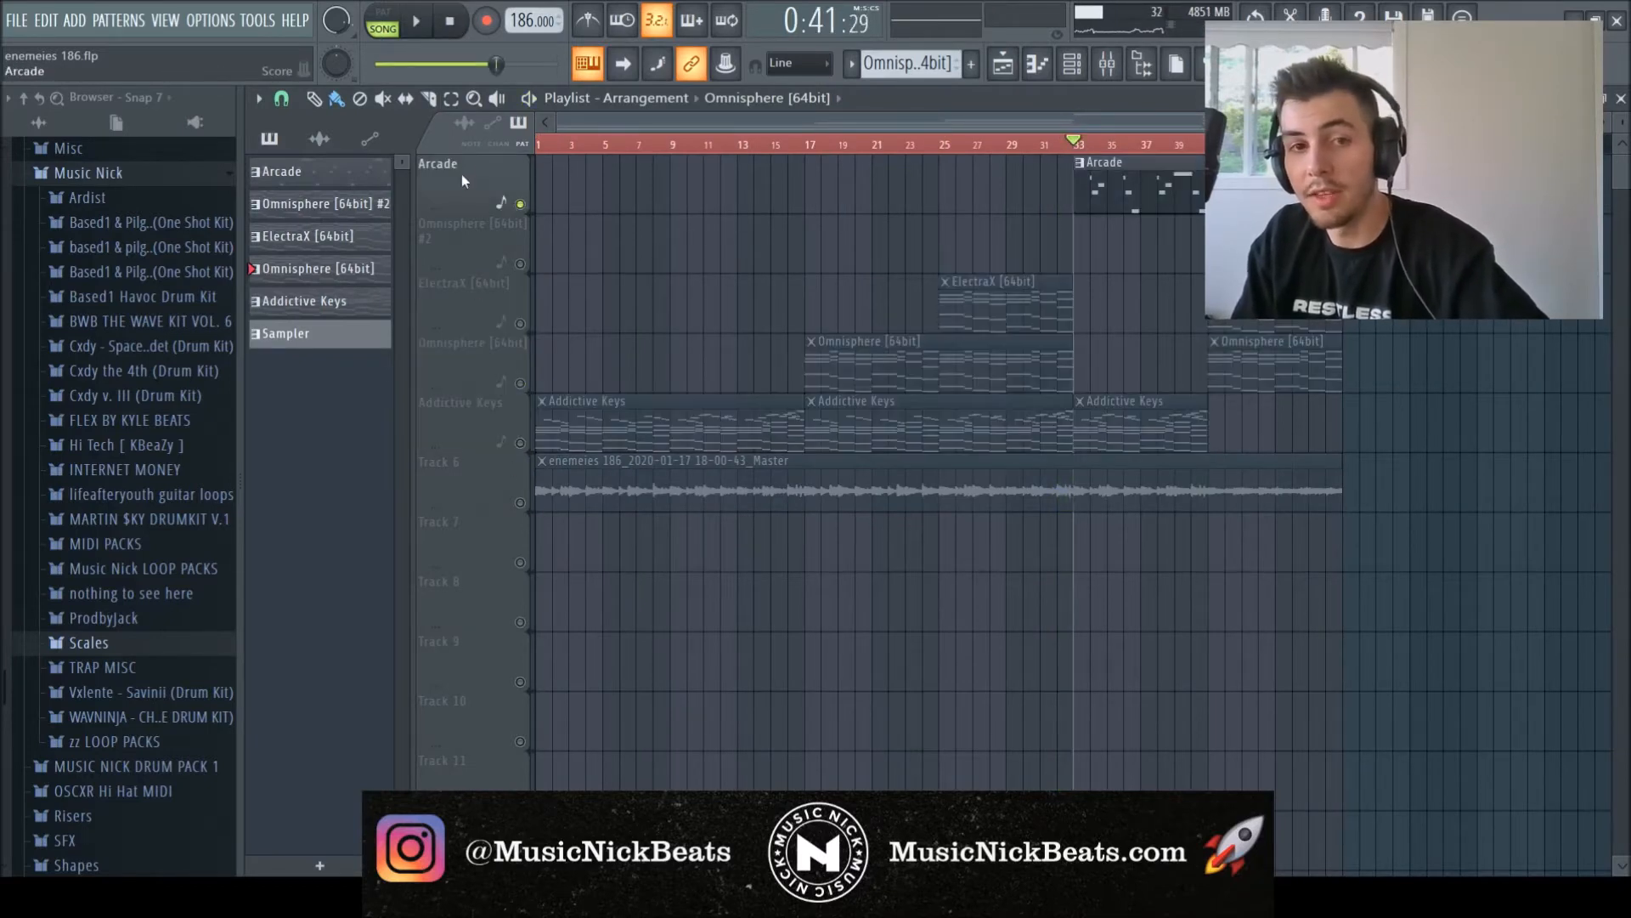
{"action": "left_click", "coordinate": [520, 205], "text": "ctrl"}
{"action": "left_click", "coordinate": [522, 503]}
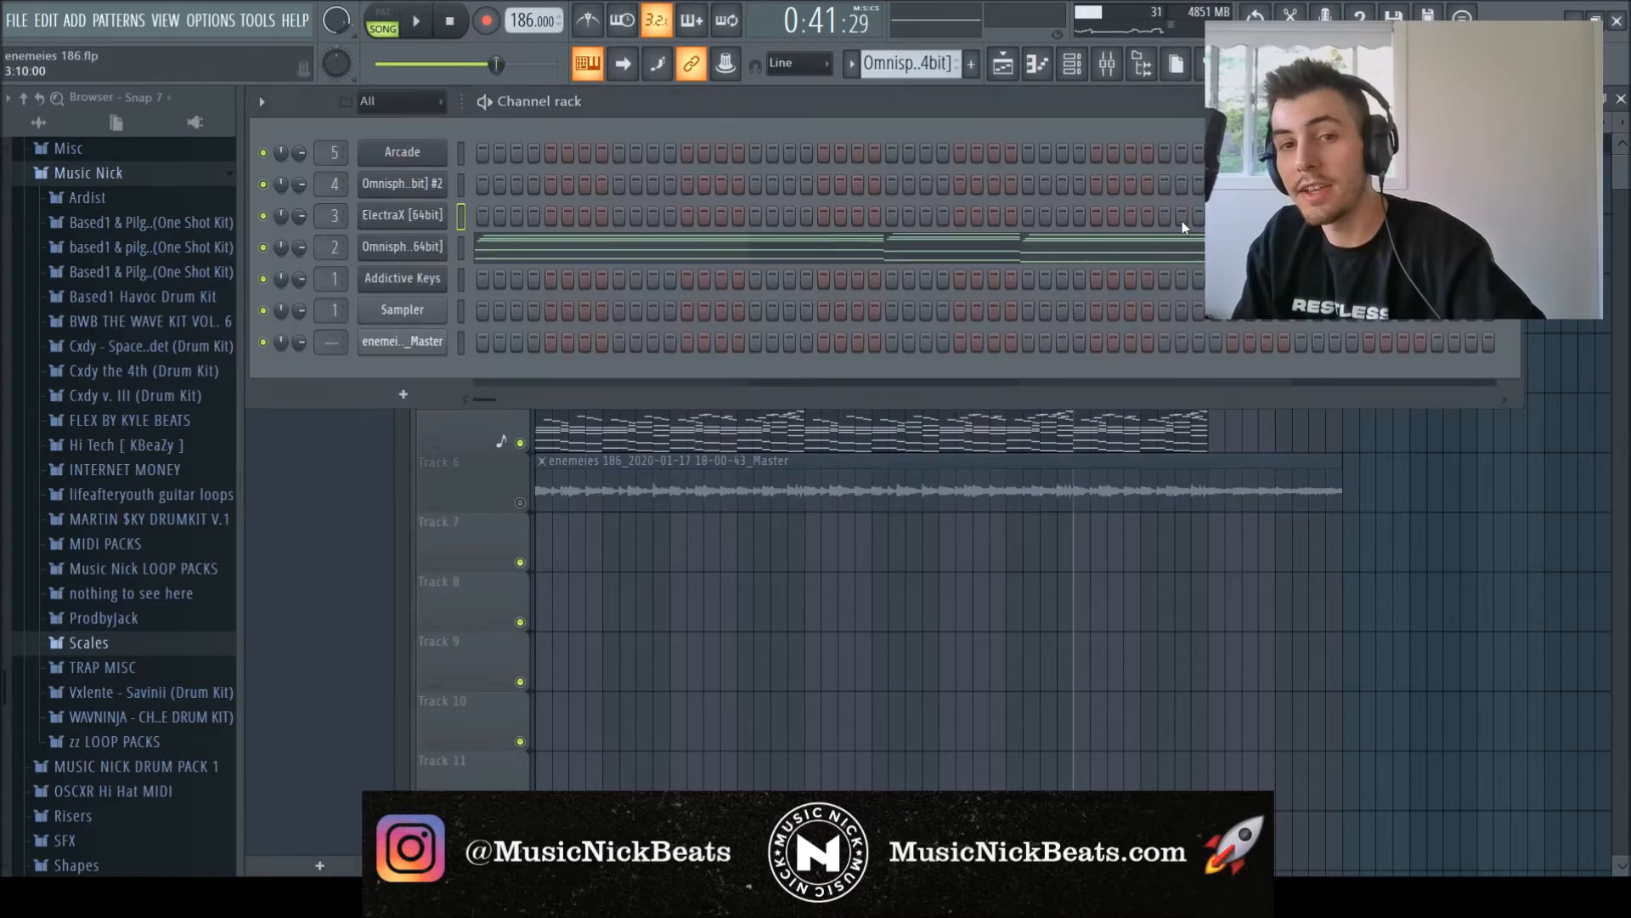
Review the EffectRack's EchoBoy and SIE-Q settings on the Arcade mixer track and close the plugin.
{"action": "key", "text": "F6"}
{"action": "key", "text": "F9"}
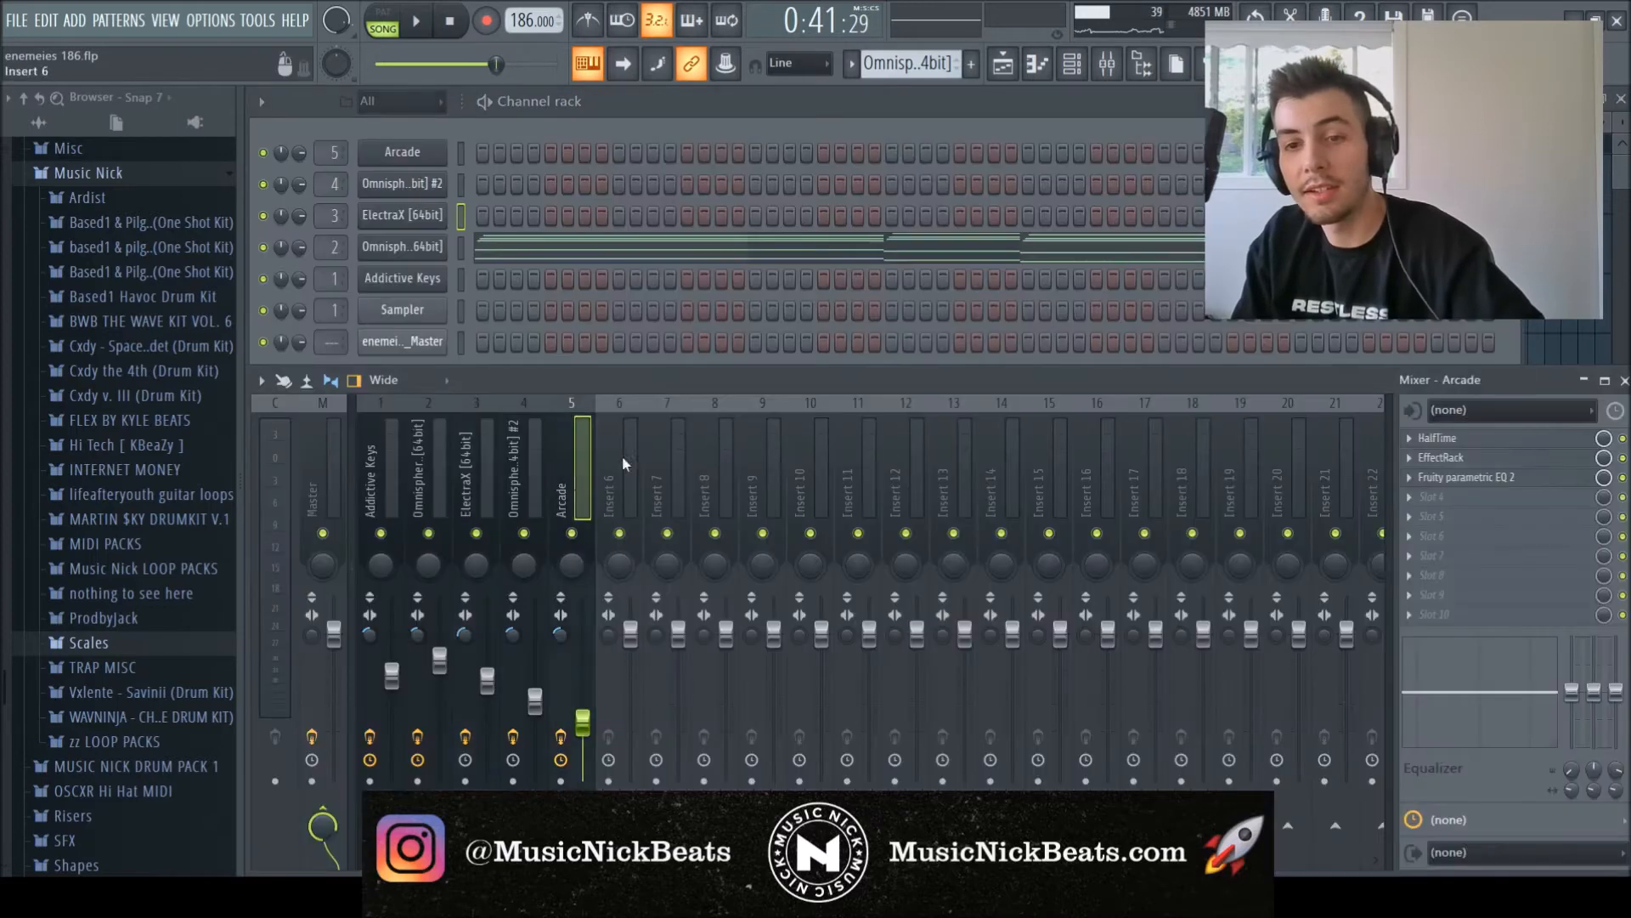
{"action": "left_click", "coordinate": [1444, 457]}
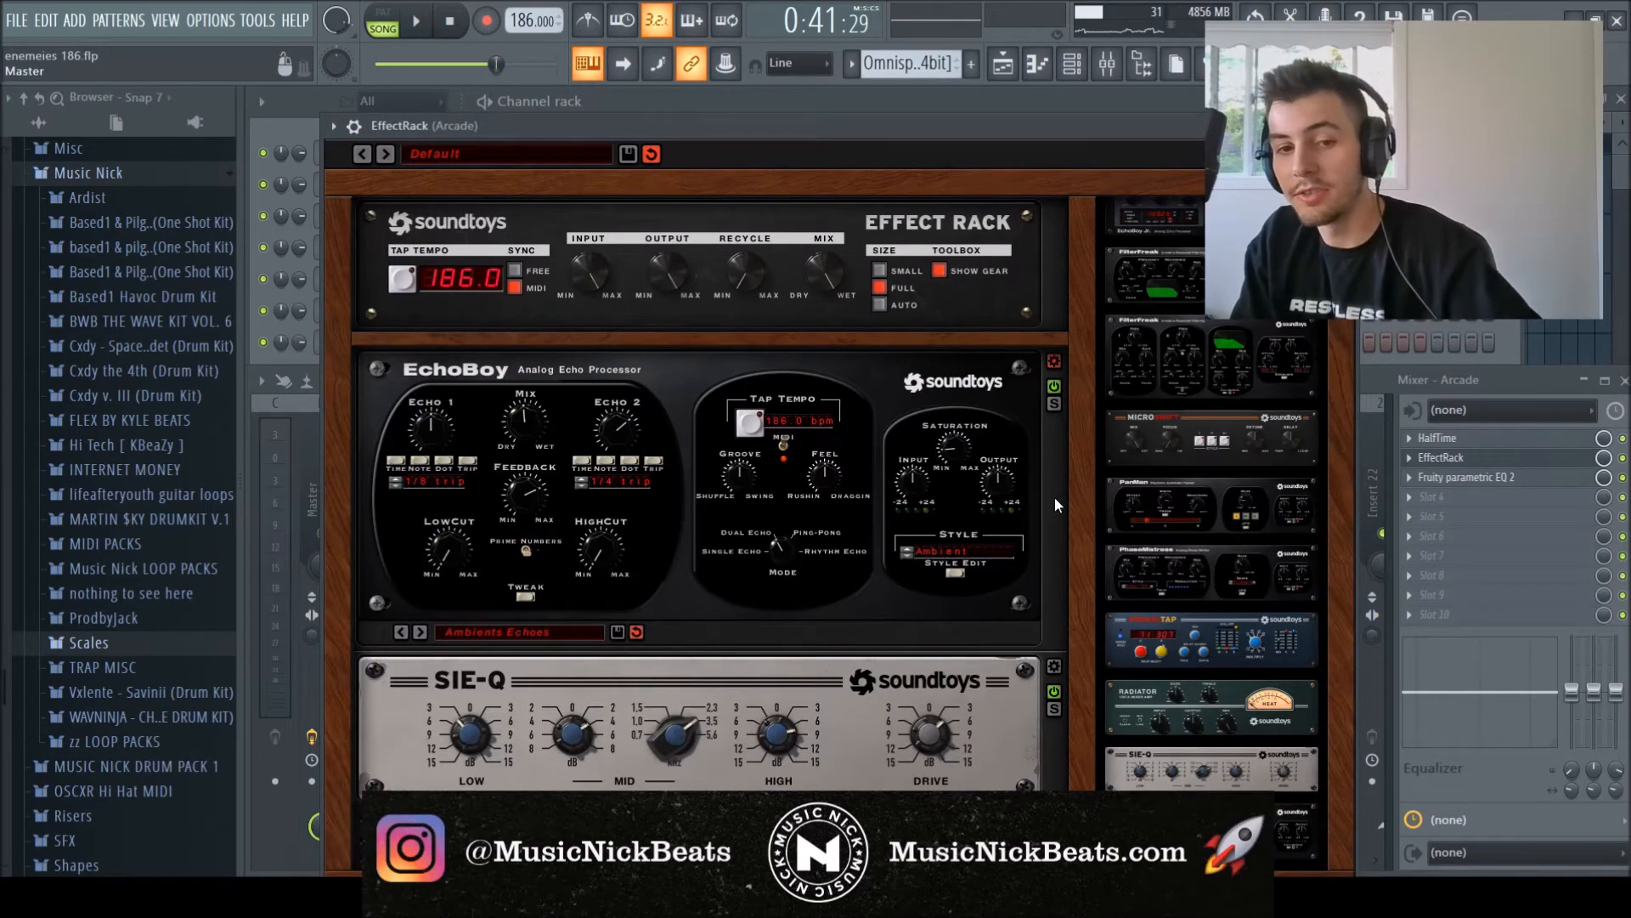
{"action": "key", "text": "Escape"}
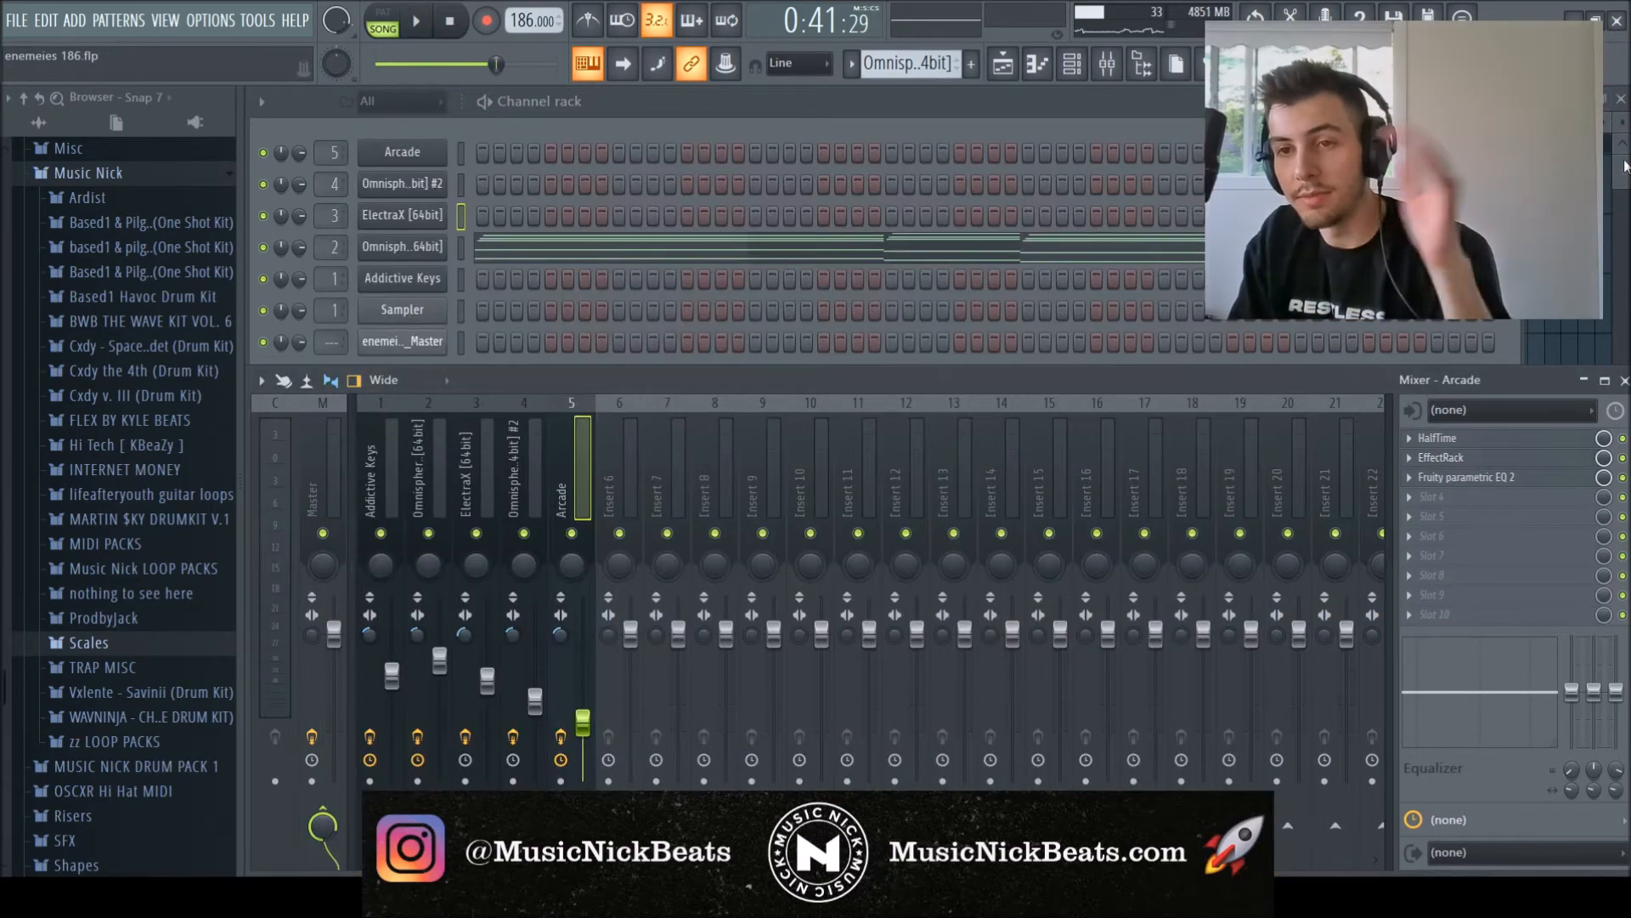
Examine the Arcade pattern's notes in the piano roll while the arrangement plays from bar 33.
{"action": "key", "text": "F5"}
{"action": "key", "text": "F5"}
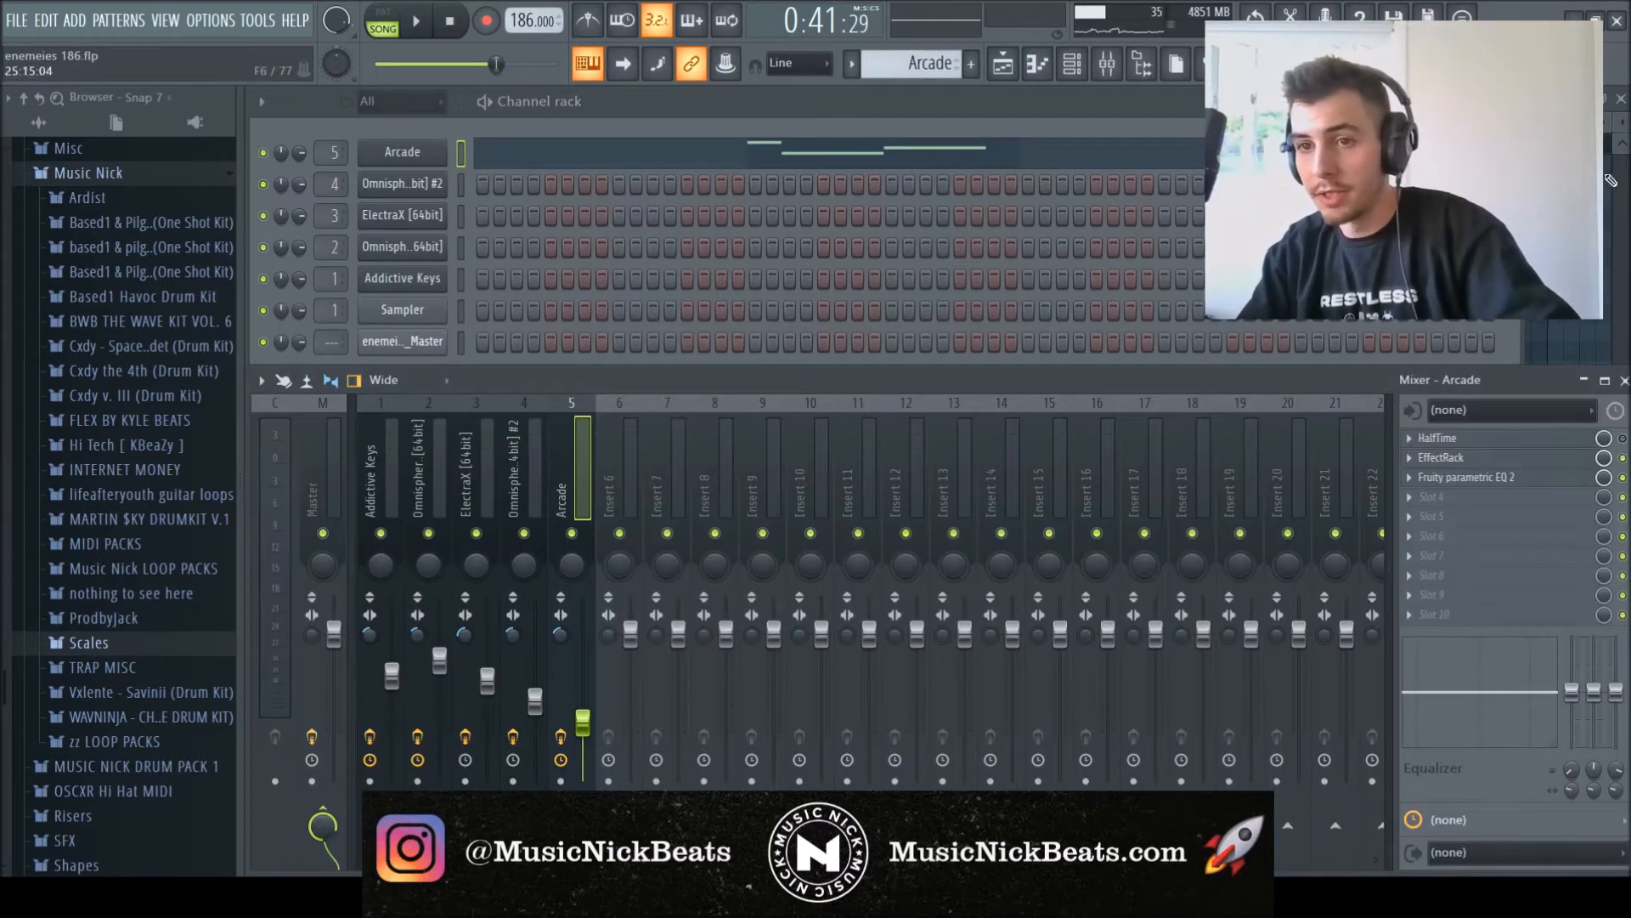
{"action": "key", "text": "F7"}
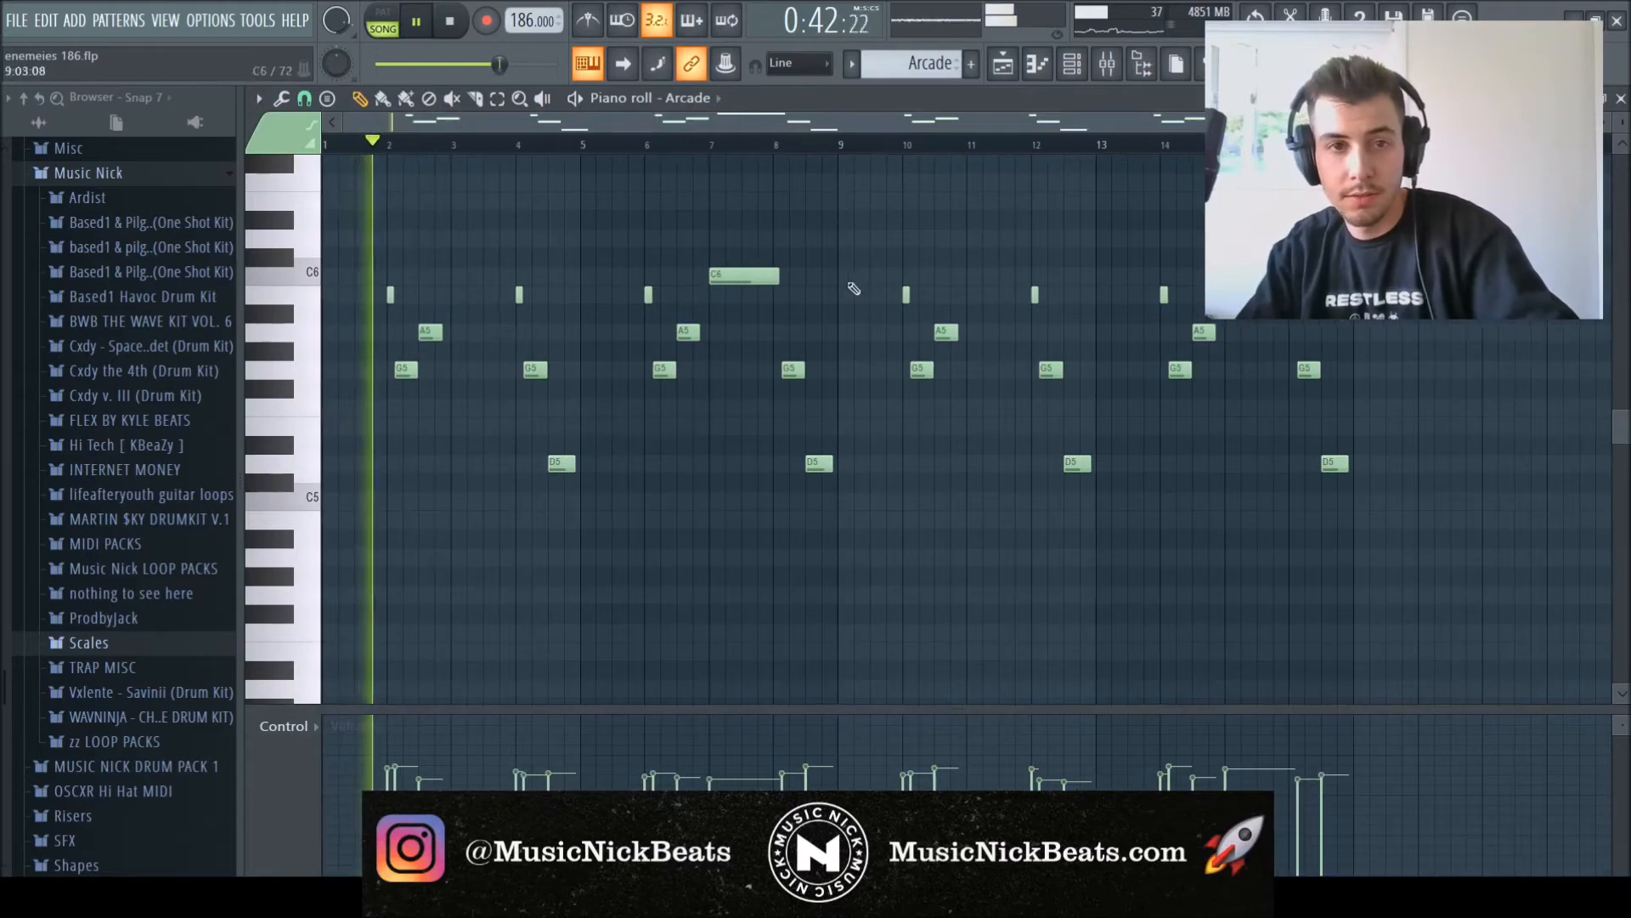
{"action": "key", "text": "F7"}
{"action": "key", "text": "F5"}
{"action": "key", "text": "F7"}
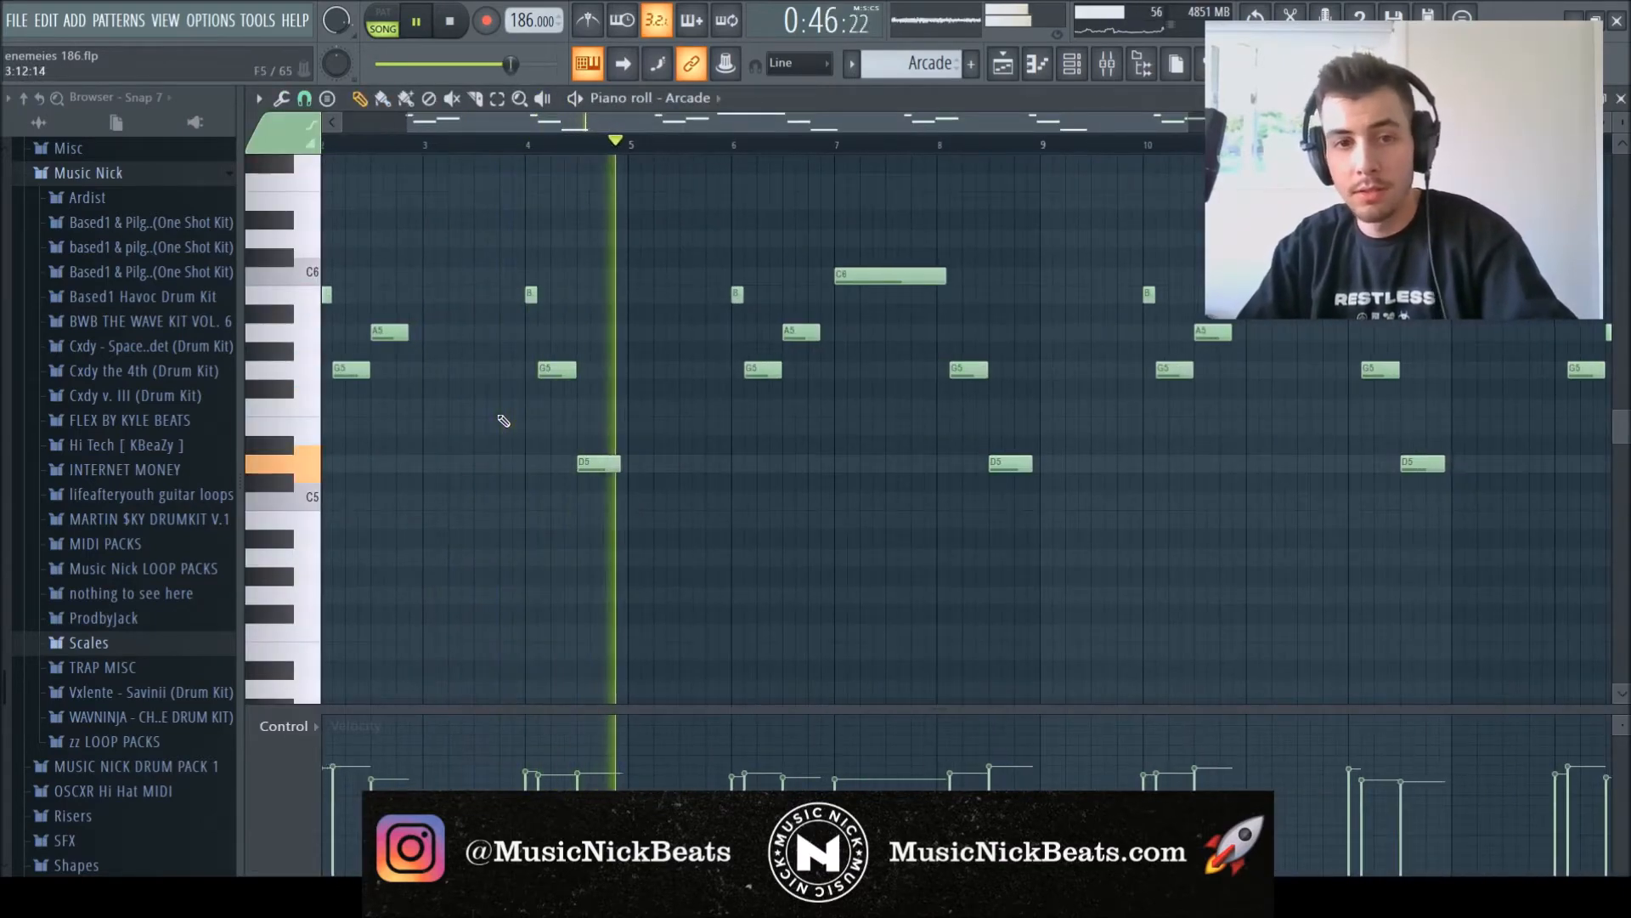
{"action": "scroll", "coordinate": [559, 541], "scroll_direction": "down", "scroll_amount": 2}
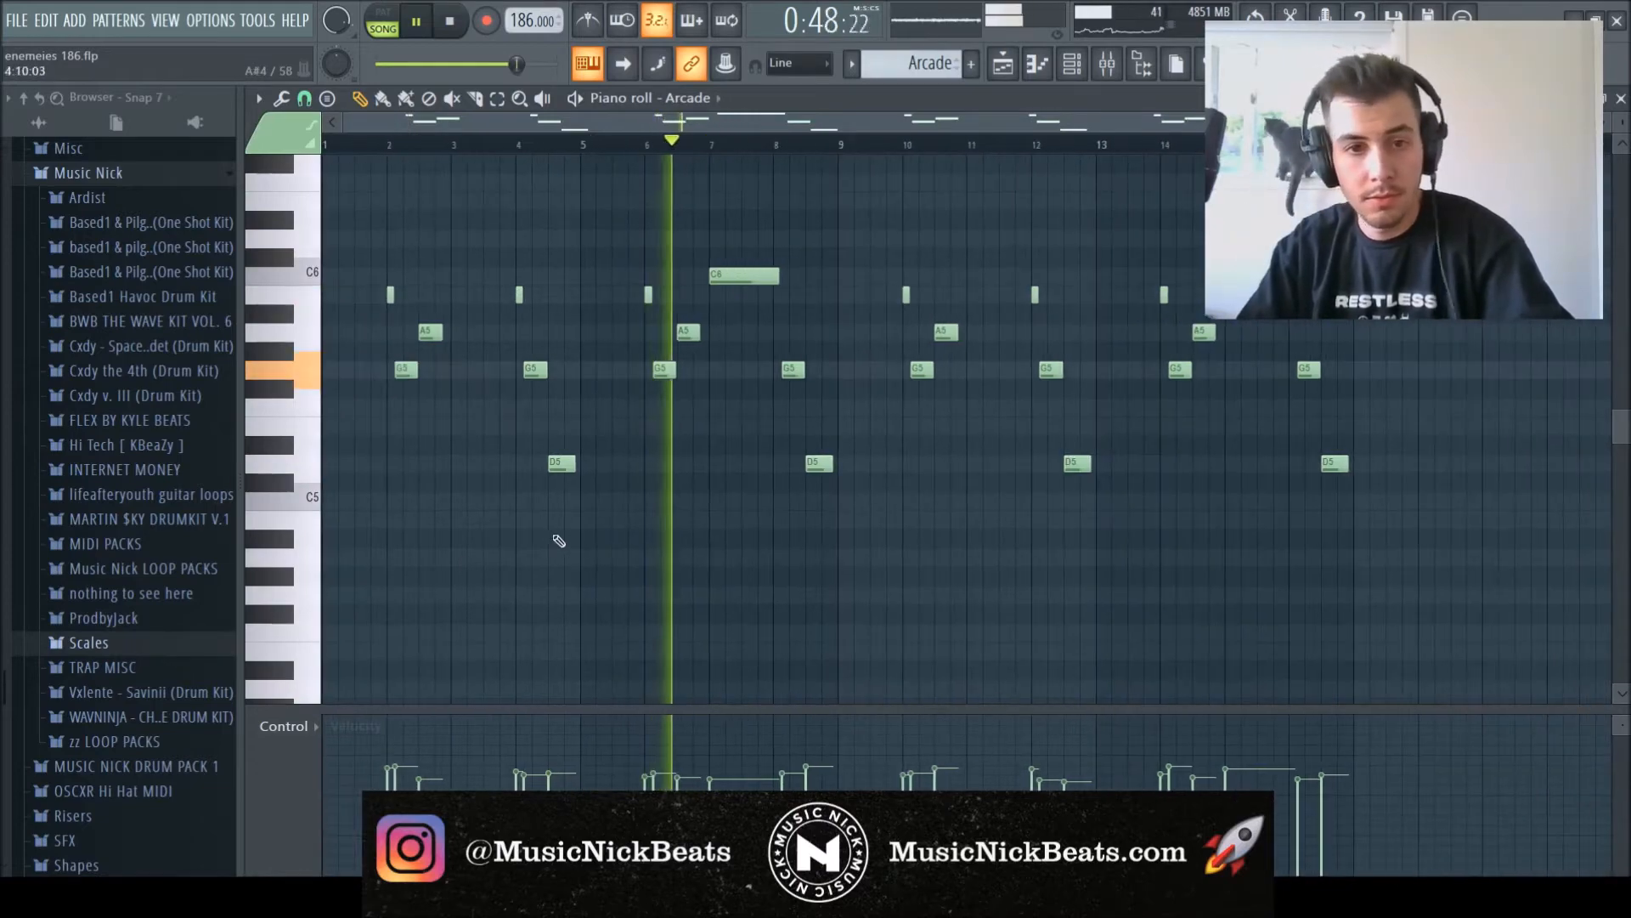
{"action": "scroll", "coordinate": [819, 513], "scroll_direction": "down", "scroll_amount": 2}
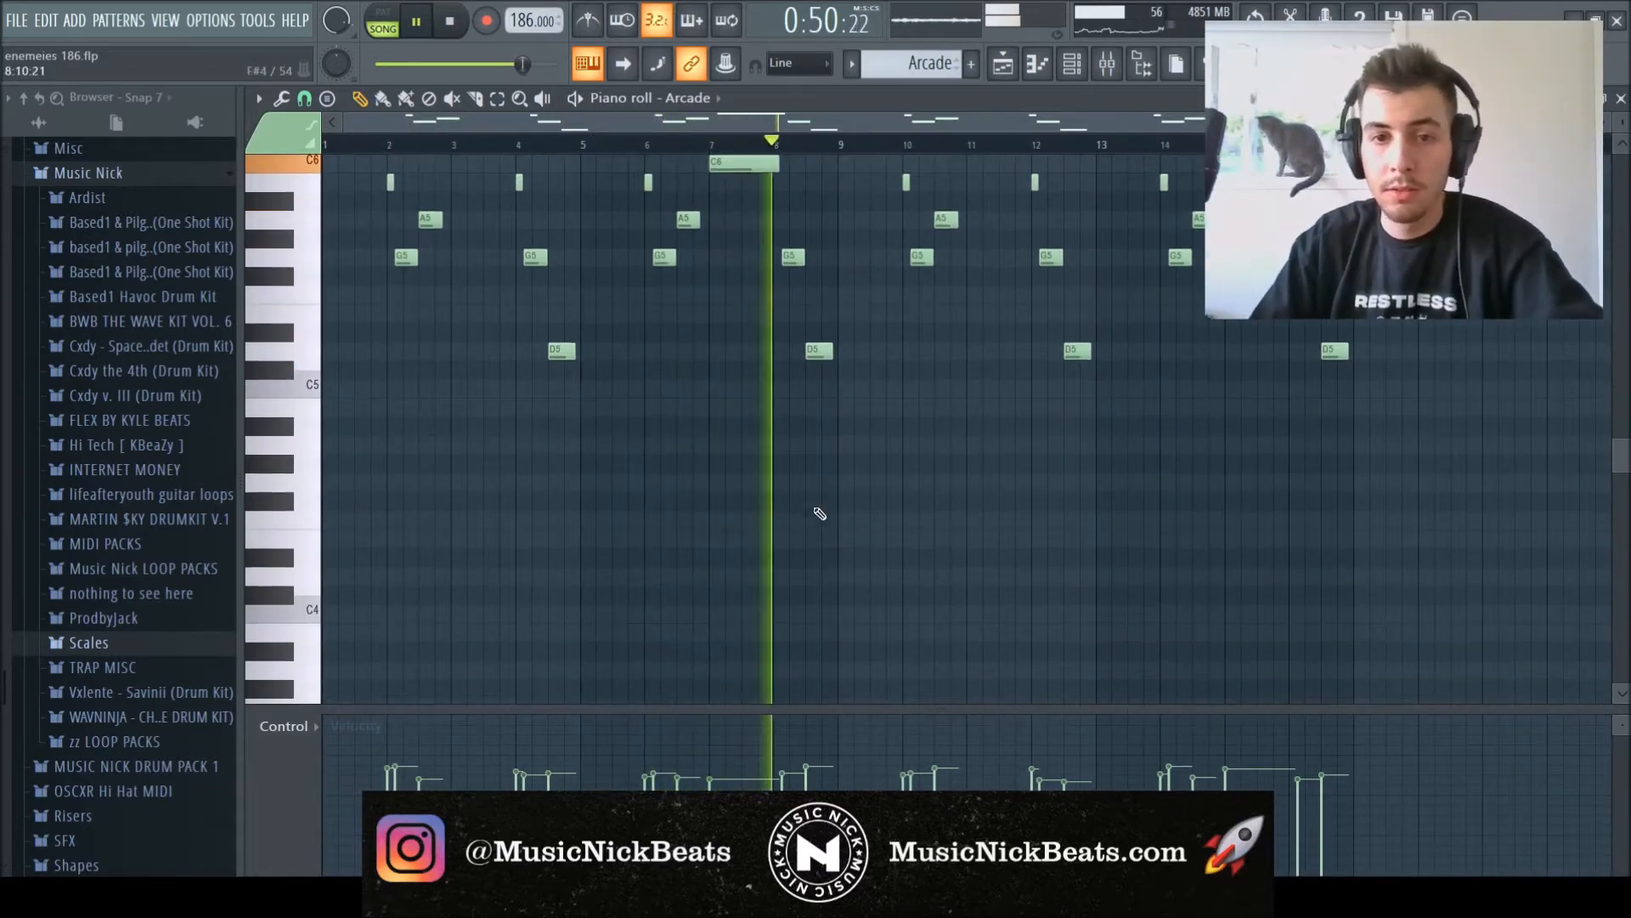
{"action": "scroll", "coordinate": [819, 513], "scroll_direction": "up", "scroll_amount": 4}
Watch the channel rack and mixer levels while the layered loop plays, with the Arcade mixer track selected.
{"action": "key", "text": "F5"}
{"action": "key", "text": "F6"}
{"action": "key", "text": "F9"}
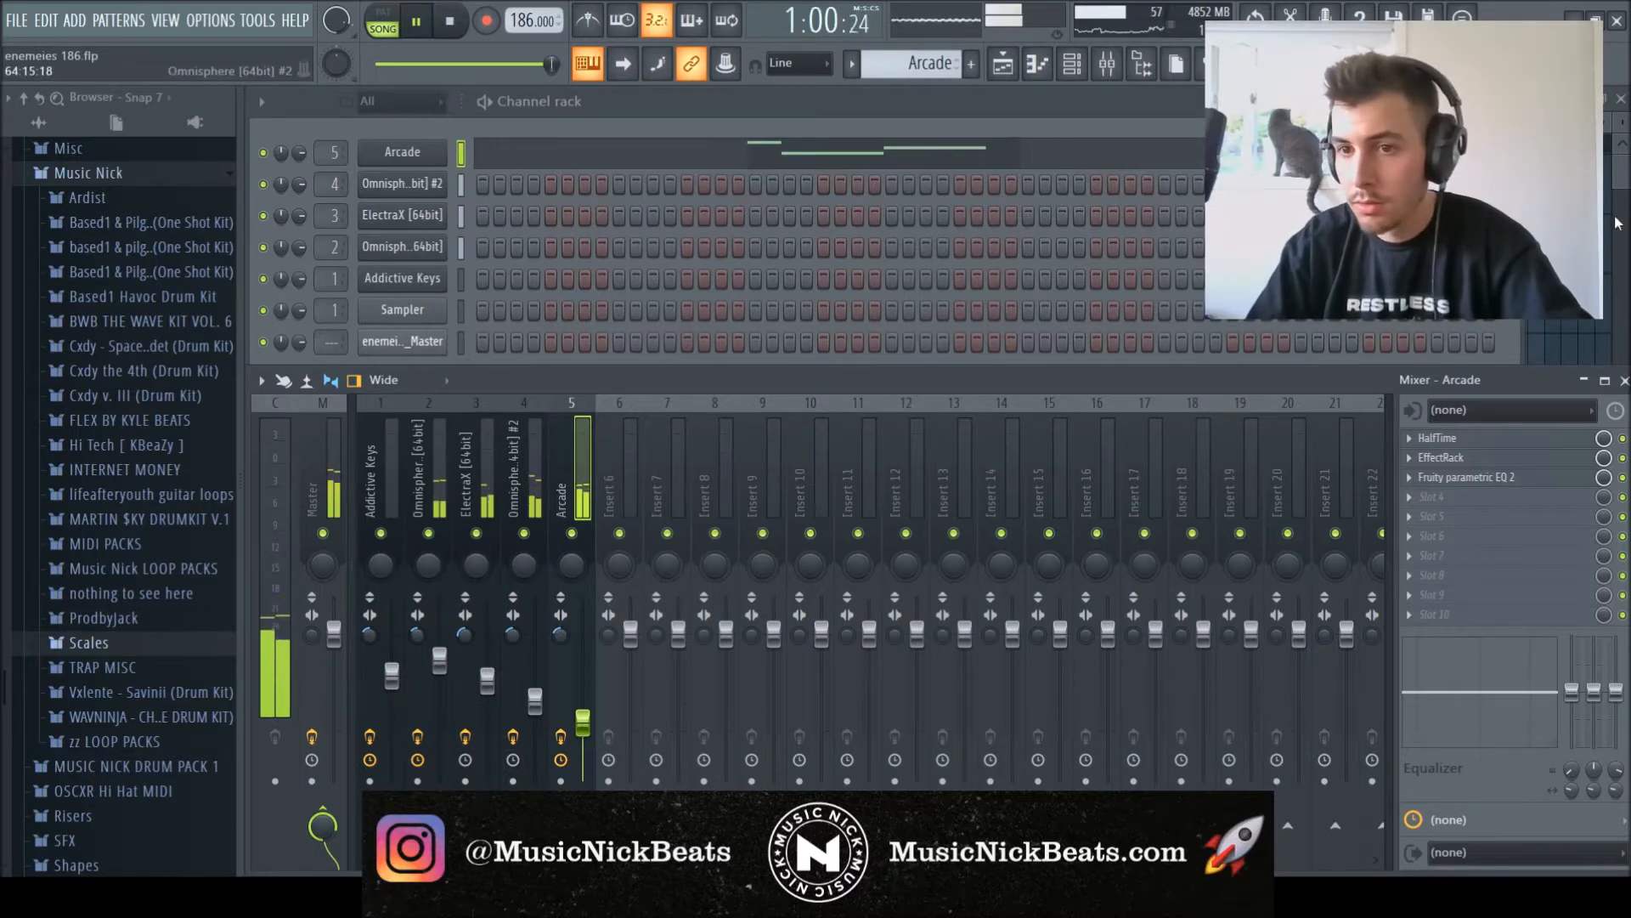
Show the playlist with the Track 6 master recording soloed and check the effects on the Master mixer track.
{"action": "key", "text": "F5"}
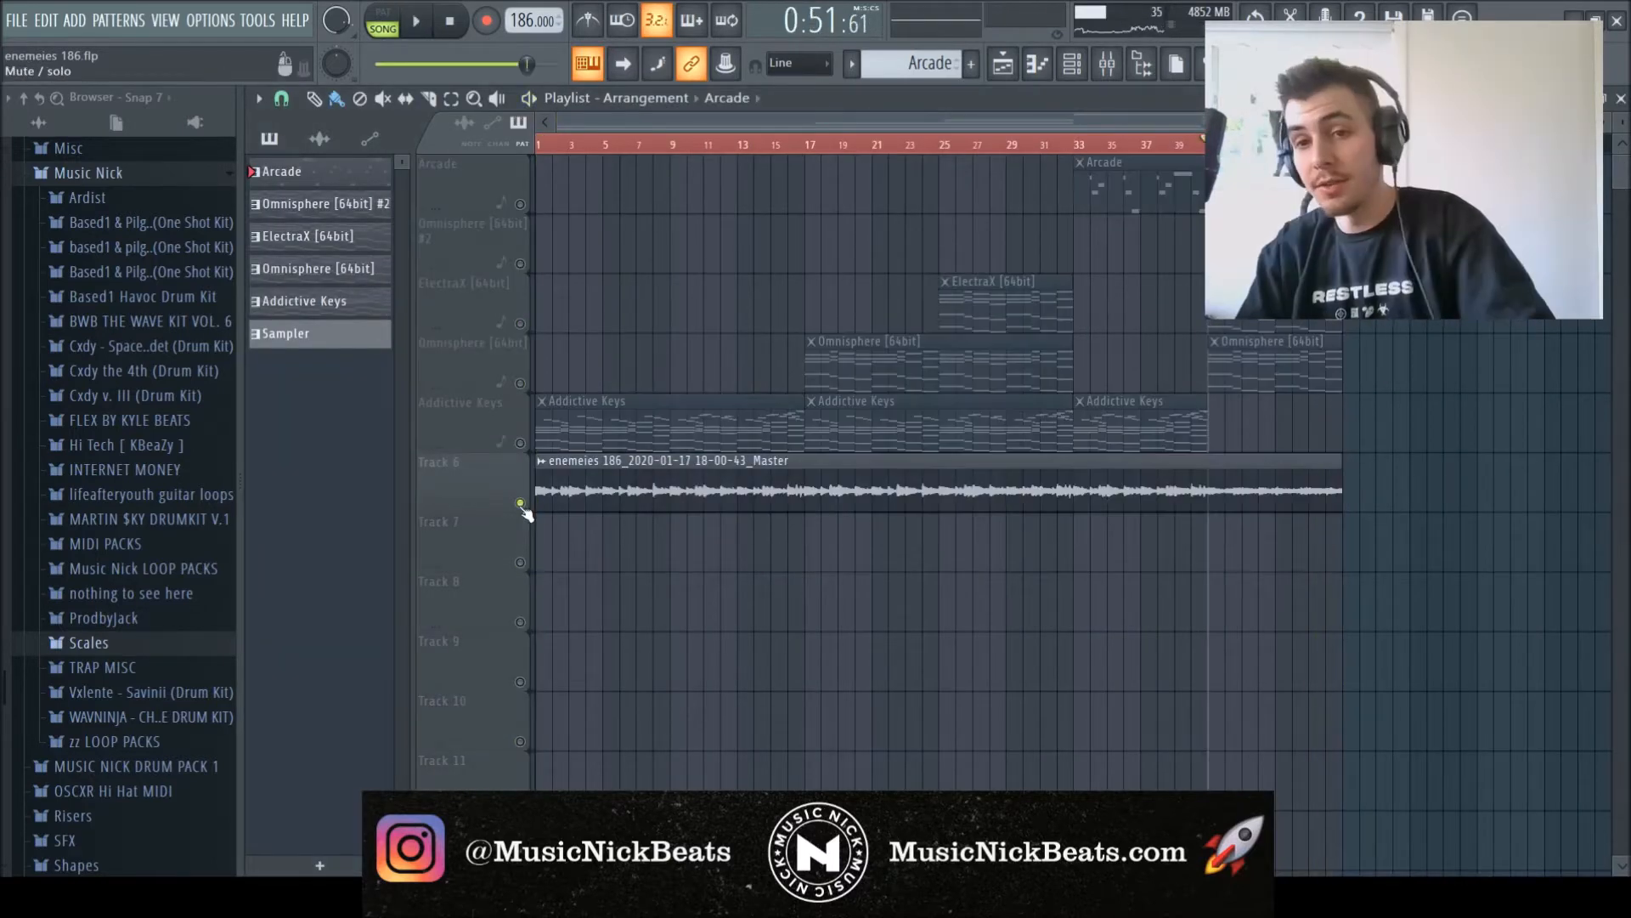
{"action": "key", "text": "F6"}
{"action": "key", "text": "F9"}
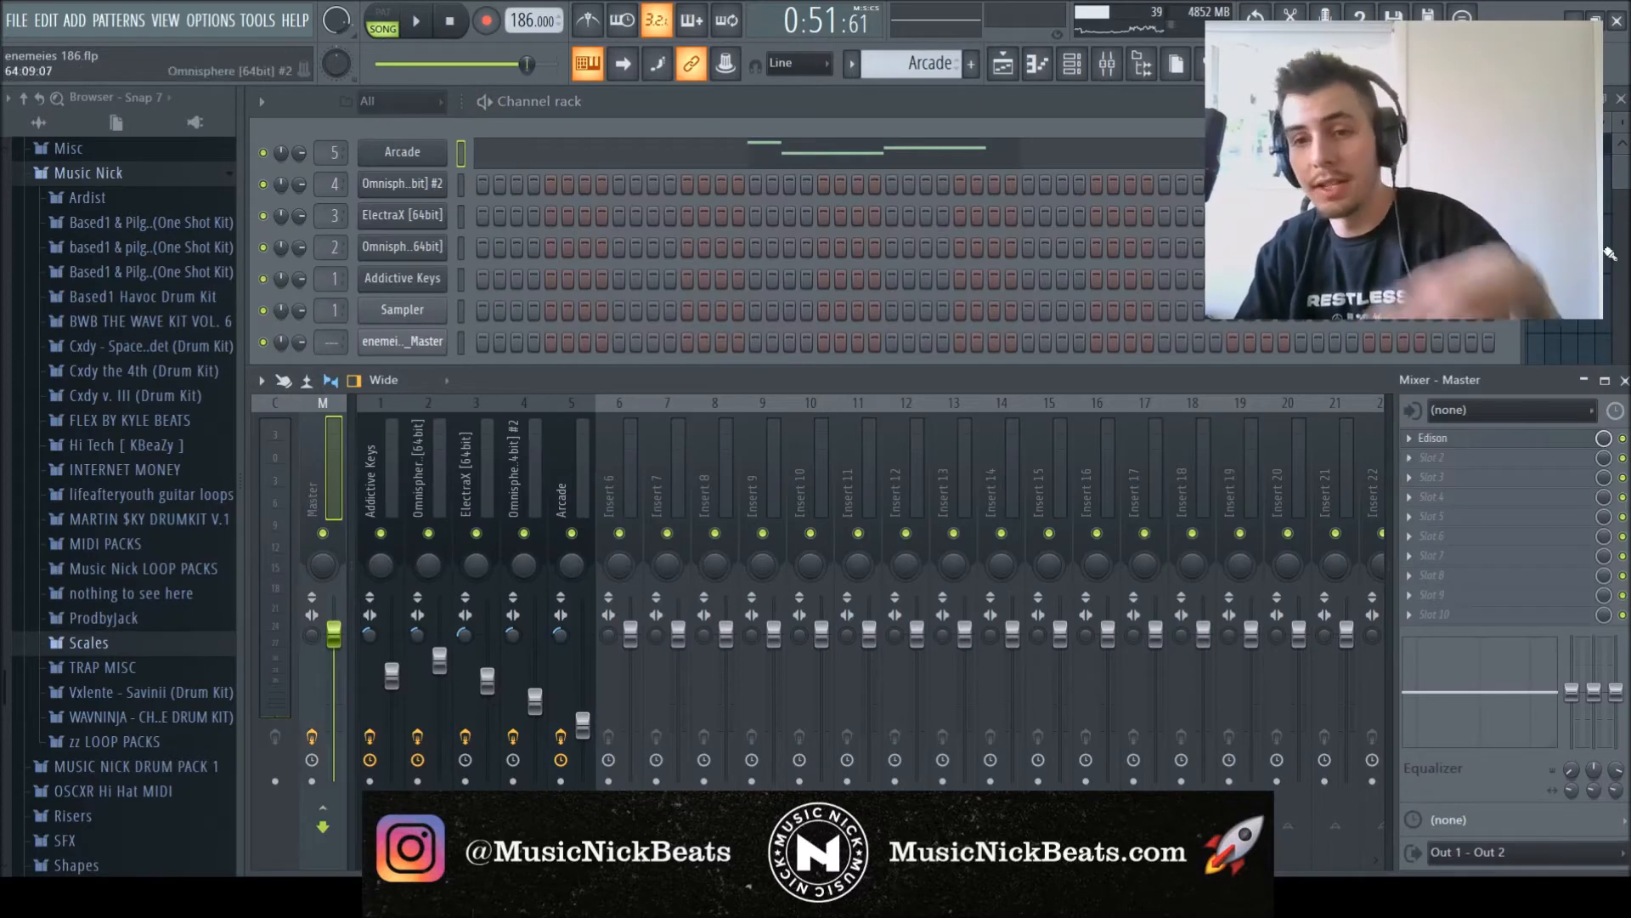
View the sample settings of the master recording clip on Track 6 and close them.
{"action": "key", "text": "F5"}
{"action": "double_click", "coordinate": [755, 502]}
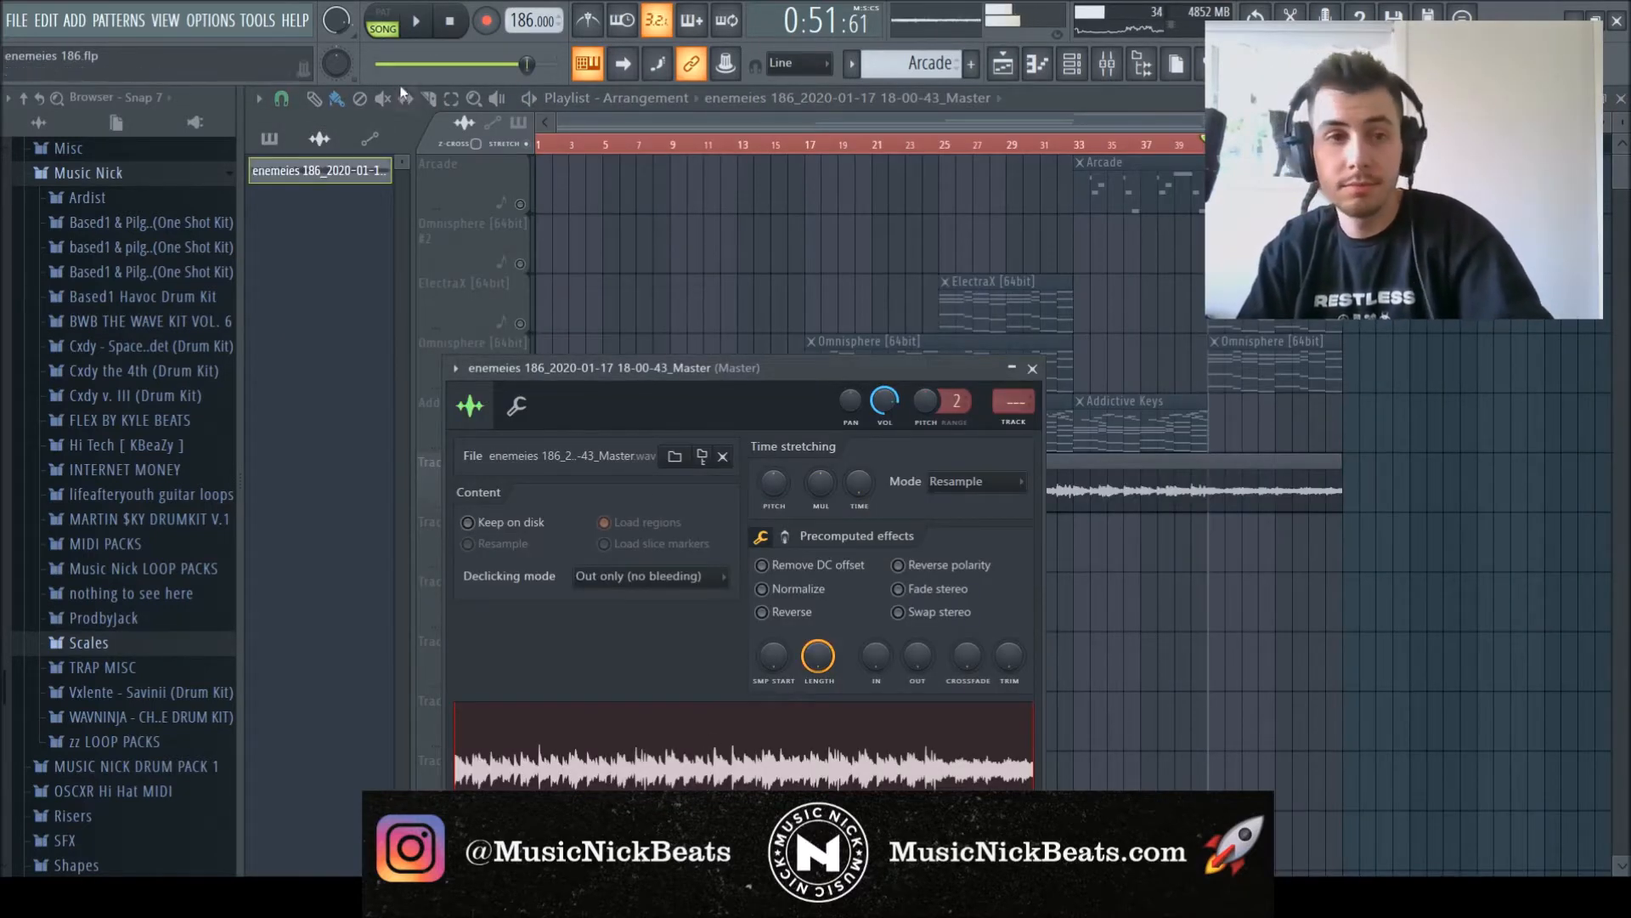
{"action": "left_click", "coordinate": [1032, 368]}
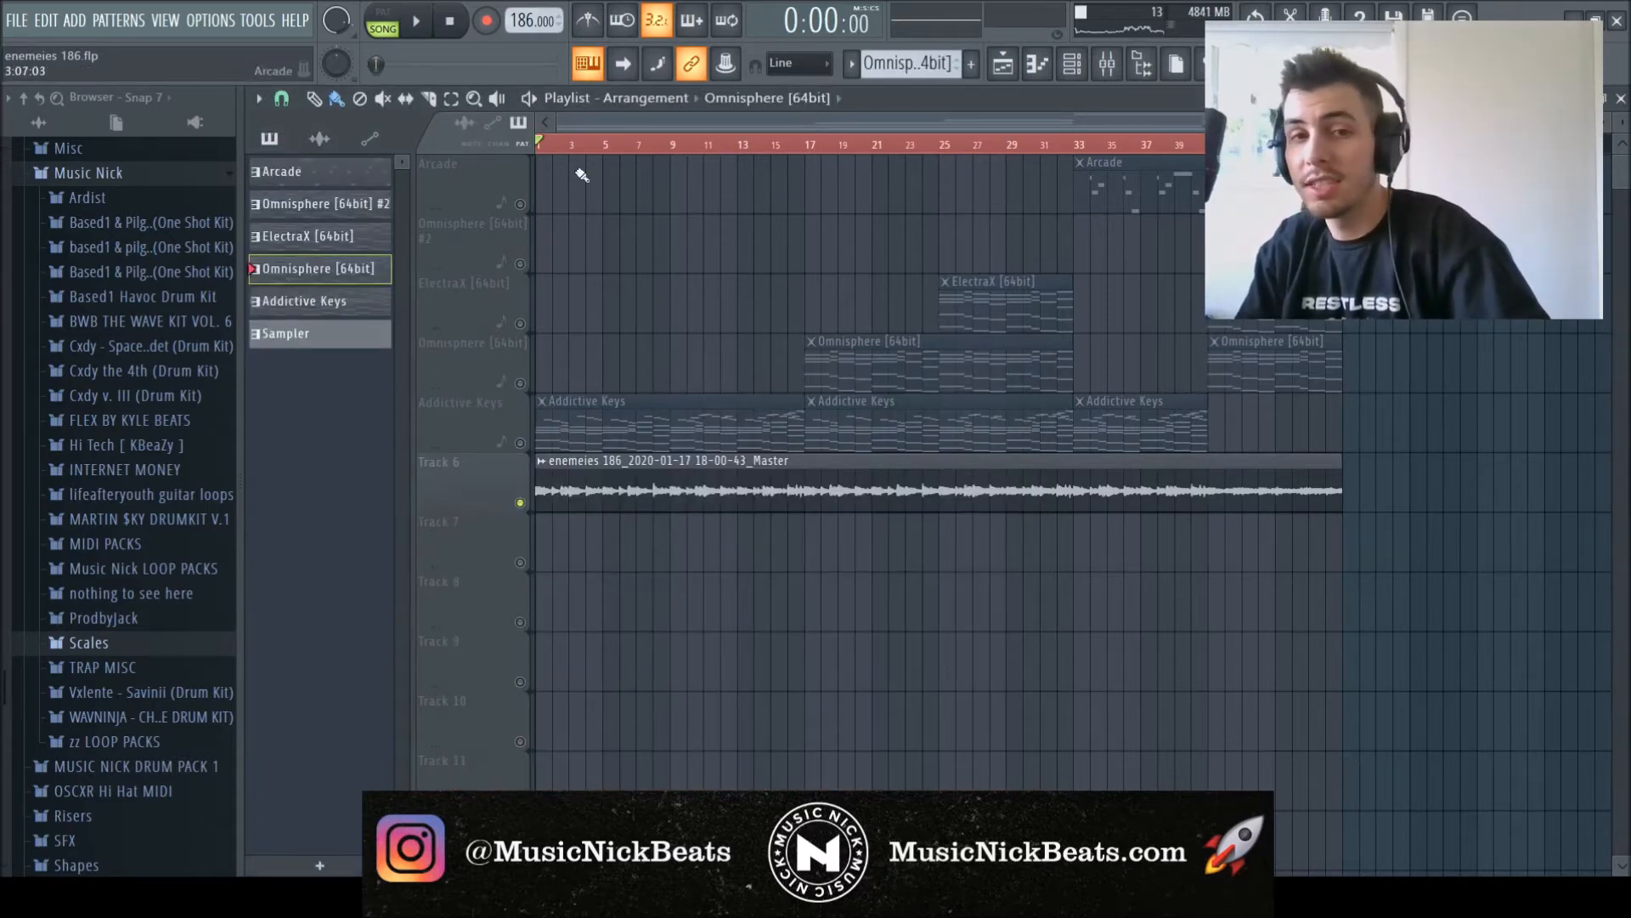
{"action": "right_click", "coordinate": [529, 442]}
{"action": "right_click", "coordinate": [529, 442]}
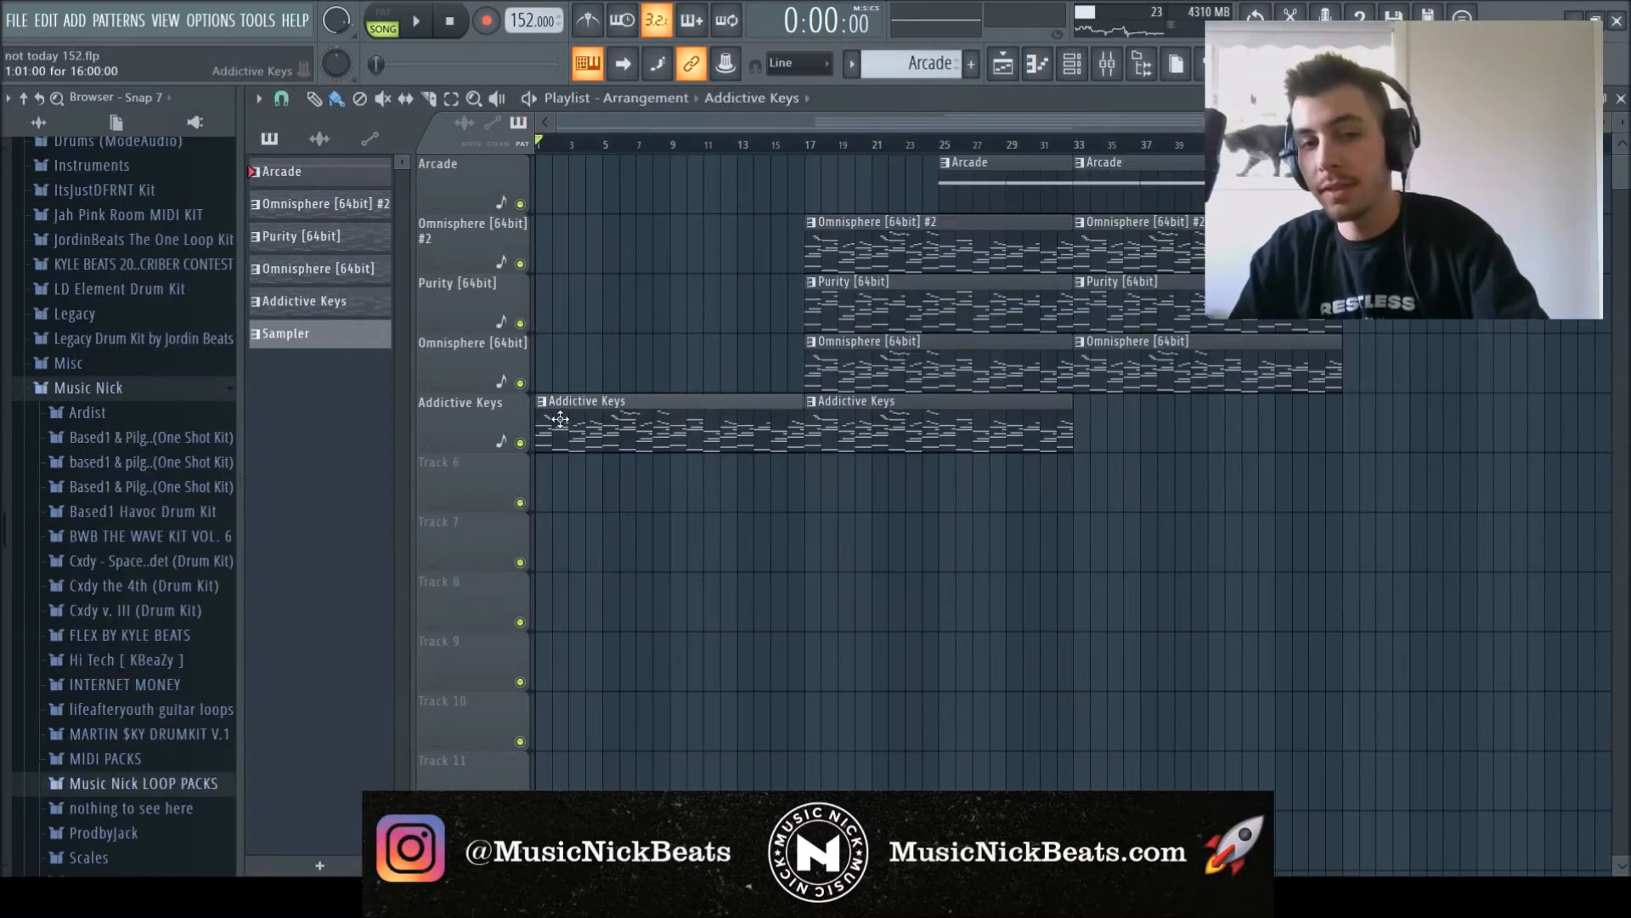
Show the first Addictive Keys clip of the 152 BPM project in the piano roll and play its opening bars.
{"action": "double_click", "coordinate": [560, 419]}
{"action": "scroll", "coordinate": [511, 420], "scroll_direction": "up", "scroll_amount": 3}
{"action": "scroll", "coordinate": [511, 420], "scroll_direction": "down", "scroll_amount": 5}
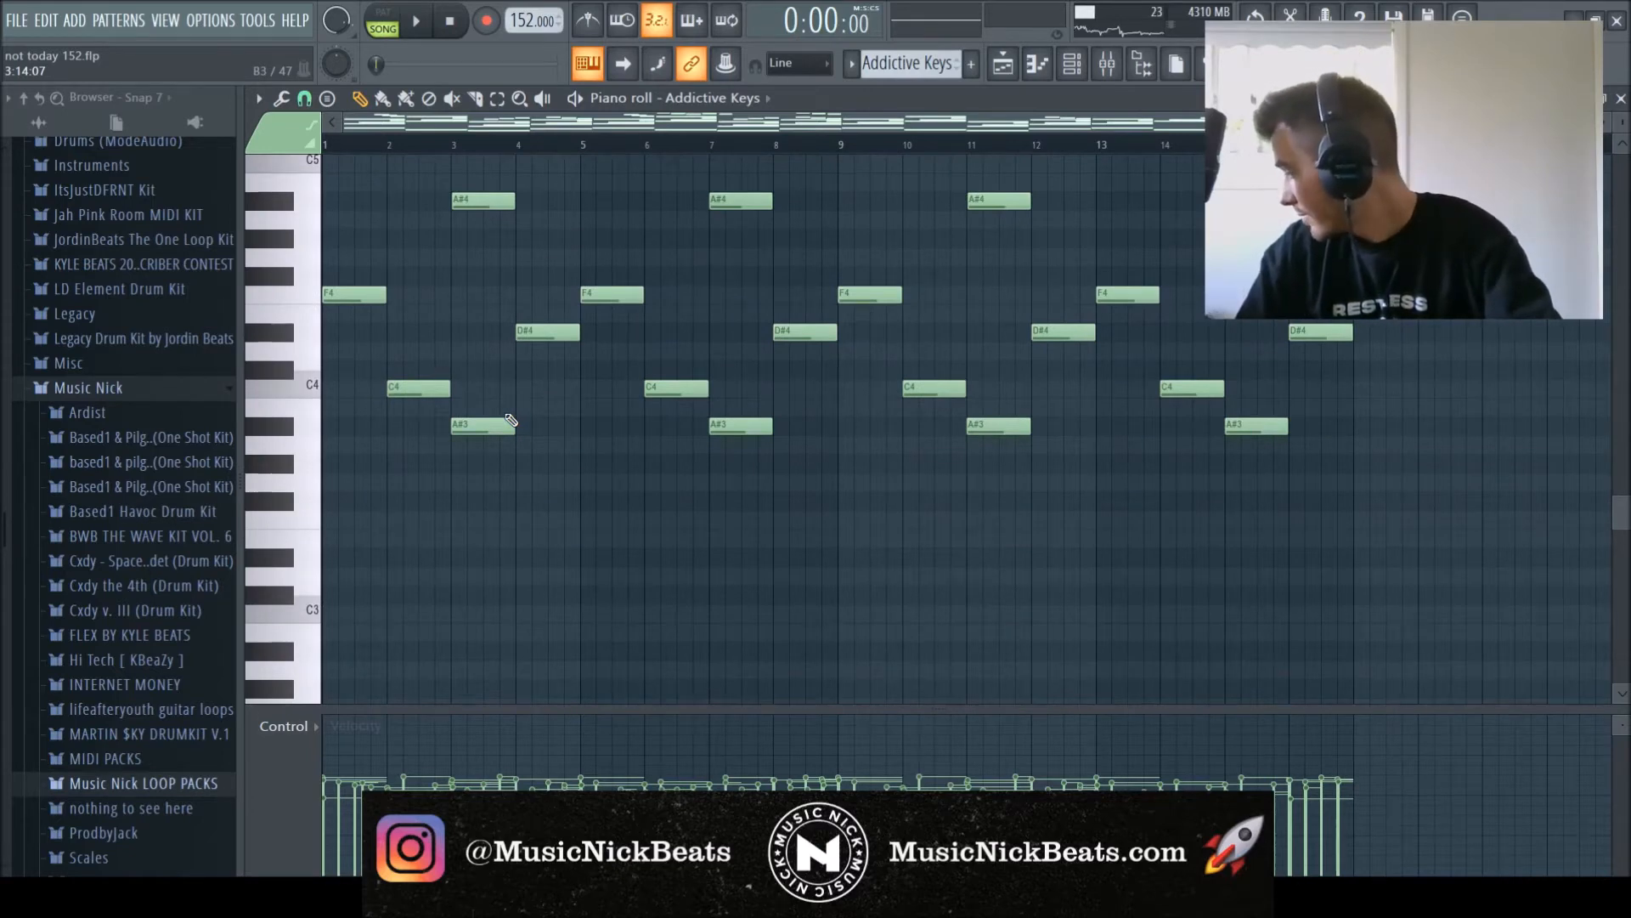
{"action": "scroll", "coordinate": [511, 420], "scroll_direction": "up", "scroll_amount": 5}
{"action": "key", "text": "space"}
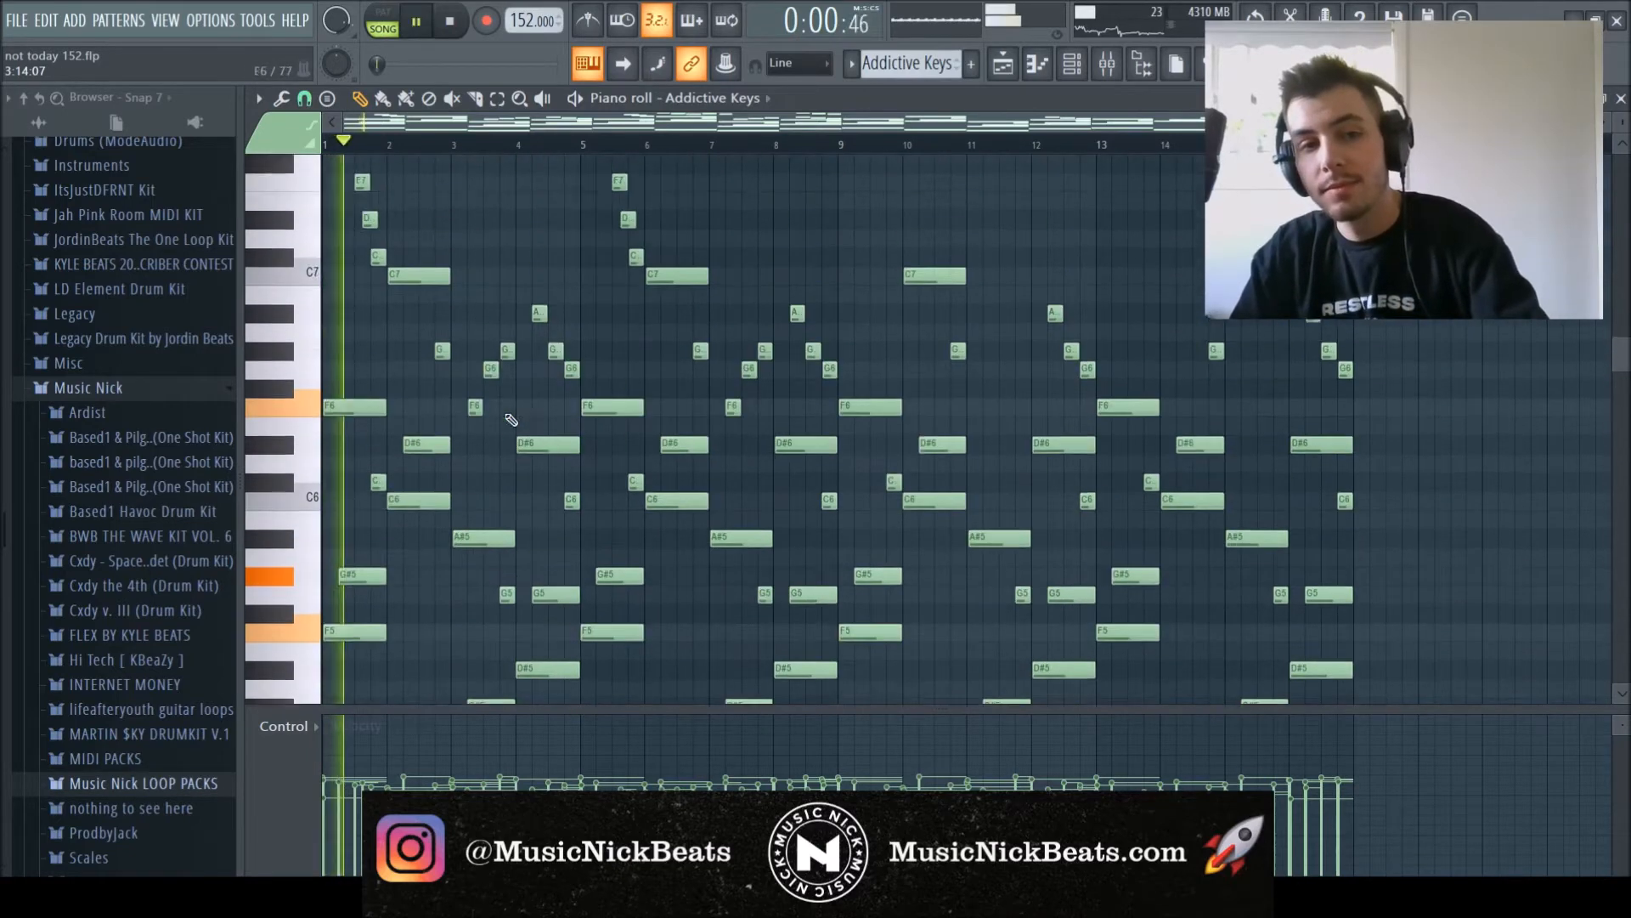
{"action": "scroll", "coordinate": [507, 415], "scroll_direction": "down", "scroll_amount": 2}
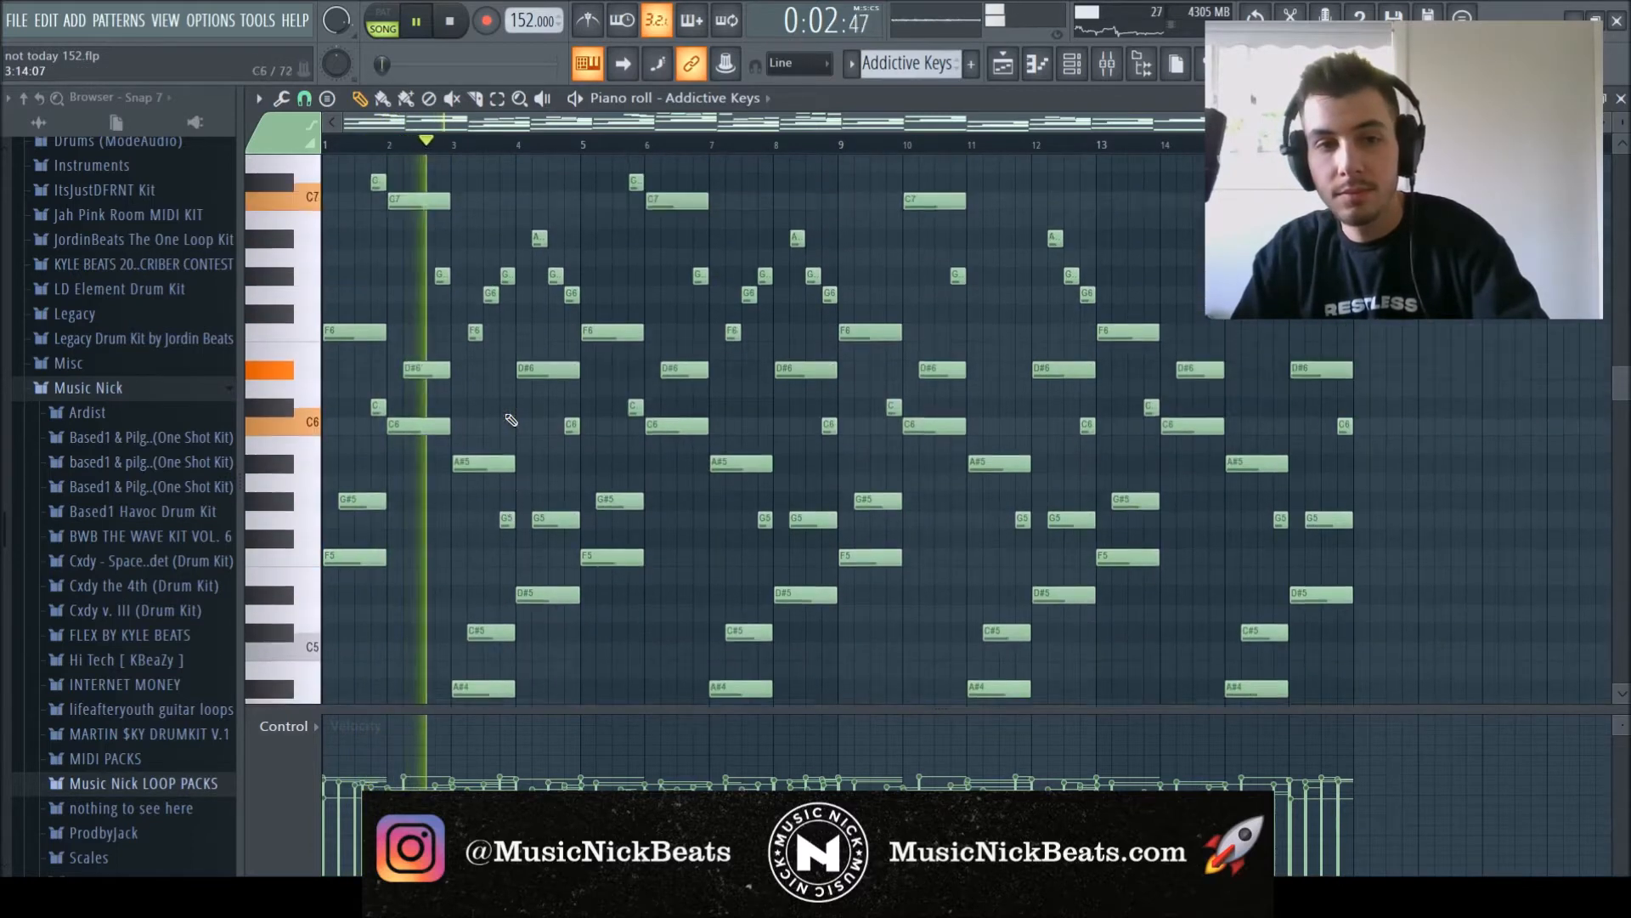
{"action": "key", "text": "space"}
Examine the Addictive Keys bass, chord and melody notes across all octaves in the piano roll.
{"action": "scroll", "coordinate": [408, 467], "scroll_direction": "down", "scroll_amount": 4}
{"action": "scroll", "coordinate": [377, 450], "scroll_direction": "up", "scroll_amount": 2}
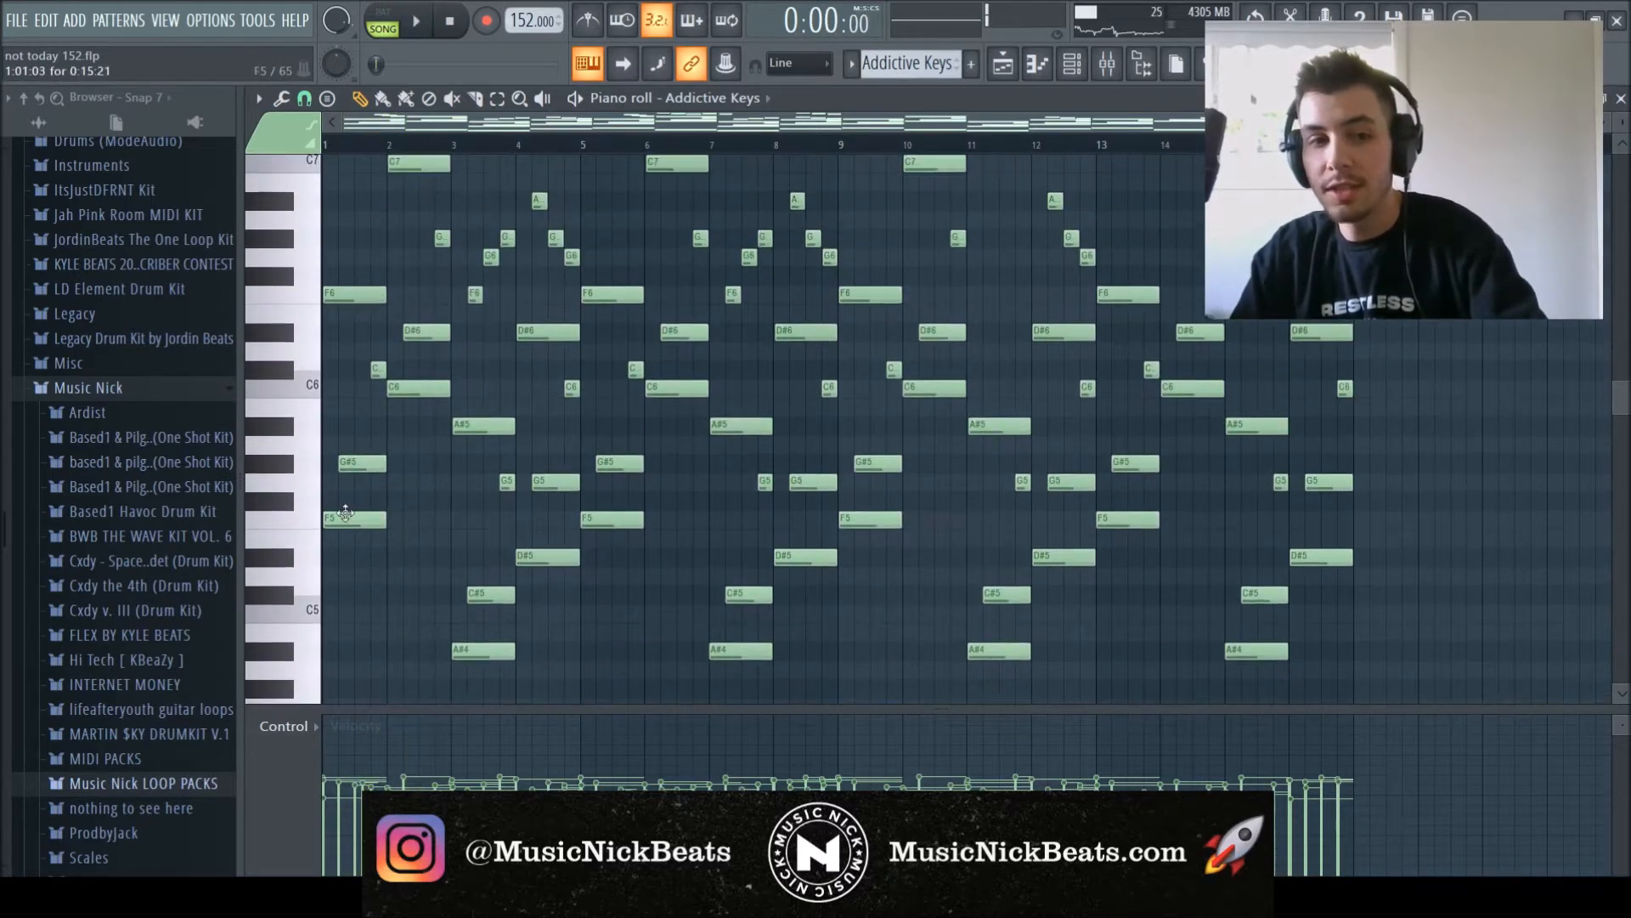
{"action": "scroll", "coordinate": [430, 514], "scroll_direction": "down", "scroll_amount": 2}
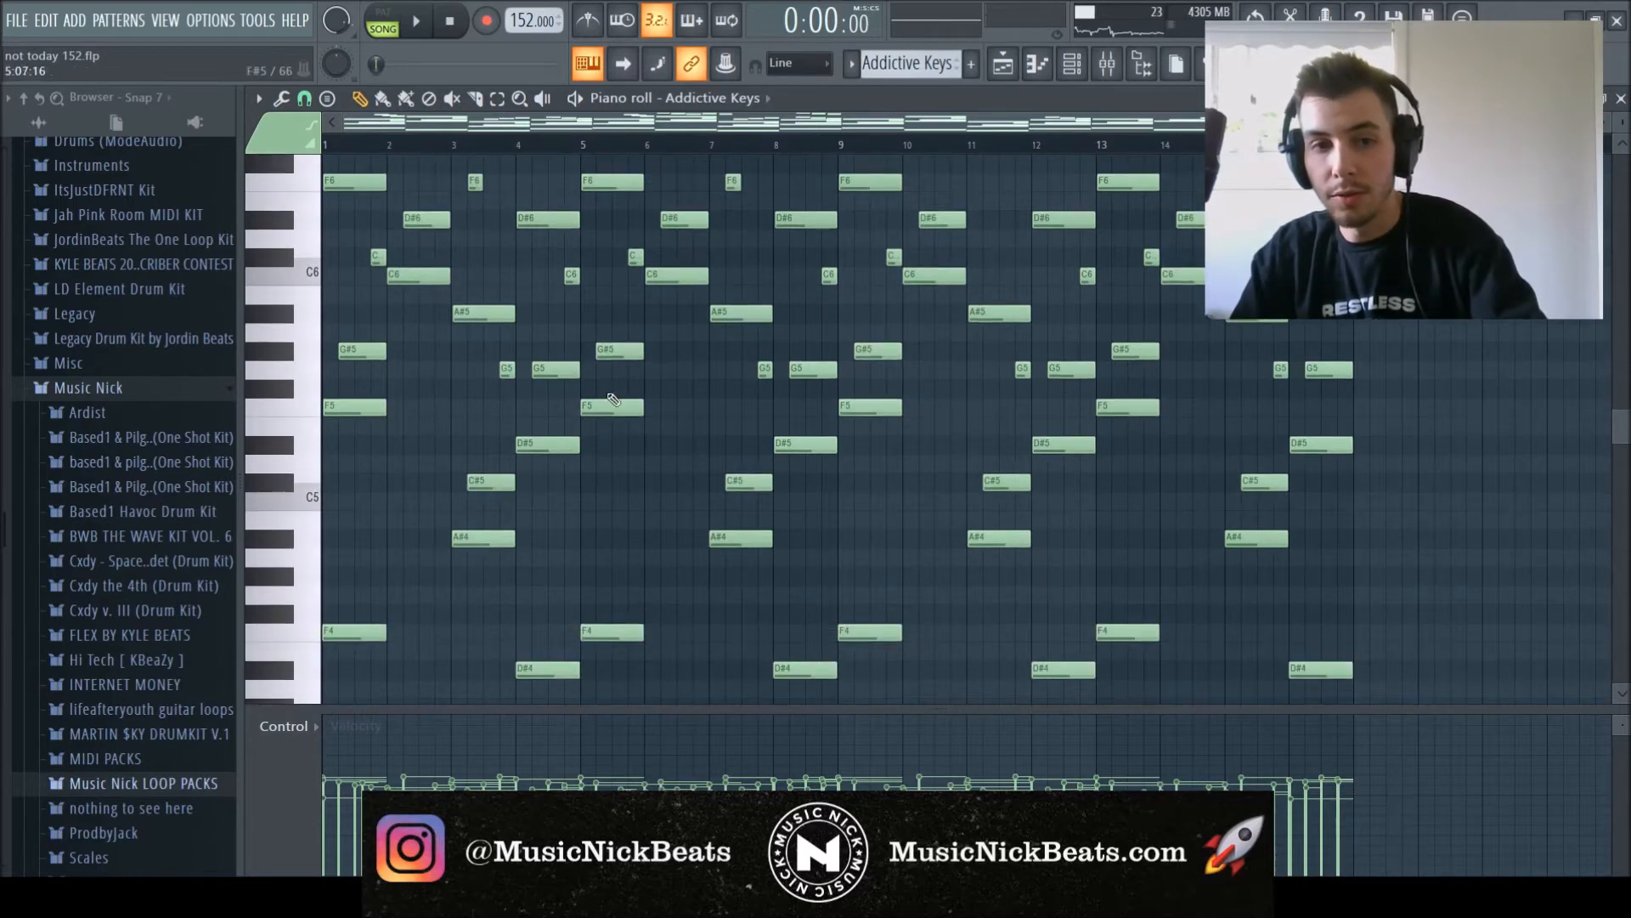
{"action": "scroll", "coordinate": [348, 433], "scroll_direction": "up", "scroll_amount": 1}
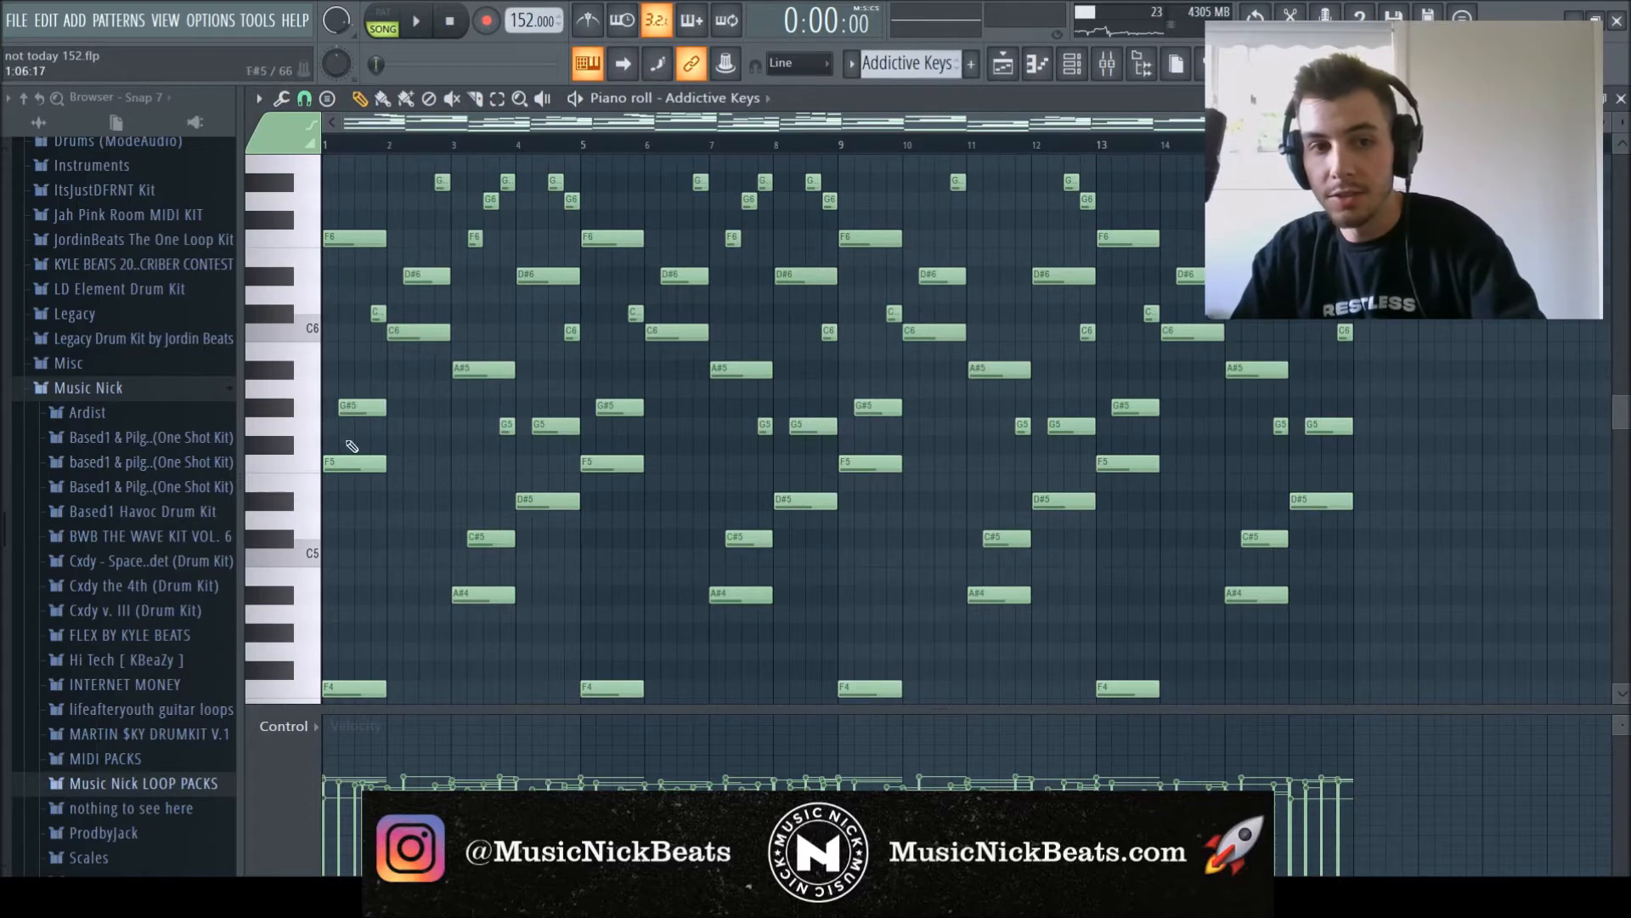
{"action": "scroll", "coordinate": [346, 401], "scroll_direction": "up", "scroll_amount": 3}
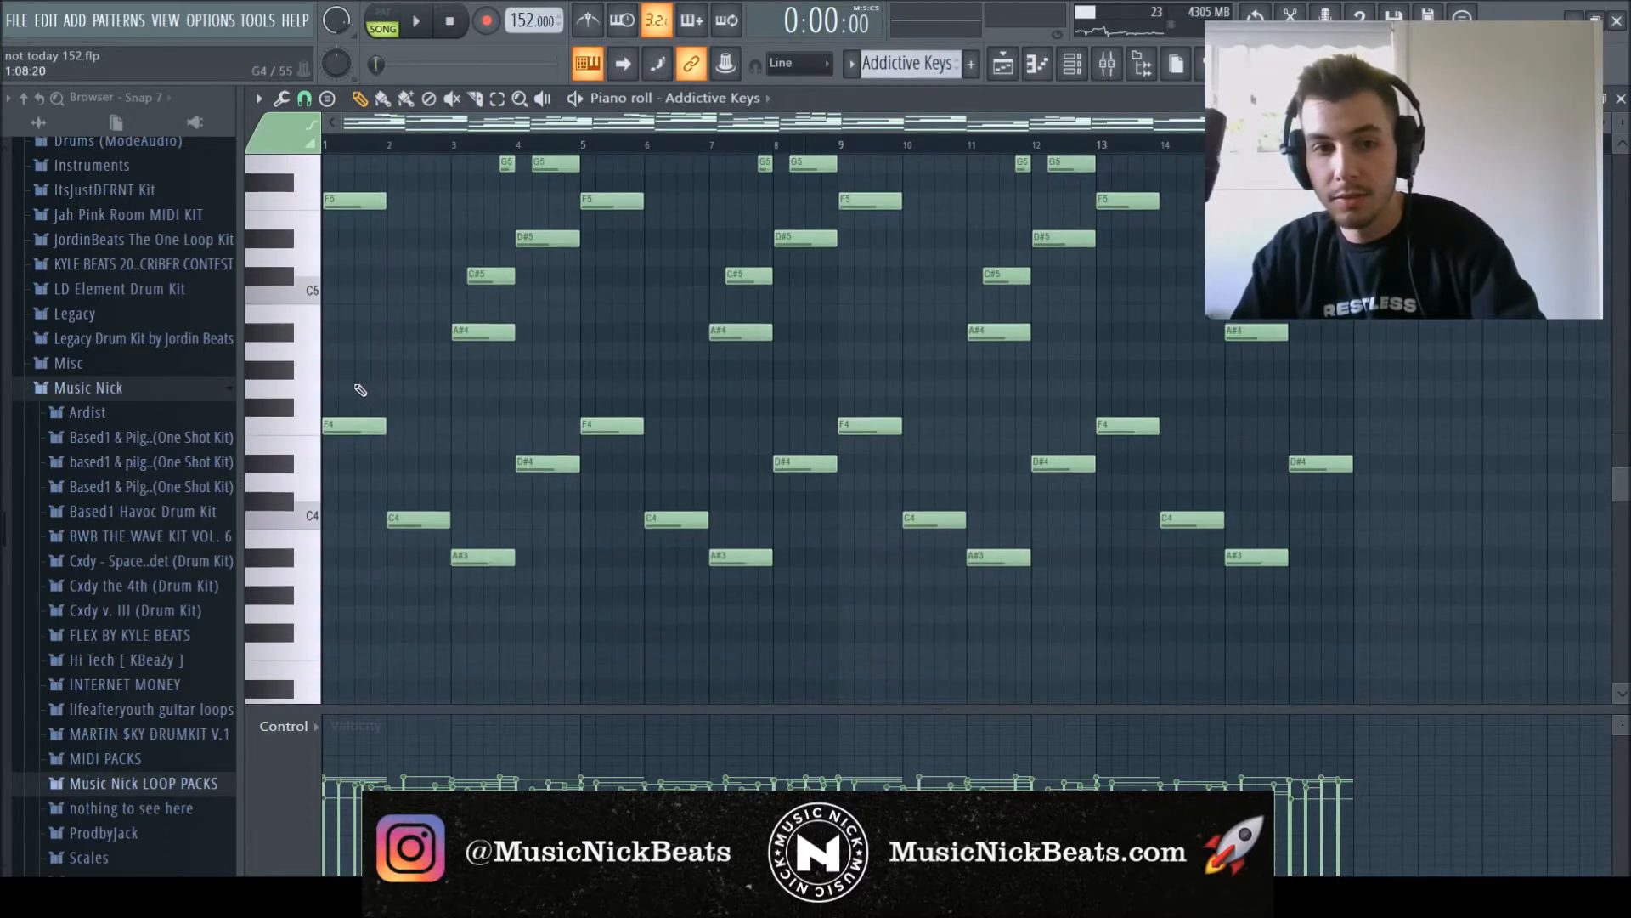
{"action": "scroll", "coordinate": [364, 388], "scroll_direction": "up", "scroll_amount": 1}
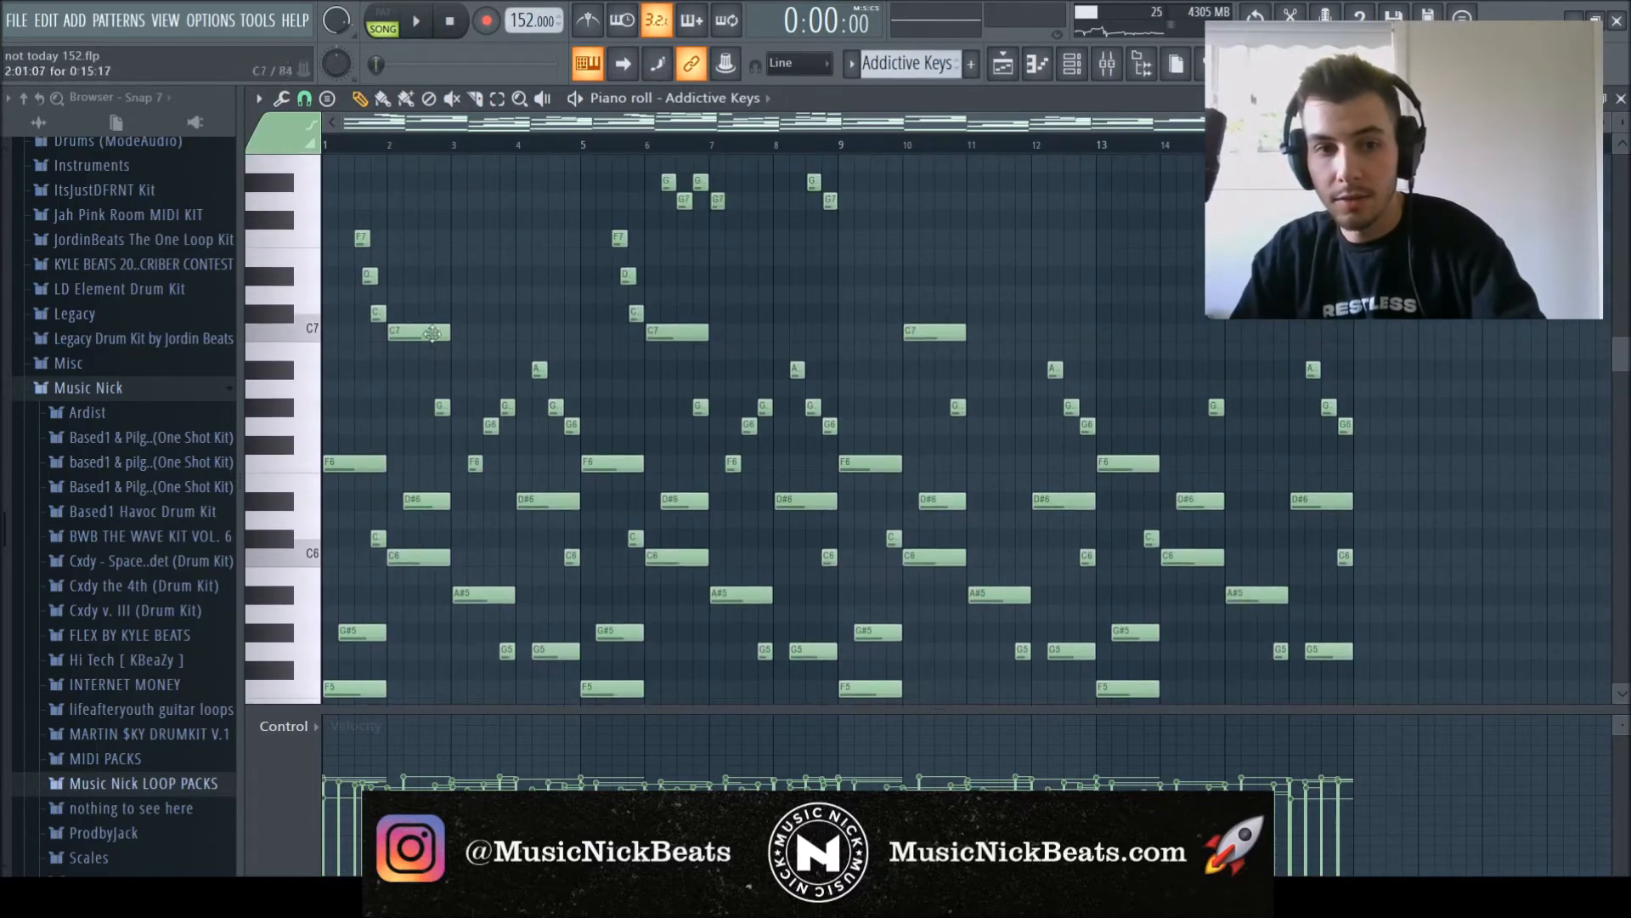
{"action": "scroll", "coordinate": [433, 499], "scroll_direction": "down", "scroll_amount": 4}
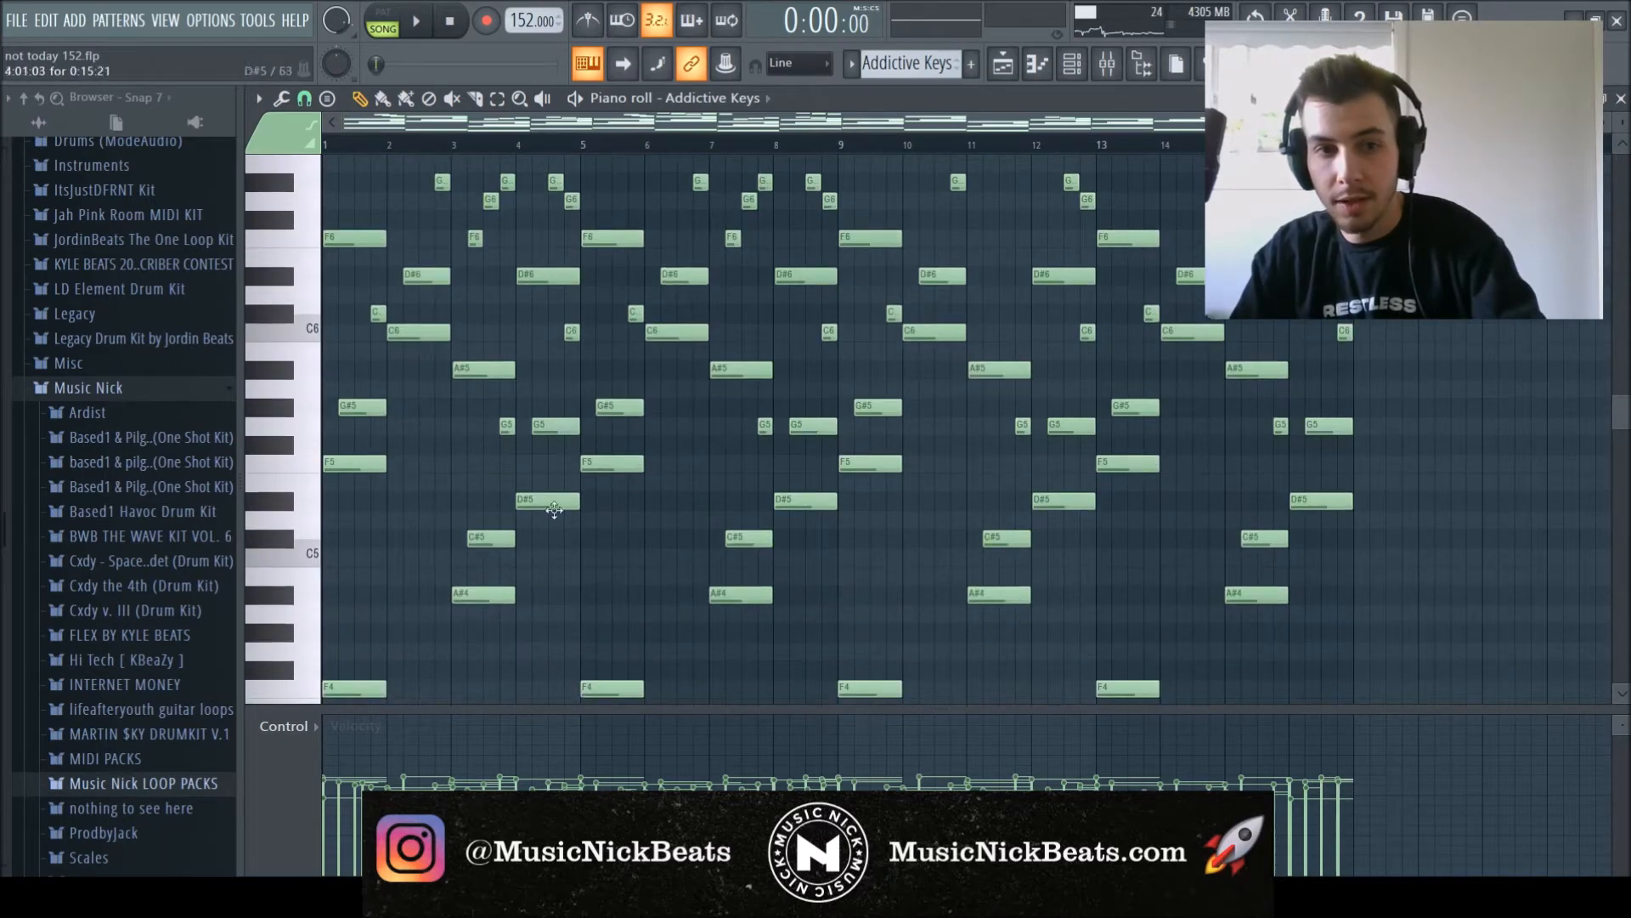
Compare the low Addictive Keys root notes with the chord tones and melody notes in the octaves above.
{"action": "scroll", "coordinate": [448, 546], "scroll_direction": "down", "scroll_amount": 2}
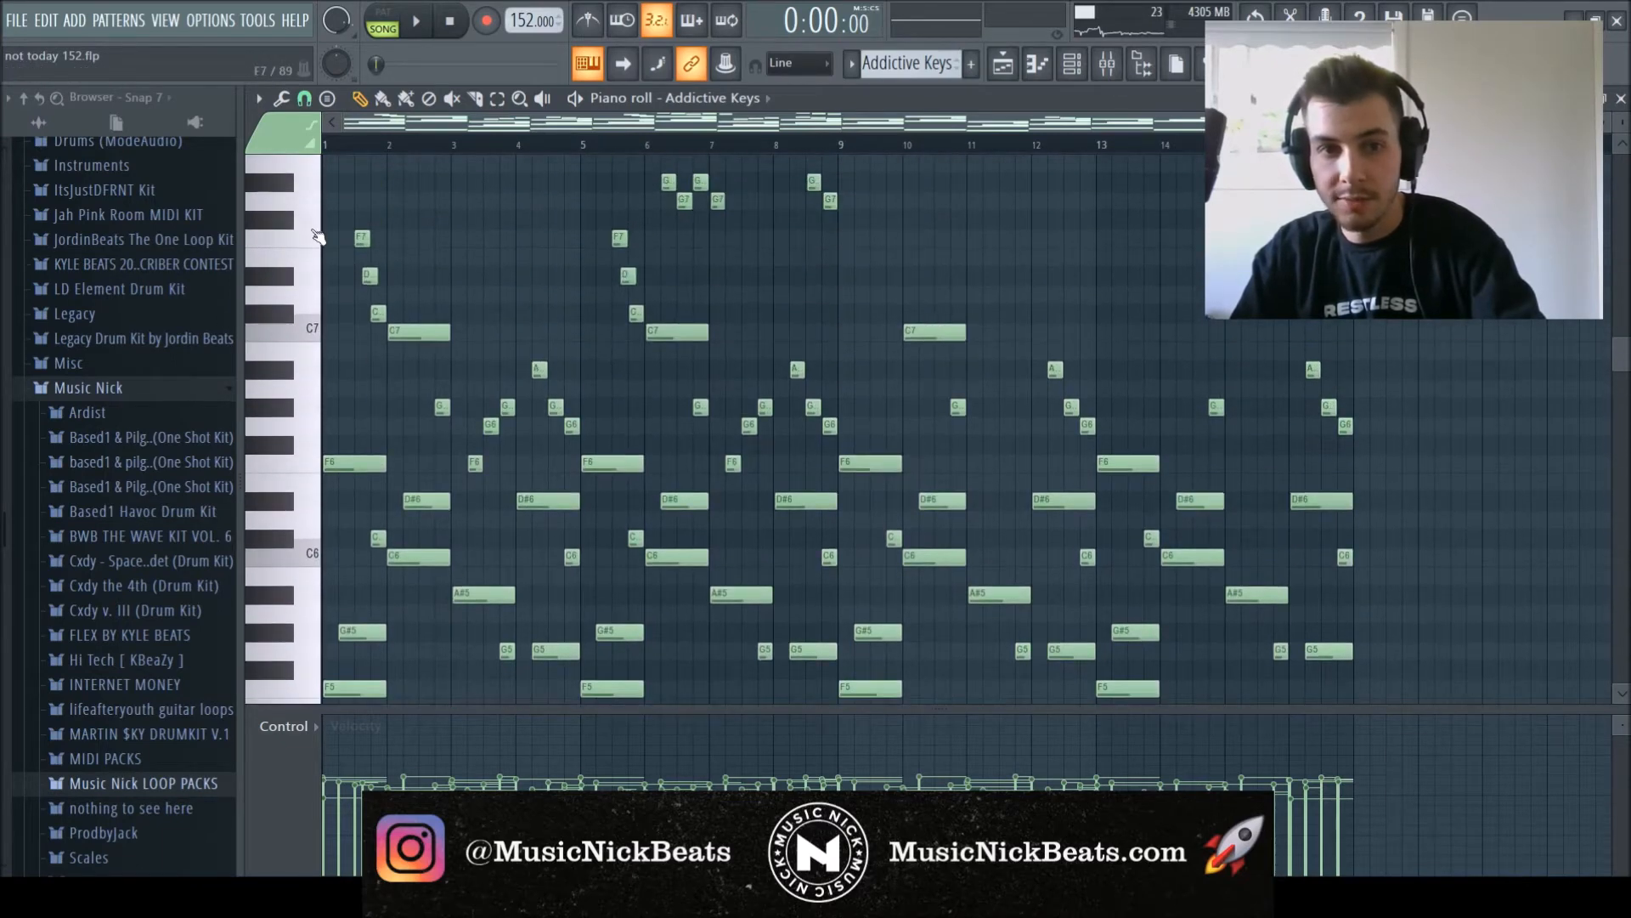
{"action": "scroll", "coordinate": [356, 426], "scroll_direction": "down", "scroll_amount": 1}
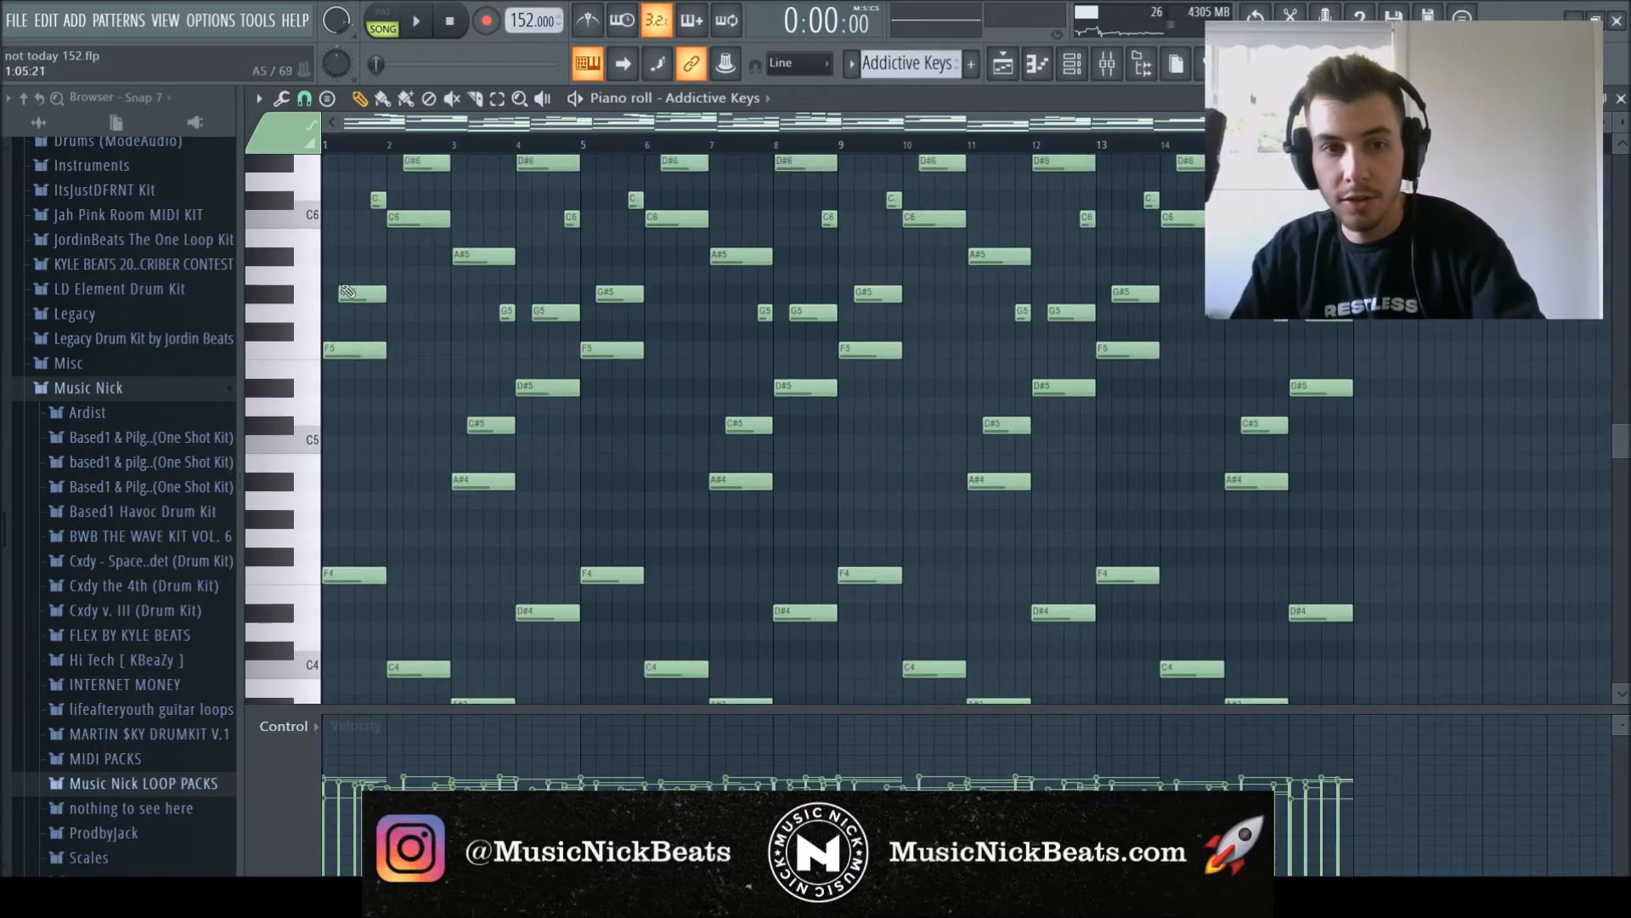
{"action": "scroll", "coordinate": [348, 357], "scroll_direction": "up", "scroll_amount": 2}
{"action": "scroll", "coordinate": [353, 331], "scroll_direction": "down", "scroll_amount": 4}
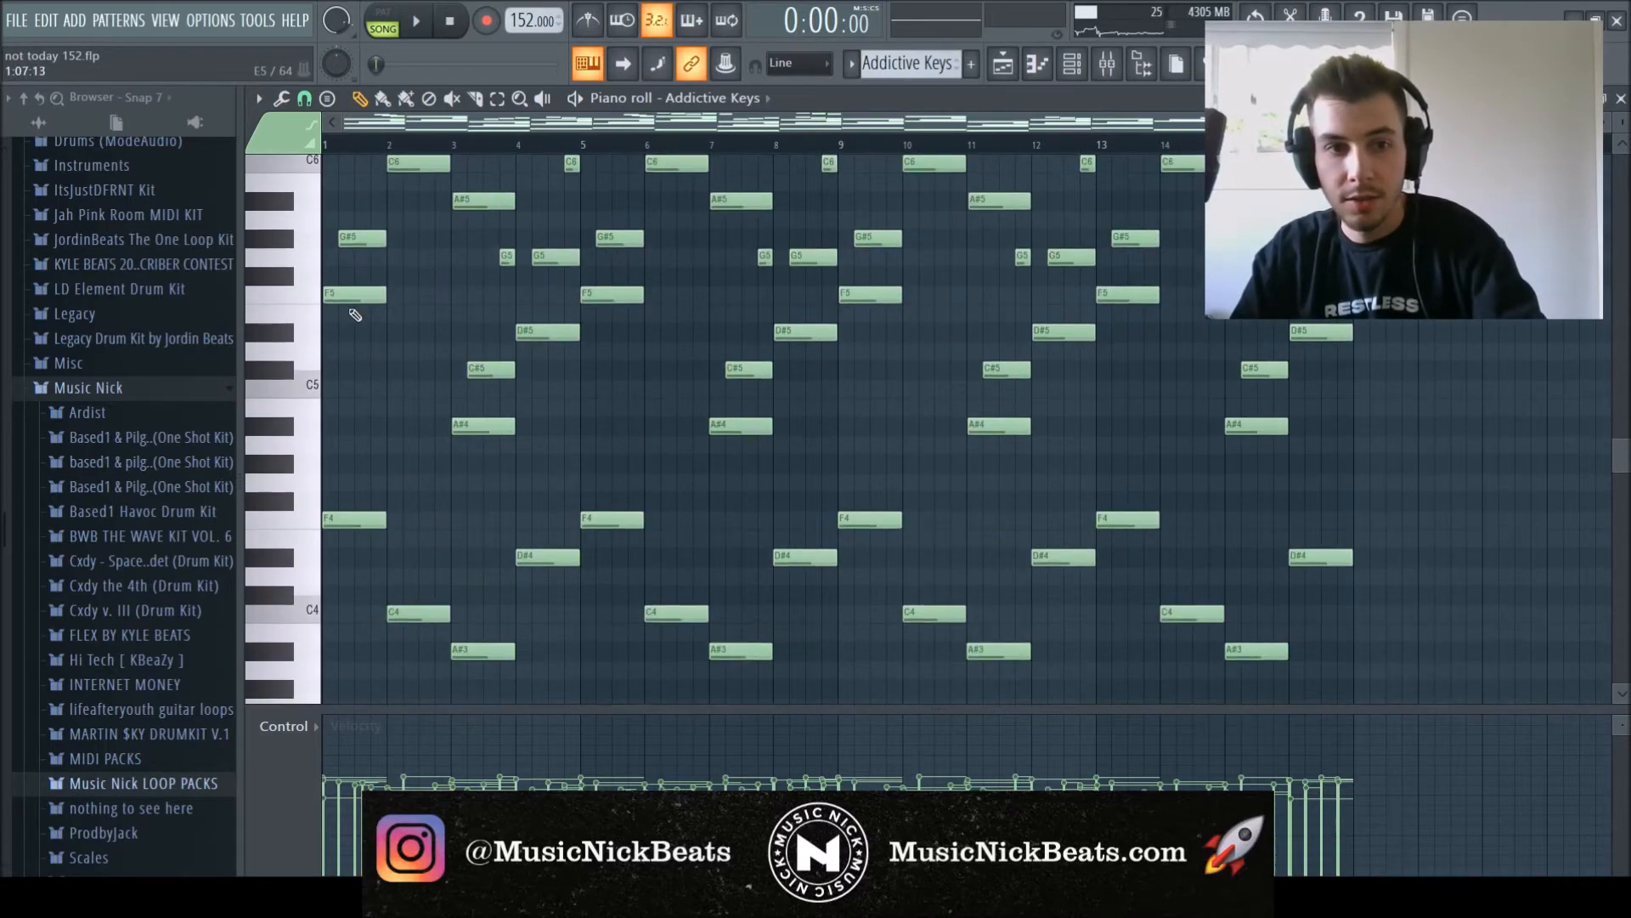
{"action": "scroll", "coordinate": [484, 546], "scroll_direction": "up", "scroll_amount": 9}
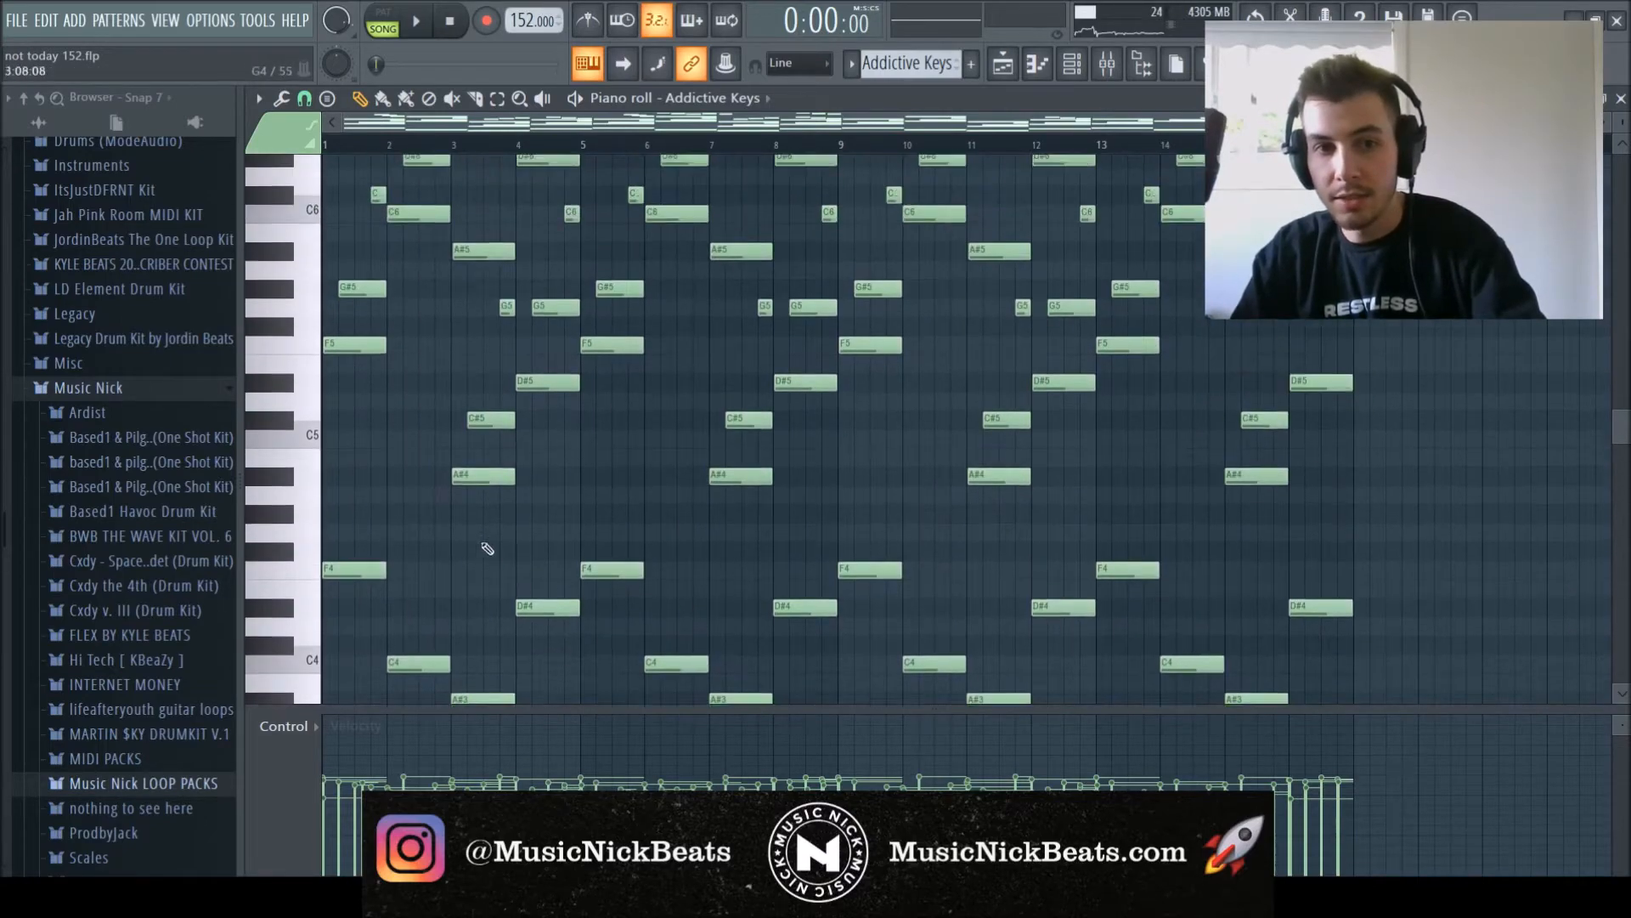
{"action": "scroll", "coordinate": [349, 357], "scroll_direction": "down", "scroll_amount": 4}
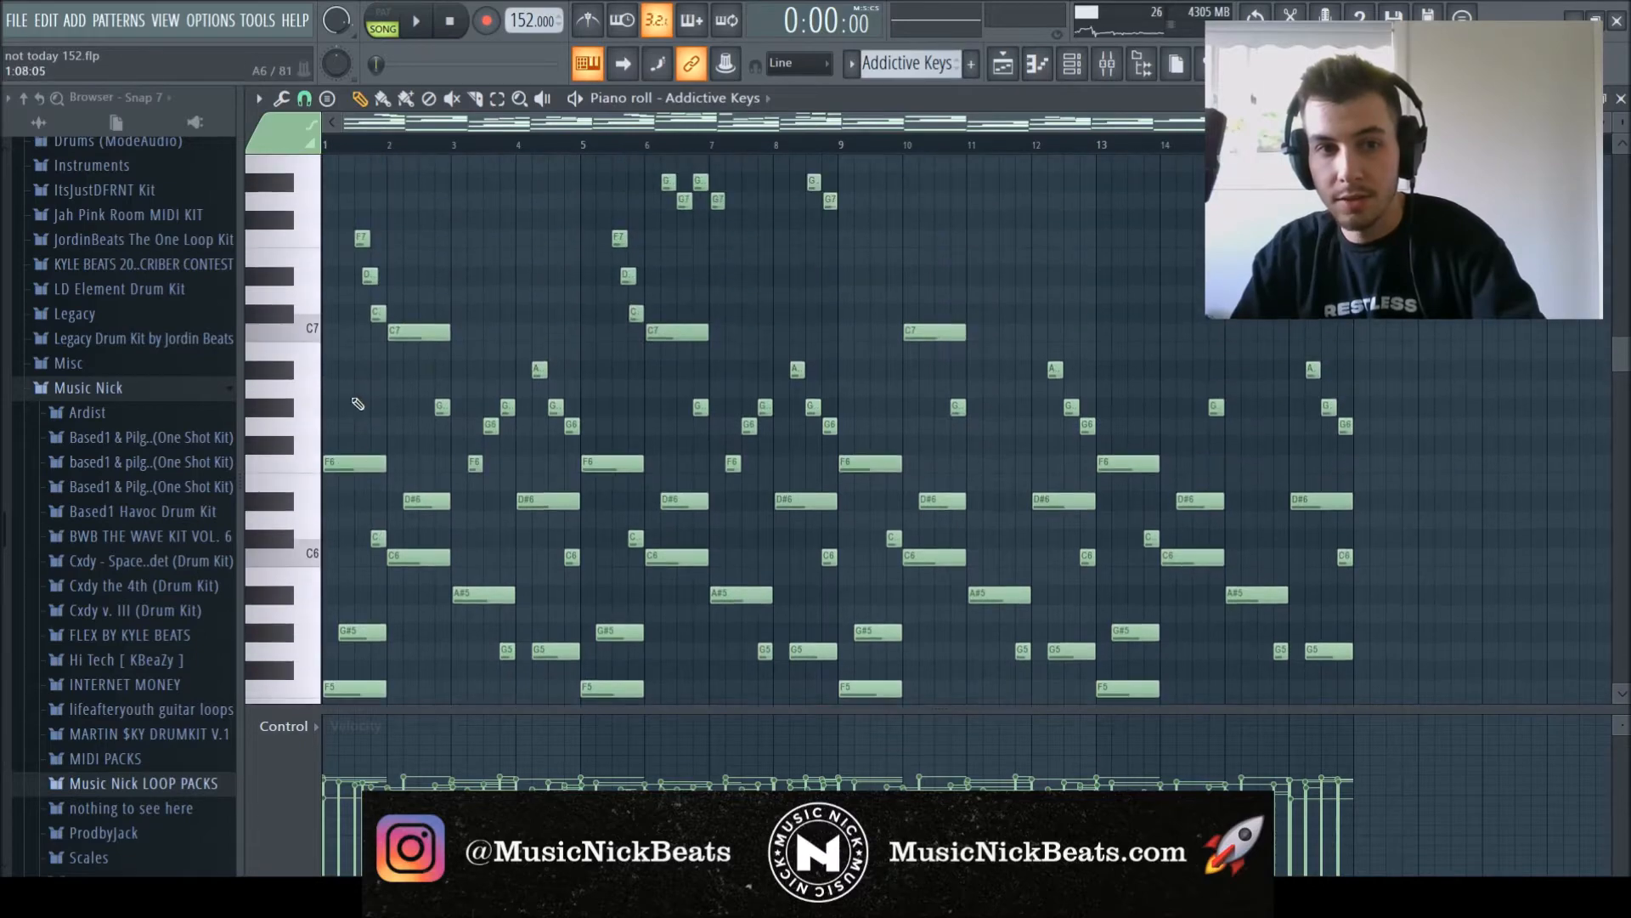
{"action": "scroll", "coordinate": [343, 384], "scroll_direction": "up", "scroll_amount": 7}
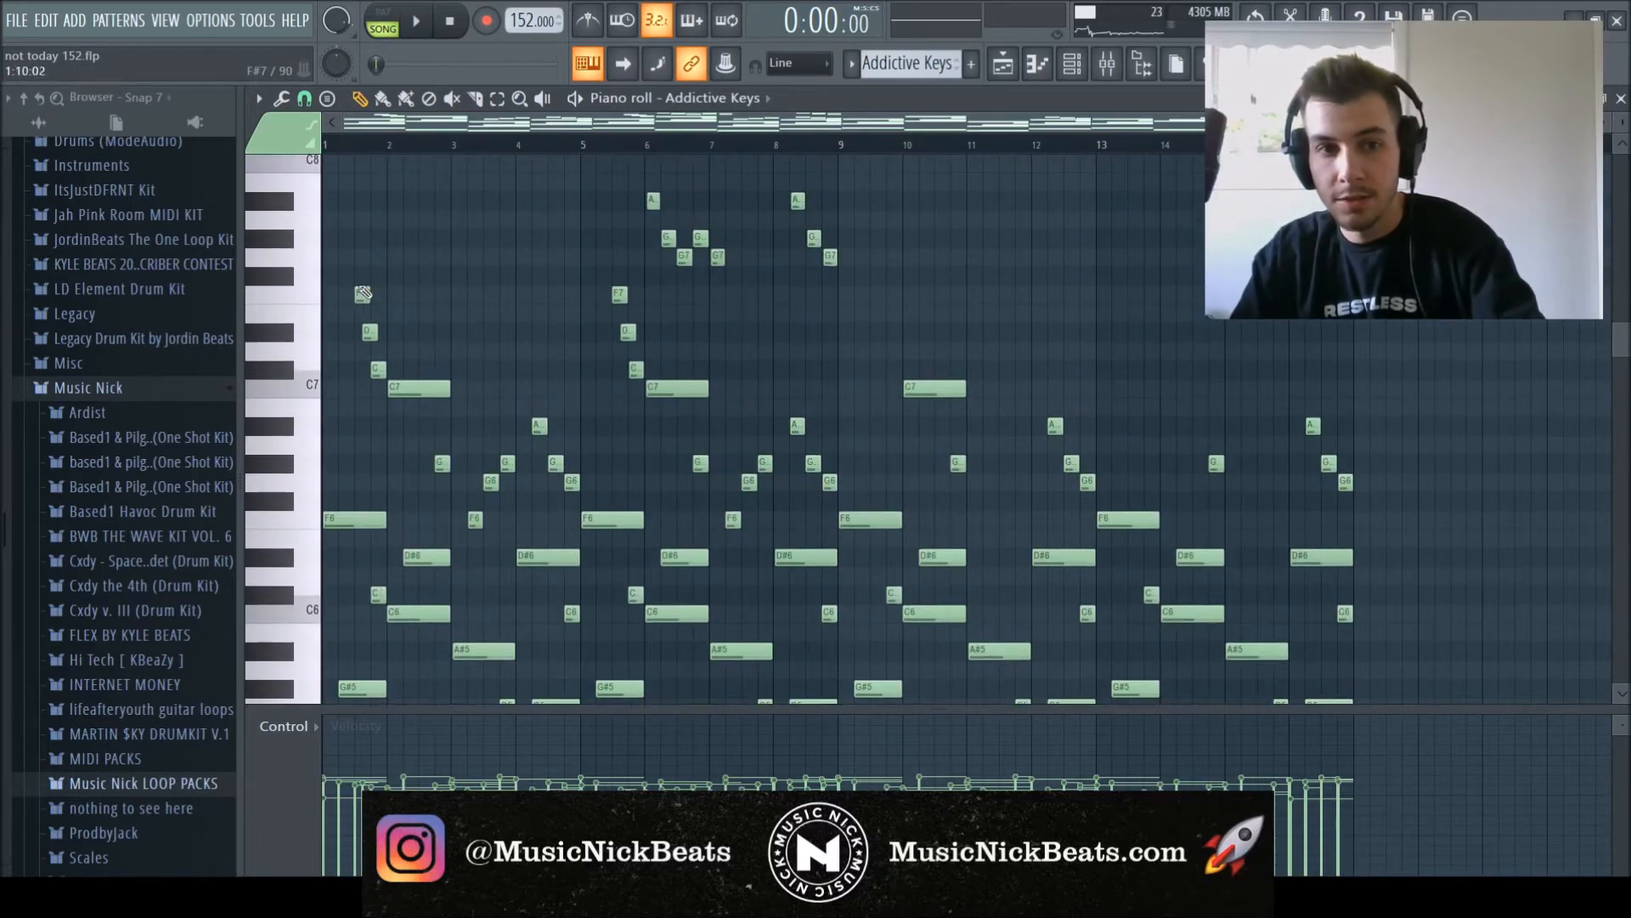
Inspect the descending F7, D#7, C#7 run in bar 1 up close, along with the chord notes beneath it.
{"action": "scroll", "coordinate": [363, 293], "scroll_direction": "up", "scroll_amount": 5, "text": "ctrl"}
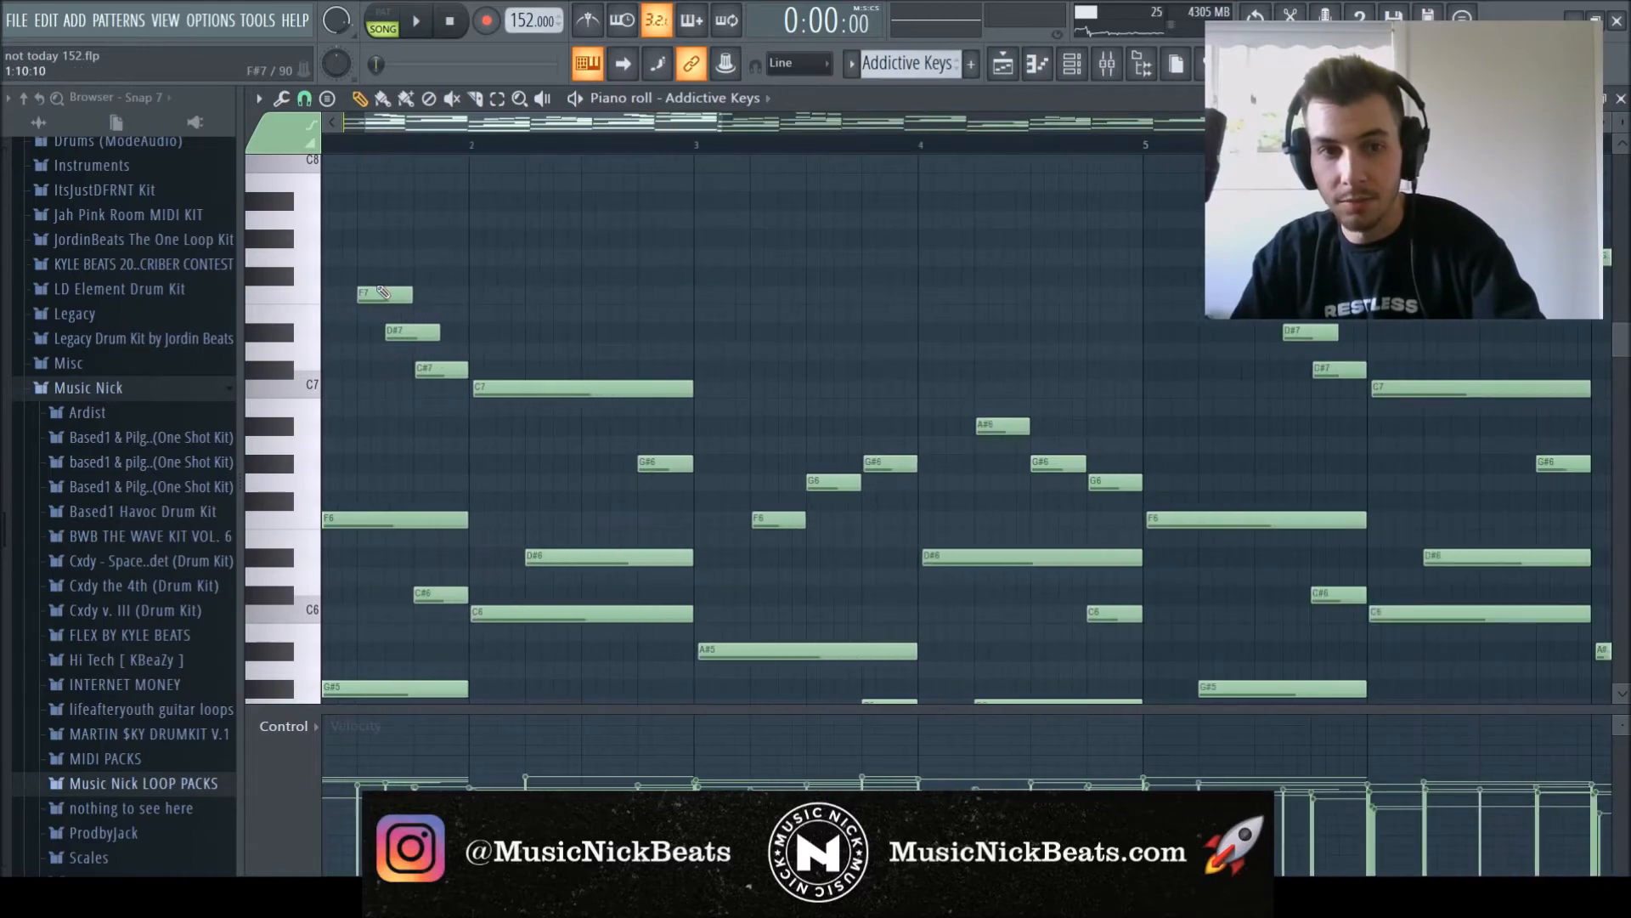
{"action": "scroll", "coordinate": [387, 297], "scroll_direction": "down", "scroll_amount": 4, "text": "ctrl"}
{"action": "scroll", "coordinate": [404, 400], "scroll_direction": "down", "scroll_amount": 4}
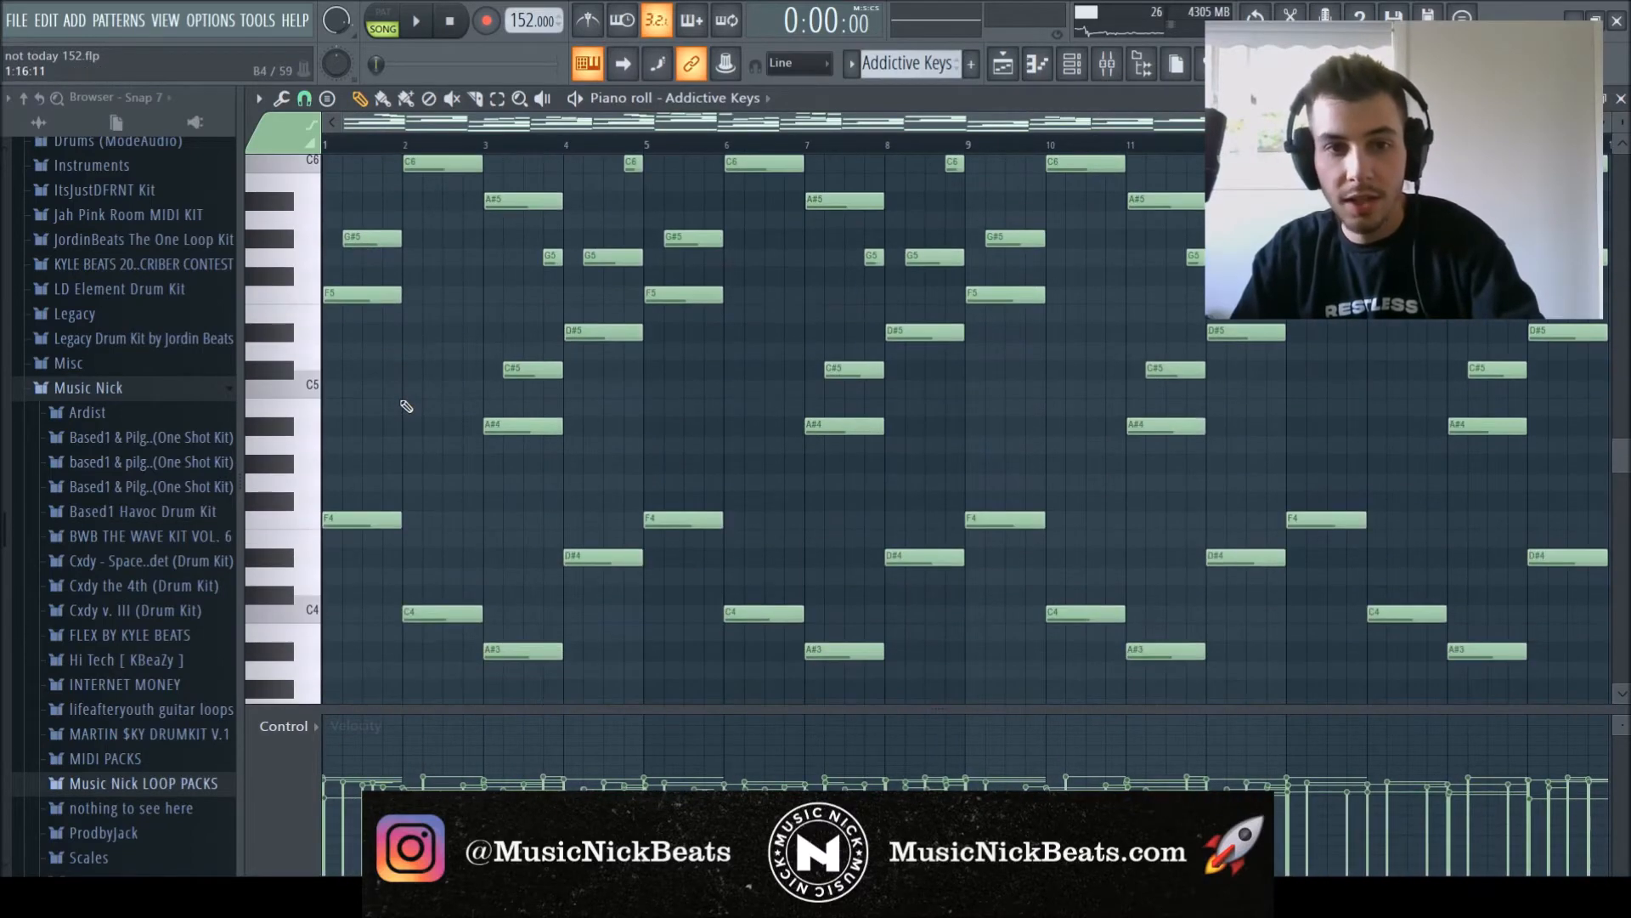
{"action": "scroll", "coordinate": [404, 404], "scroll_direction": "down", "scroll_amount": 2}
{"action": "scroll", "coordinate": [403, 402], "scroll_direction": "up", "scroll_amount": 10}
{"action": "scroll", "coordinate": [406, 407], "scroll_direction": "down", "scroll_amount": 10}
{"action": "scroll", "coordinate": [446, 503], "scroll_direction": "up", "scroll_amount": 10}
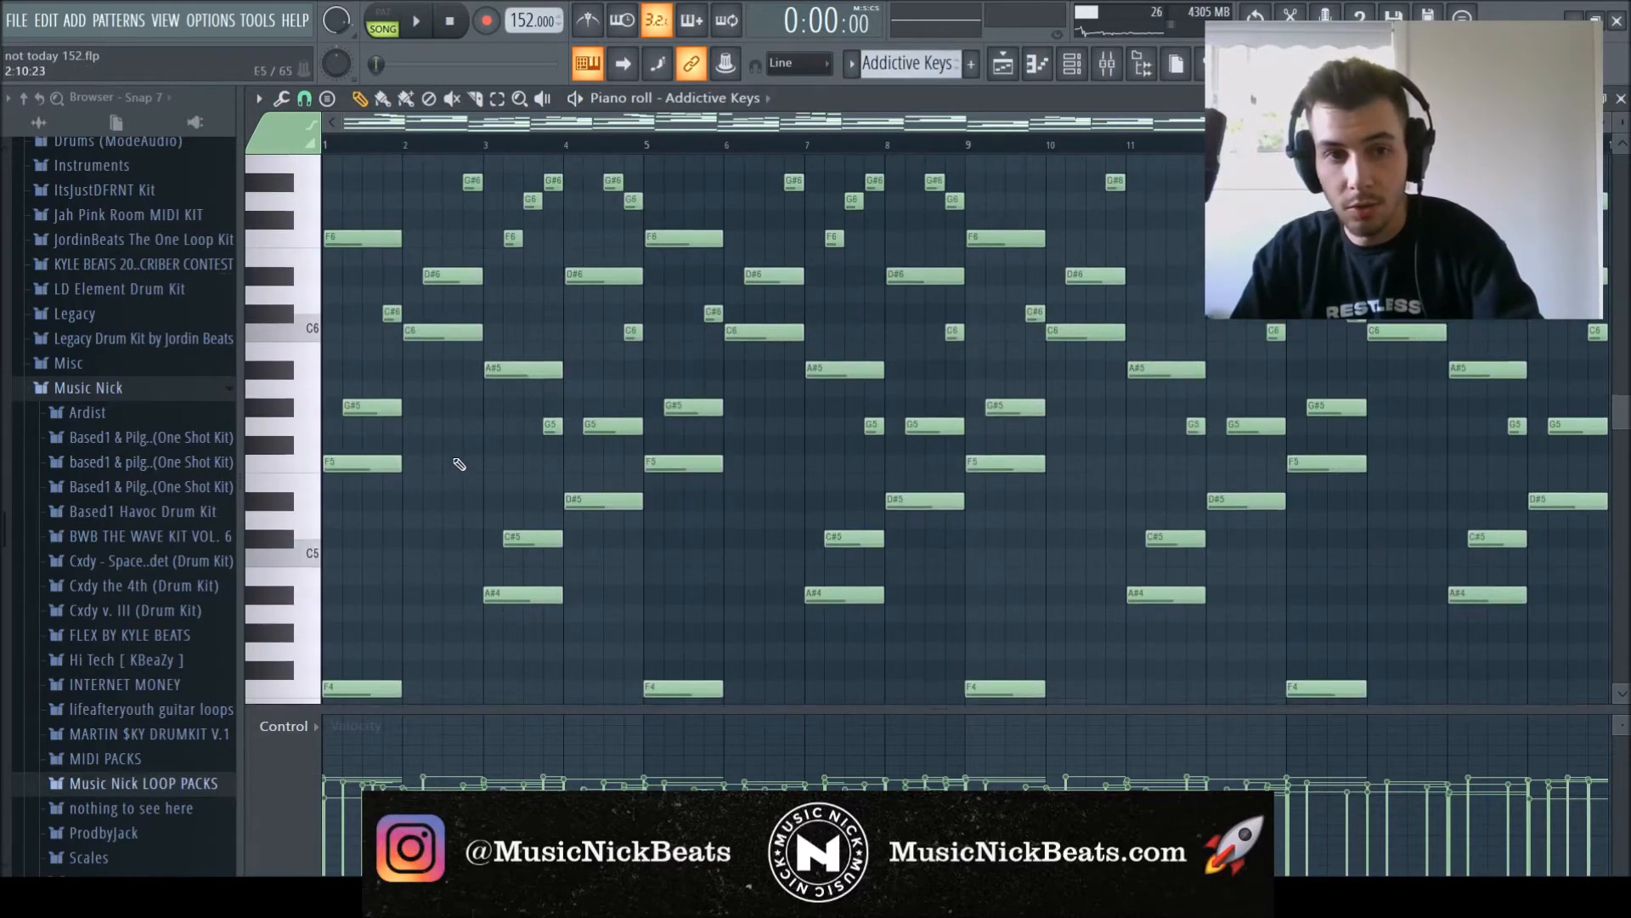
{"action": "scroll", "coordinate": [435, 379], "scroll_direction": "down", "scroll_amount": 6}
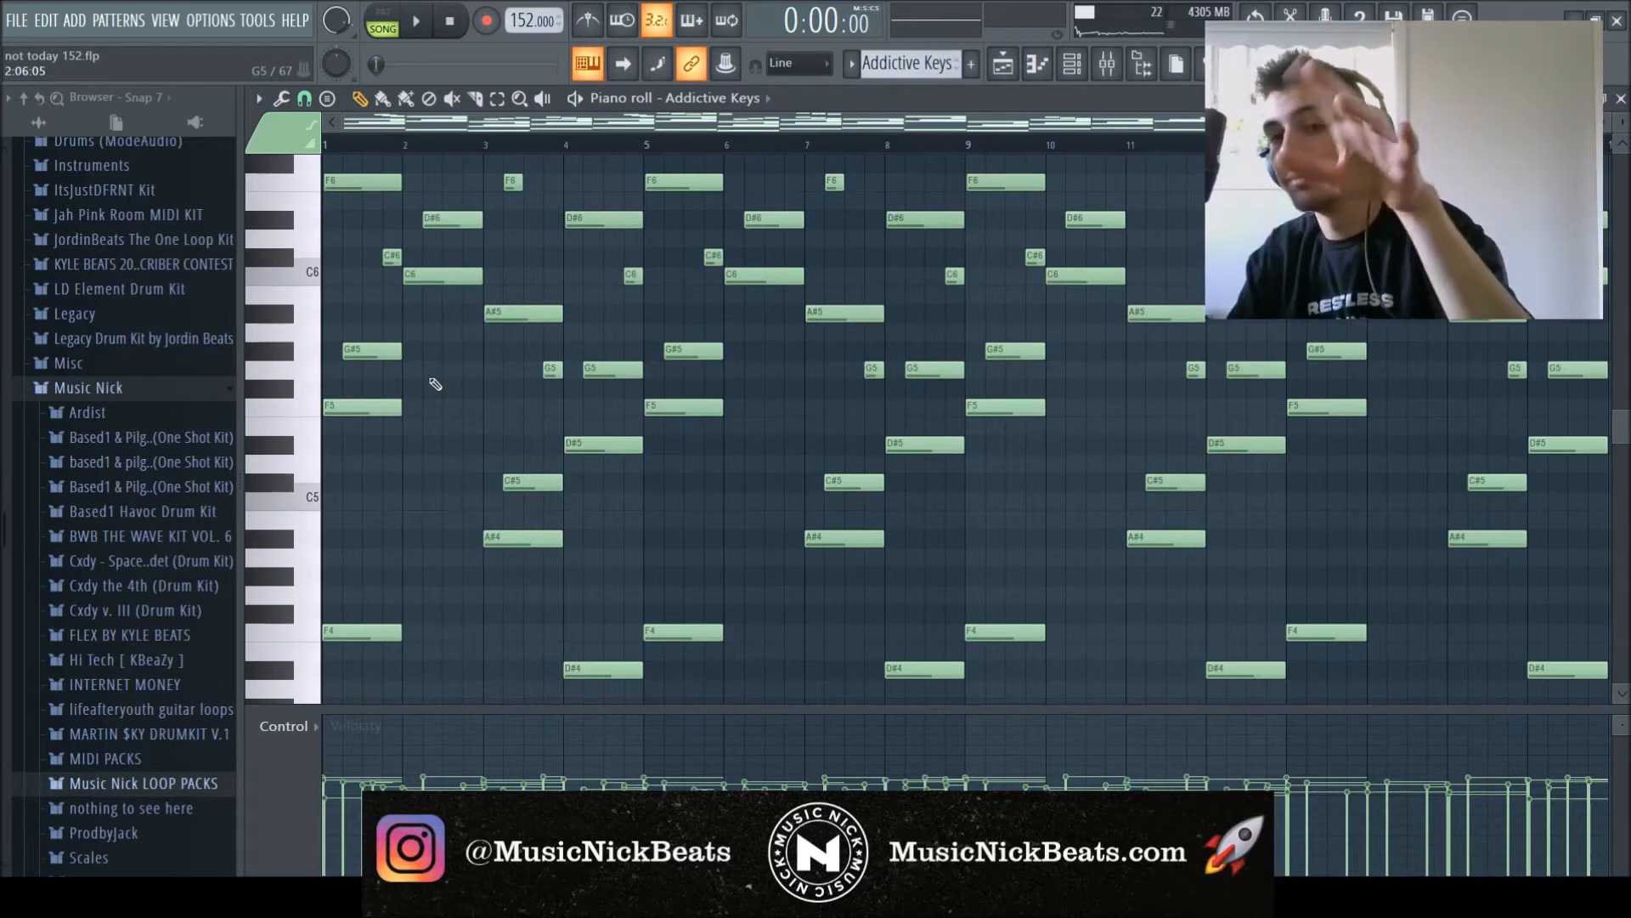
{"action": "scroll", "coordinate": [588, 546], "scroll_direction": "down", "scroll_amount": 1}
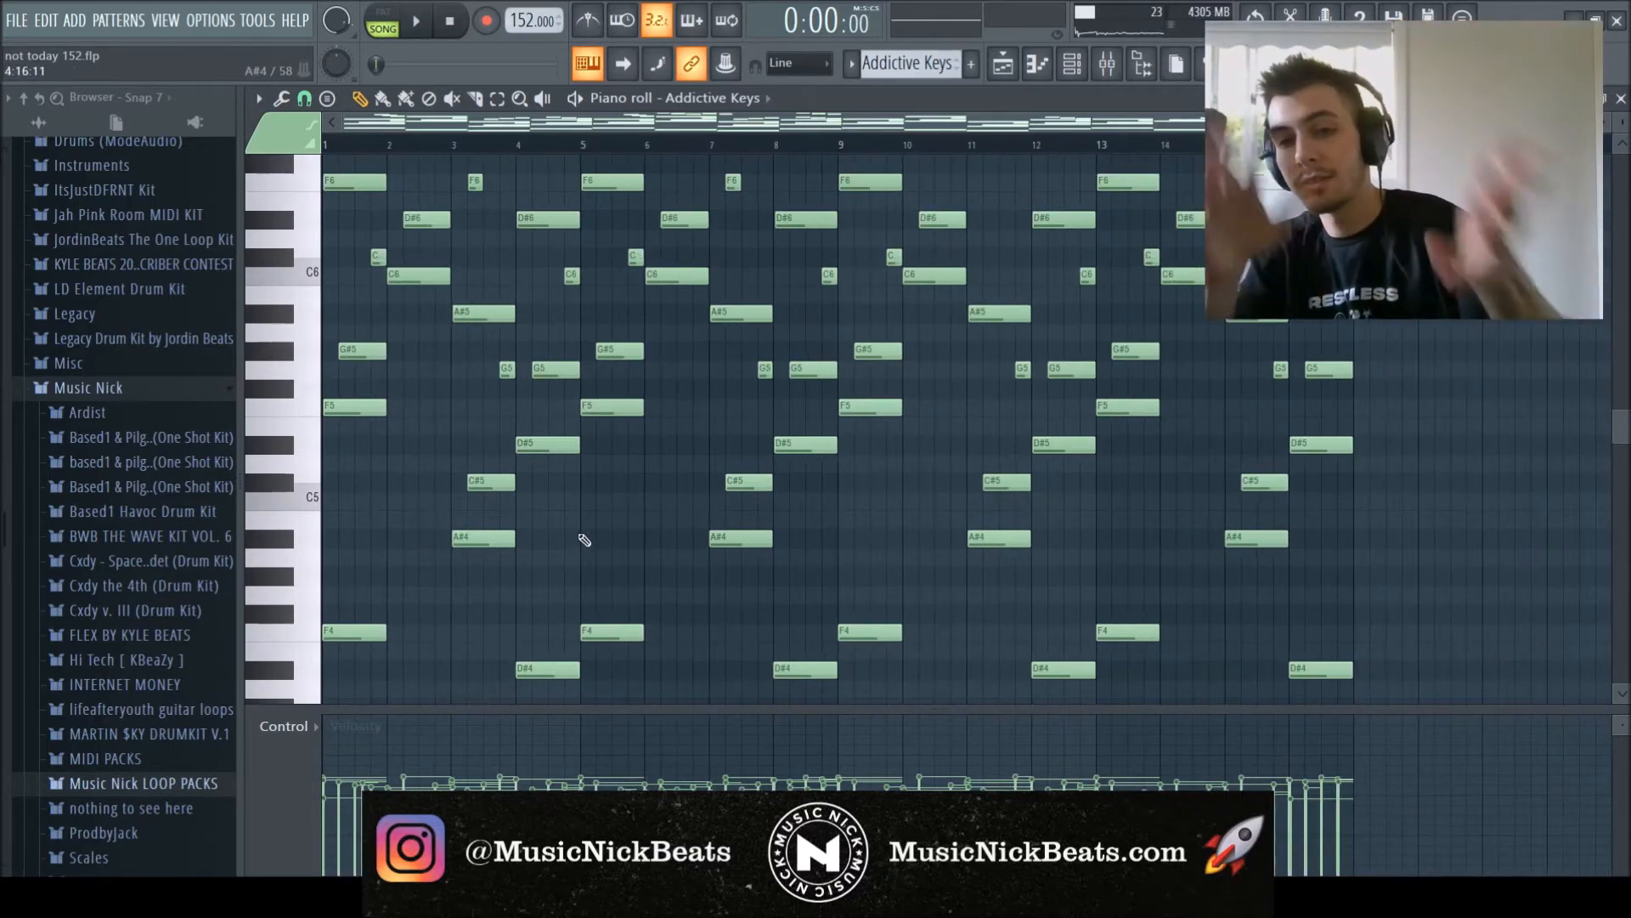
Play the Addictive Keys loop from bar 1 and follow its high and low notes through all 16 bars.
{"action": "key", "text": "space"}
{"action": "scroll", "coordinate": [584, 539], "scroll_direction": "up", "scroll_amount": 4}
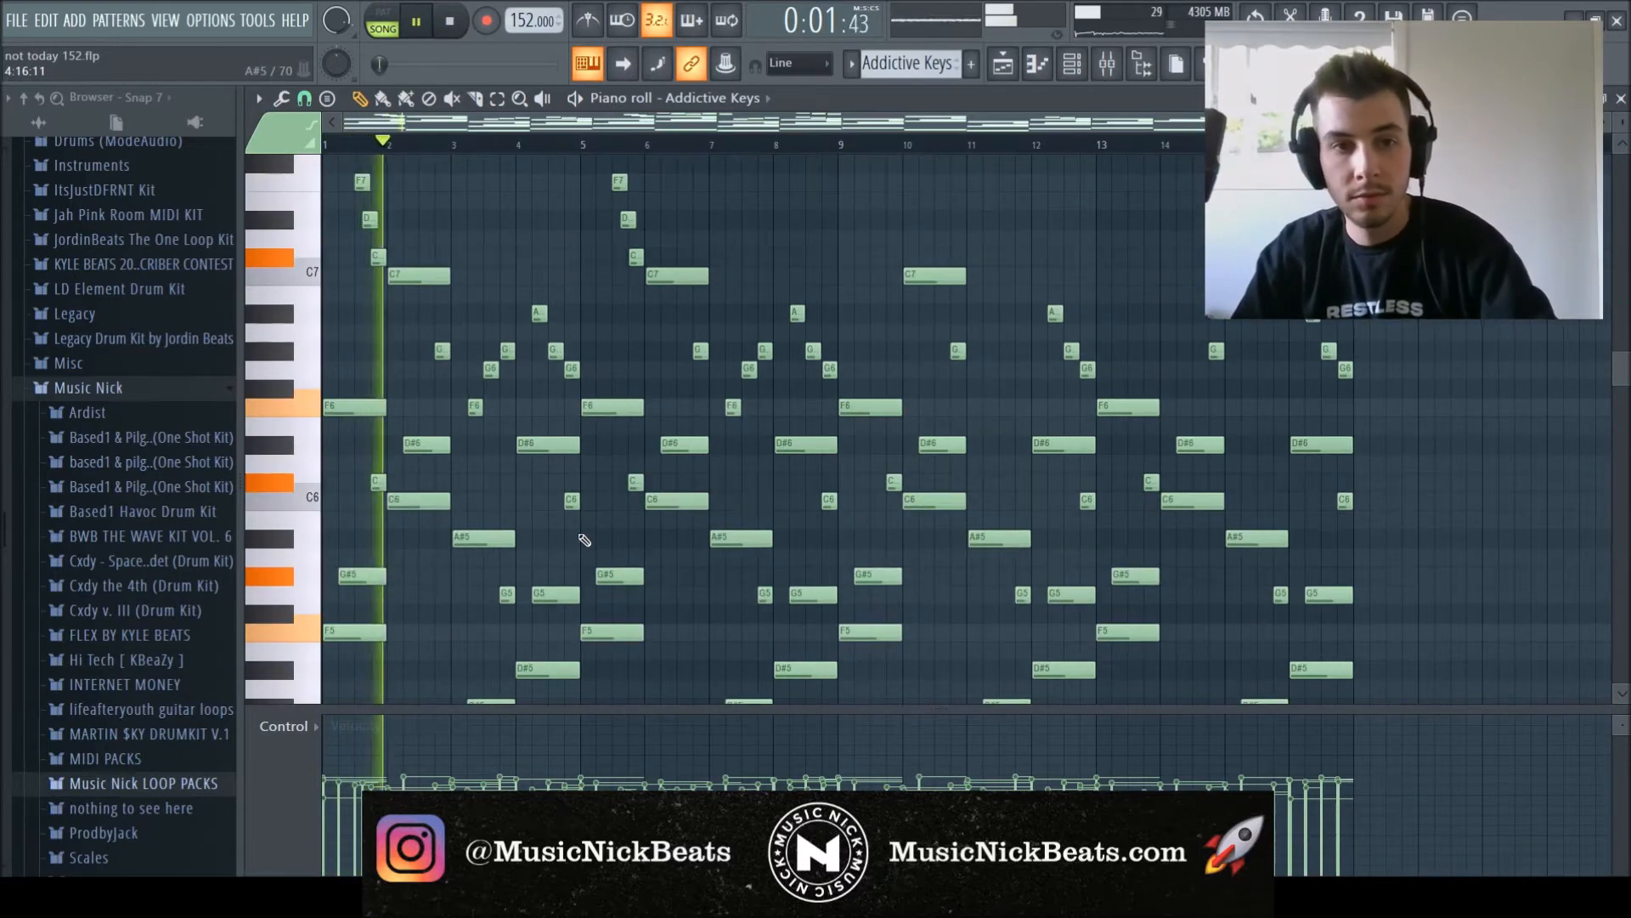
{"action": "scroll", "coordinate": [585, 539], "scroll_direction": "down", "scroll_amount": 1}
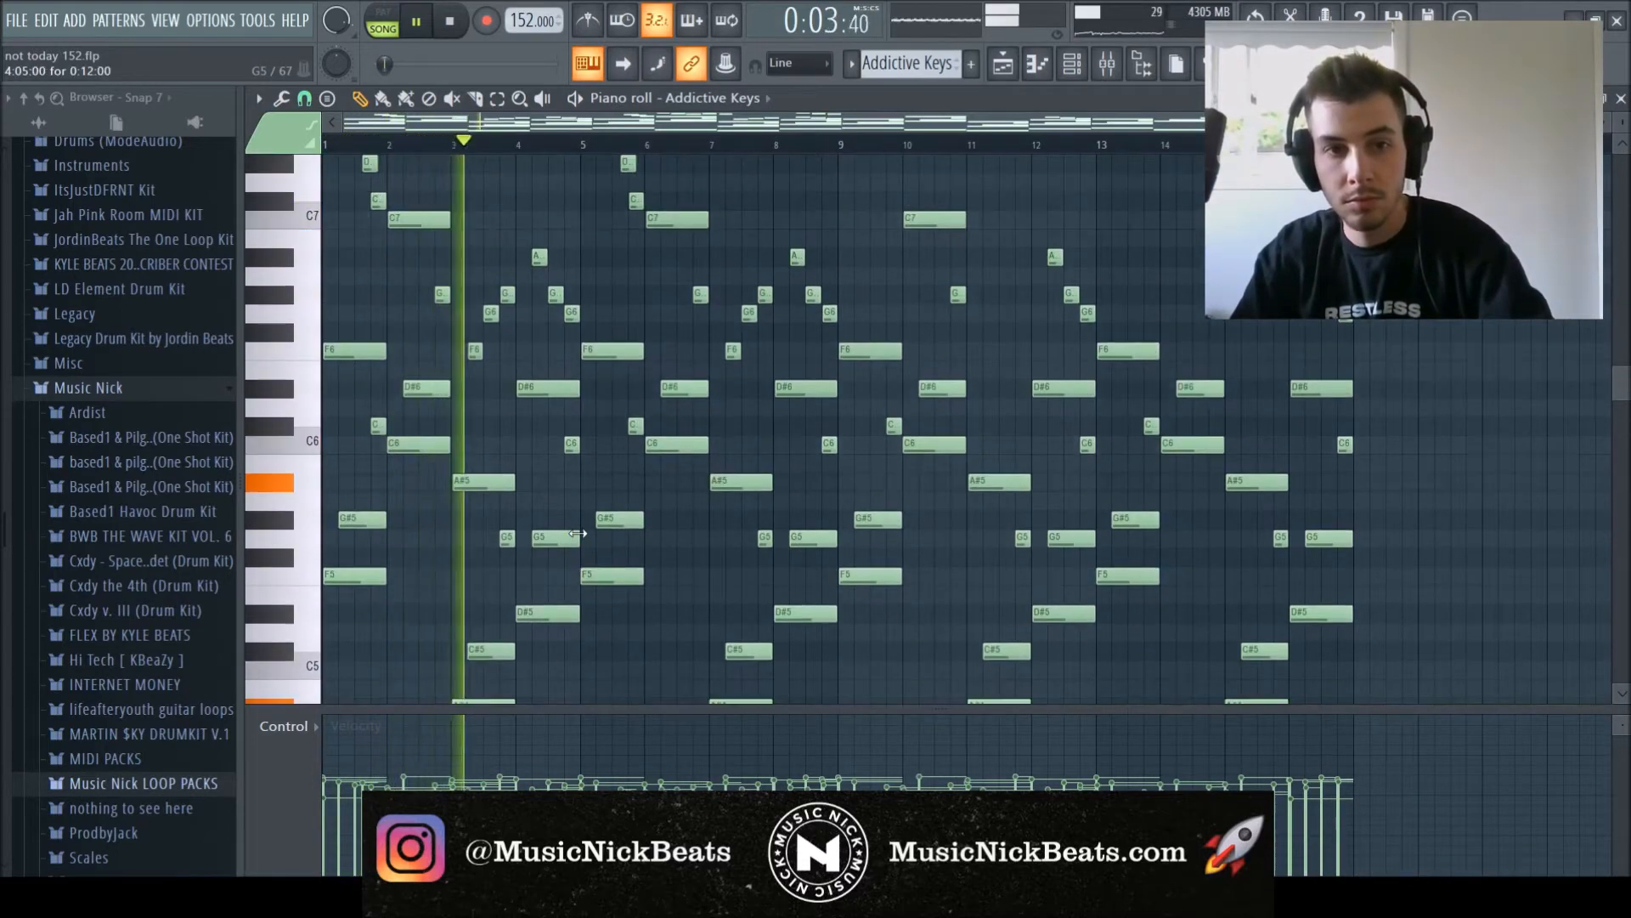
{"action": "scroll", "coordinate": [581, 536], "scroll_direction": "down", "scroll_amount": 1}
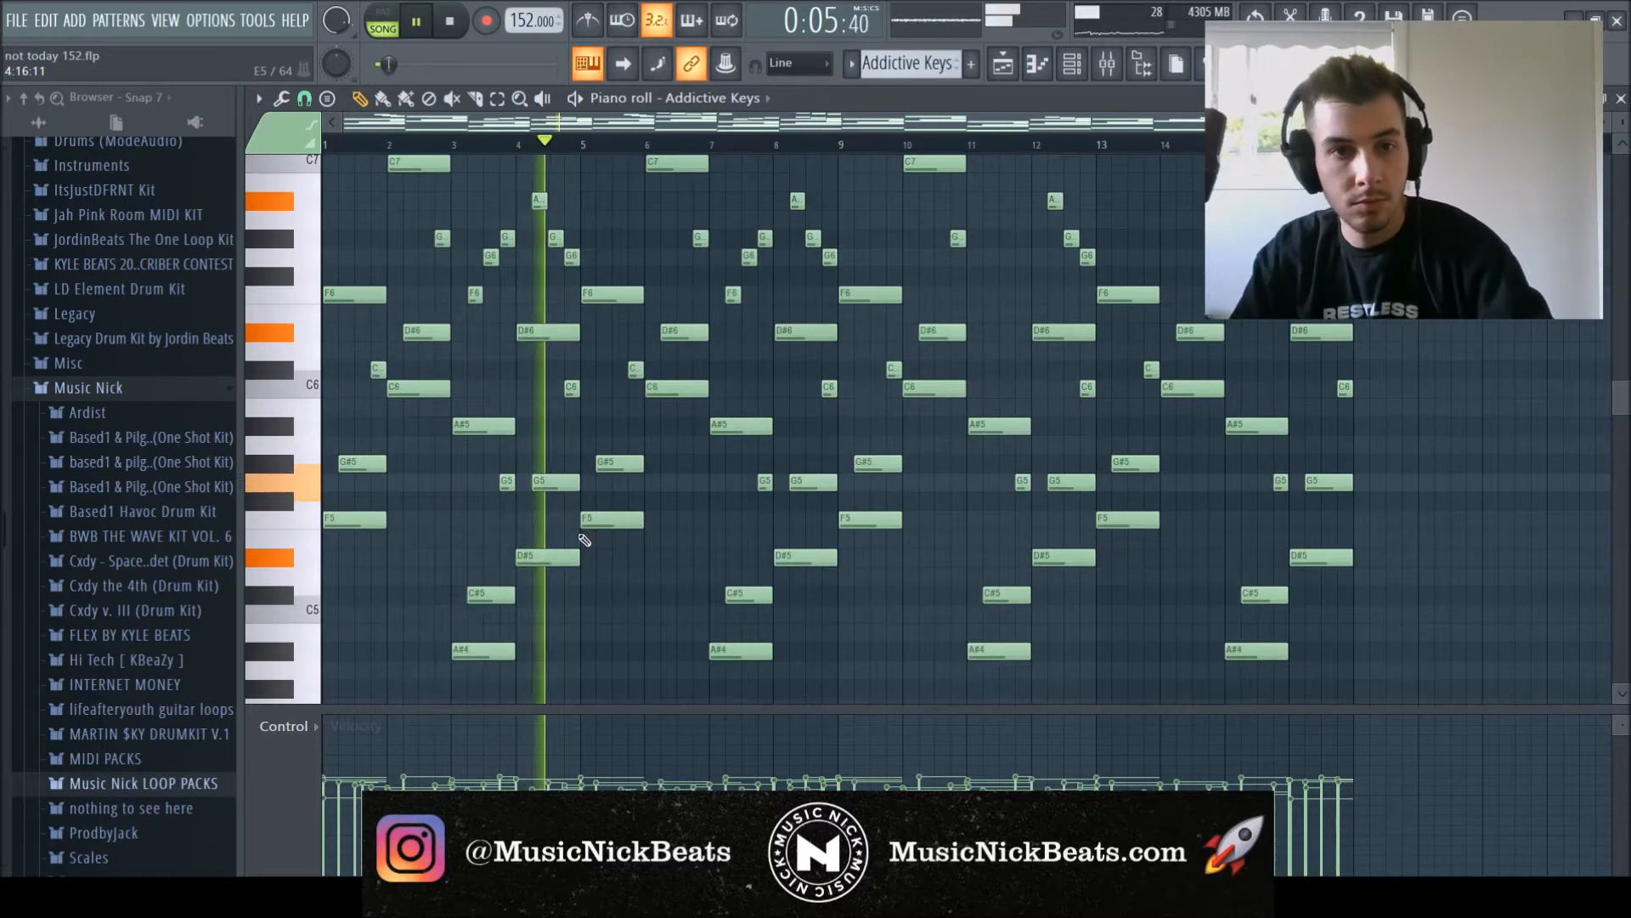
{"action": "scroll", "coordinate": [584, 539], "scroll_direction": "down", "scroll_amount": 2}
{"action": "scroll", "coordinate": [585, 540], "scroll_direction": "down", "scroll_amount": 1}
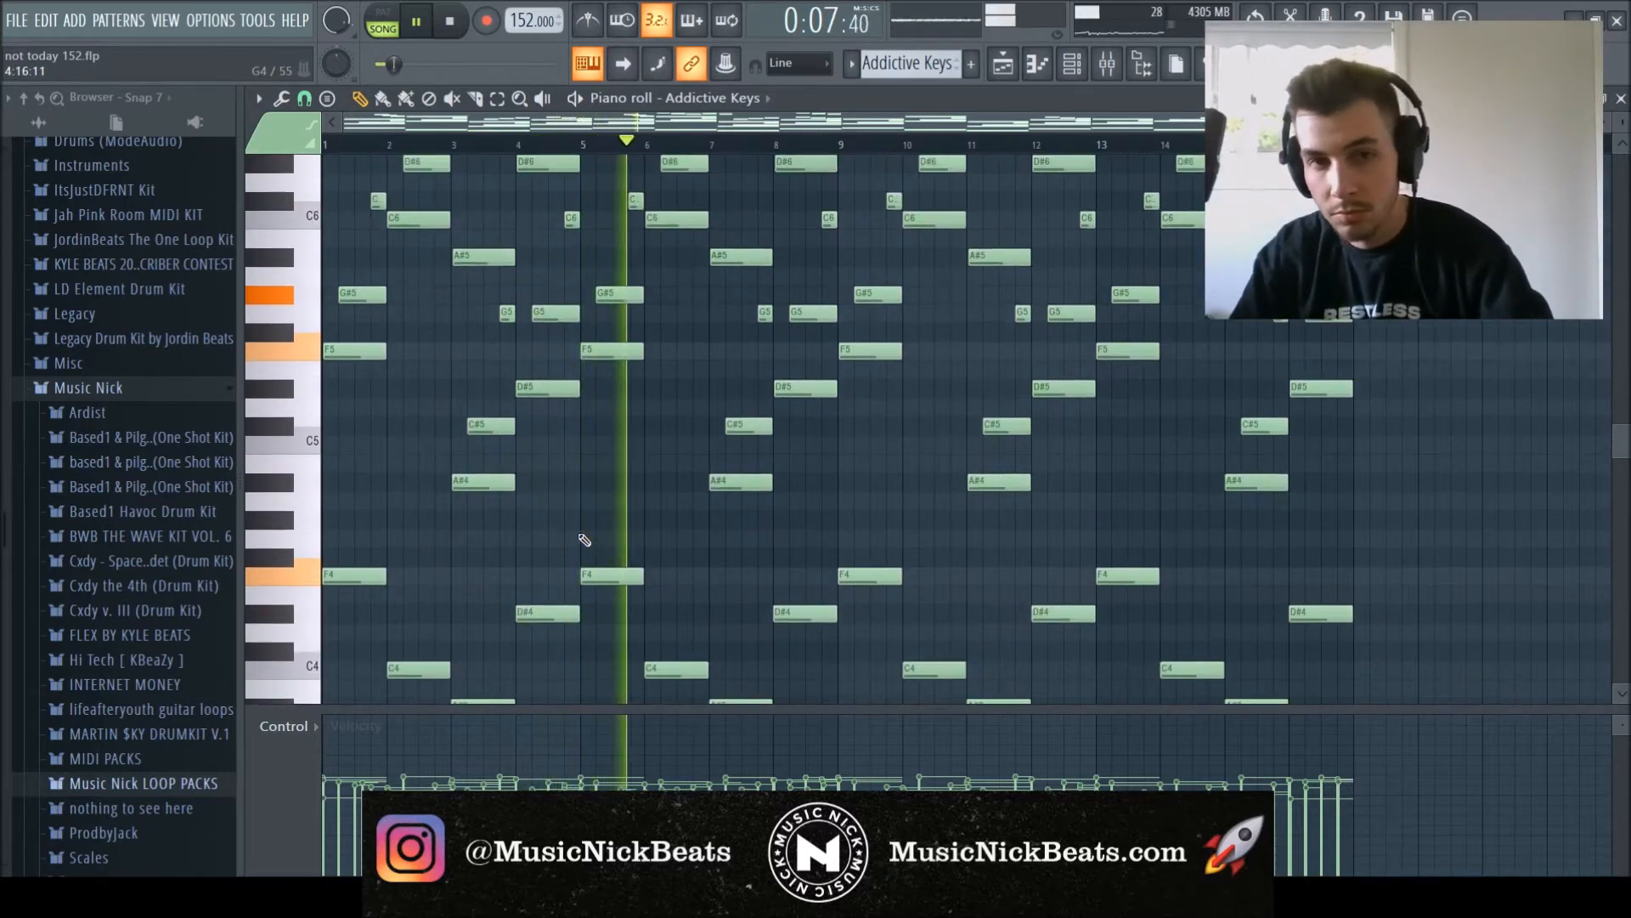
{"action": "scroll", "coordinate": [585, 540], "scroll_direction": "up", "scroll_amount": 9}
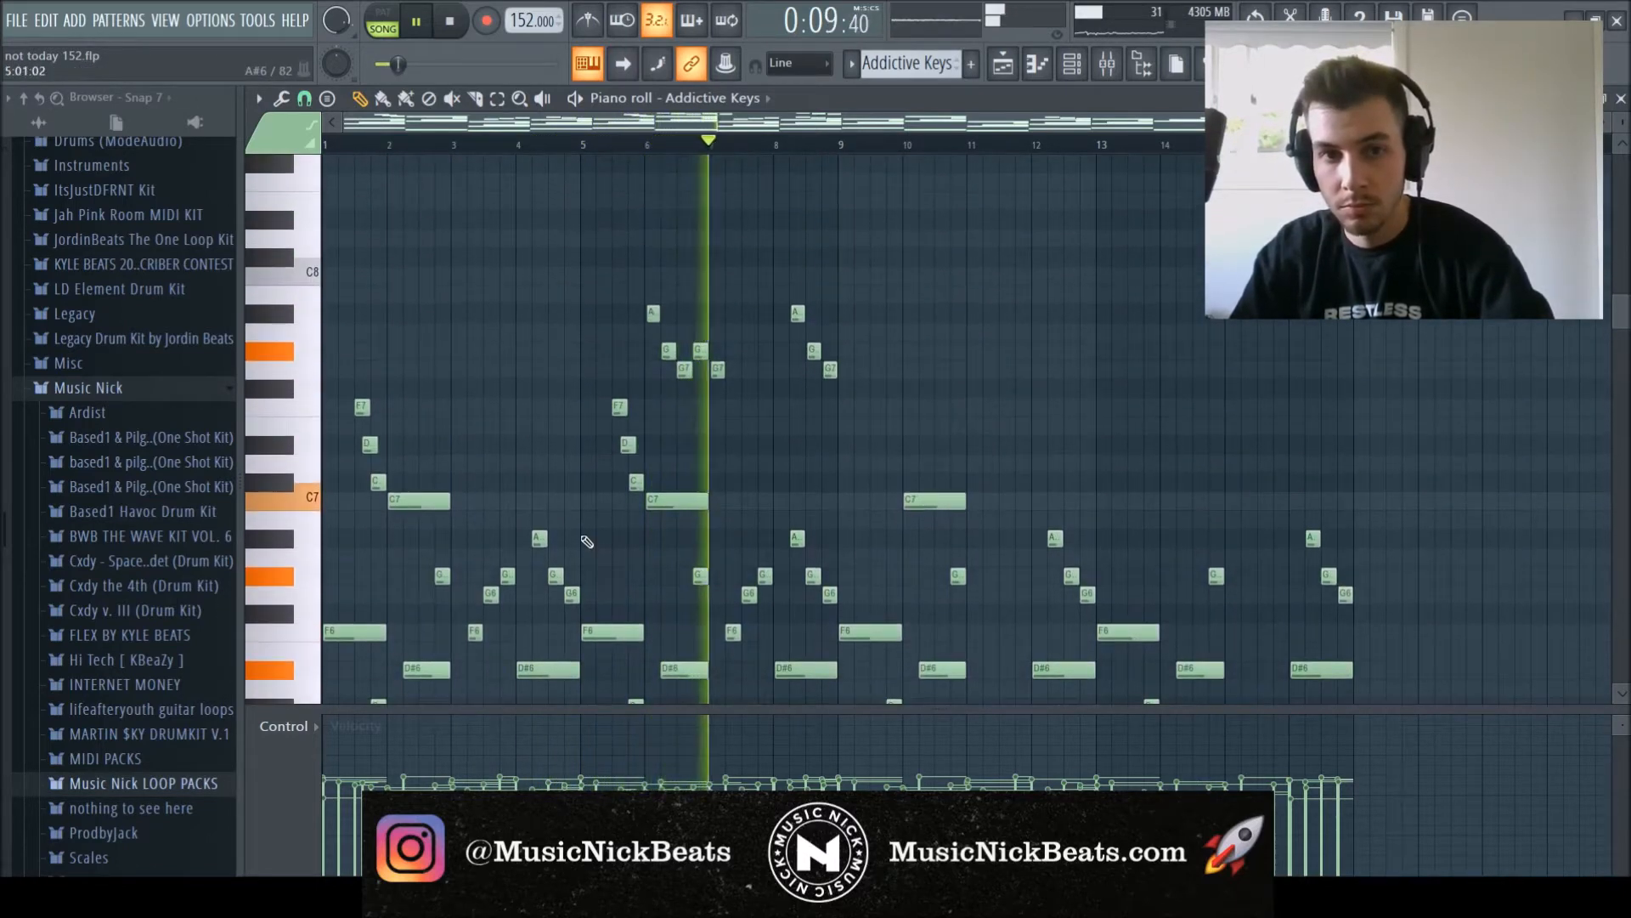
{"action": "scroll", "coordinate": [587, 542], "scroll_direction": "down", "scroll_amount": 2}
{"action": "scroll", "coordinate": [587, 542], "scroll_direction": "up", "scroll_amount": 3}
{"action": "scroll", "coordinate": [587, 542], "scroll_direction": "down", "scroll_amount": 1}
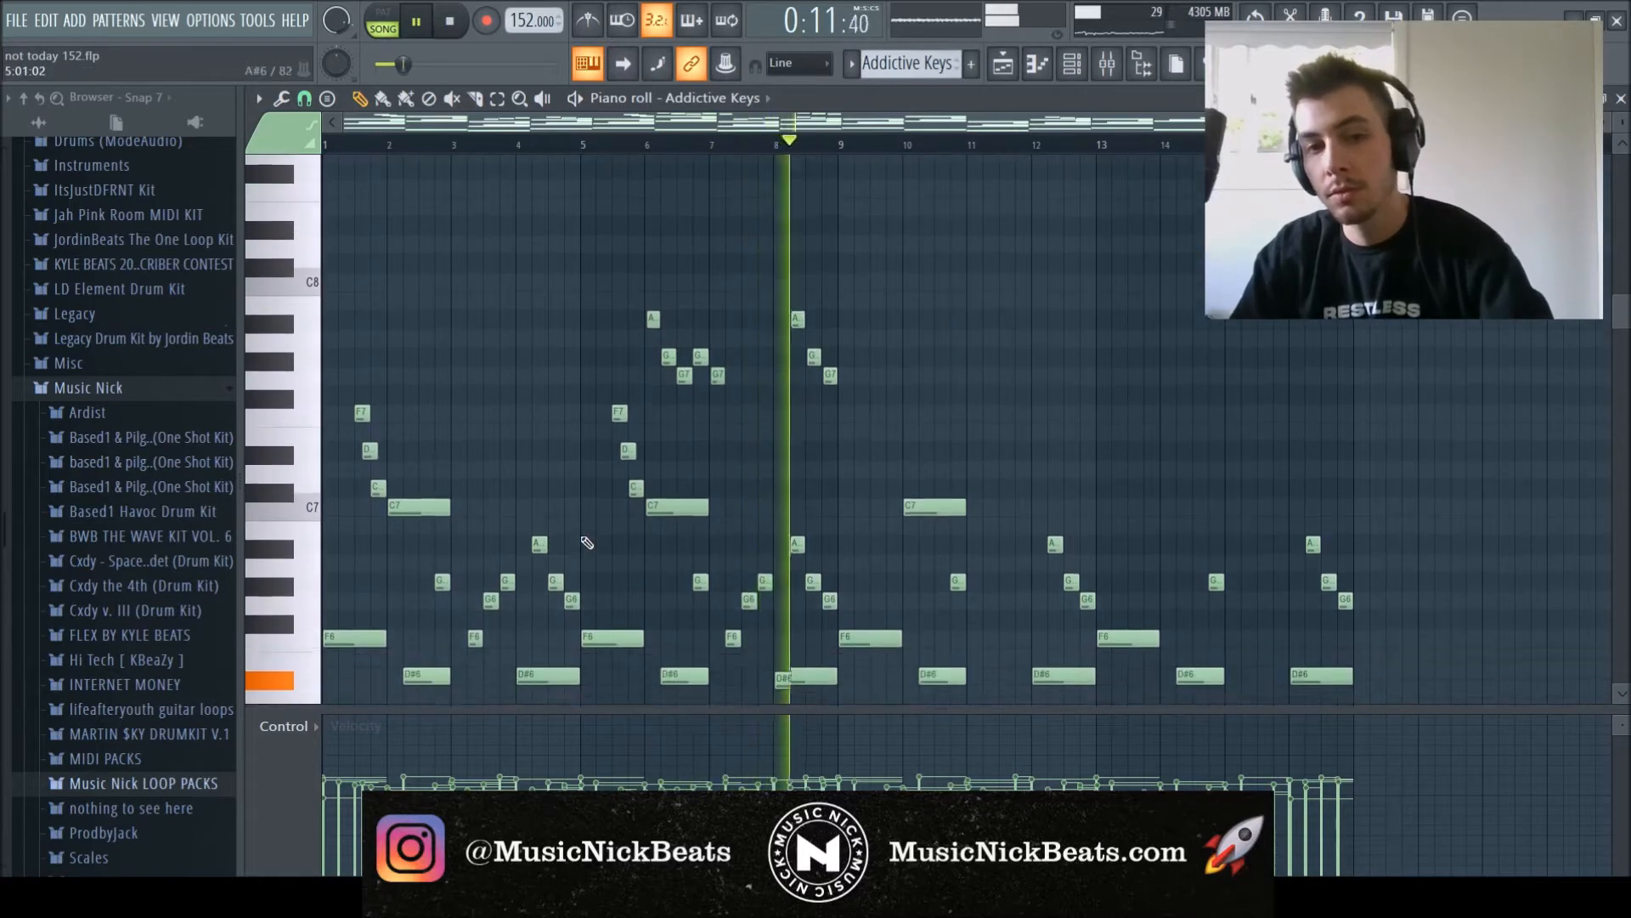
{"action": "scroll", "coordinate": [587, 542], "scroll_direction": "down", "scroll_amount": 5}
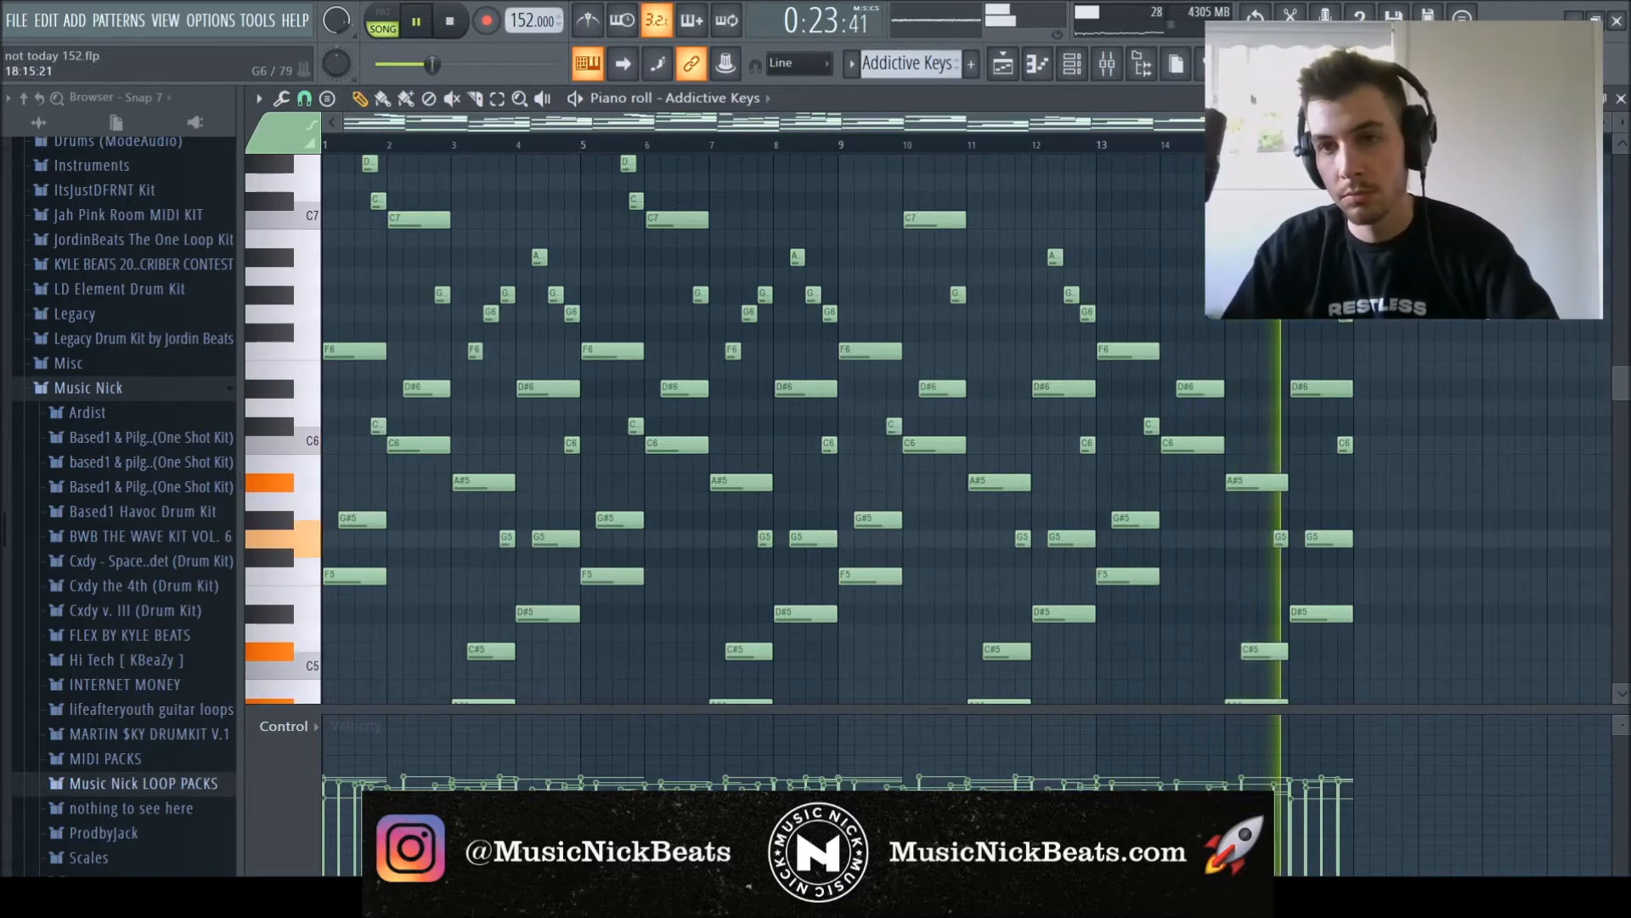
{"action": "scroll", "coordinate": [1485, 315], "scroll_direction": "down", "scroll_amount": 2}
Show the playlist, listen to the layered instruments from bar 17 onward and replay the section from bar 33.
{"action": "key", "text": "F7"}
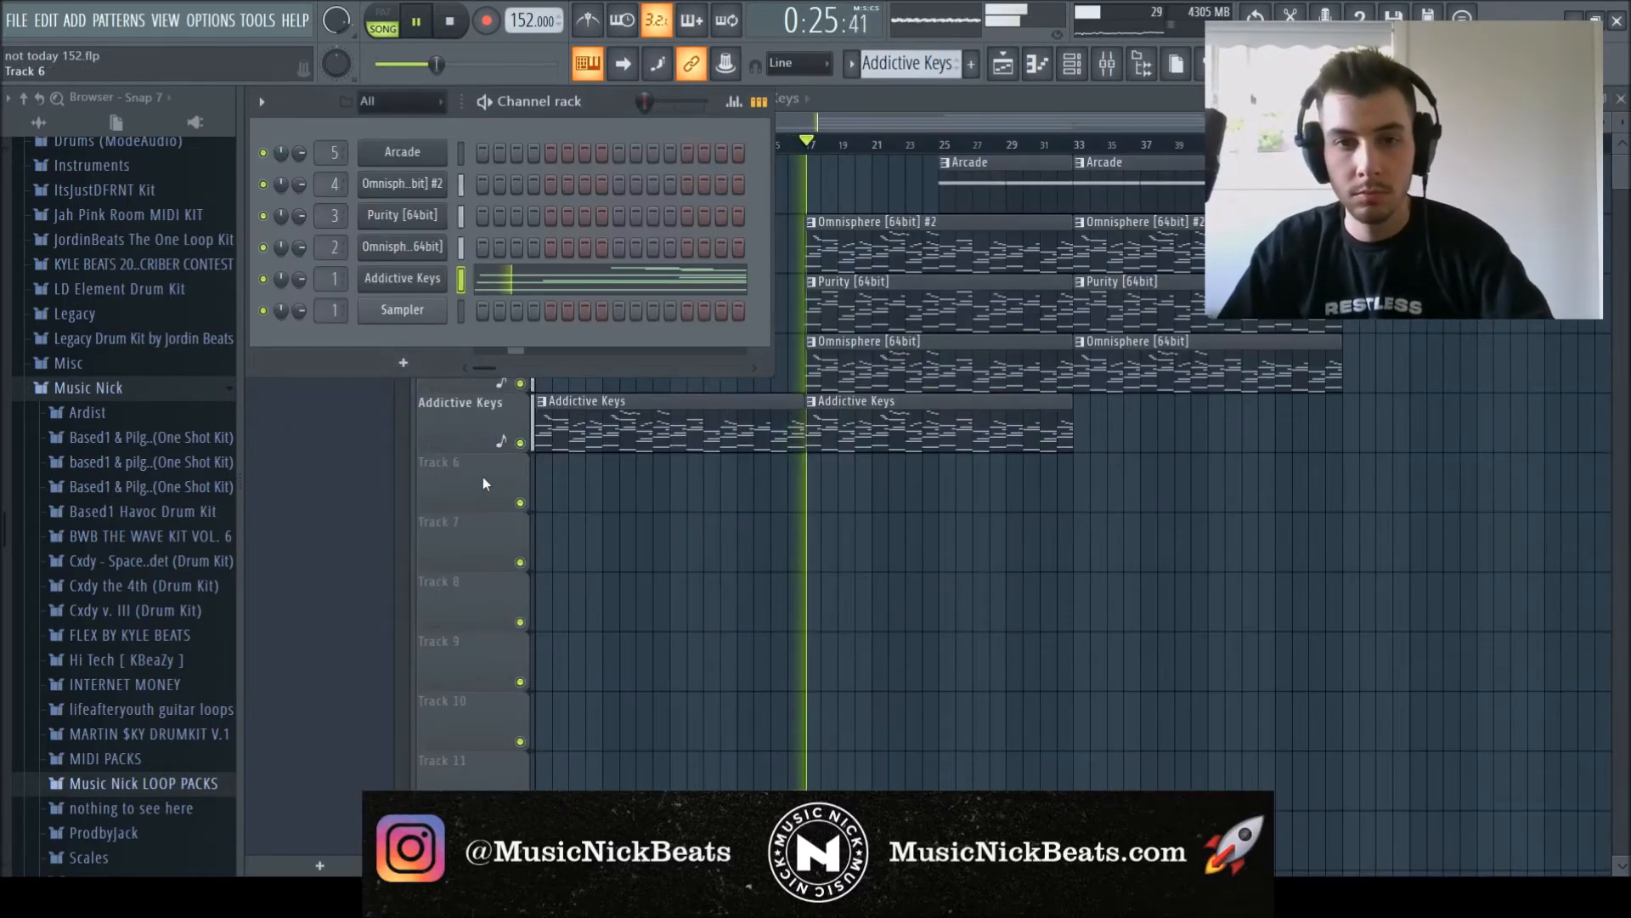
{"action": "key", "text": "F6"}
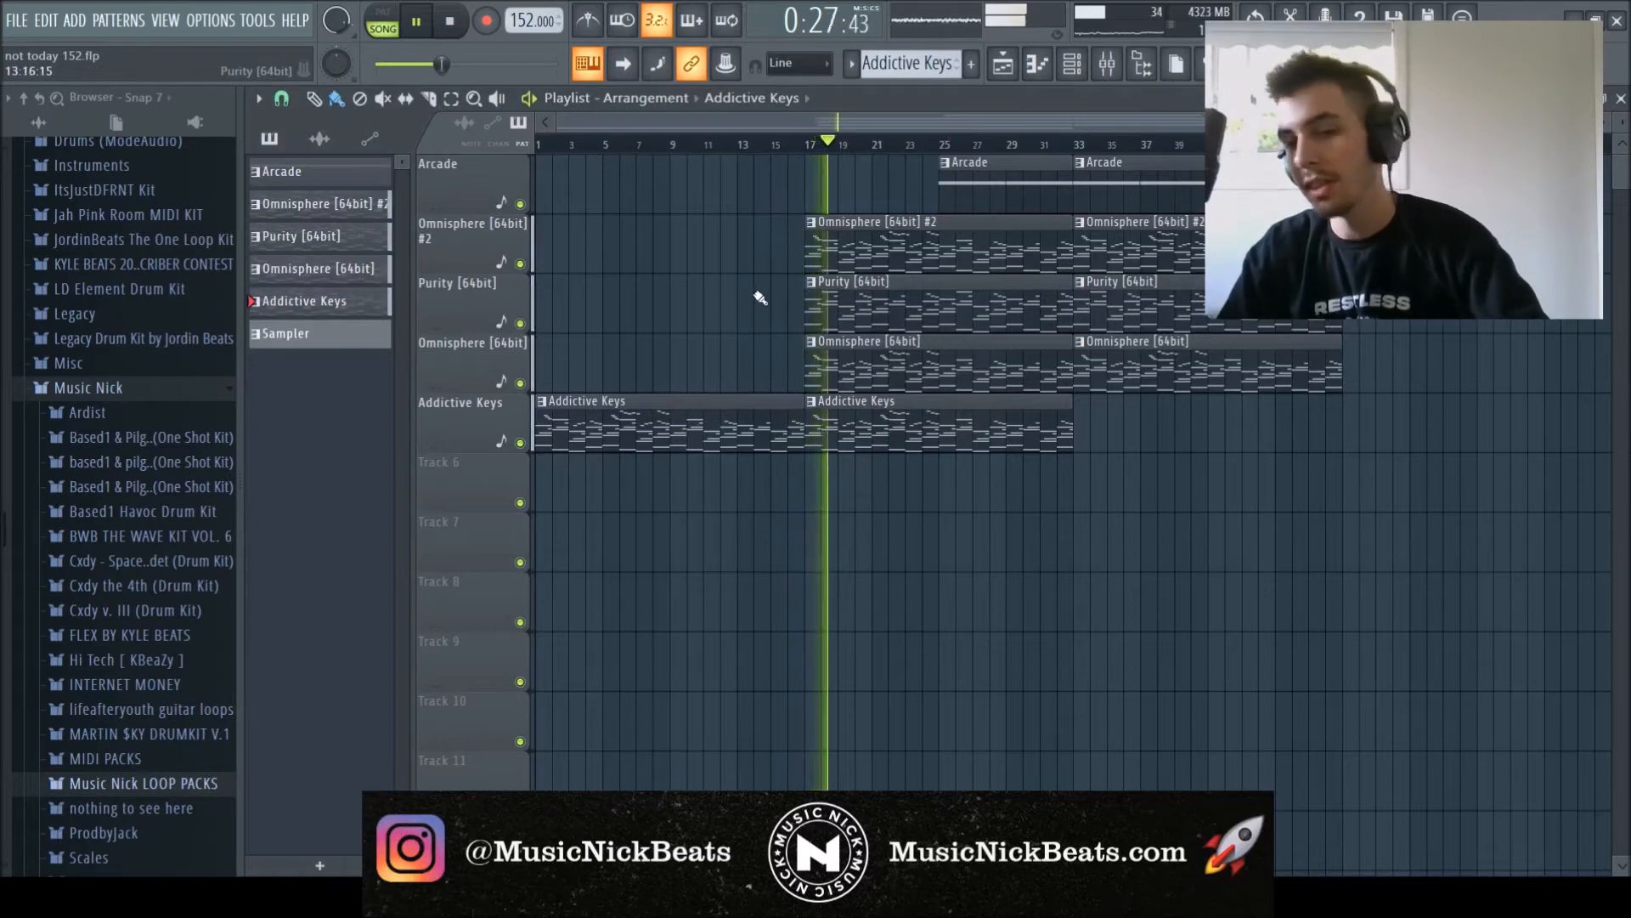
{"action": "left_click_drag", "start_coordinate": [812, 120], "coordinate": [1050, 281]}
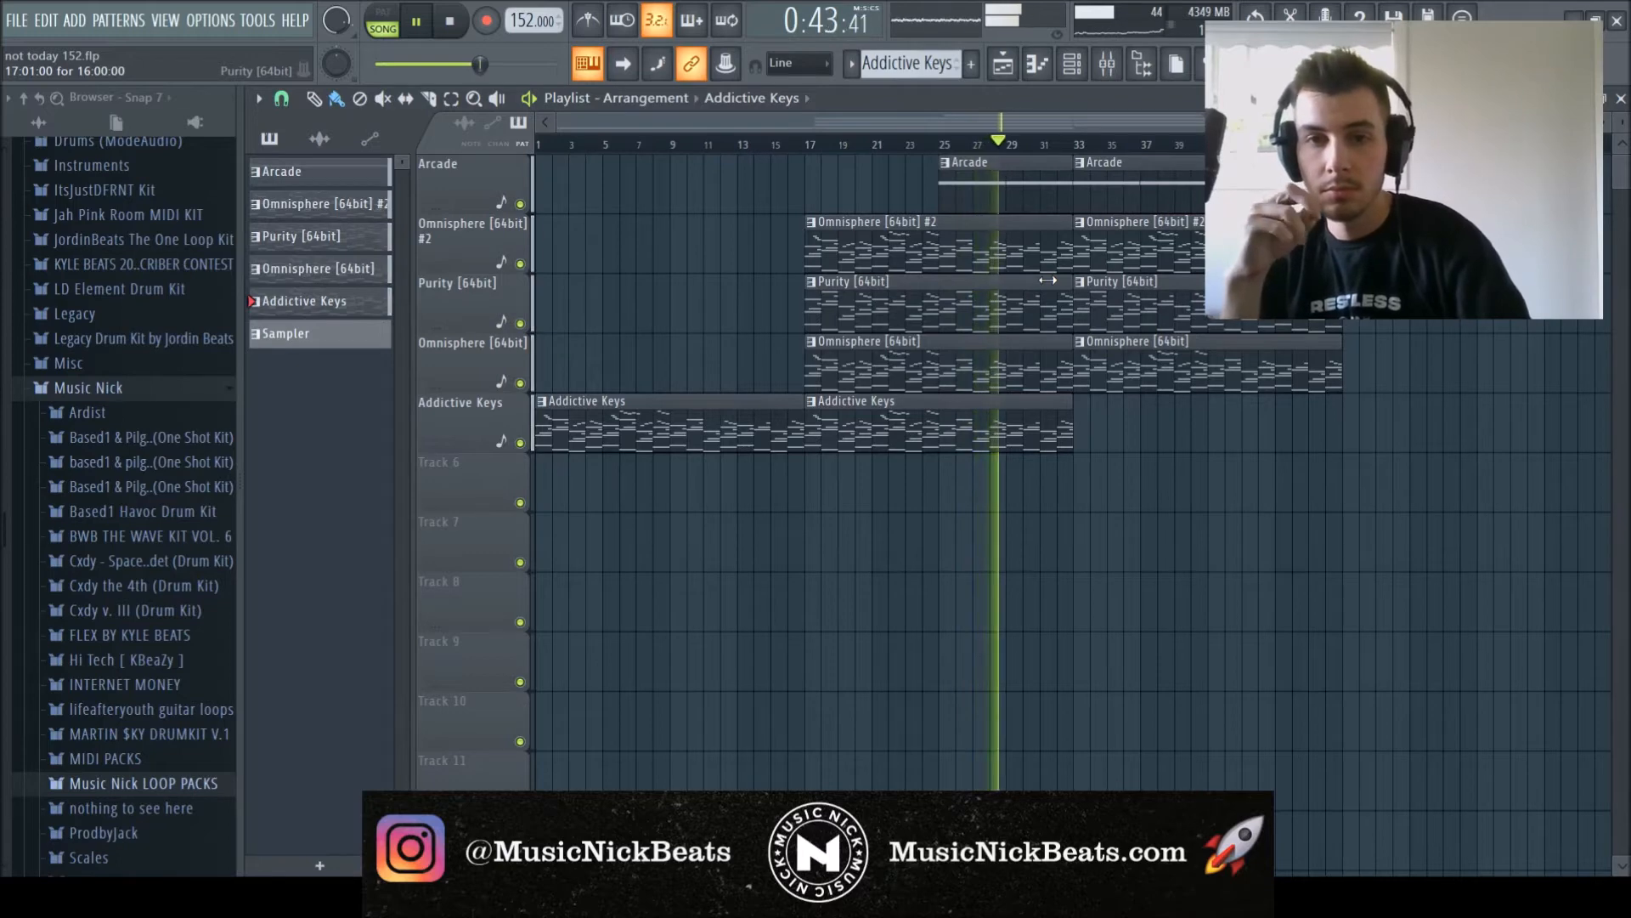
{"action": "key", "text": "space"}
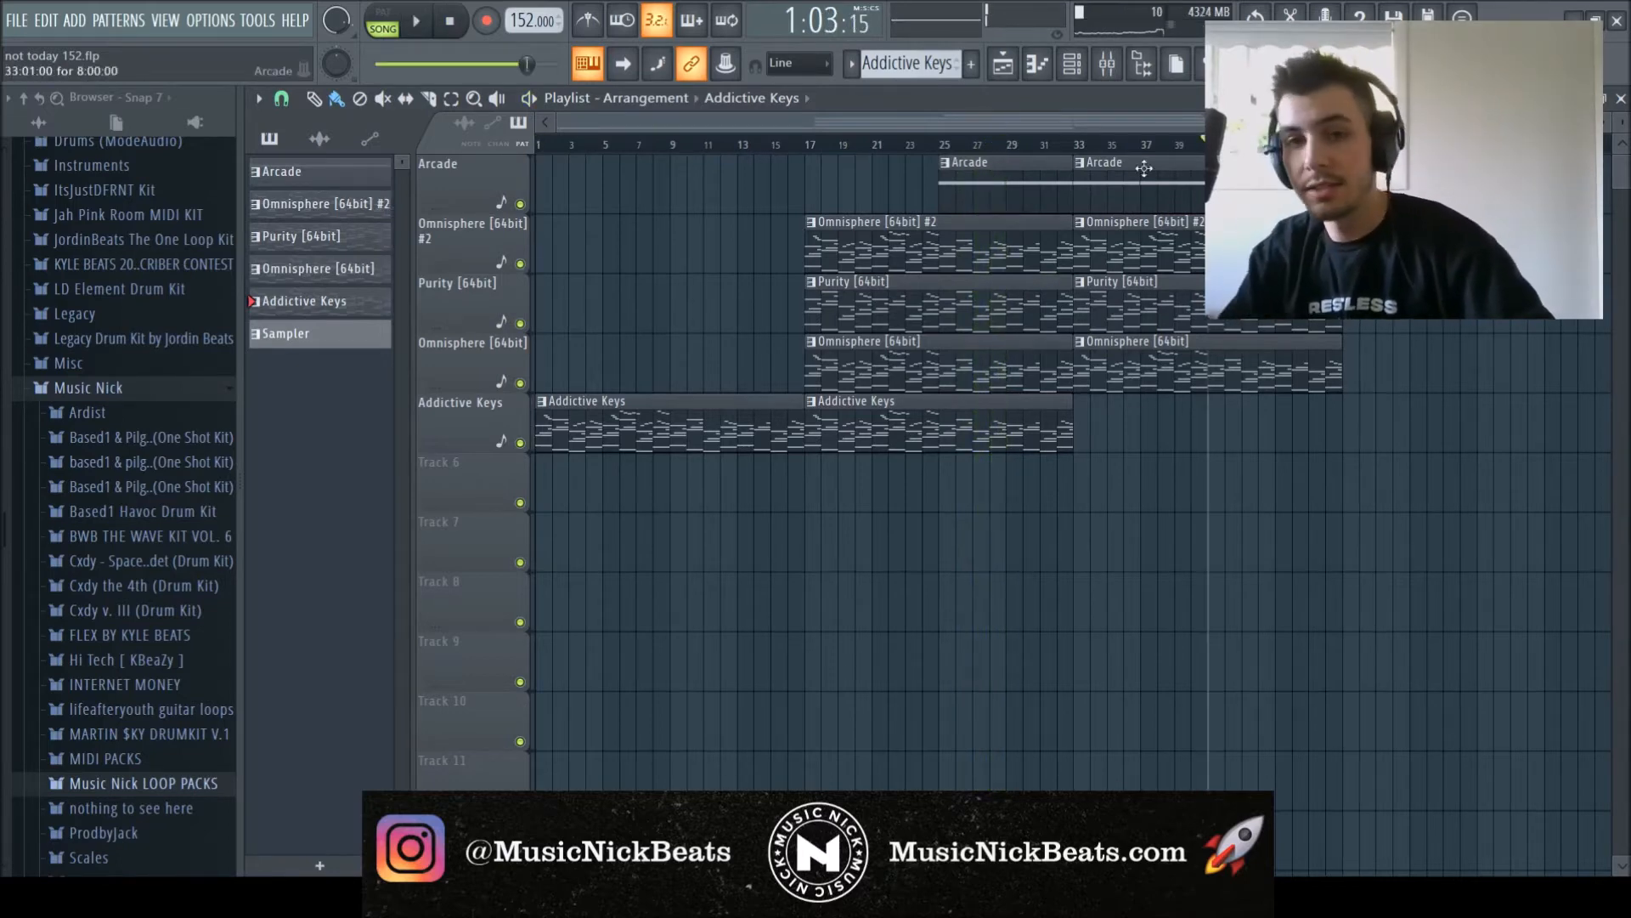
{"action": "left_click", "coordinate": [1079, 144]}
{"action": "key", "text": "space"}
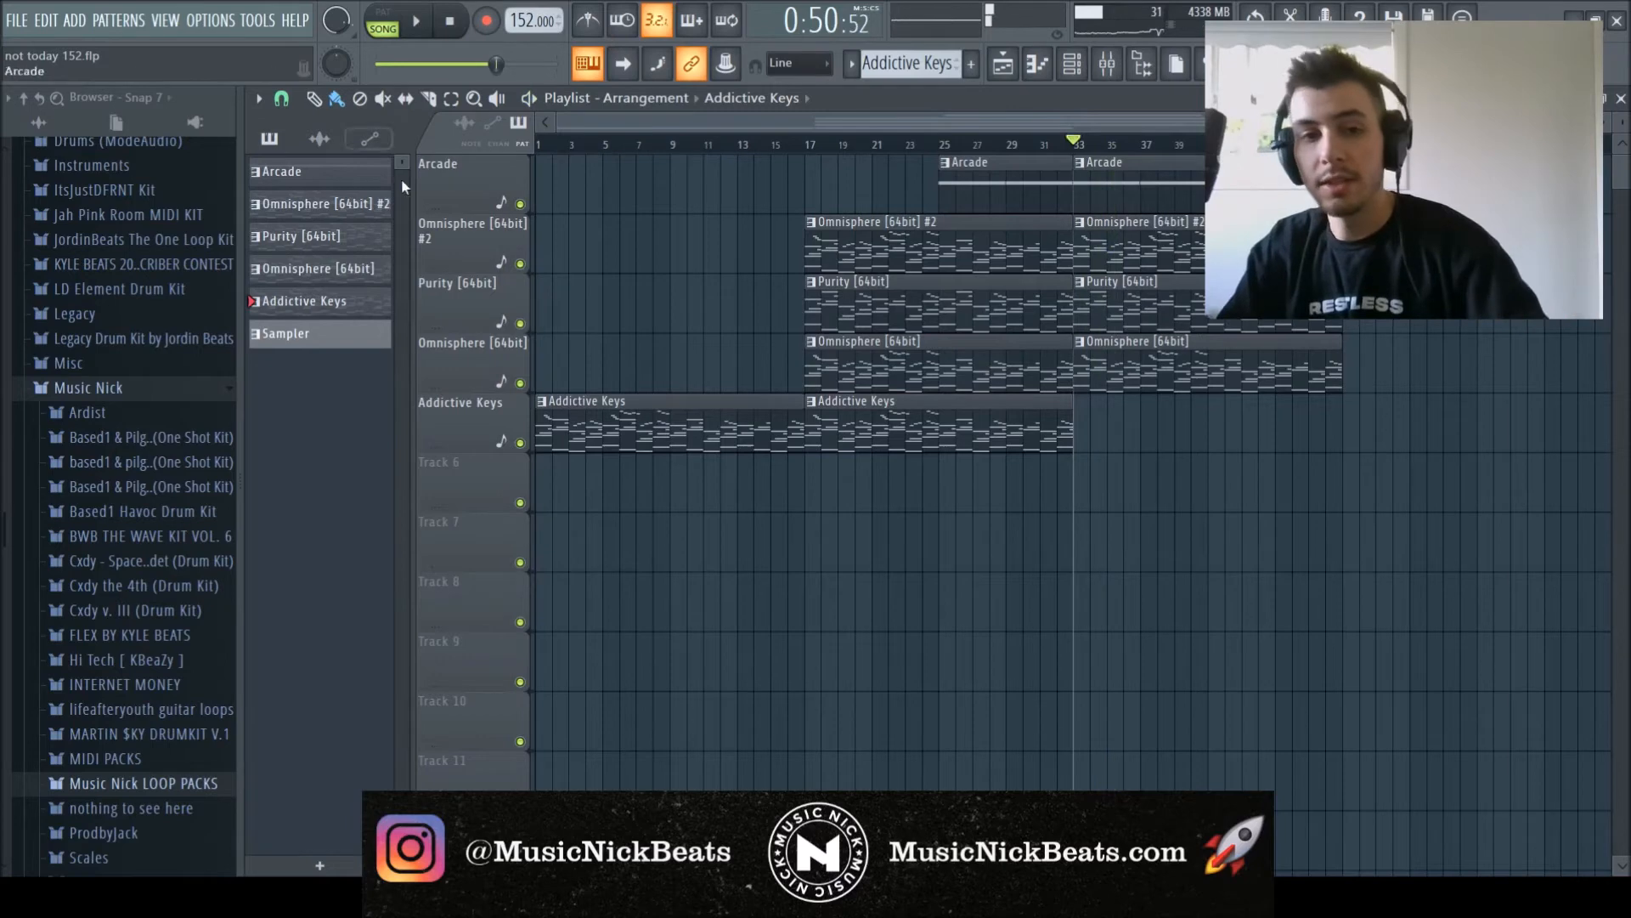
Solo the Omnisphere [64bit] track, view its bells - pyramid patch and play the part from bar 17.
{"action": "left_click", "coordinate": [807, 144]}
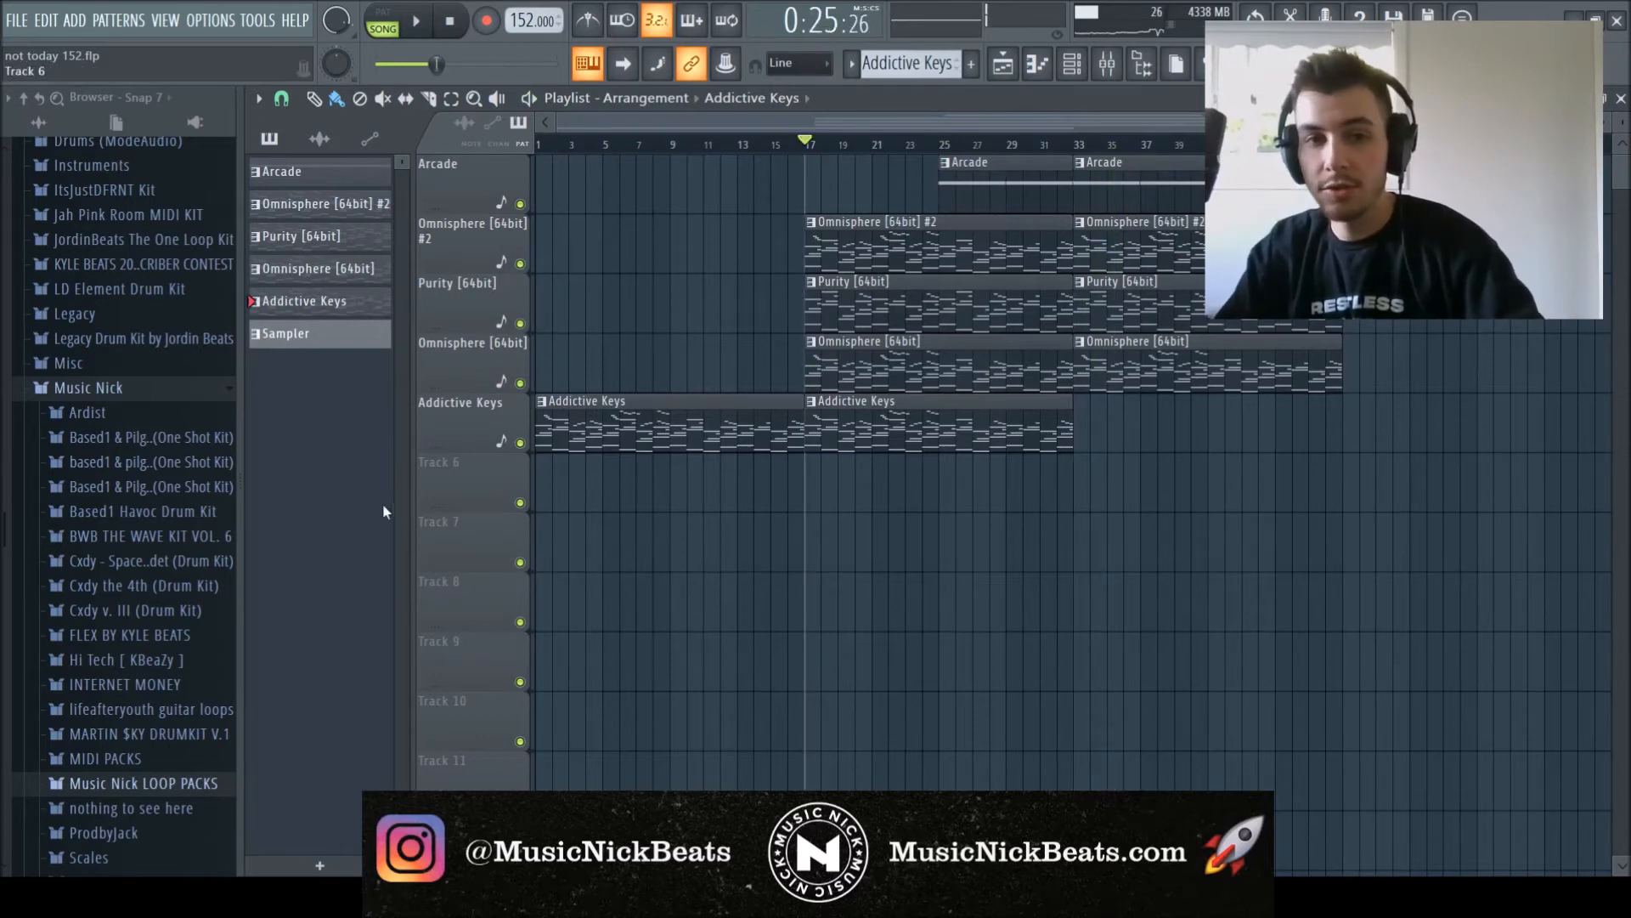
{"action": "right_click", "coordinate": [519, 383]}
{"action": "key", "text": "F6"}
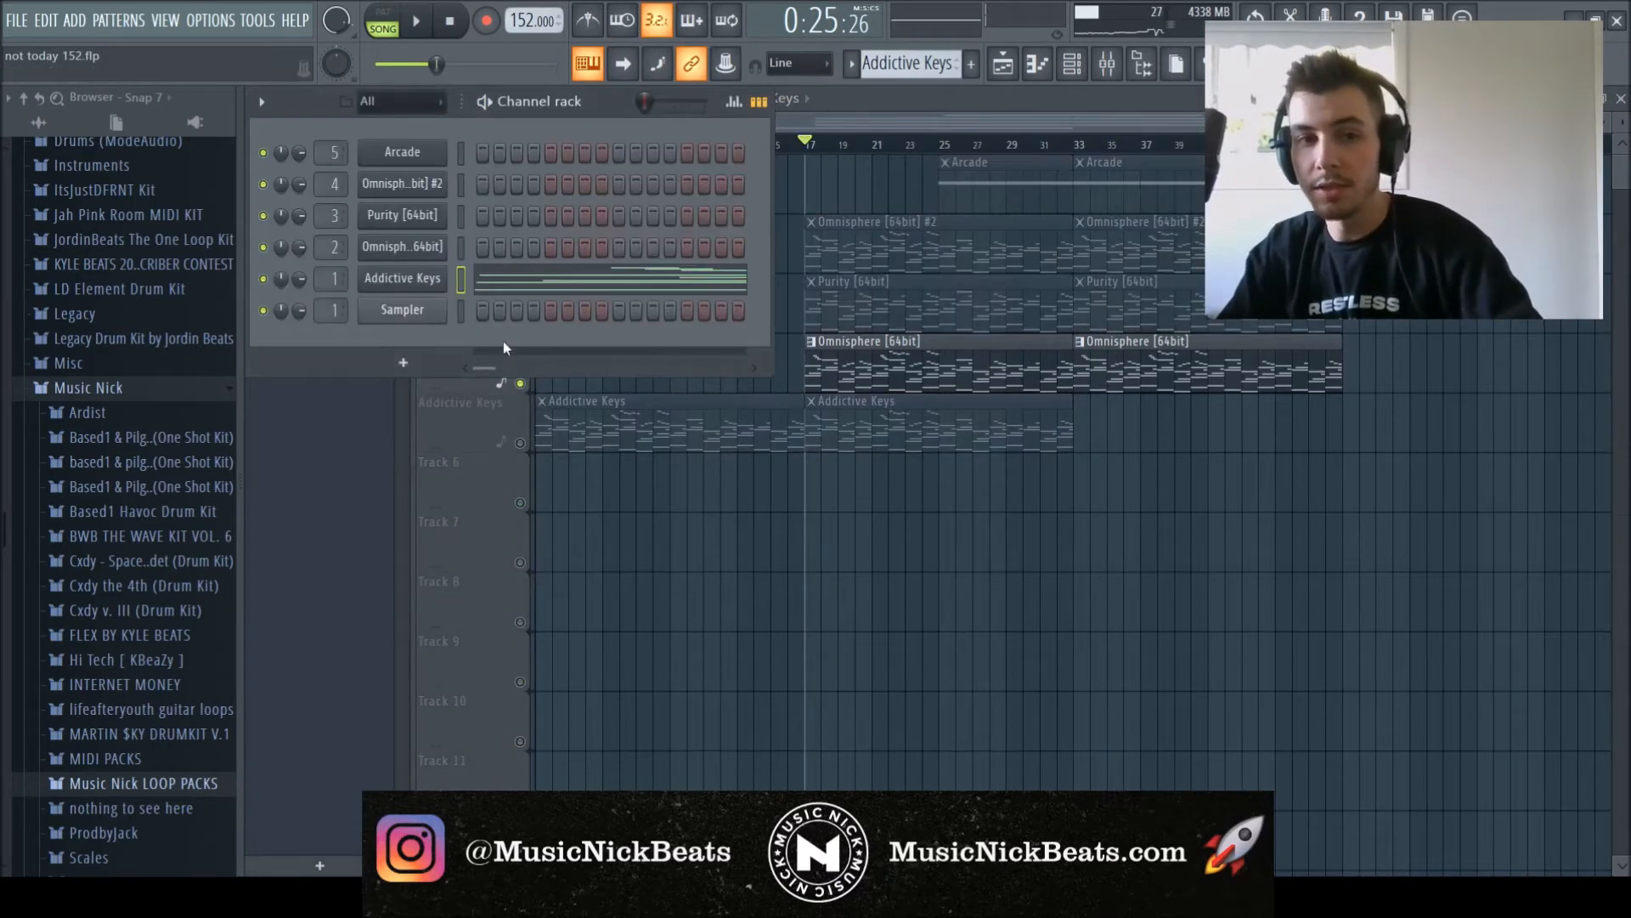
{"action": "left_click", "coordinate": [412, 251]}
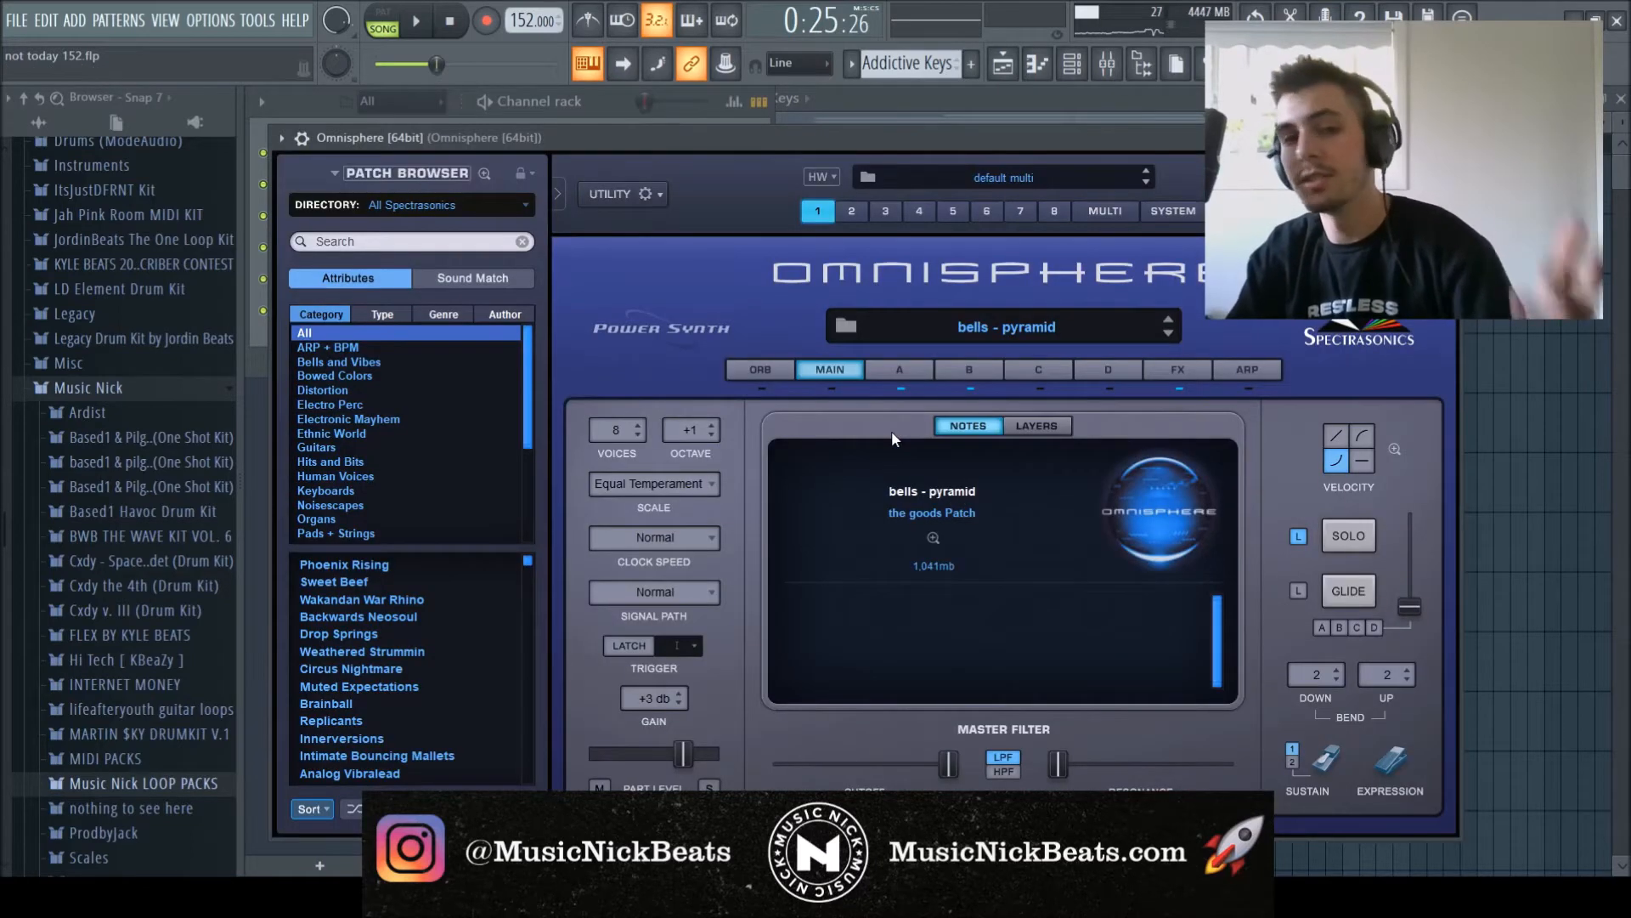
{"action": "left_click", "coordinate": [423, 21]}
{"action": "key", "text": "Escape"}
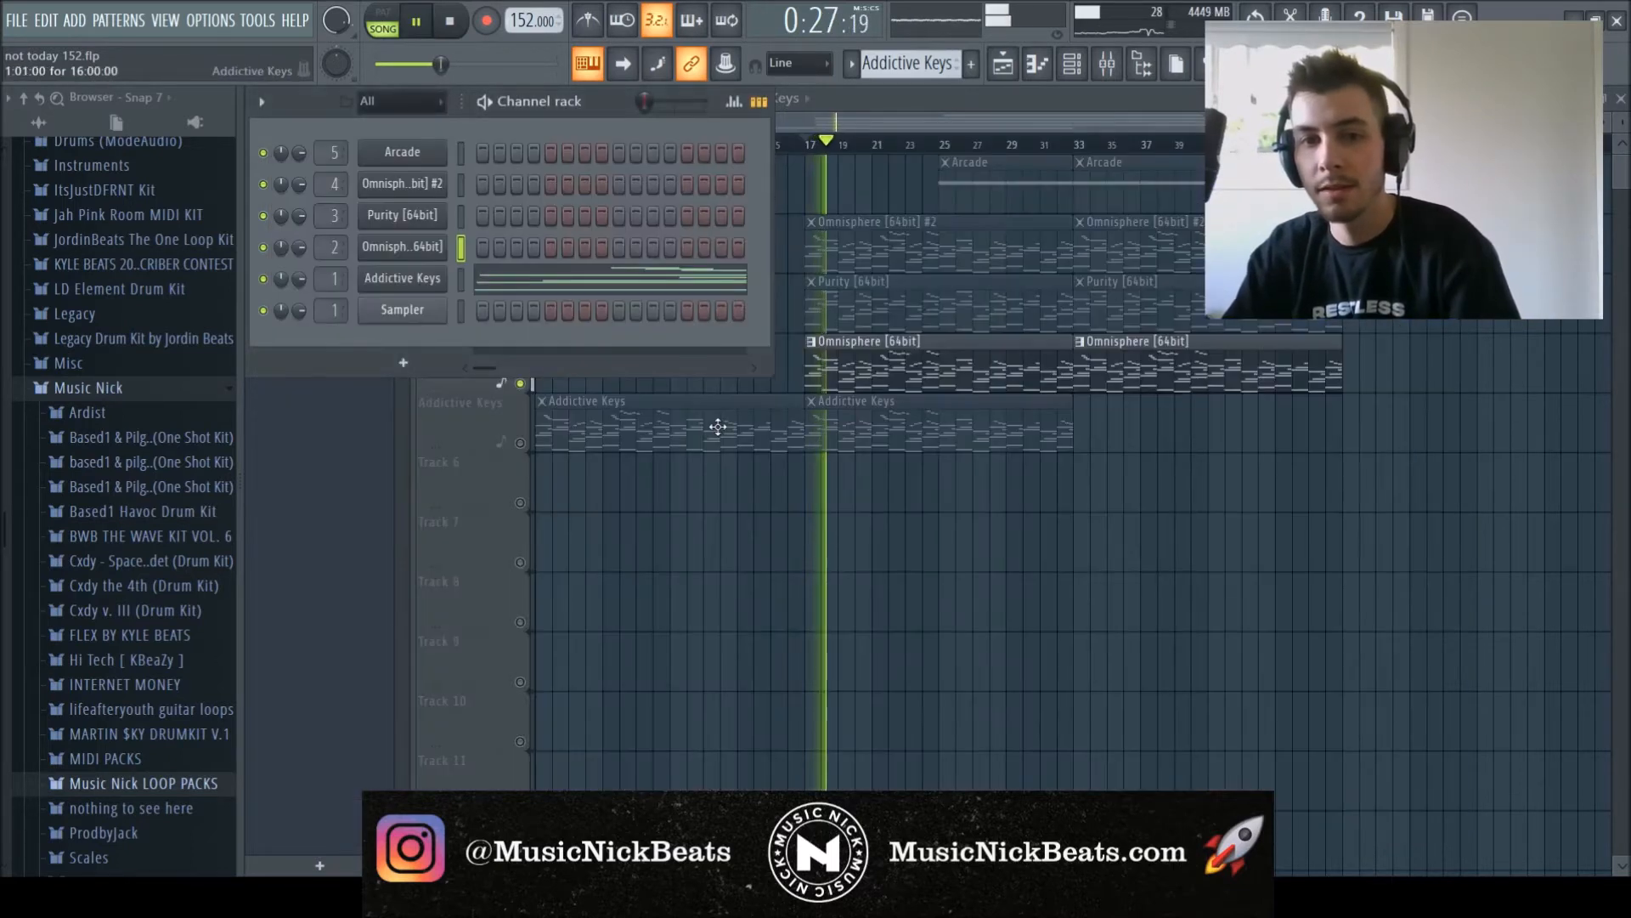
Solo the Purity [64bit] track in the playlist, listen to its part and stop playback.
{"action": "left_click", "coordinate": [450, 430]}
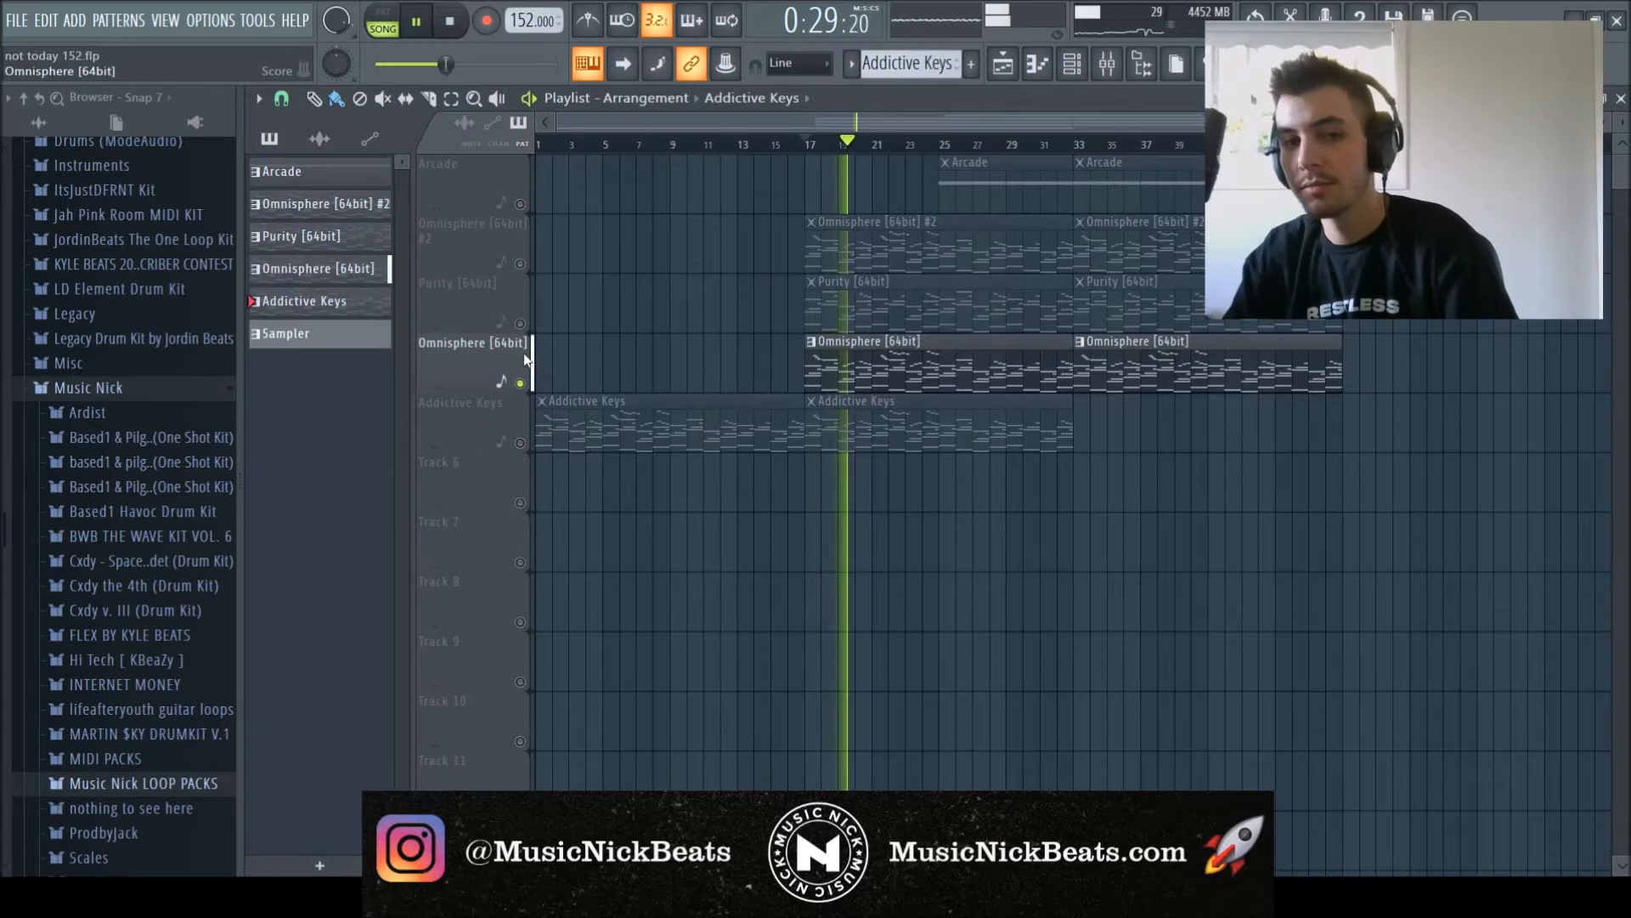
{"action": "left_click", "coordinate": [524, 319]}
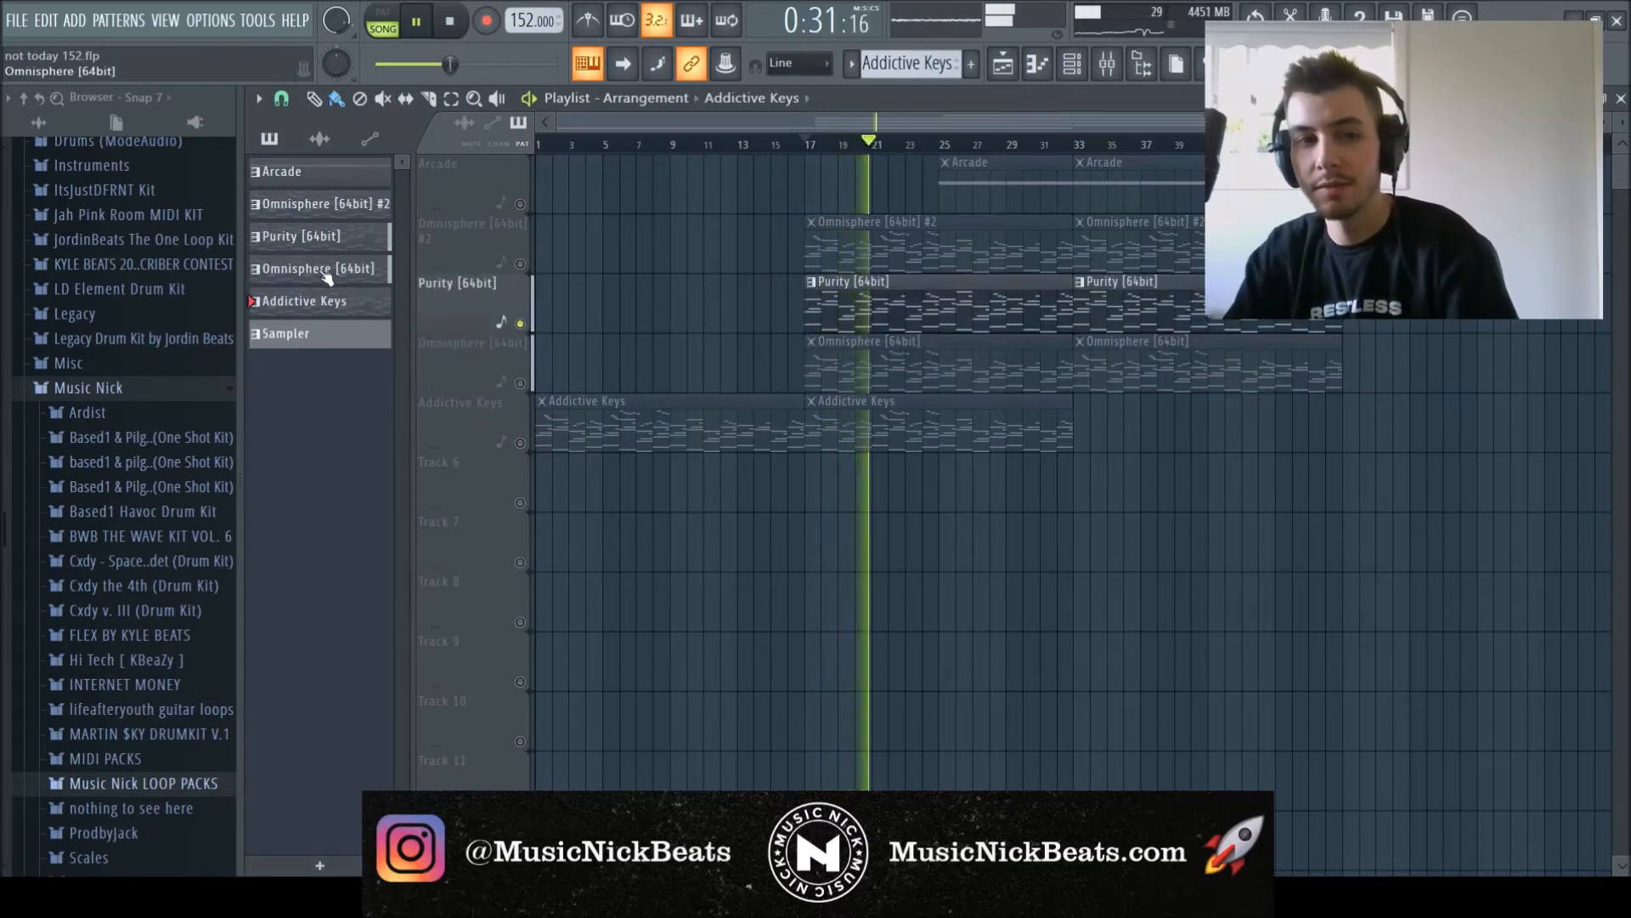
{"action": "key", "text": "space"}
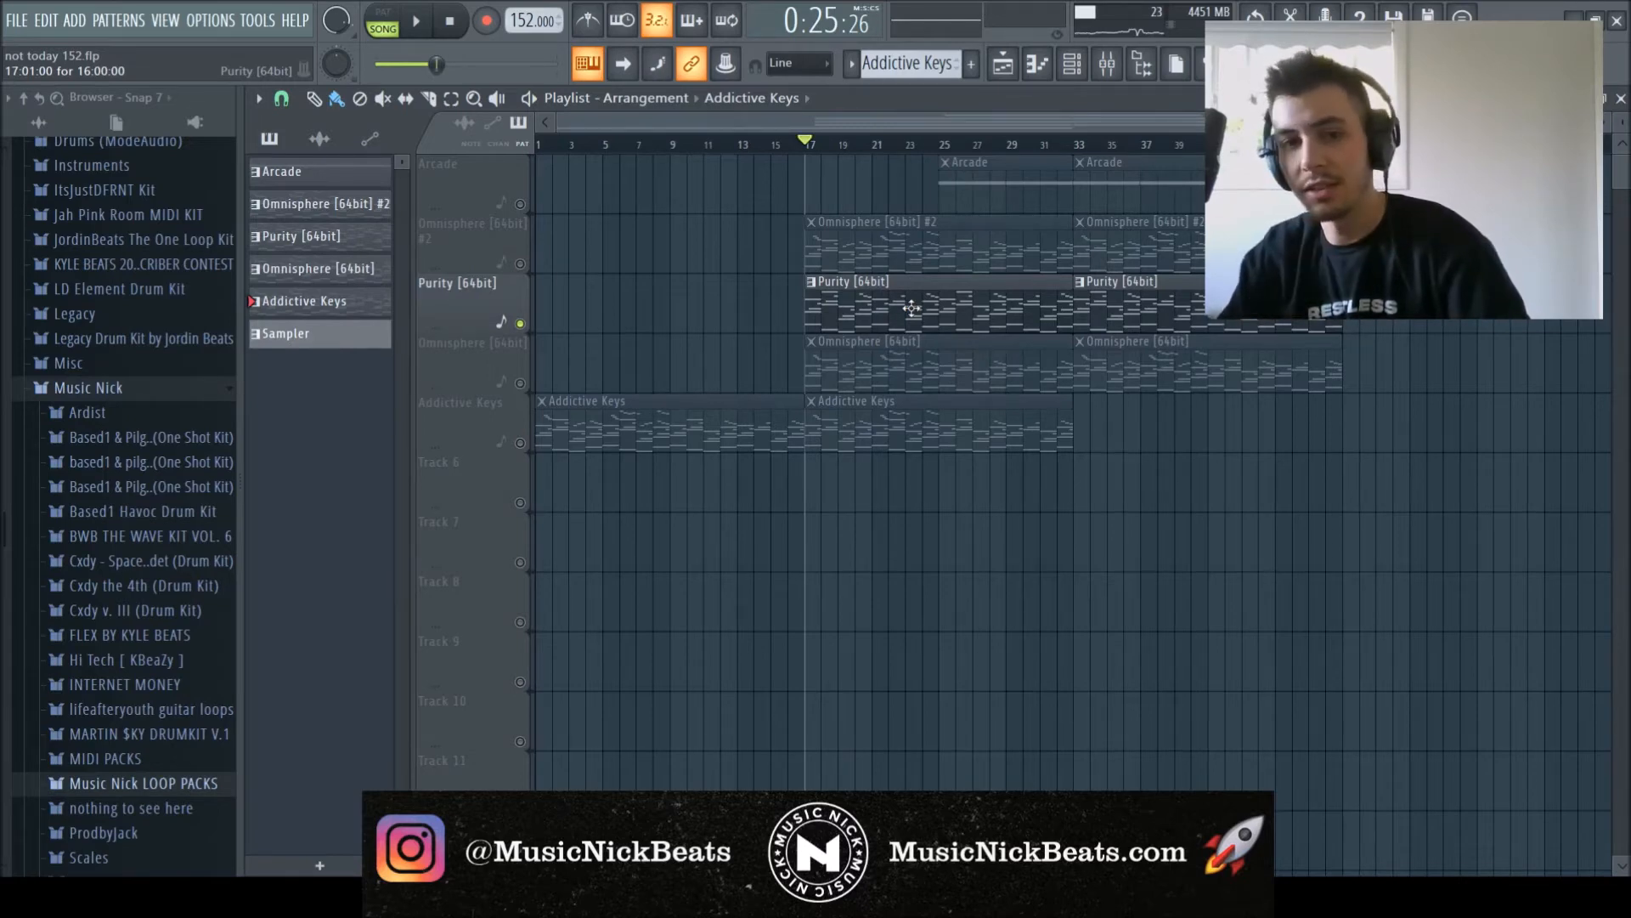
Solo the Omnisphere [64bit] #2 track, play it from bar 17 and view its Pluck - Bottom patch.
{"action": "right_click", "coordinate": [521, 265]}
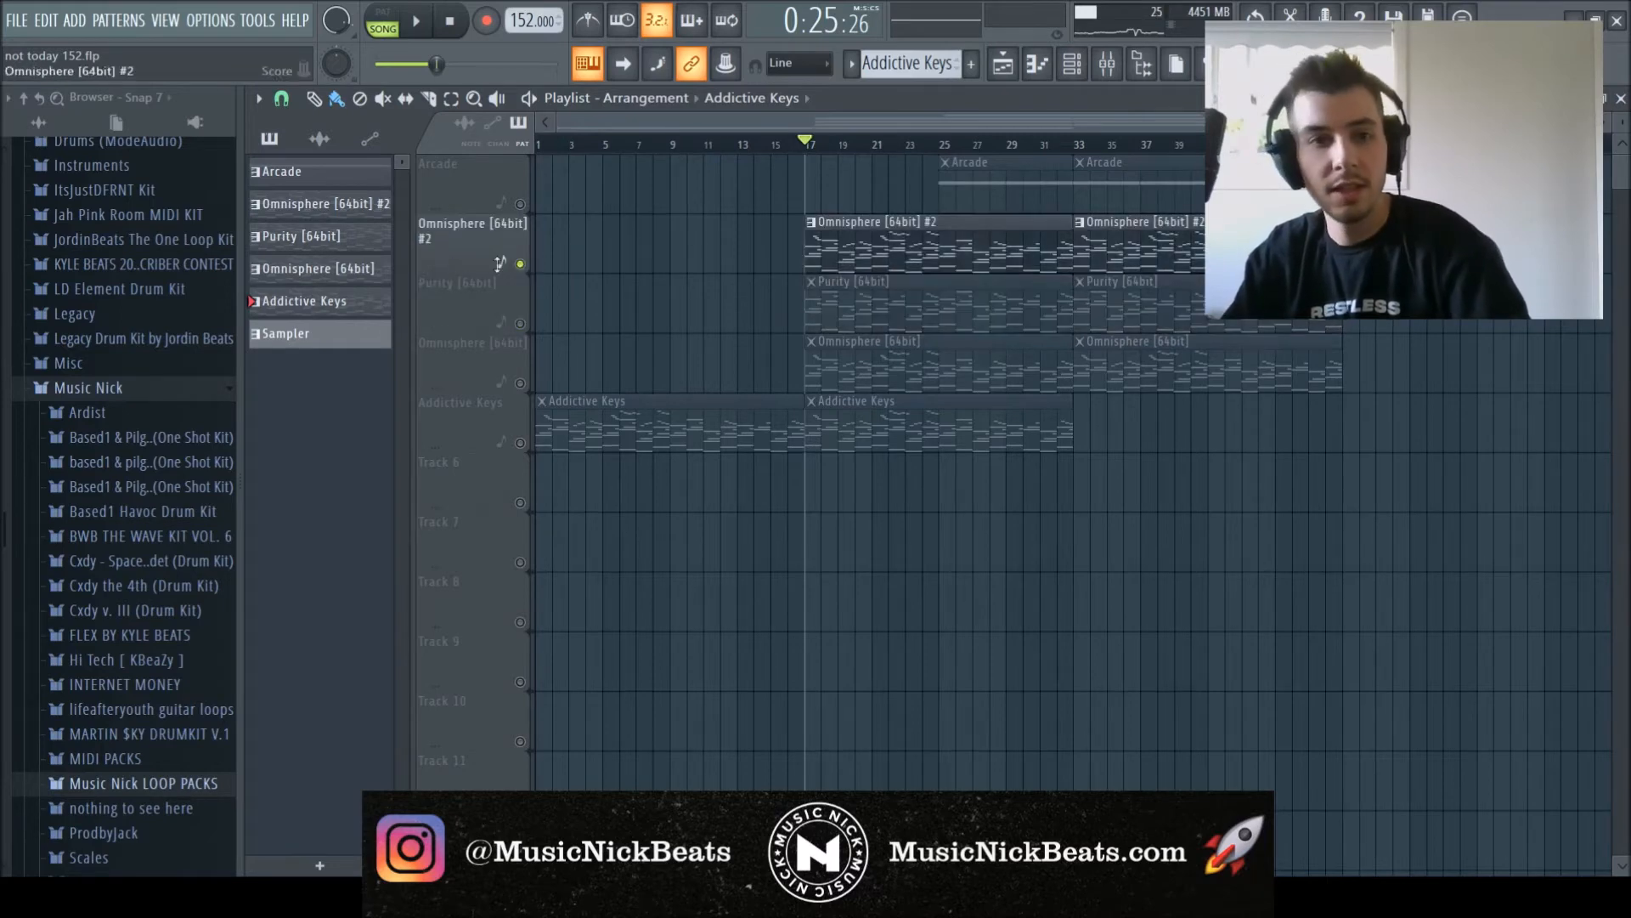
{"action": "key", "text": "F6"}
{"action": "key", "text": "space"}
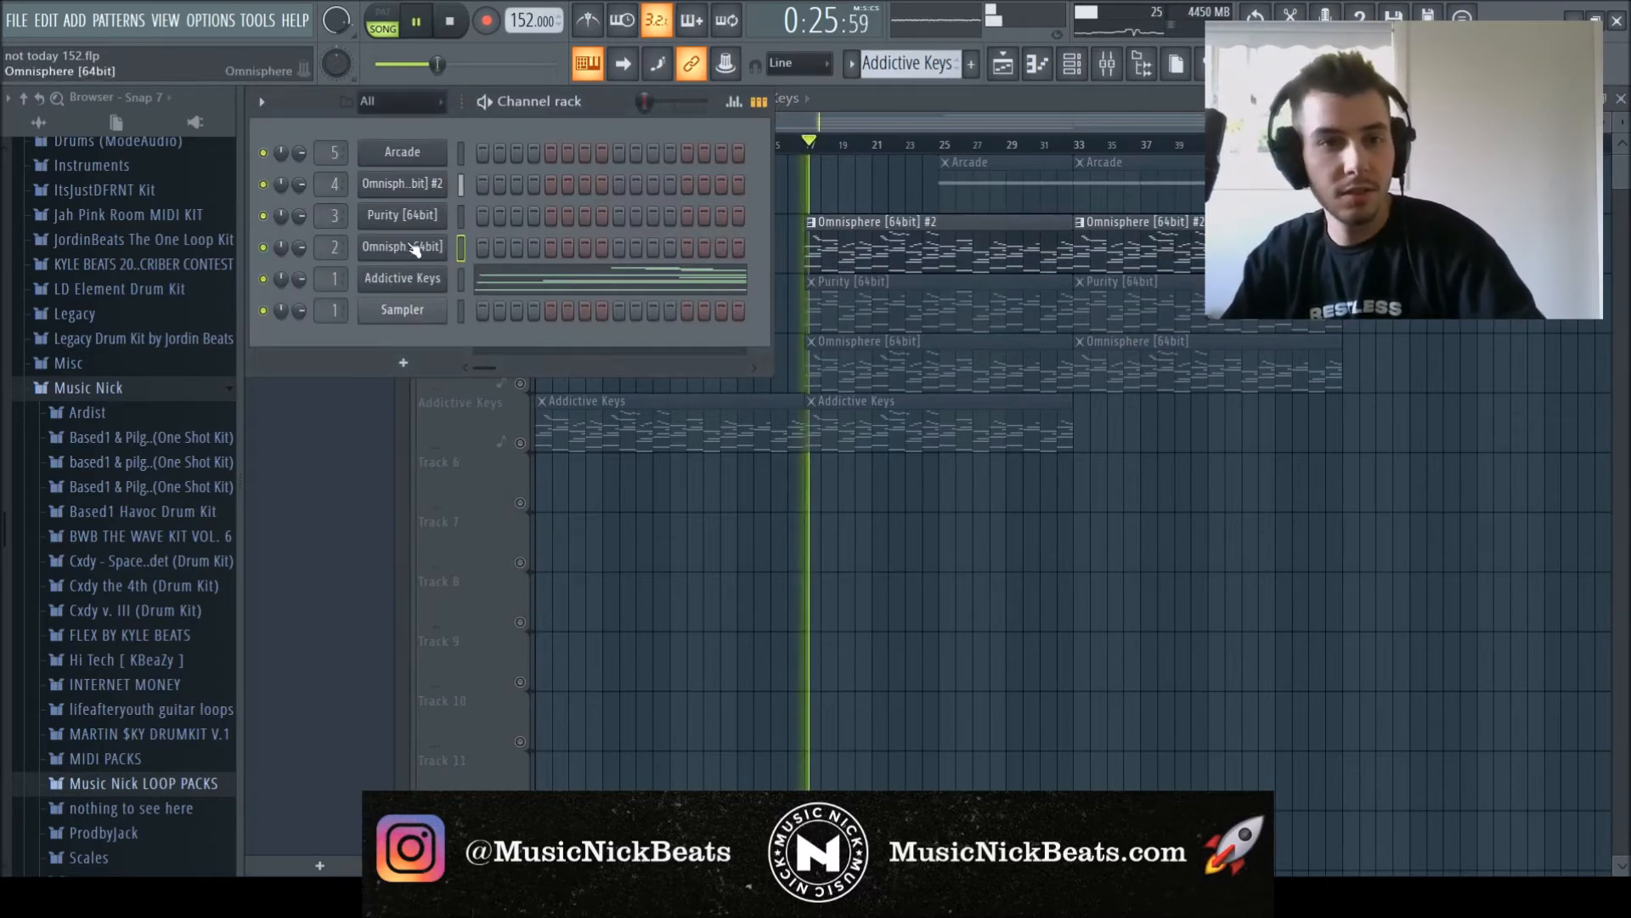
{"action": "left_click", "coordinate": [411, 192]}
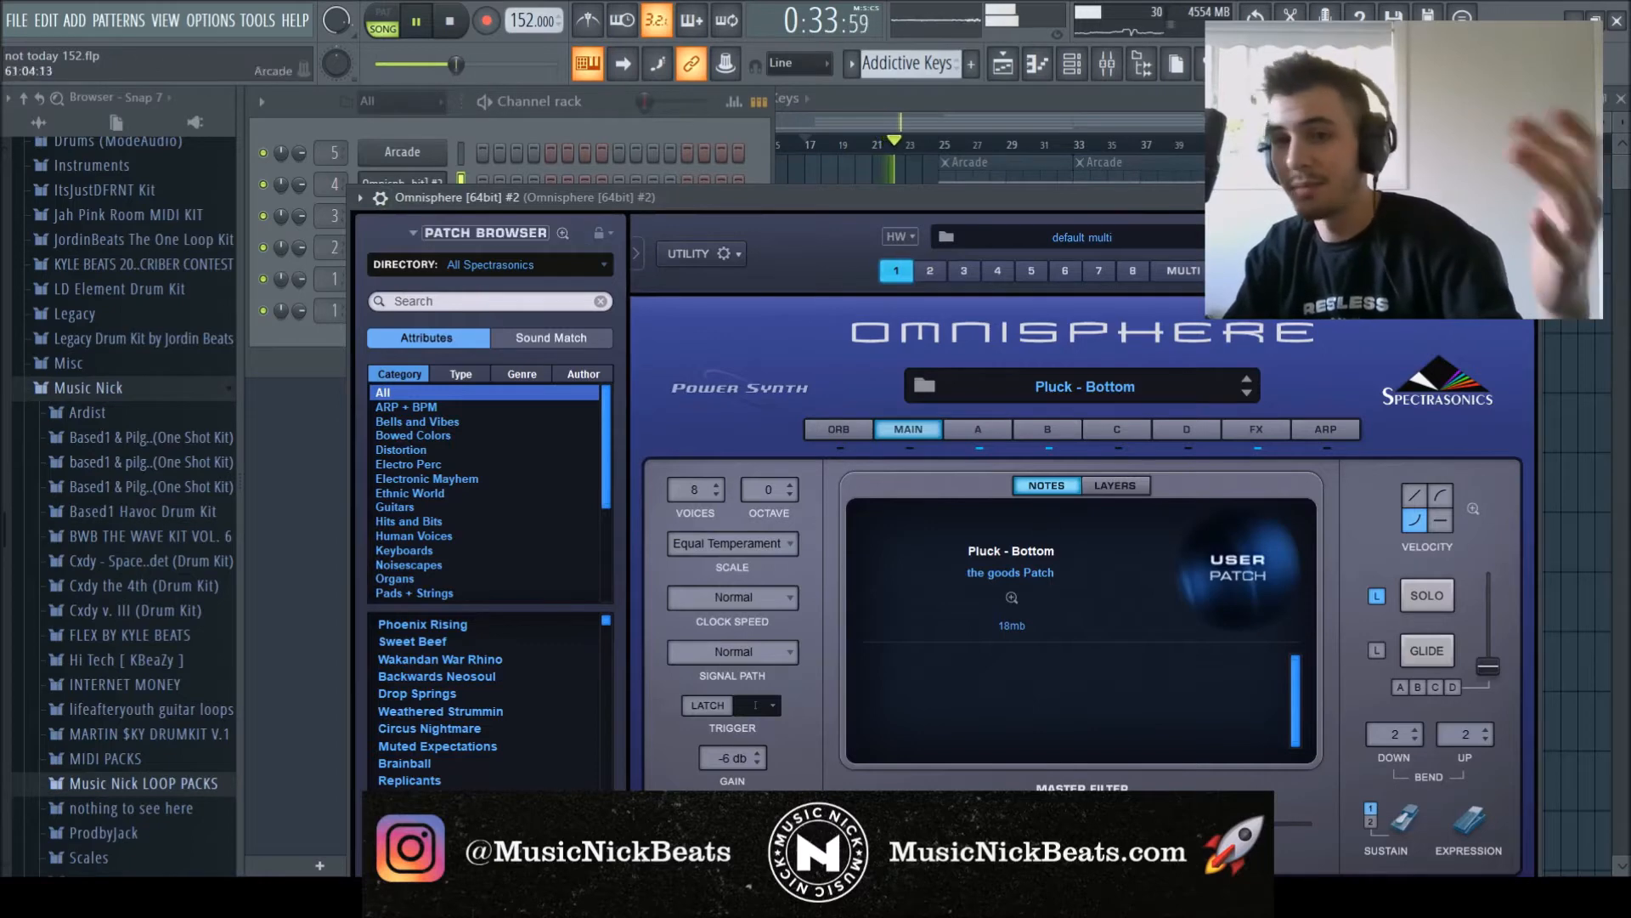
{"action": "left_click", "coordinate": [1526, 197]}
{"action": "key", "text": "F6"}
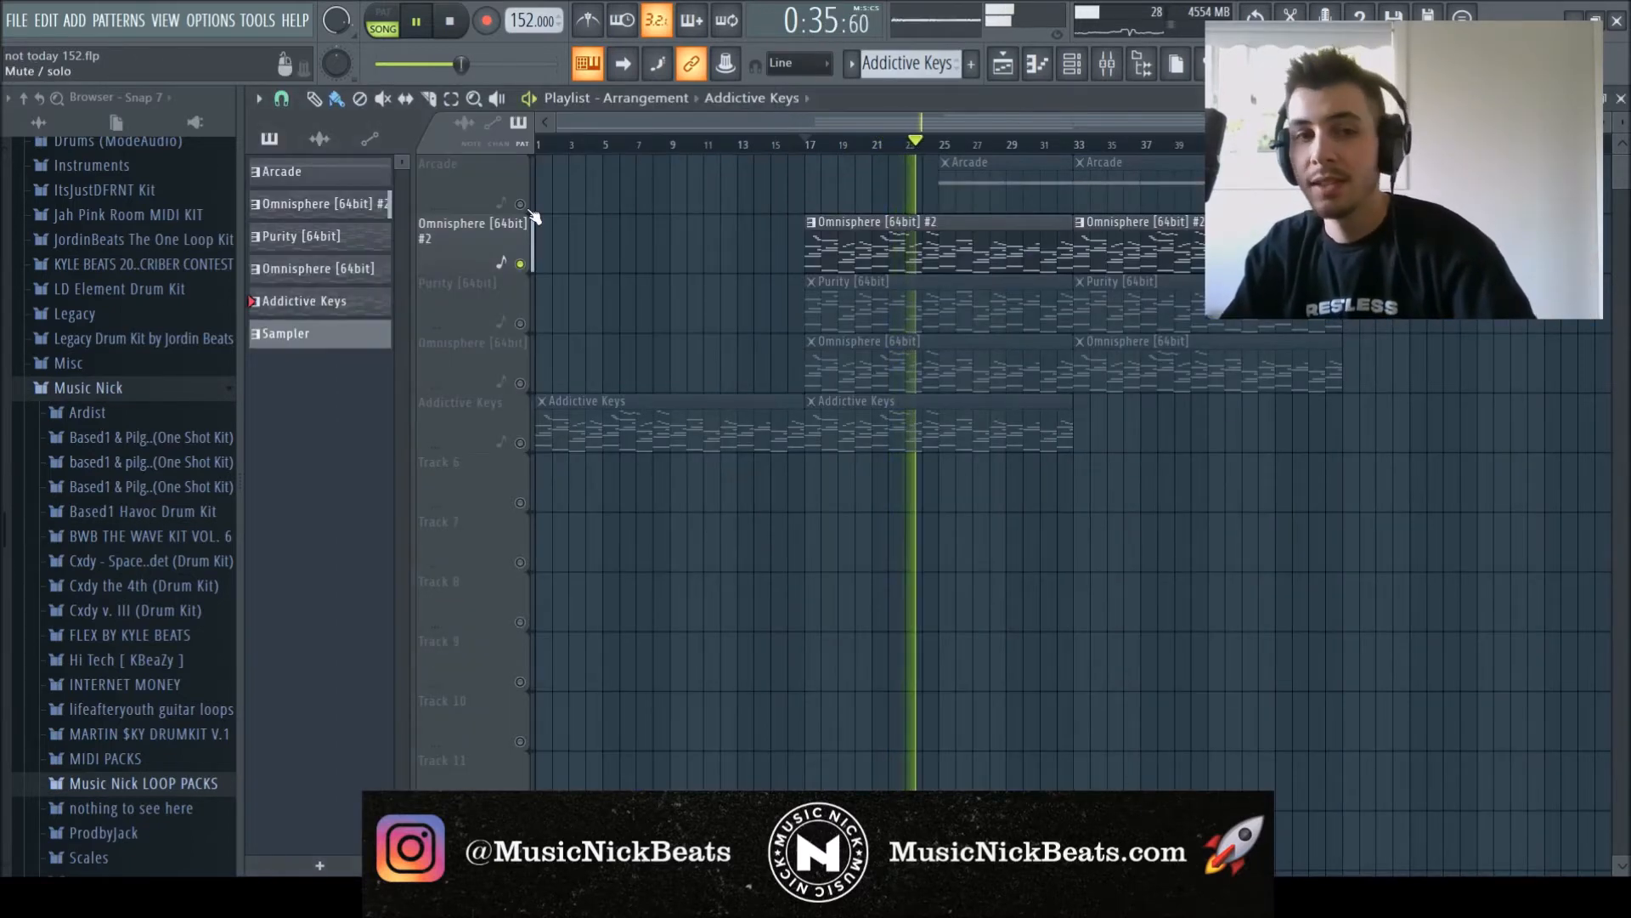
Solo the Arcade track, view the Lines browser in its Arcade instrument while it plays and return to the playlist.
{"action": "key", "text": "F6"}
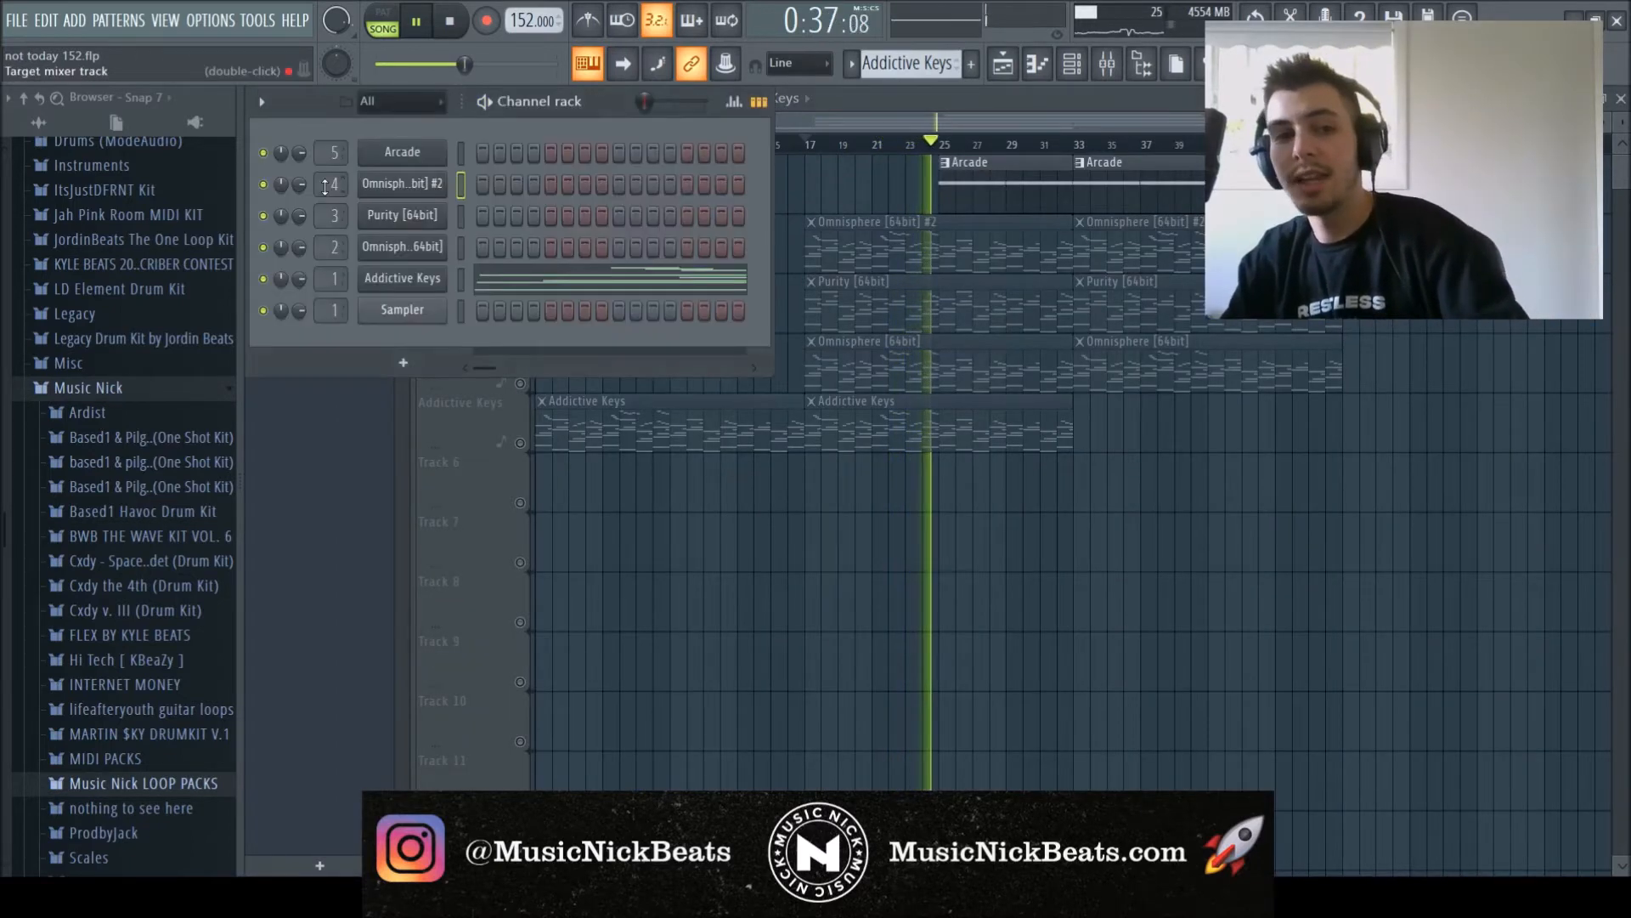
{"action": "left_click", "coordinate": [390, 156]}
{"action": "left_click", "coordinate": [403, 357]}
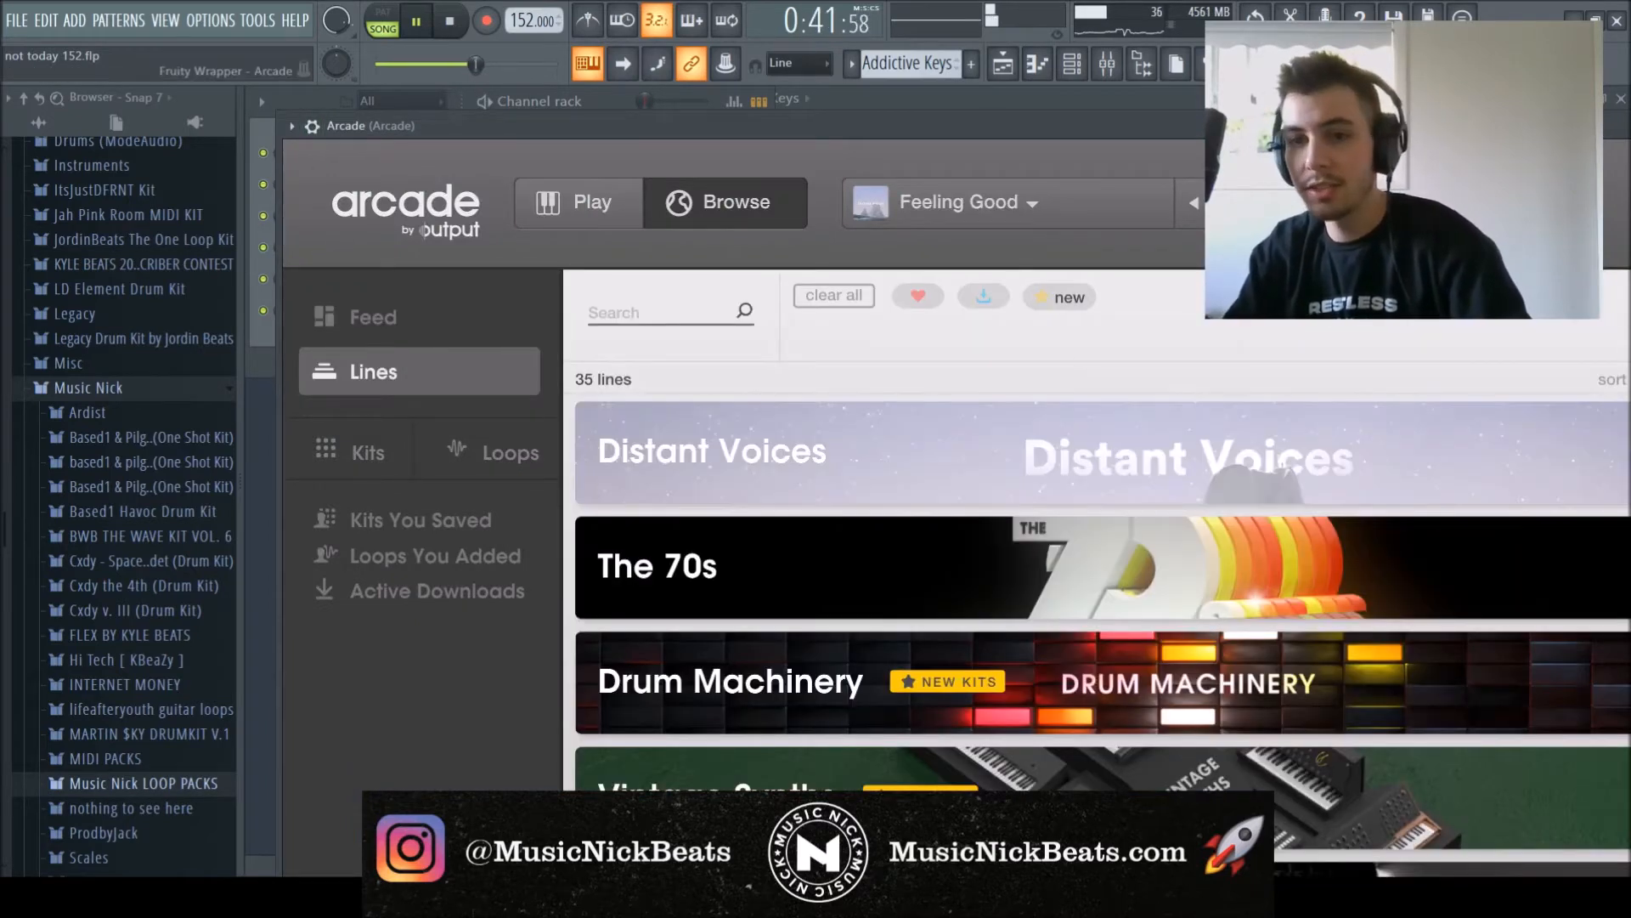
{"action": "left_click_drag", "start_coordinate": [1239, 117], "coordinate": [870, 167]}
{"action": "left_click", "coordinate": [1437, 174]}
{"action": "key", "text": "F6"}
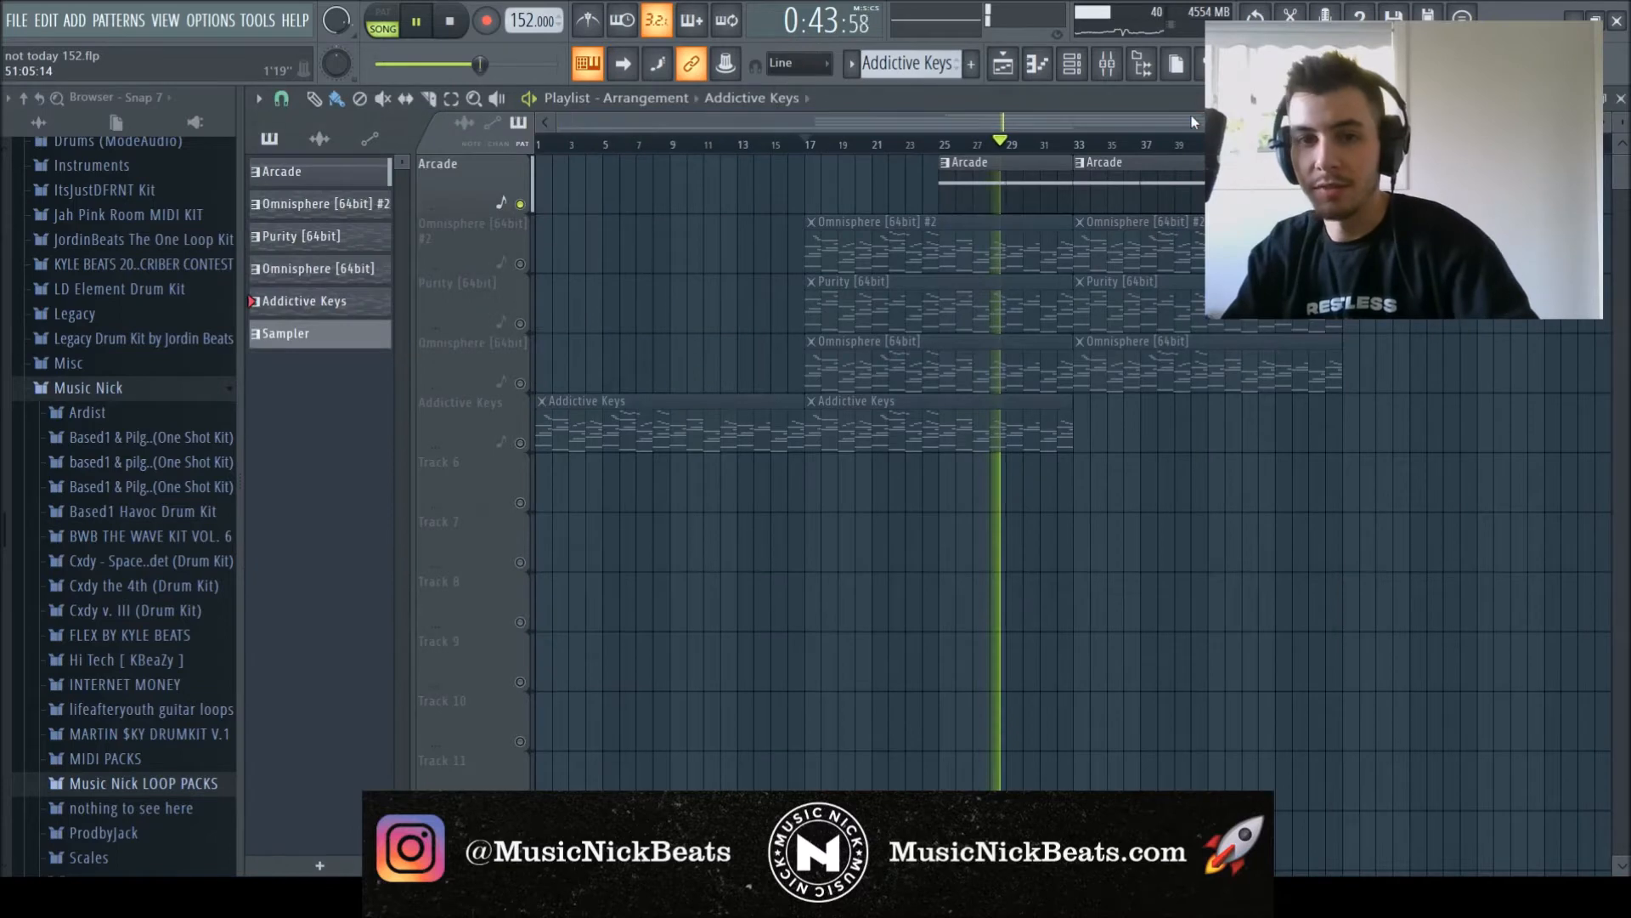
View the mixer effects on the Arcade, Omnisphere [64bit] #2, Purity [64bit] and Omnisphere [64bit] inserts.
{"action": "key", "text": "F6"}
{"action": "key", "text": "F9"}
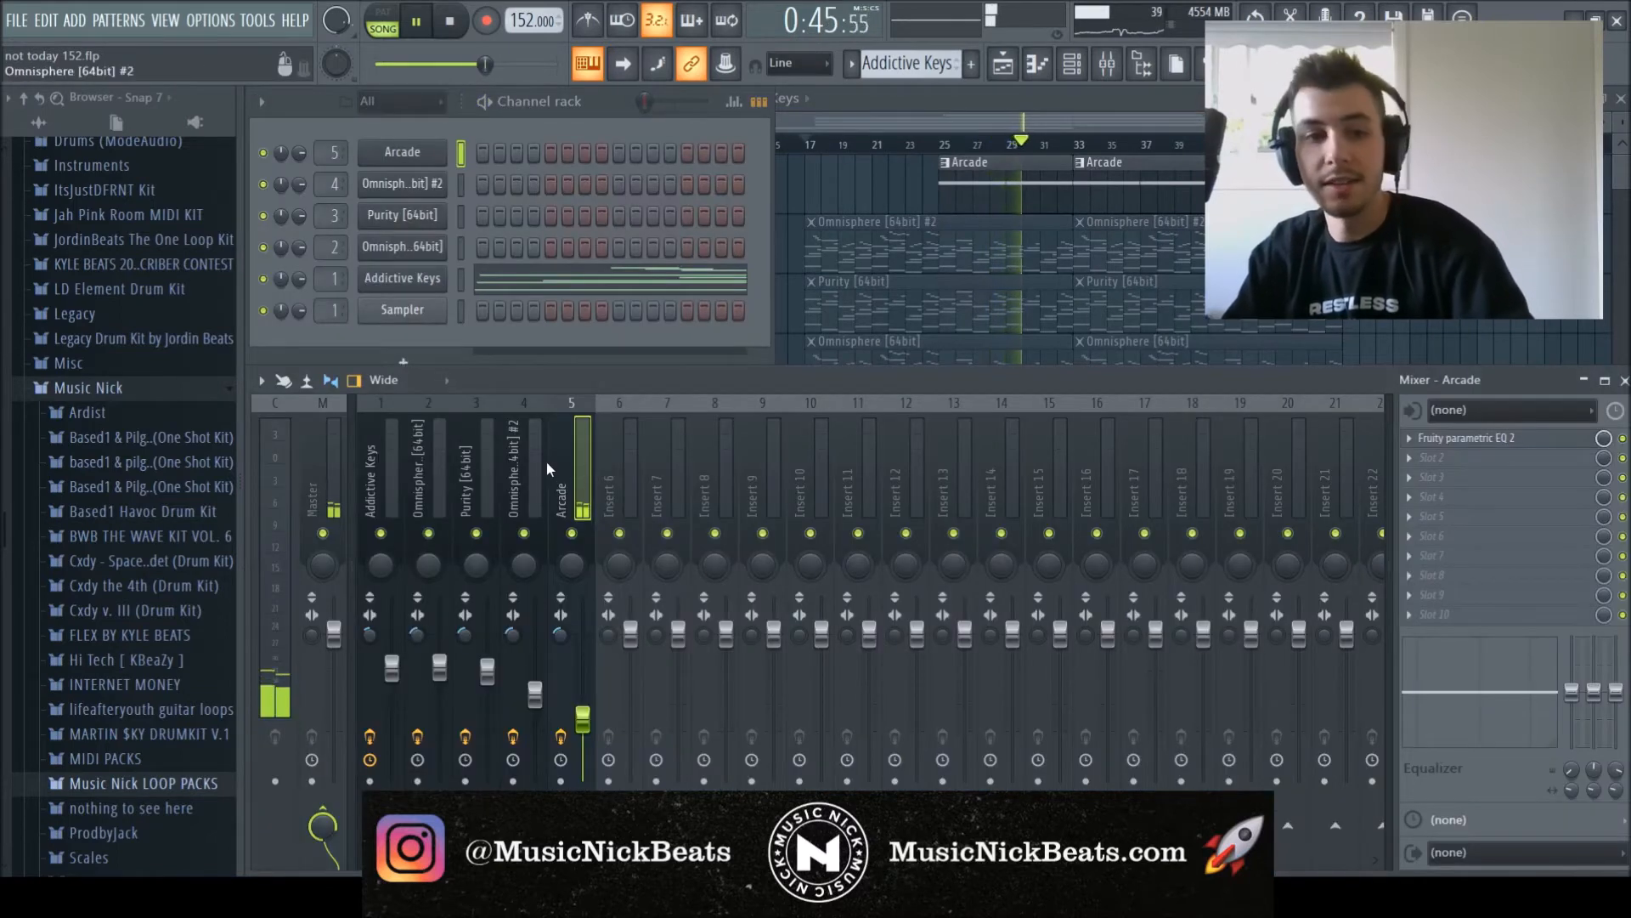
{"action": "left_click", "coordinate": [510, 480]}
{"action": "left_click", "coordinate": [471, 489]}
{"action": "left_click", "coordinate": [430, 493]}
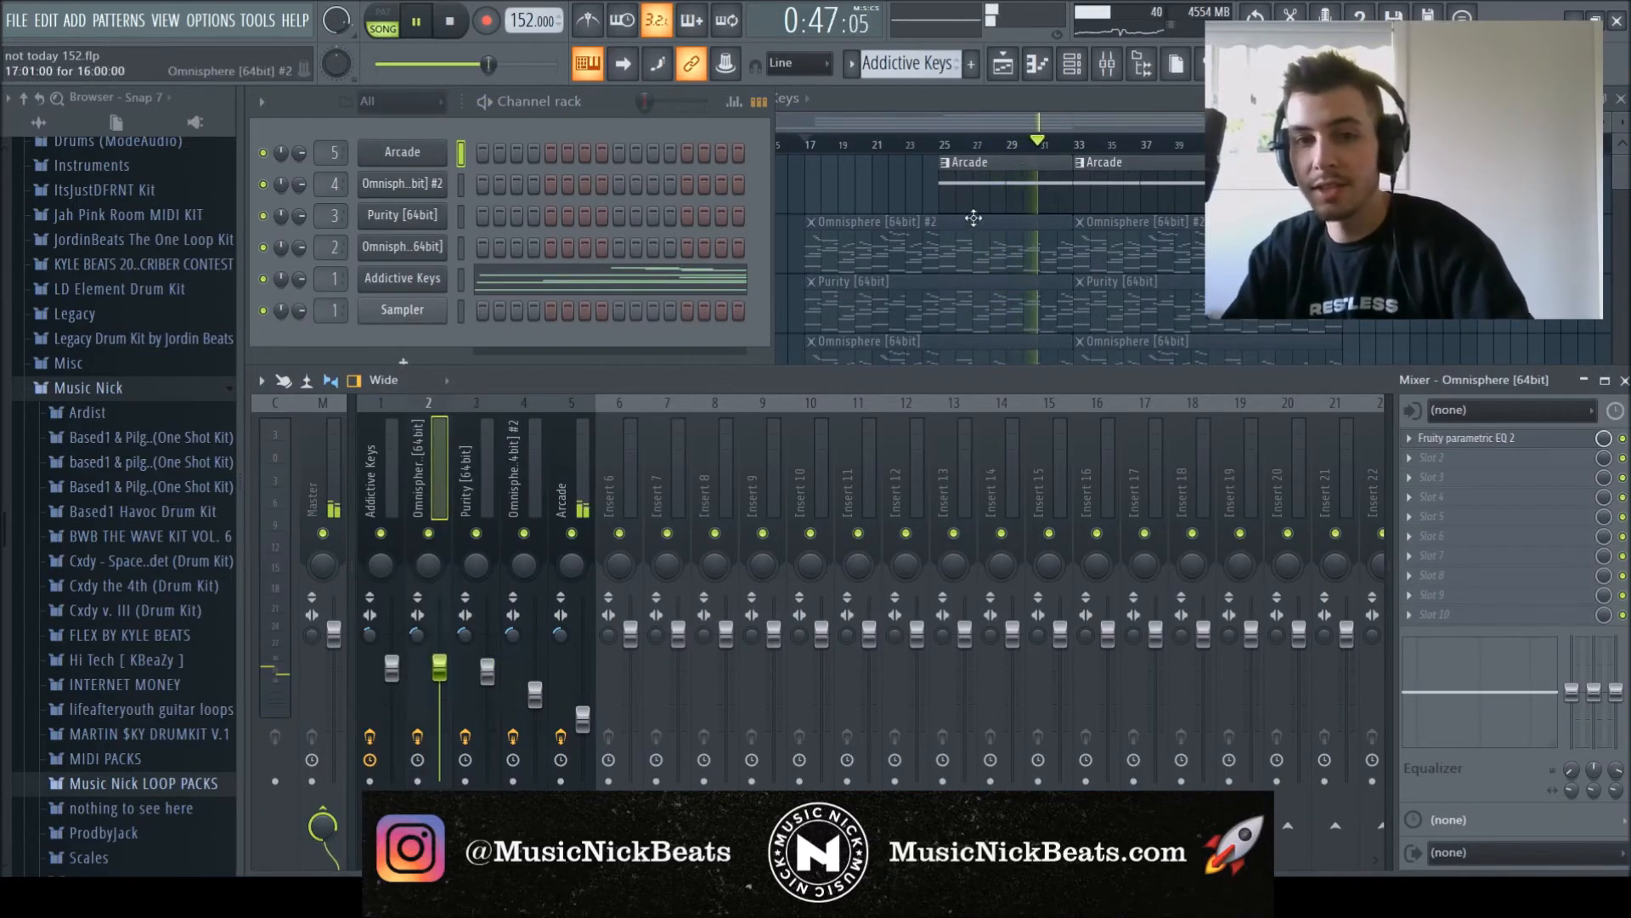
Clear the Arcade track's solo in the playlist, listen to all the tracks together and stop playback.
{"action": "left_click", "coordinate": [1009, 125]}
{"action": "right_click", "coordinate": [520, 204]}
{"action": "right_click", "coordinate": [520, 204]}
{"action": "right_click", "coordinate": [520, 203]}
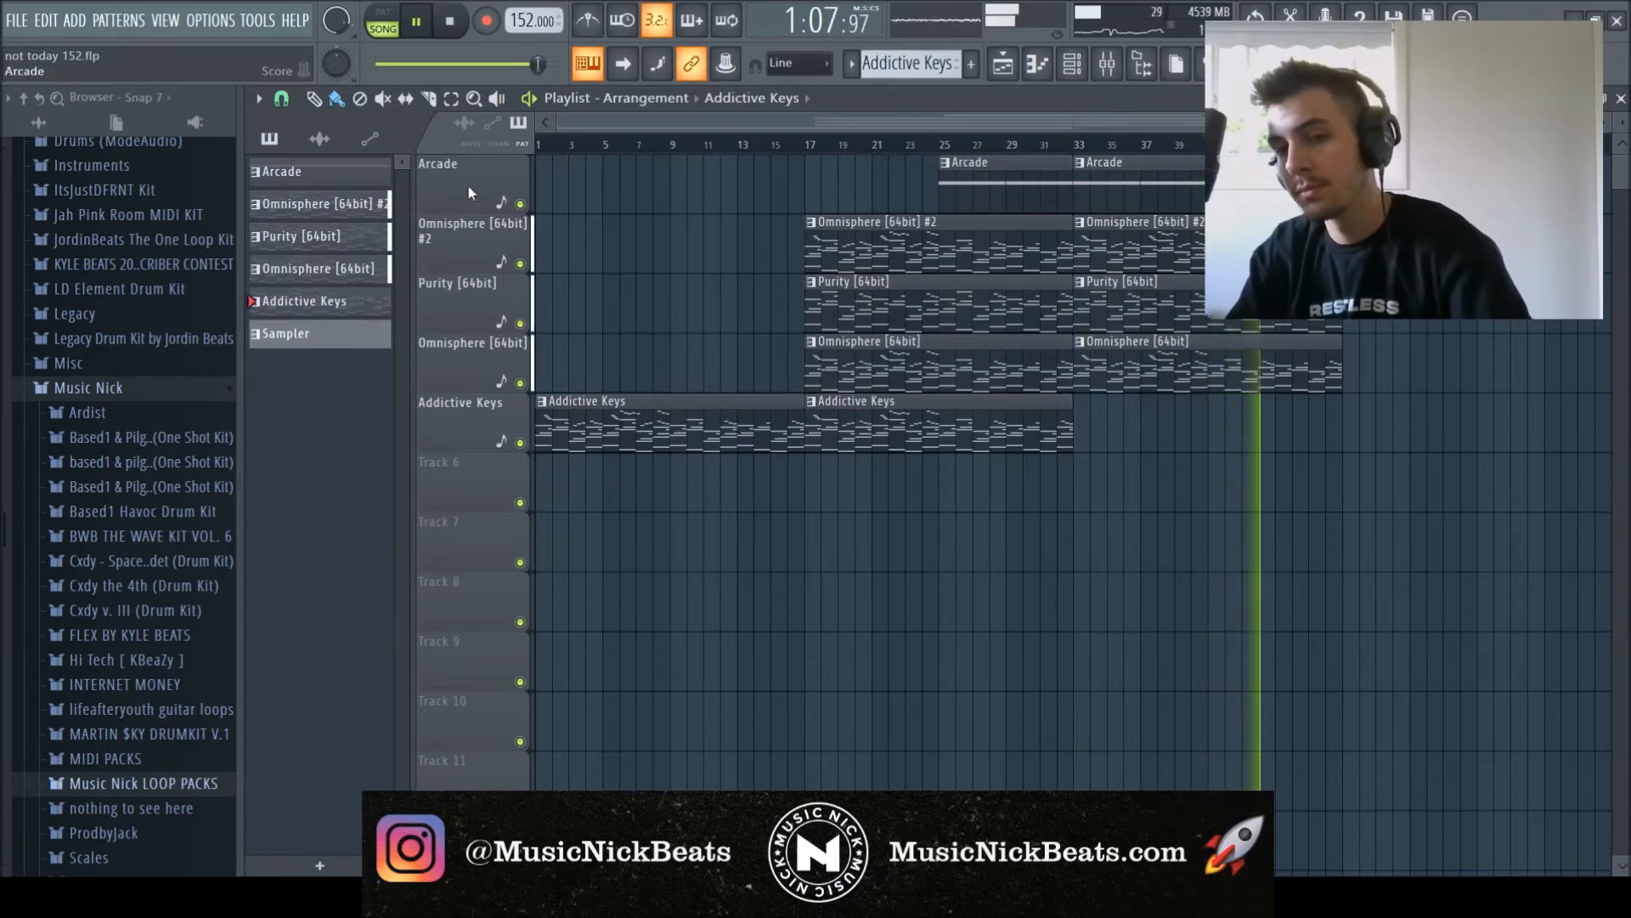
{"action": "left_click", "coordinate": [457, 33]}
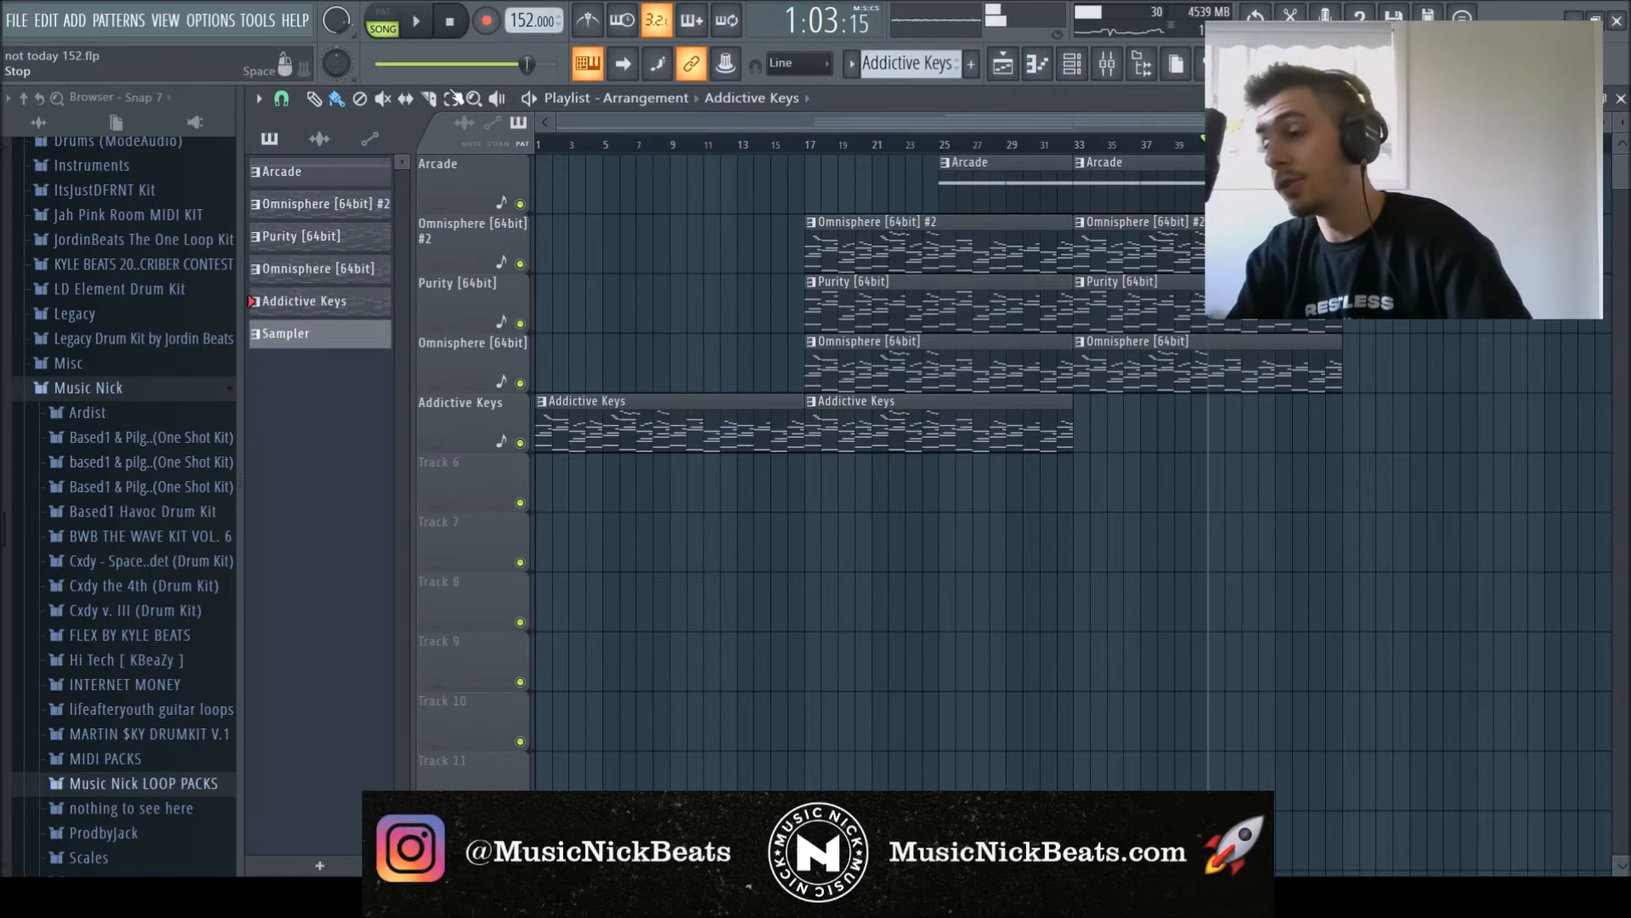
Show the channel rack and mixer and select the Master track.
{"action": "key", "text": "F6"}
{"action": "key", "text": "F9"}
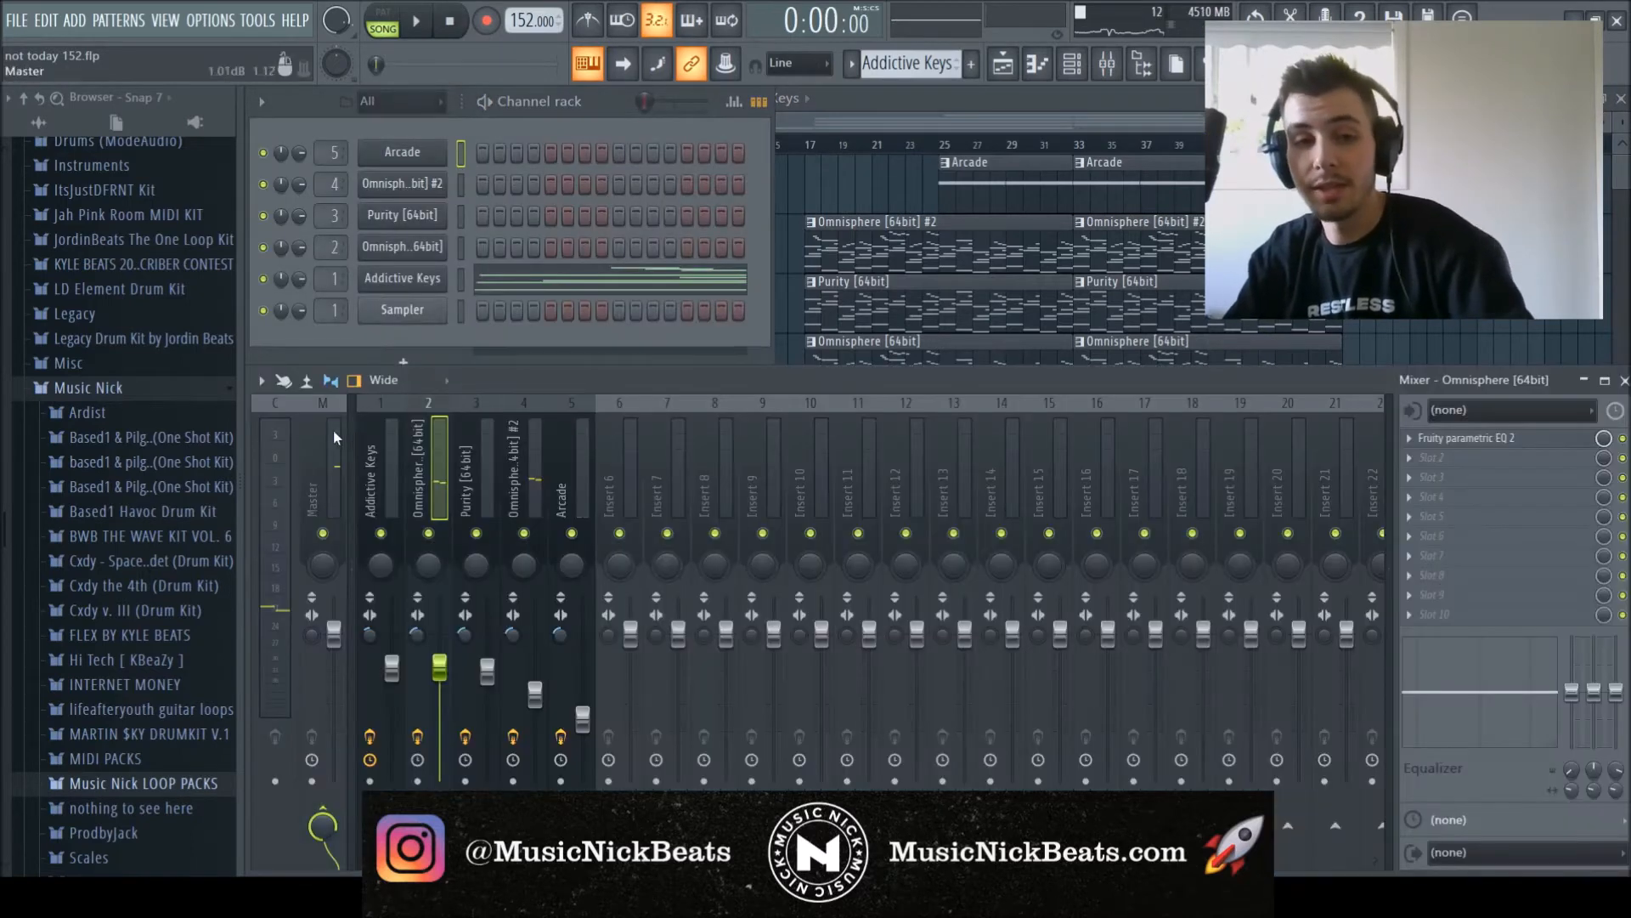
{"action": "left_click", "coordinate": [334, 429]}
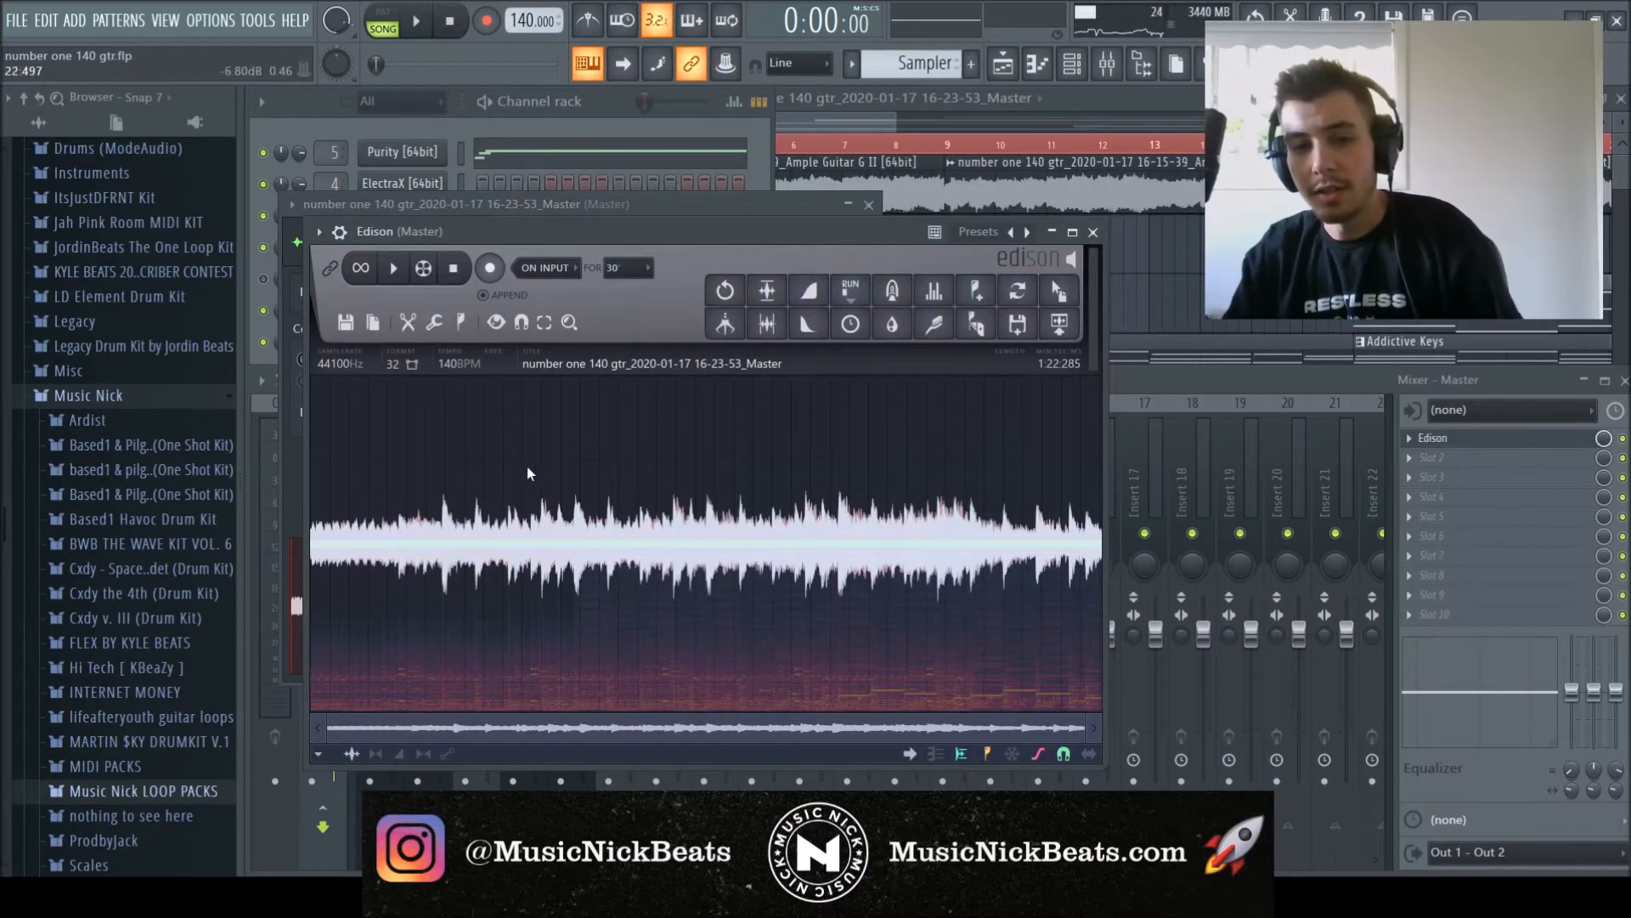
Select the whole number one 140 gtr master recording in Edison and listen to it, skipping ahead through the waveform.
{"action": "key", "text": "ctrl+a"}
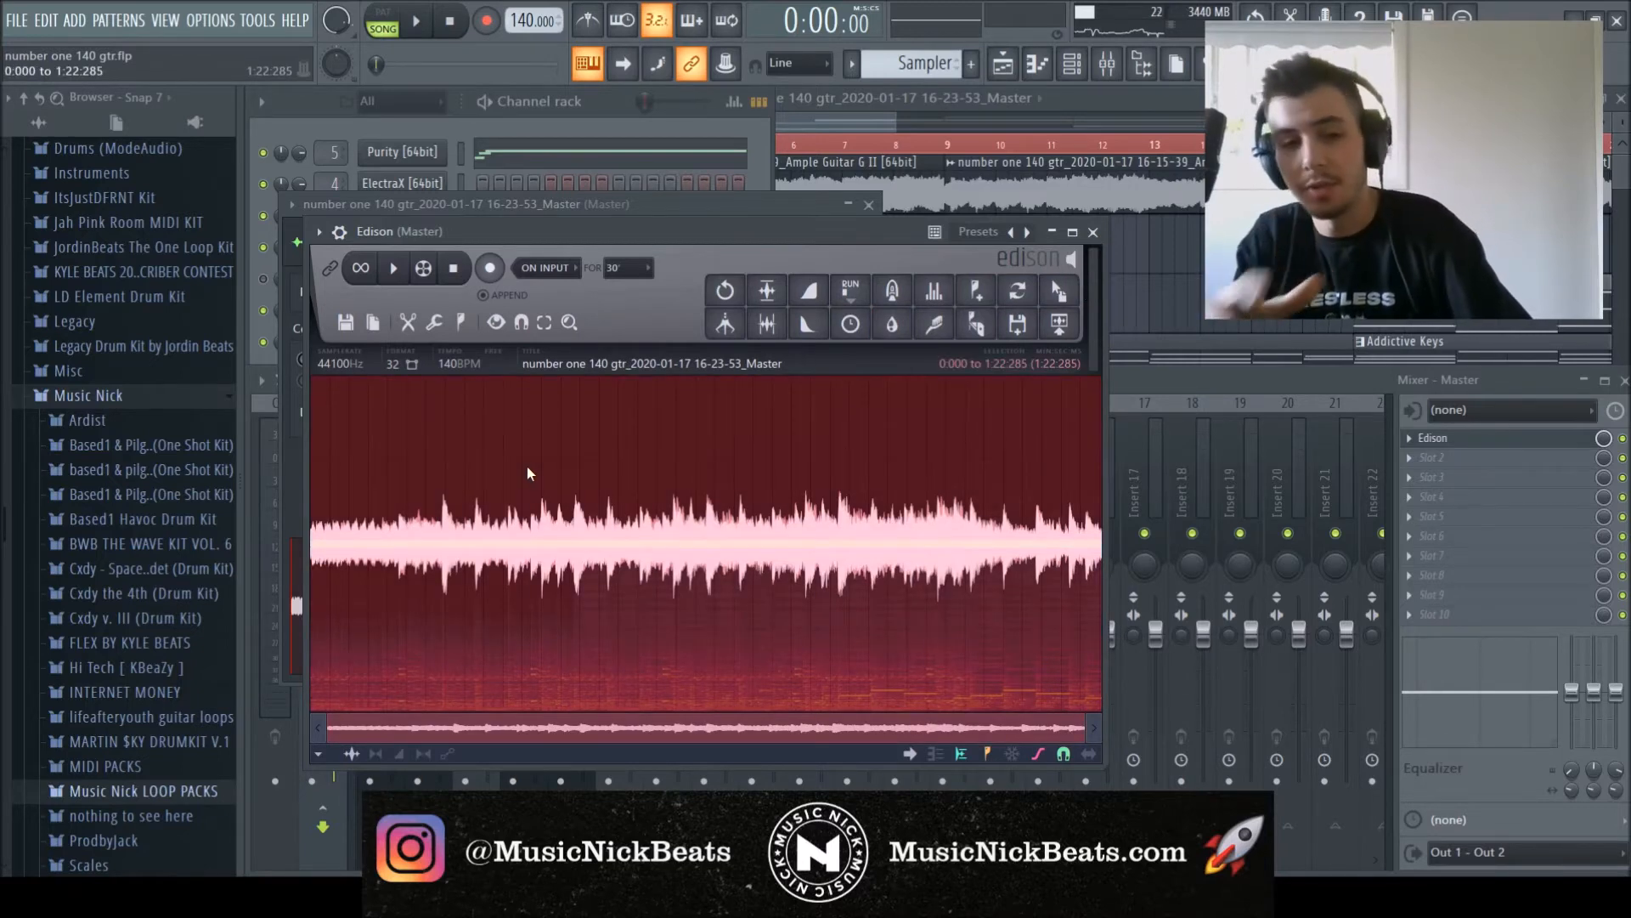
{"action": "key", "text": "space"}
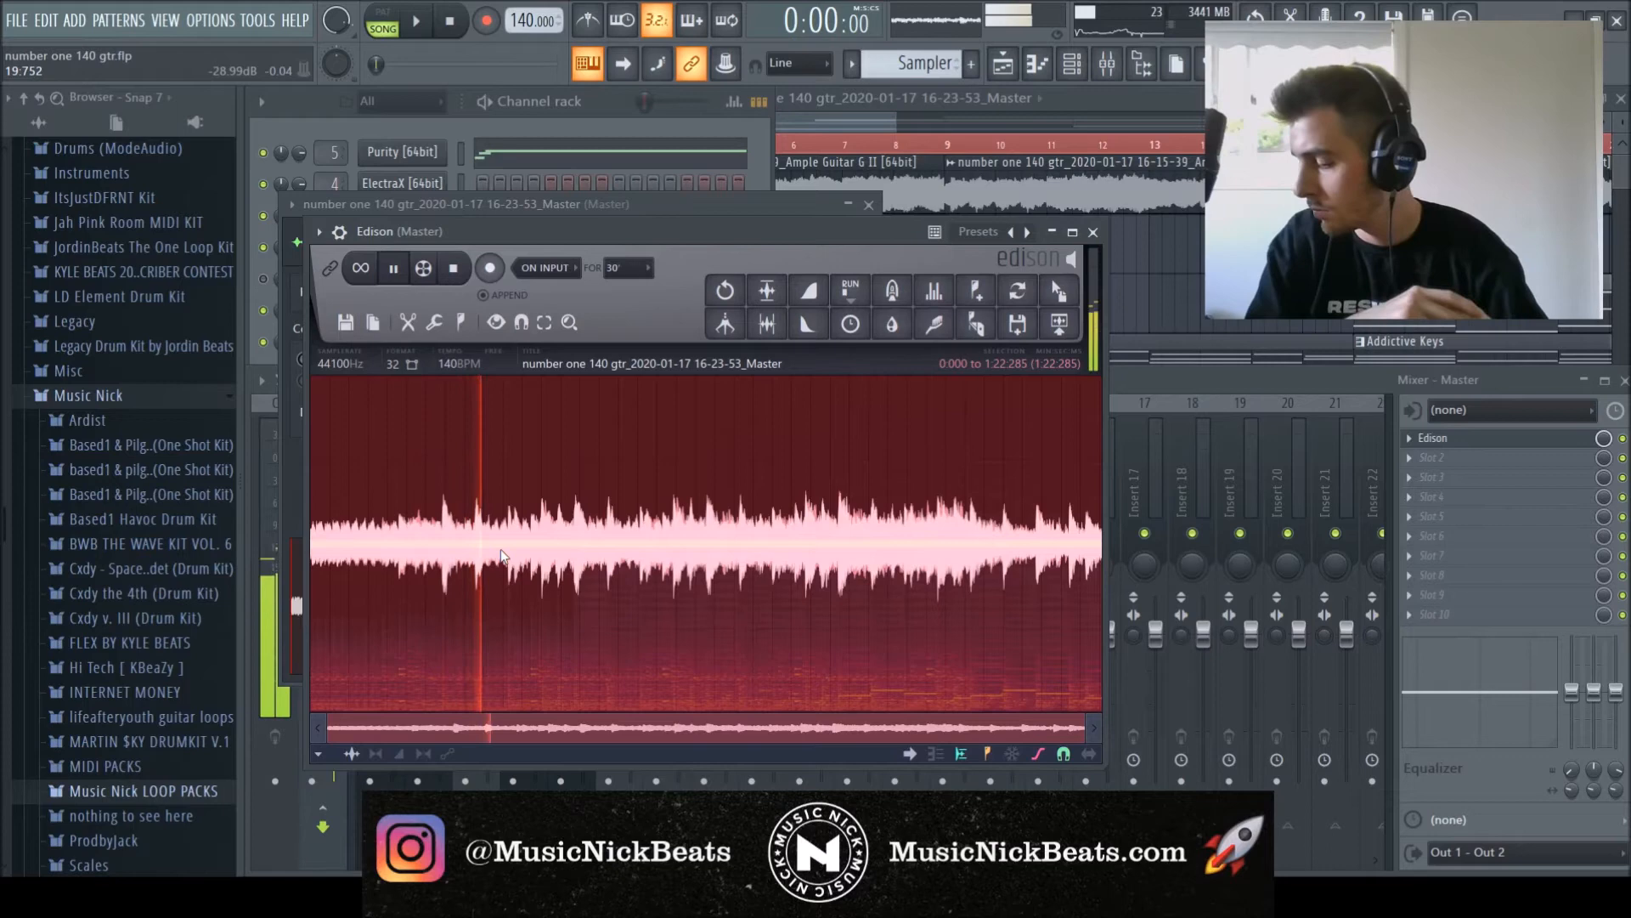
{"action": "left_click", "coordinate": [595, 578]}
{"action": "left_click_drag", "start_coordinate": [600, 580], "coordinate": [739, 586]}
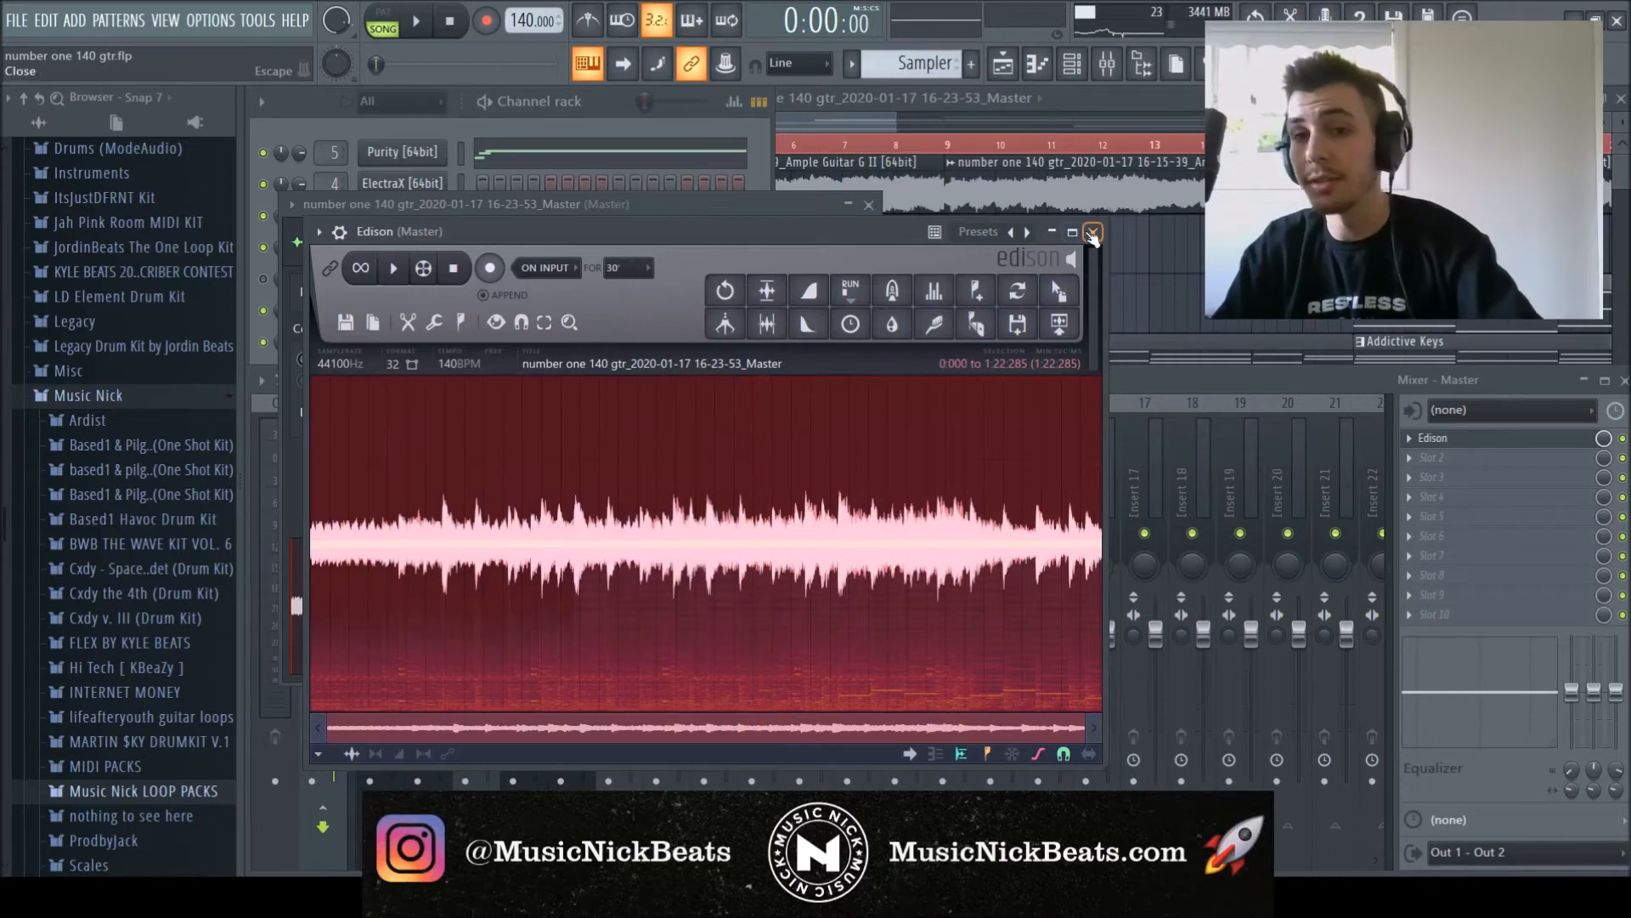
Close Edison and the other windows covering the playlist to show the number one 140 gtr arrangement.
{"action": "left_click", "coordinate": [1093, 232]}
{"action": "left_click", "coordinate": [868, 204]}
{"action": "left_click", "coordinate": [857, 124]}
{"action": "scroll", "coordinate": [582, 187], "scroll_direction": "down", "scroll_amount": 3}
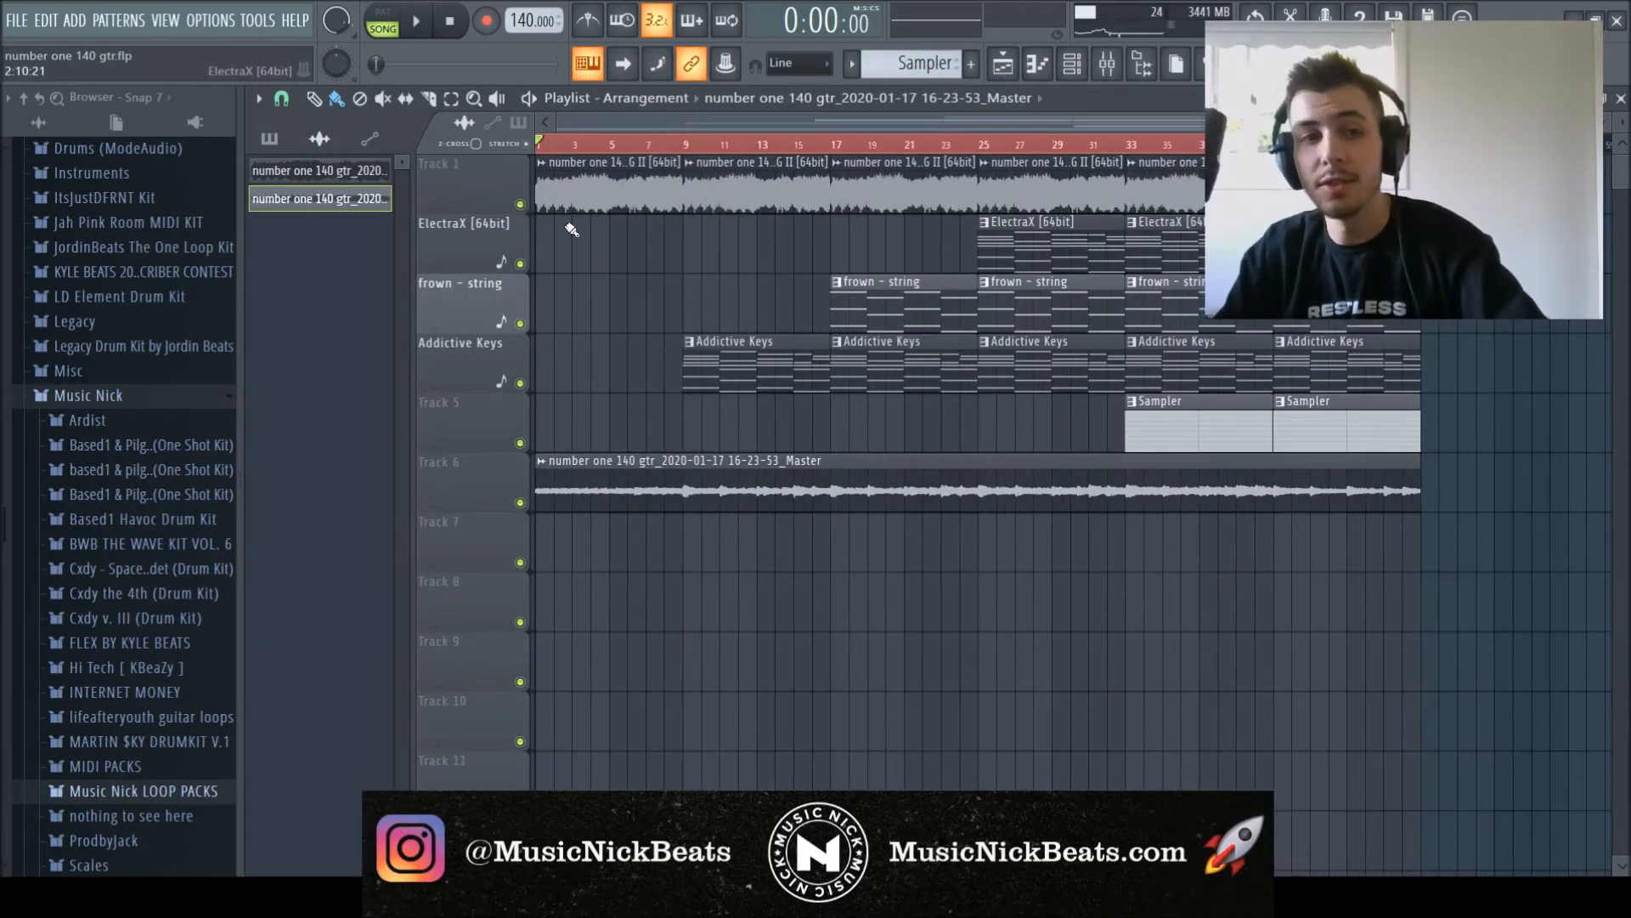
Switch to pattern mode and view the Ample Guitar G II [64bit] notes in the piano roll.
{"action": "key", "text": "F6"}
{"action": "key", "text": "Left"}
{"action": "key", "text": "l"}
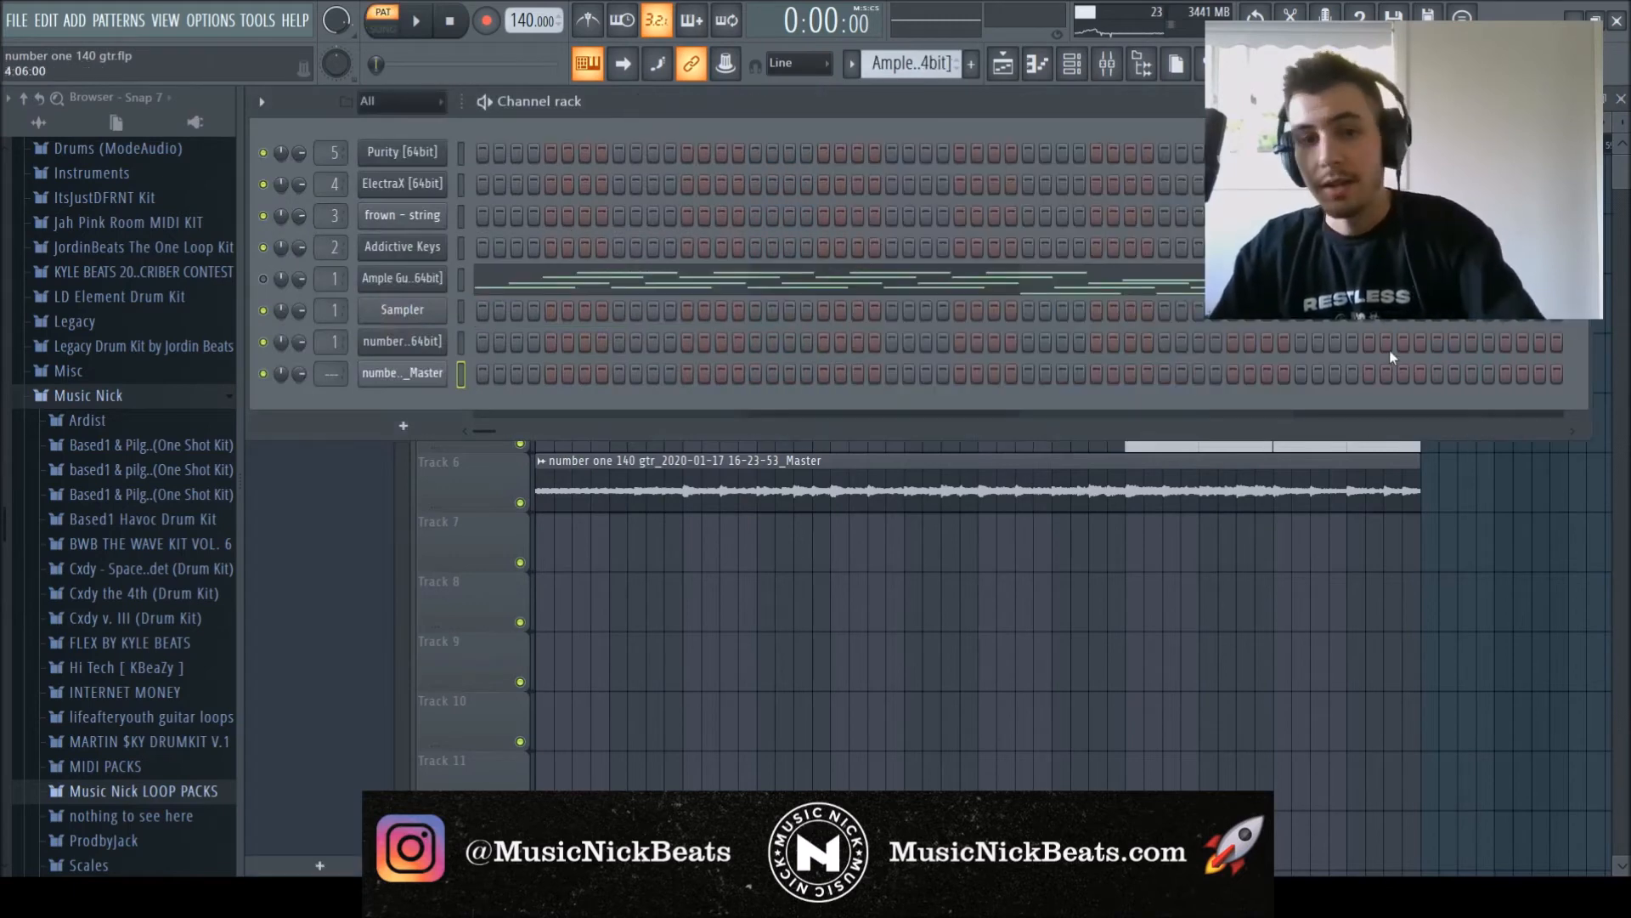
{"action": "key", "text": "F9"}
{"action": "left_click", "coordinate": [398, 482]}
{"action": "left_click", "coordinate": [671, 228]}
{"action": "left_click", "coordinate": [606, 276]}
{"action": "scroll", "coordinate": [374, 340], "scroll_direction": "down", "scroll_amount": 7}
{"action": "scroll", "coordinate": [330, 472], "scroll_direction": "up", "scroll_amount": 3}
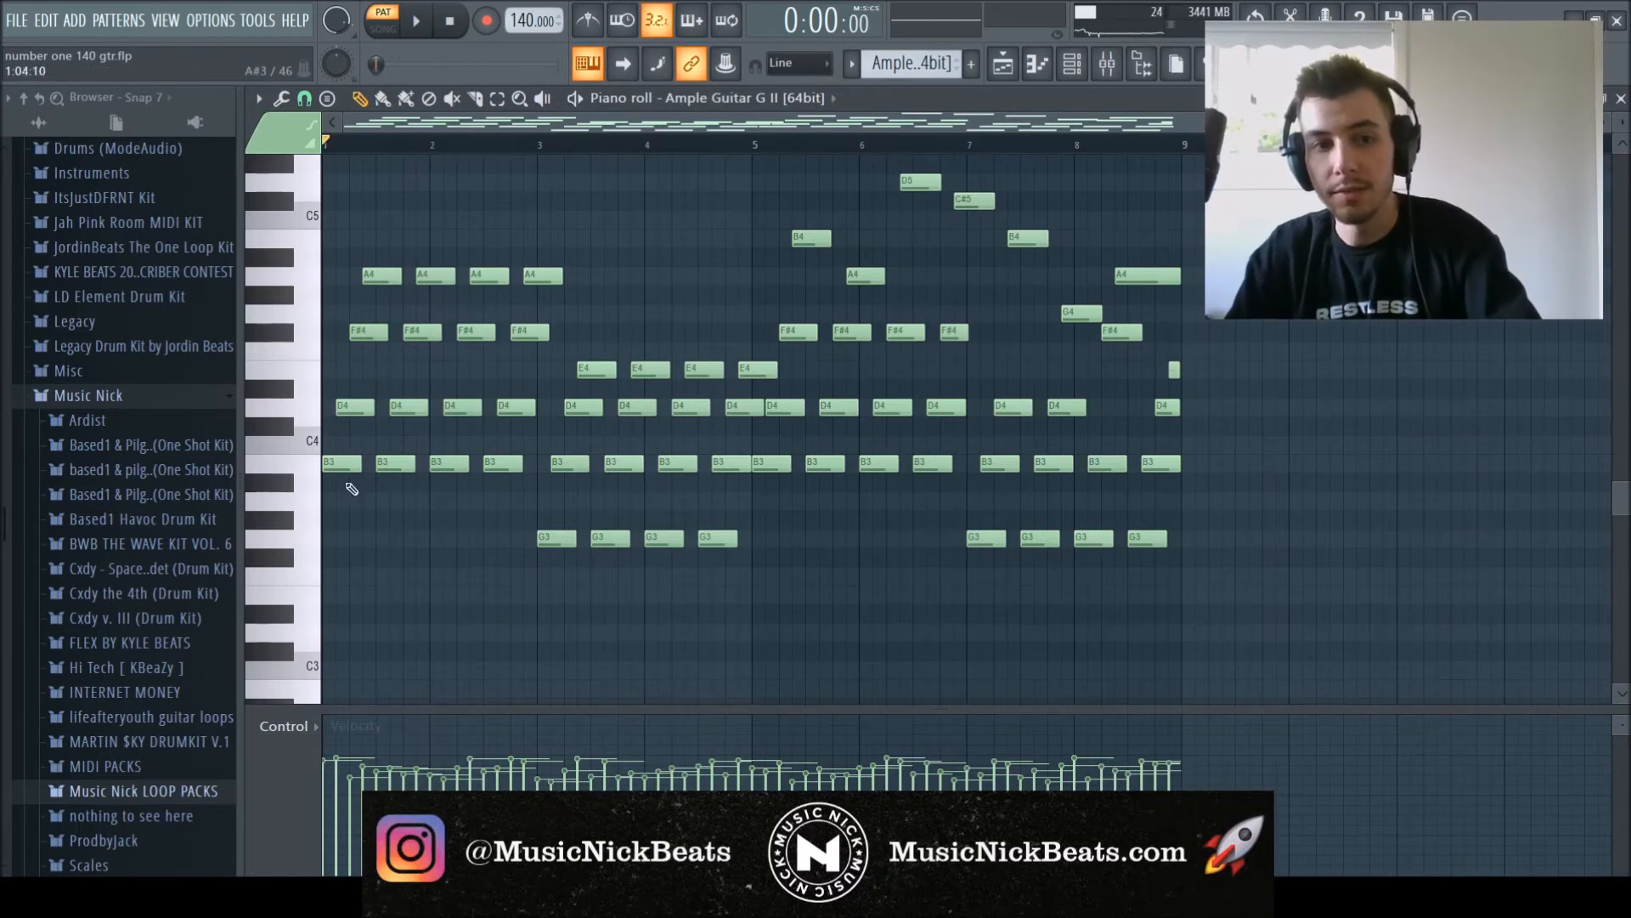
Play the guitar pattern, replay its ending from just before bar 8, select all its notes and stop playback.
{"action": "key", "text": "space"}
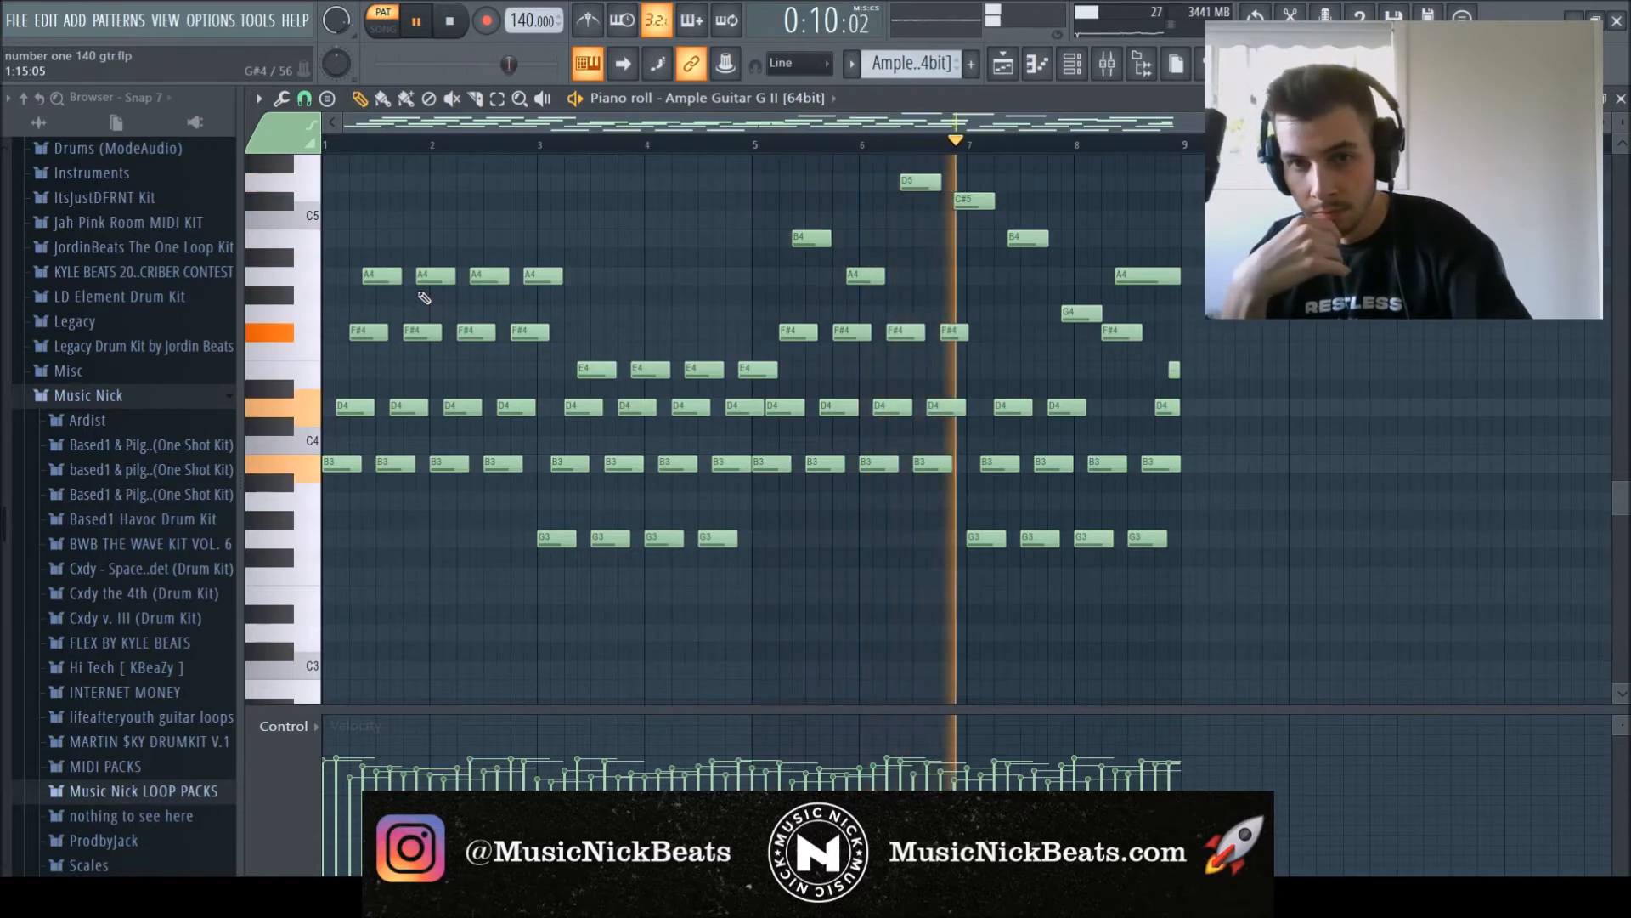
{"action": "key", "text": "space"}
{"action": "scroll", "coordinate": [950, 273], "scroll_direction": "up", "scroll_amount": 2}
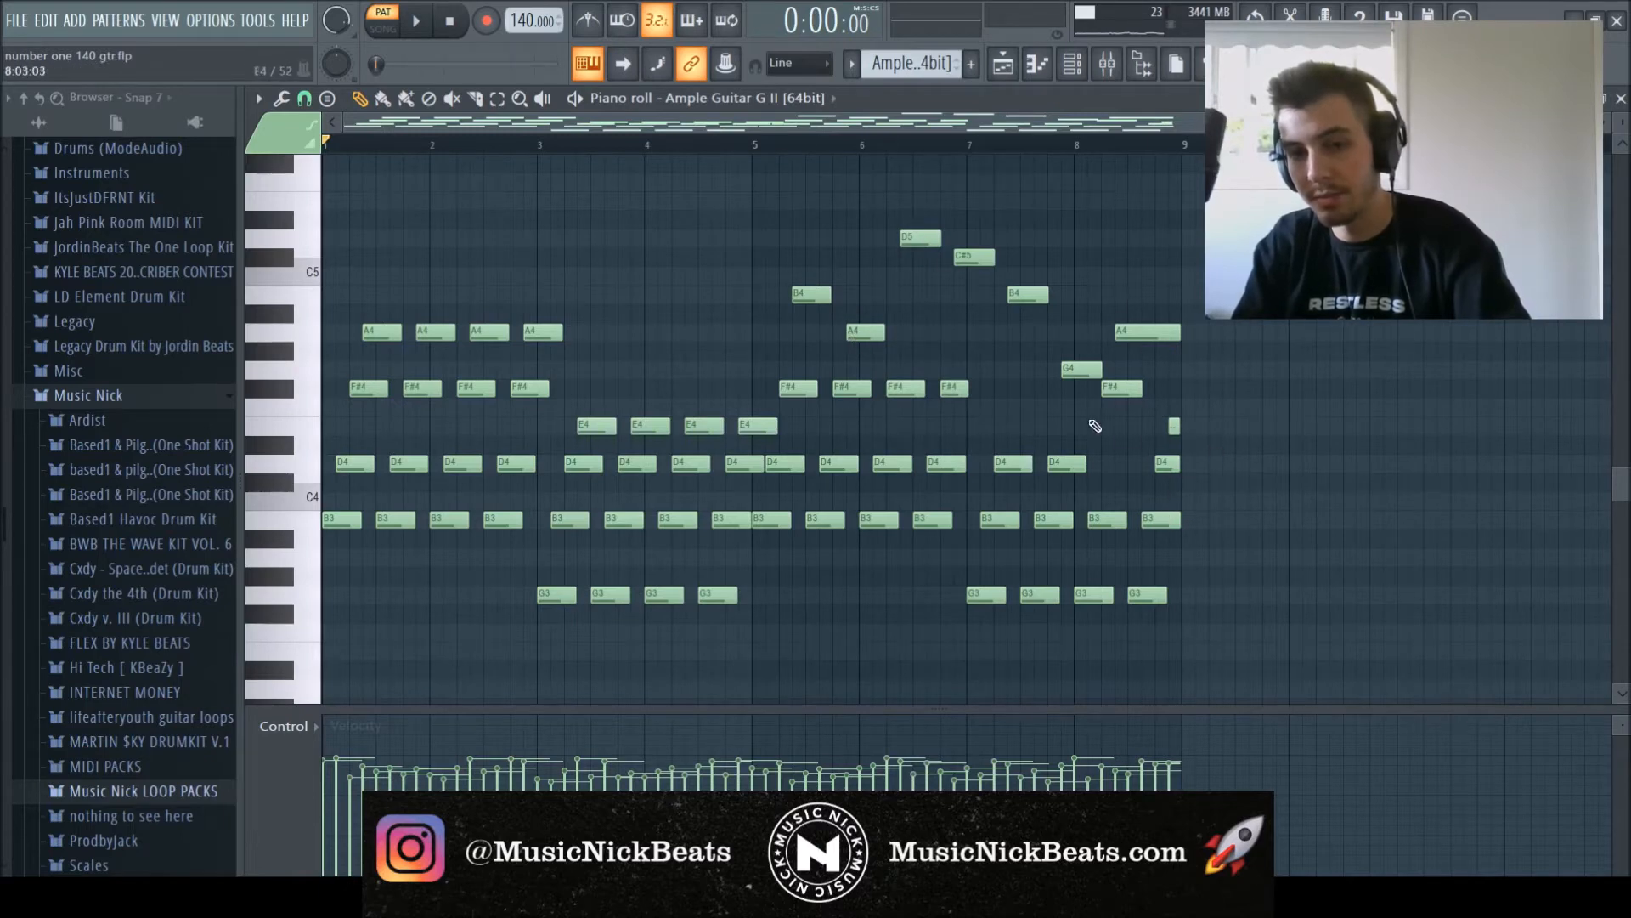
{"action": "left_click", "coordinate": [1075, 148]}
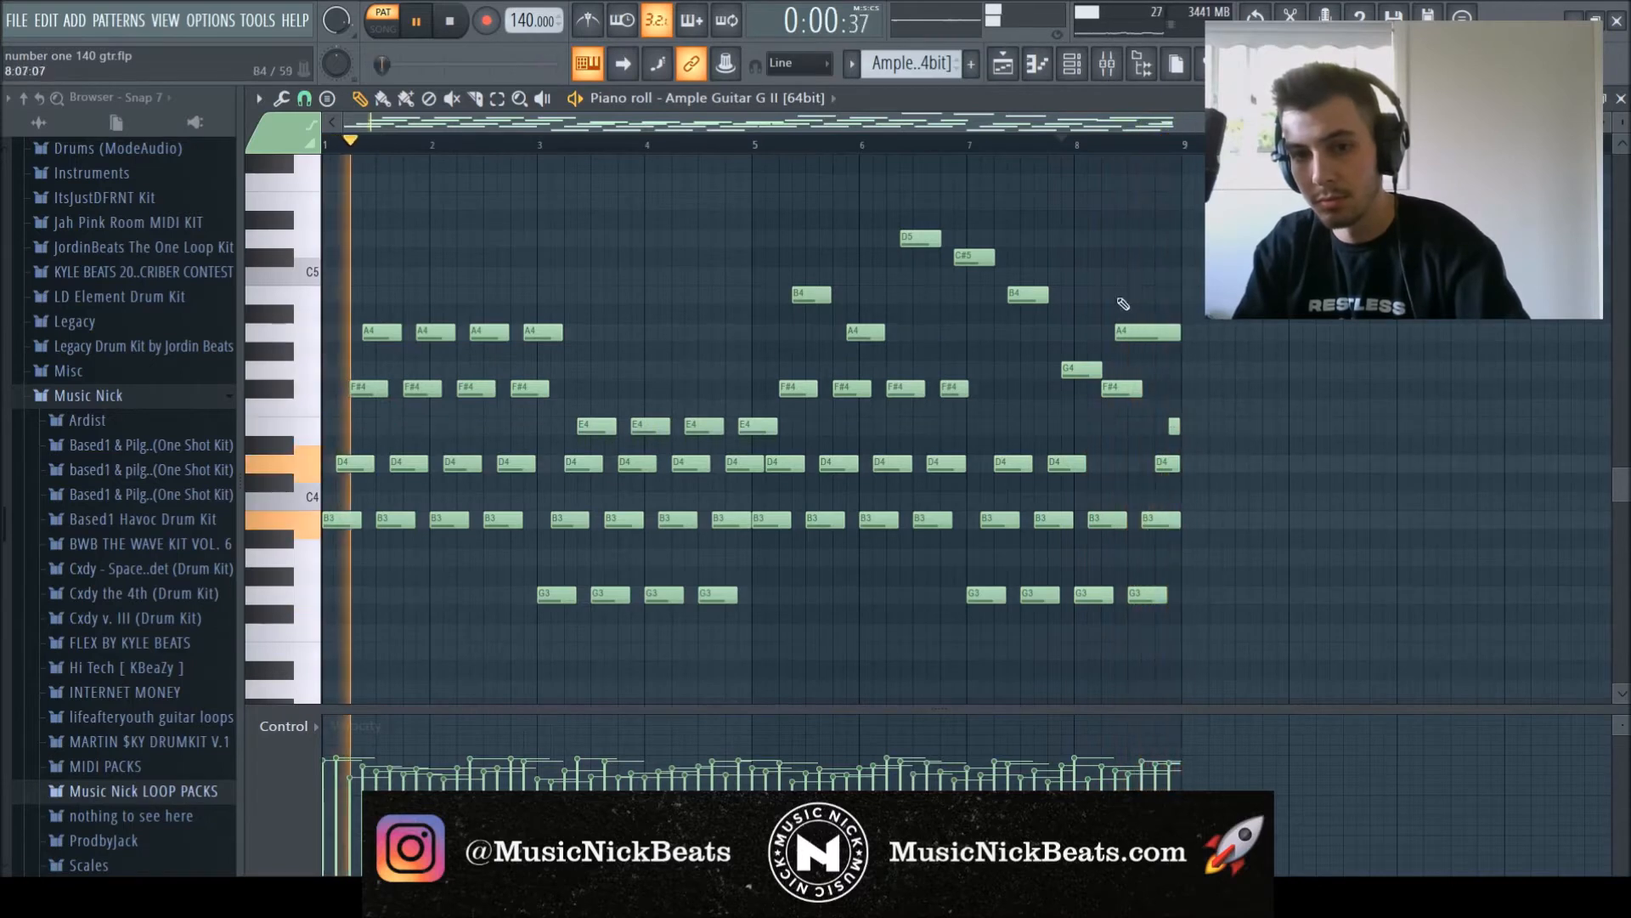
{"action": "key", "text": "space"}
{"action": "key", "text": "ctrl+a"}
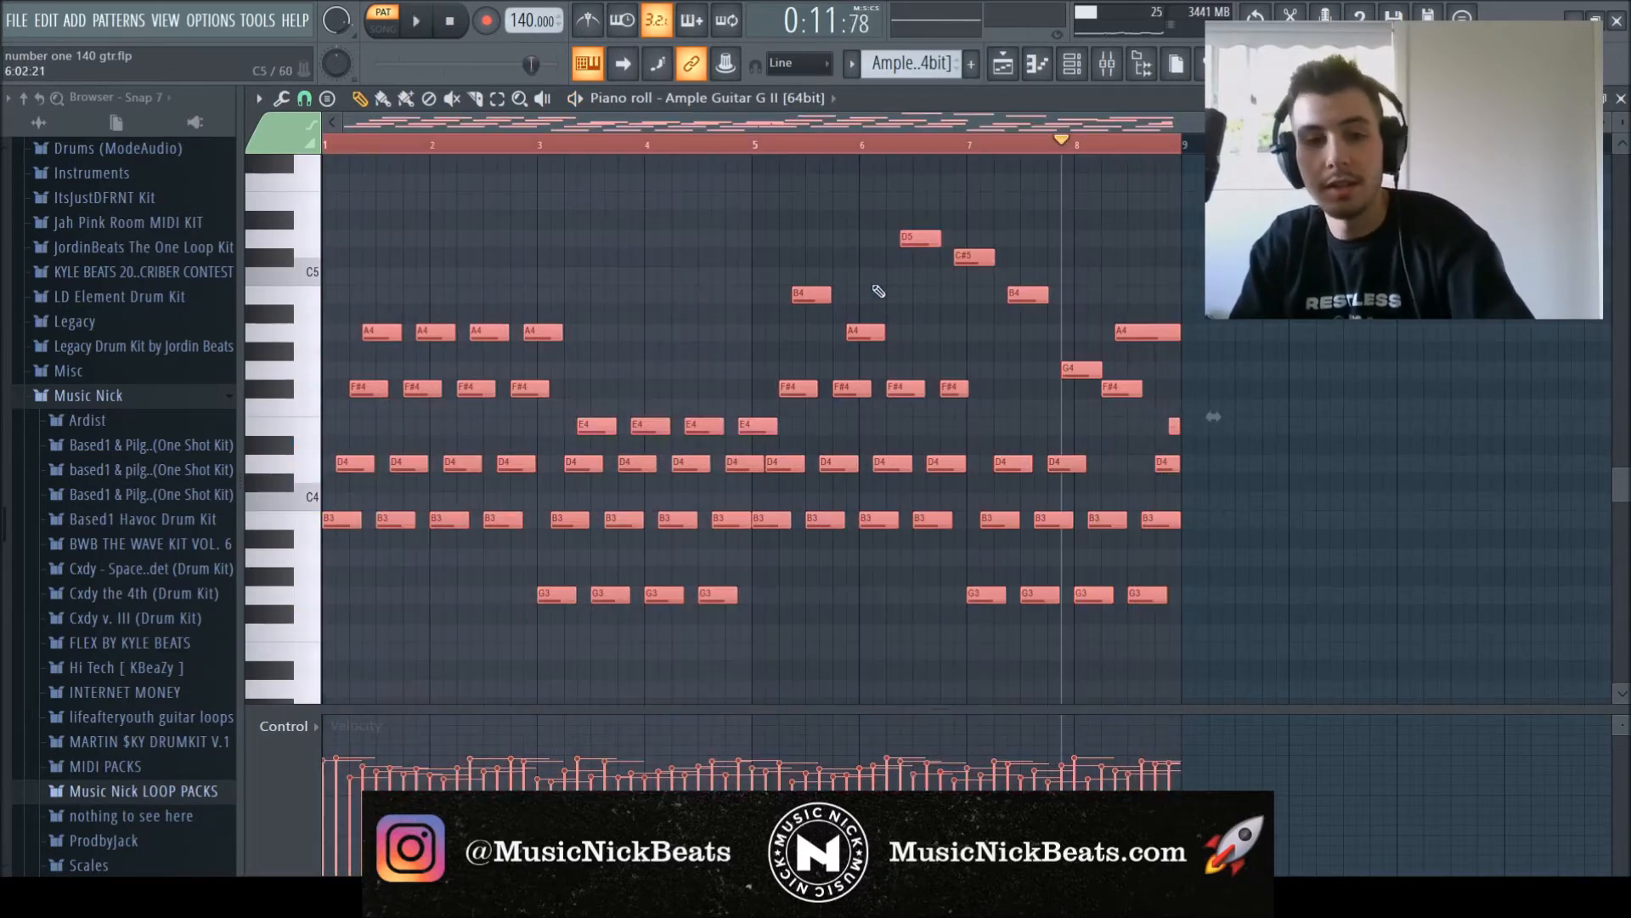
{"action": "left_click", "coordinate": [454, 26]}
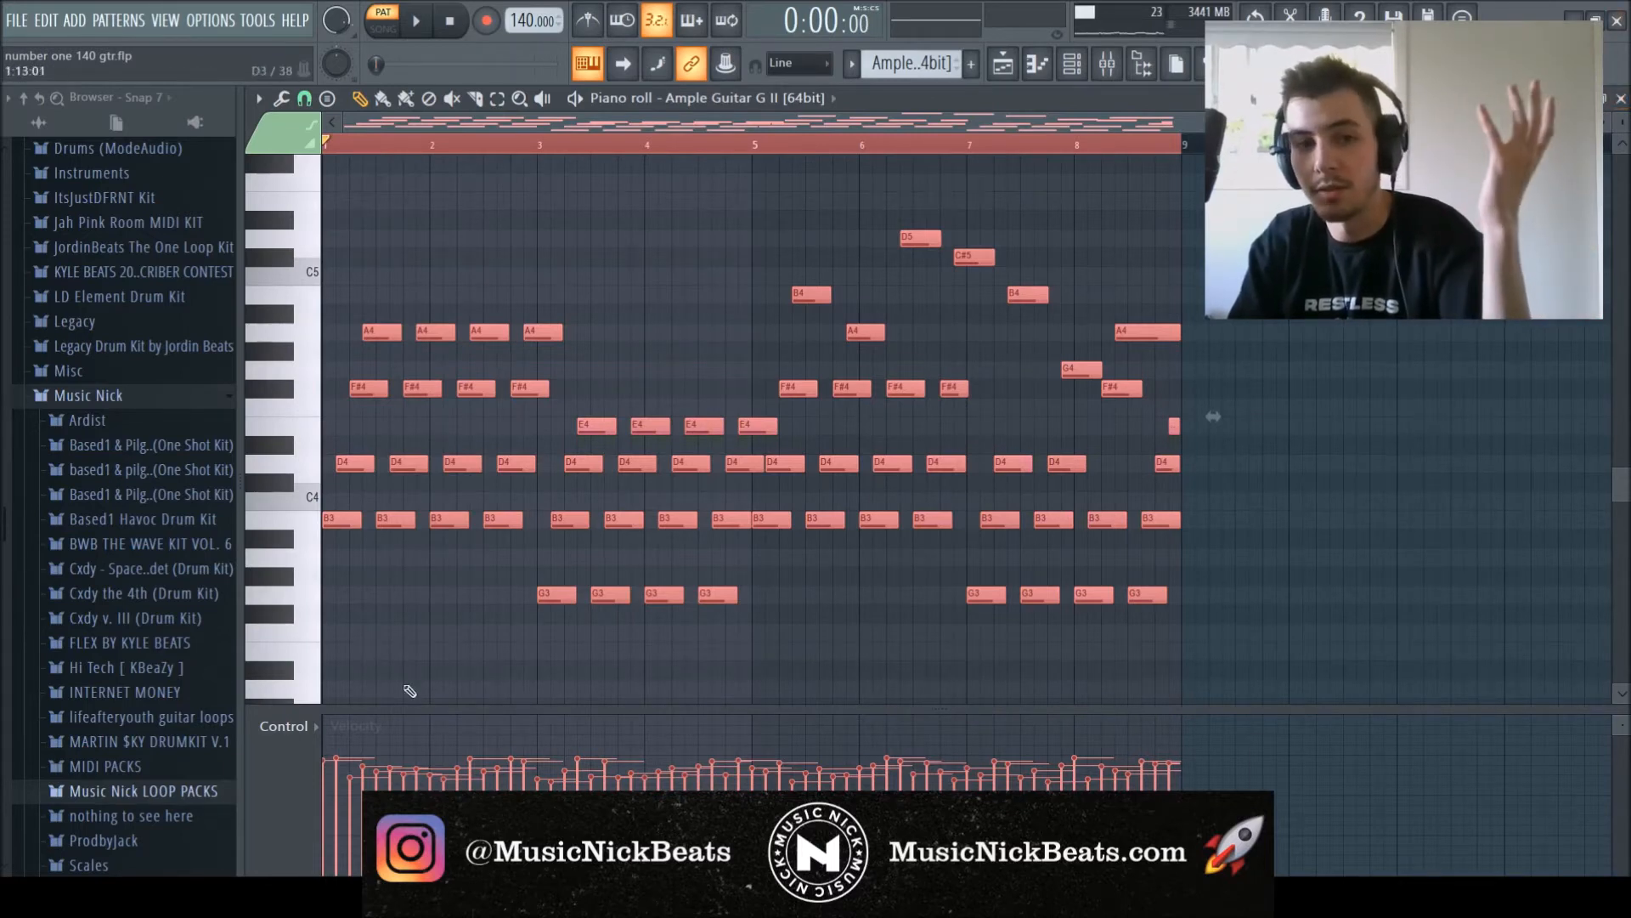
Mute the Ample Guitar G II [64bit] channel, view its mixer effects and return to the playlist.
{"action": "left_click", "coordinate": [1621, 99]}
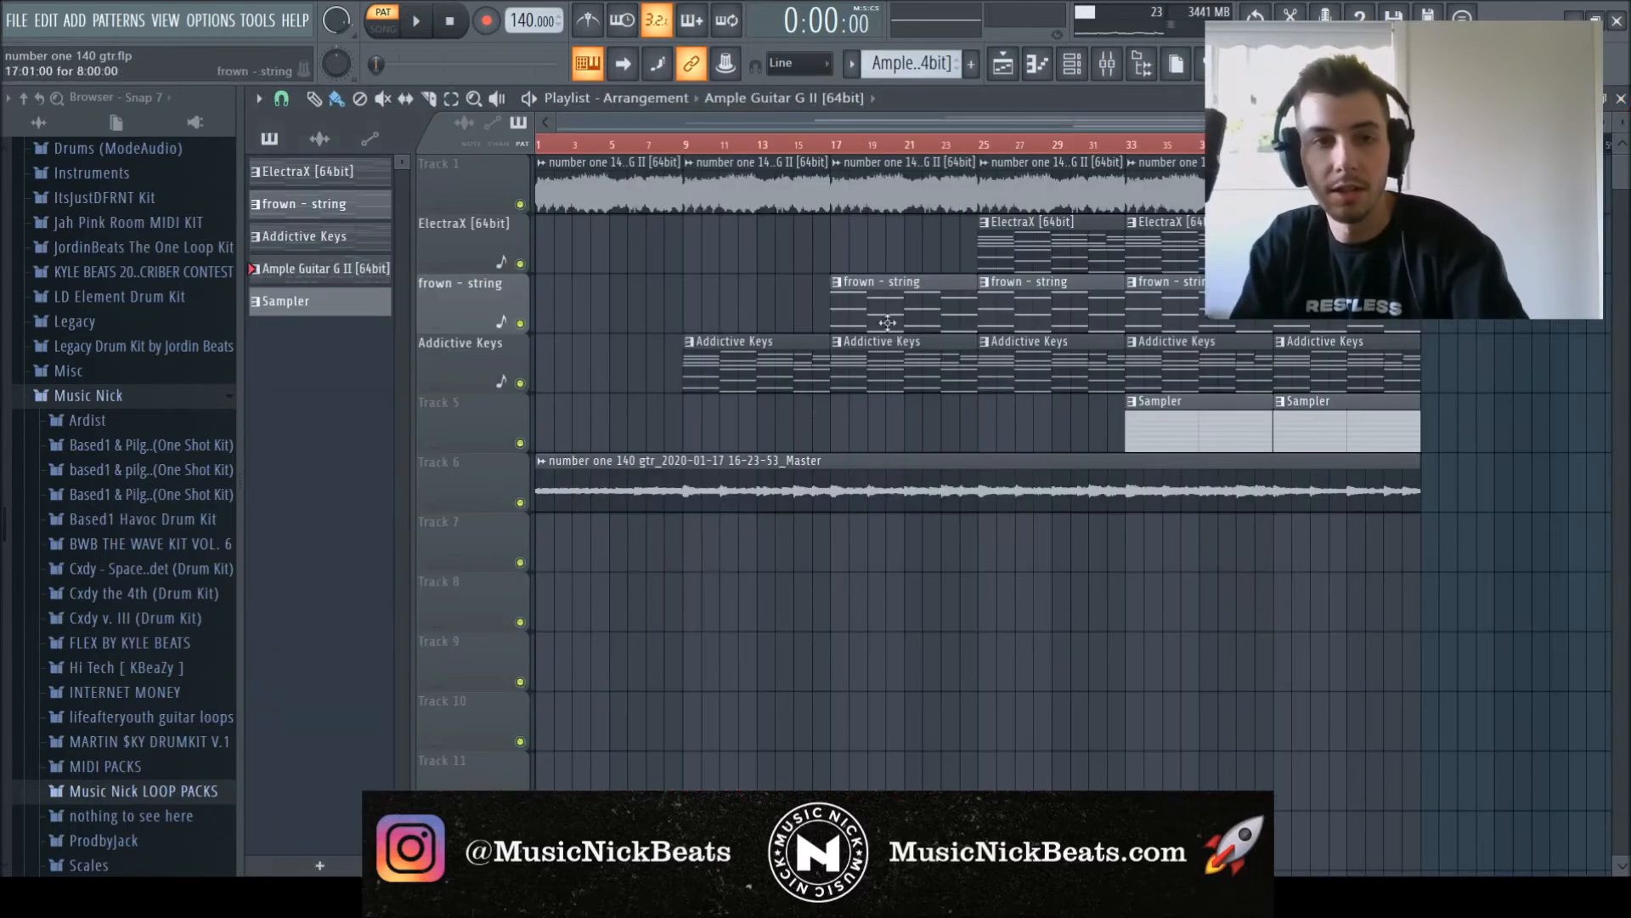
{"action": "key", "text": "F6"}
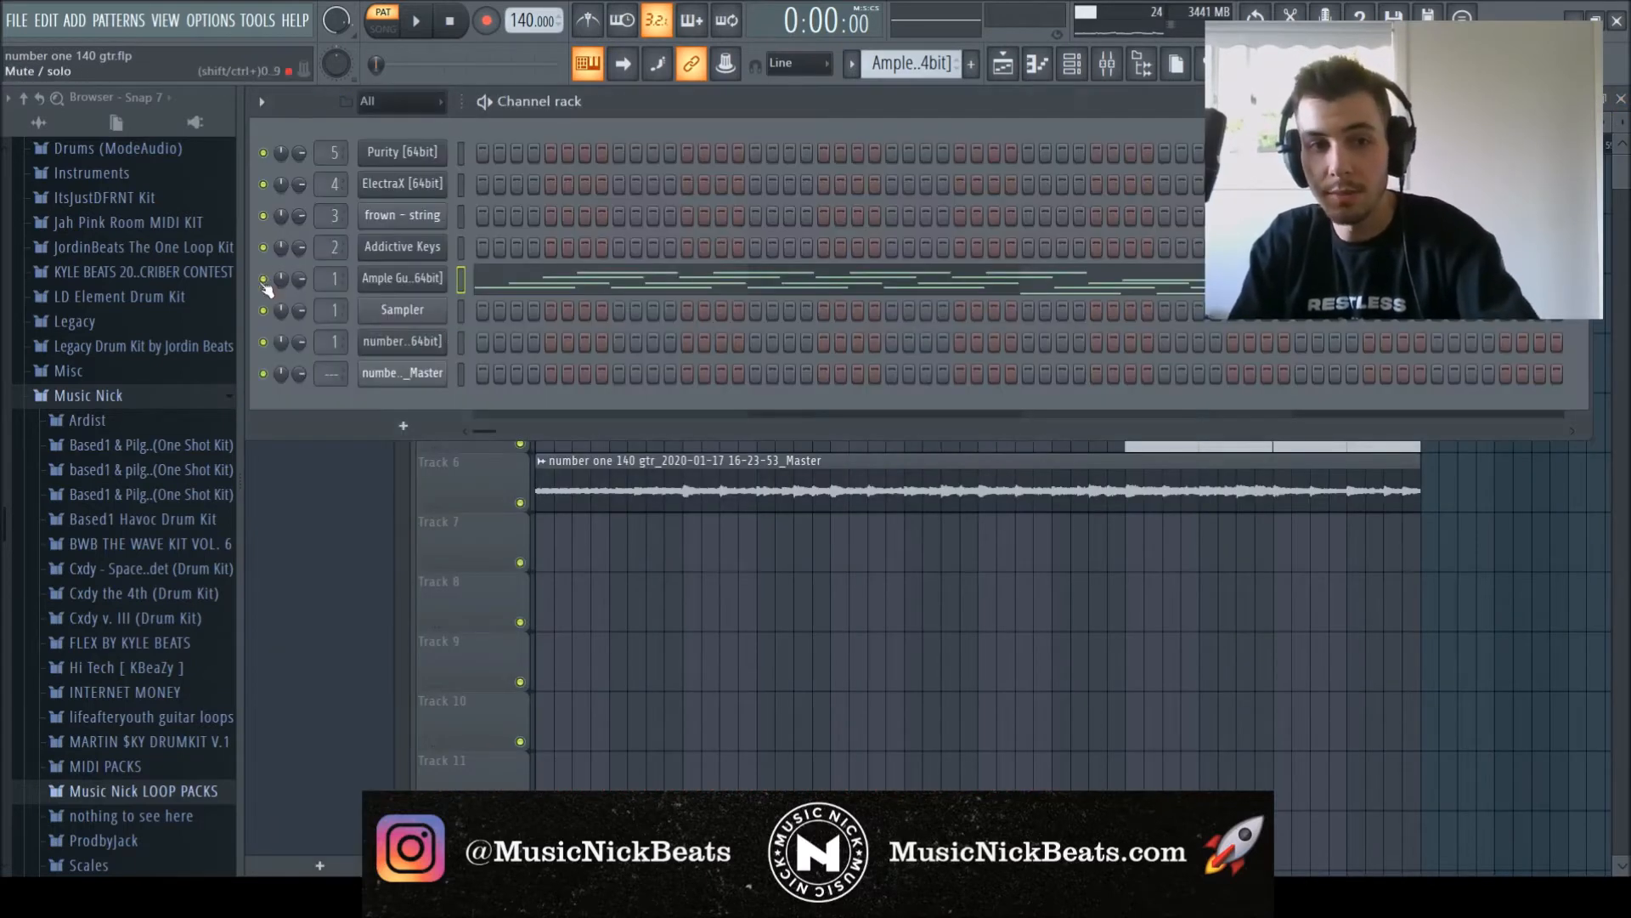
{"action": "key", "text": "F9"}
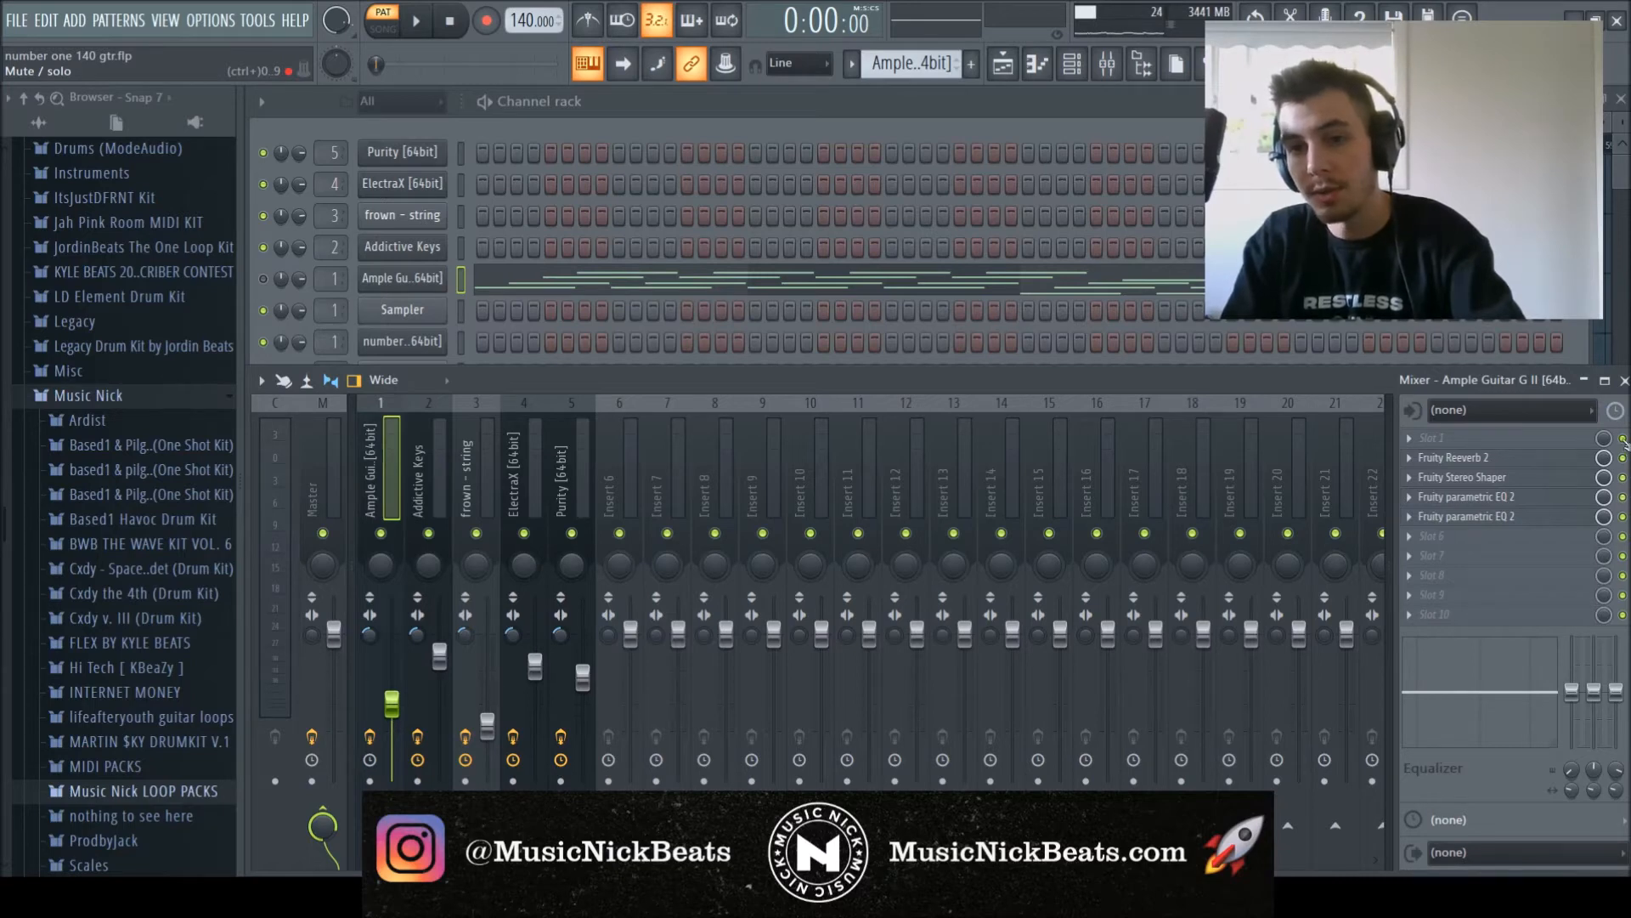
{"action": "key", "text": "F5"}
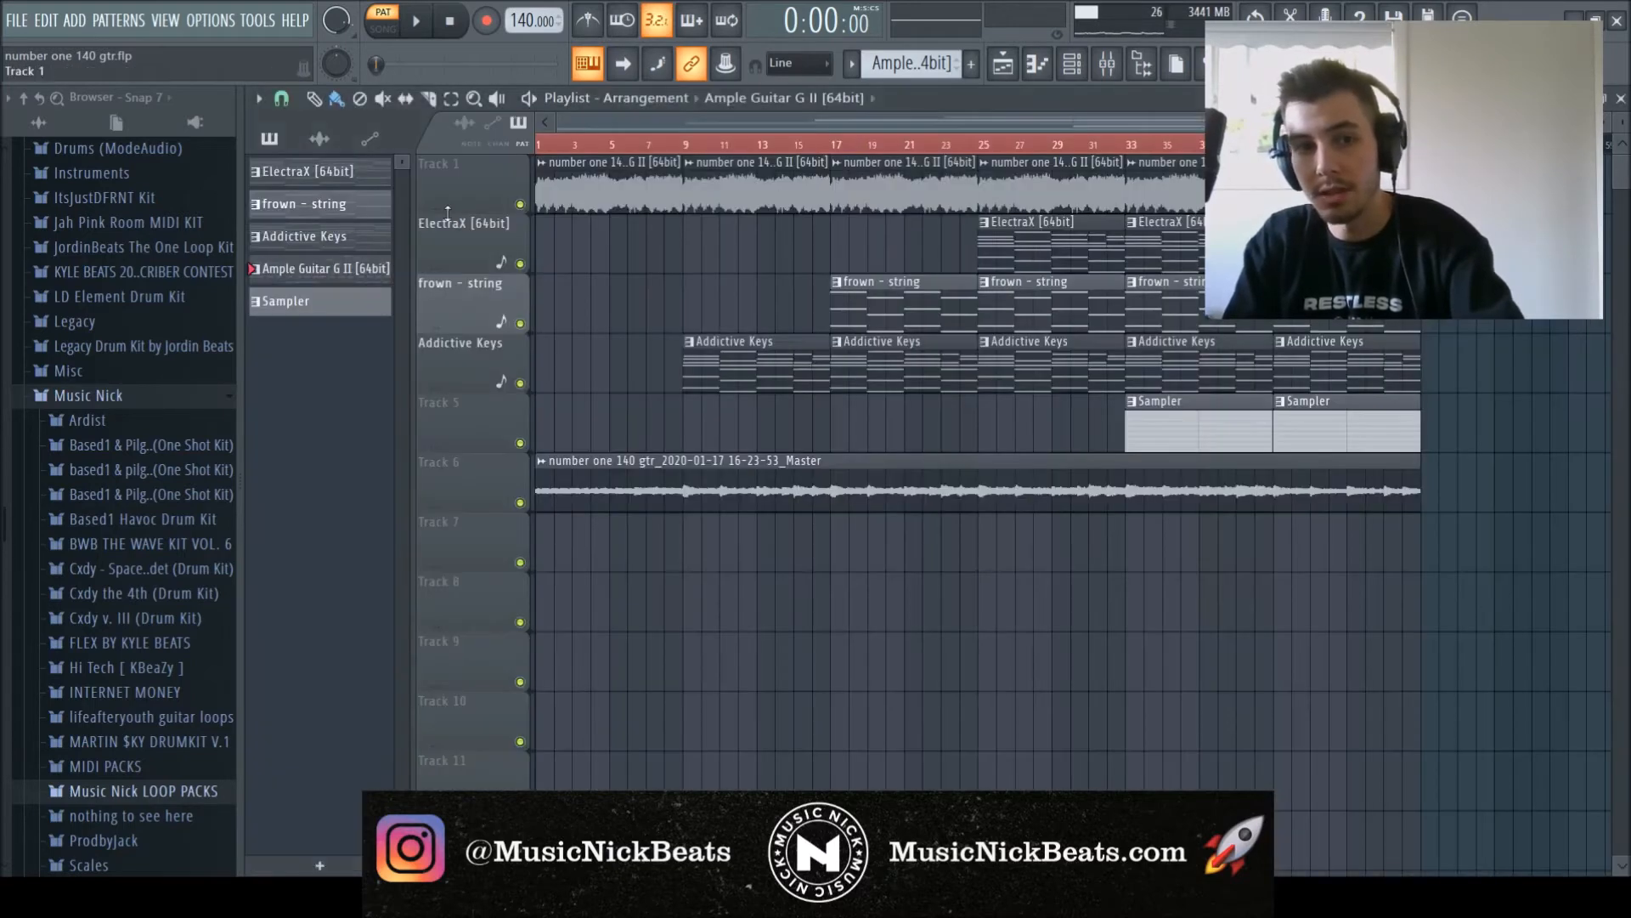
Solo the guitar audio on Track 1, switch to song mode and show the guitar's mixer insert.
{"action": "right_click", "coordinate": [520, 205]}
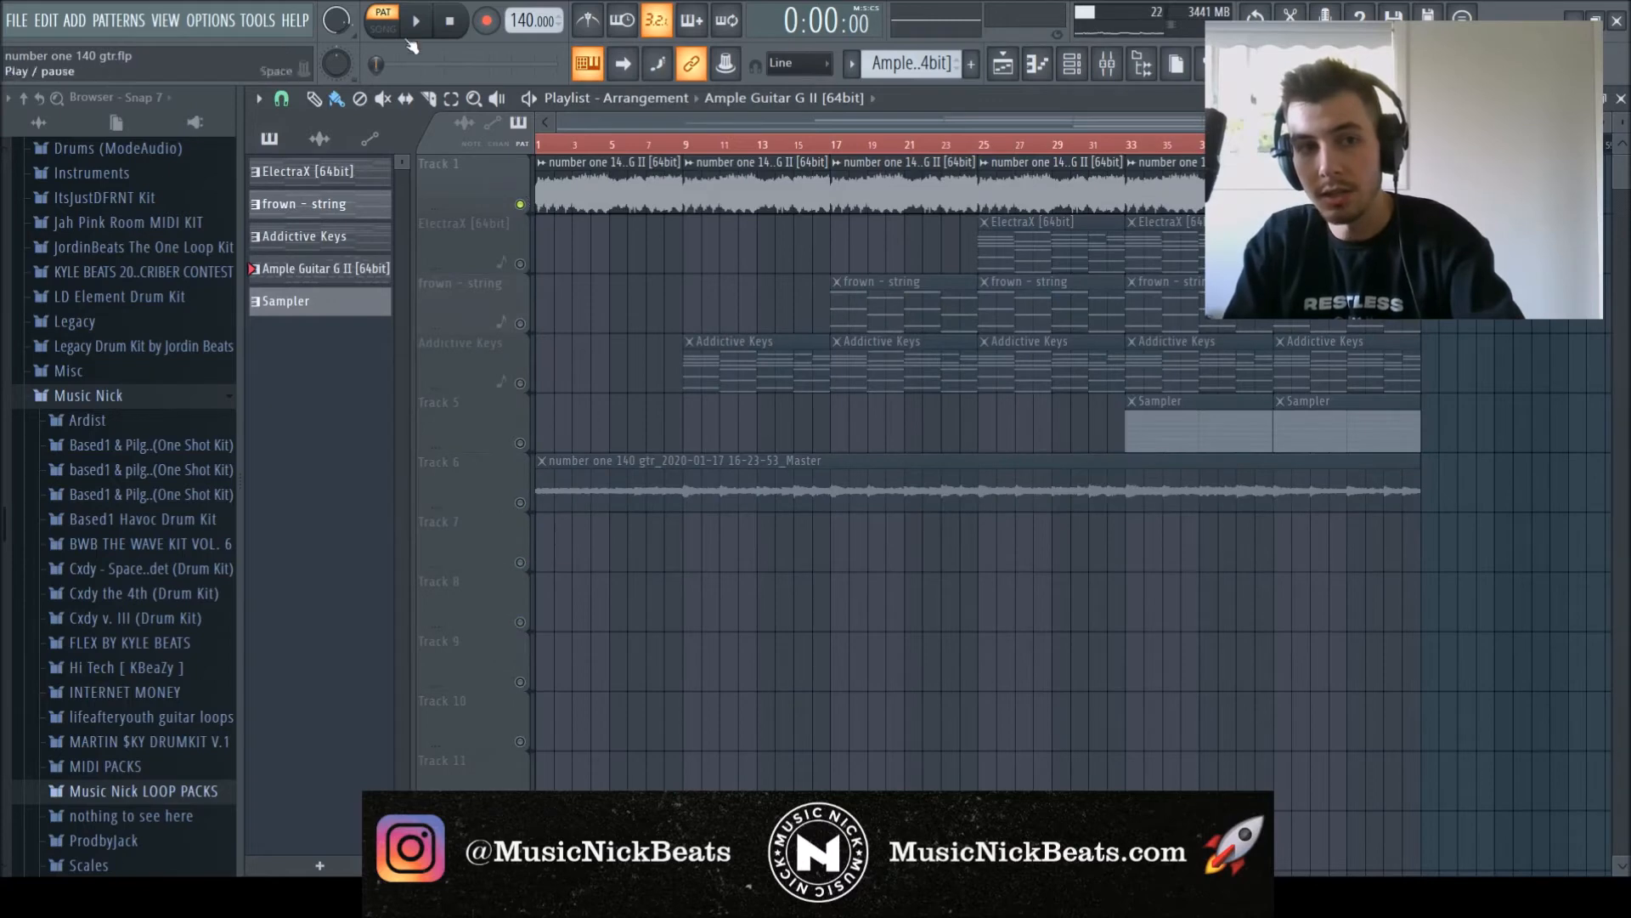
{"action": "left_click", "coordinate": [383, 22]}
{"action": "key", "text": "F6"}
{"action": "key", "text": "F9"}
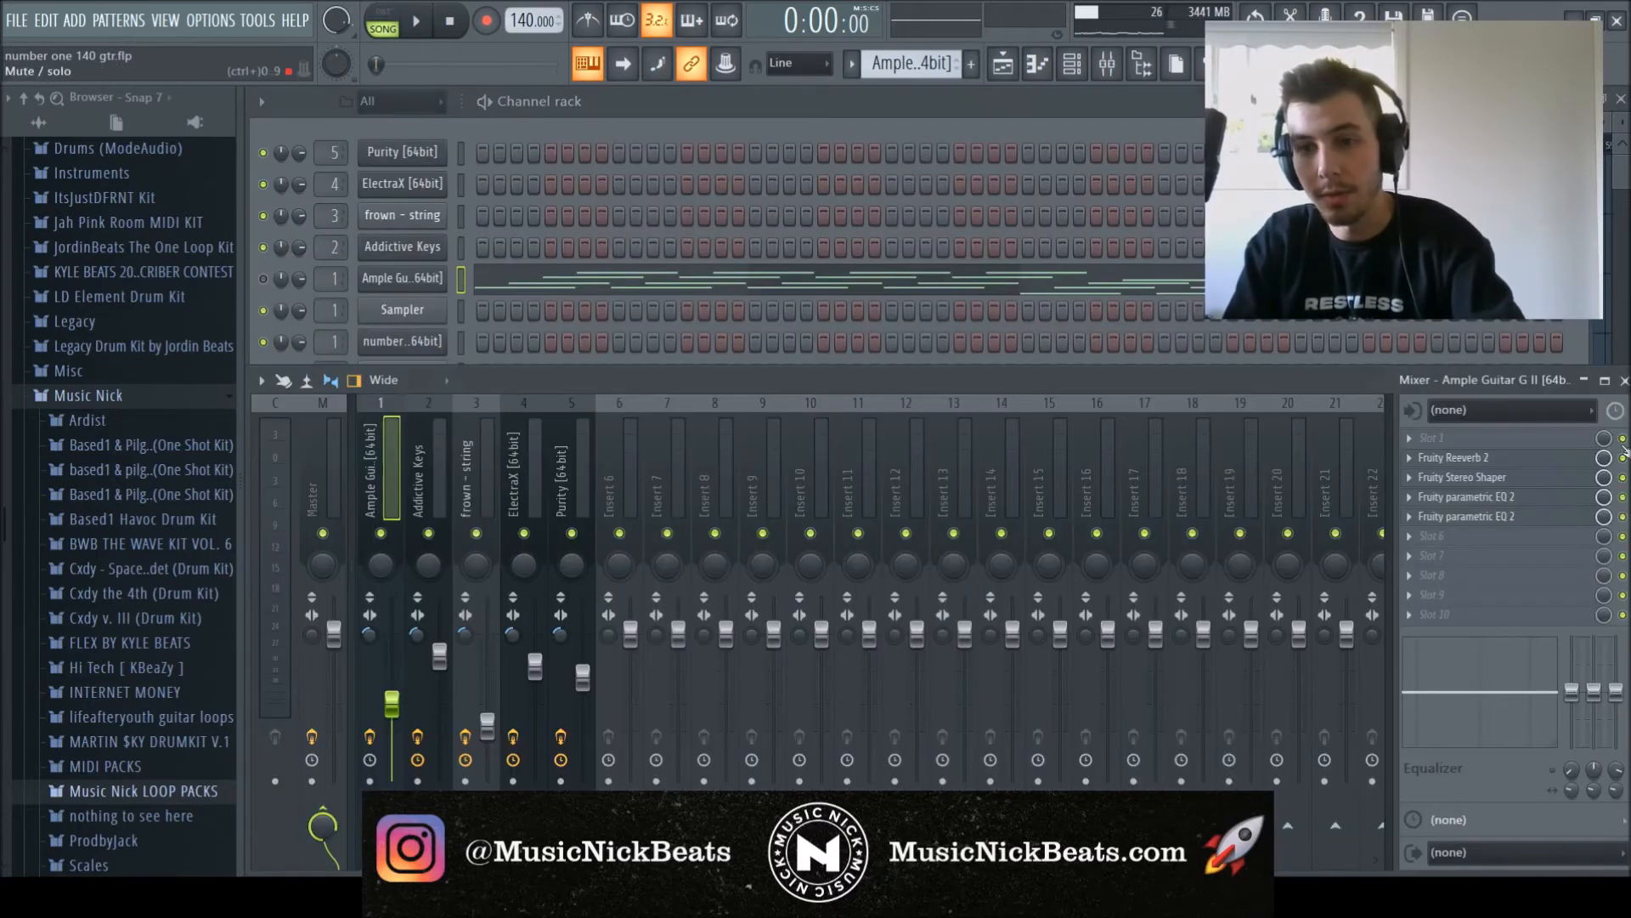
Compare the guitar loop with its reverb, stereo shaper and EQ effects bypassed and with them enabled.
{"action": "key", "text": "space"}
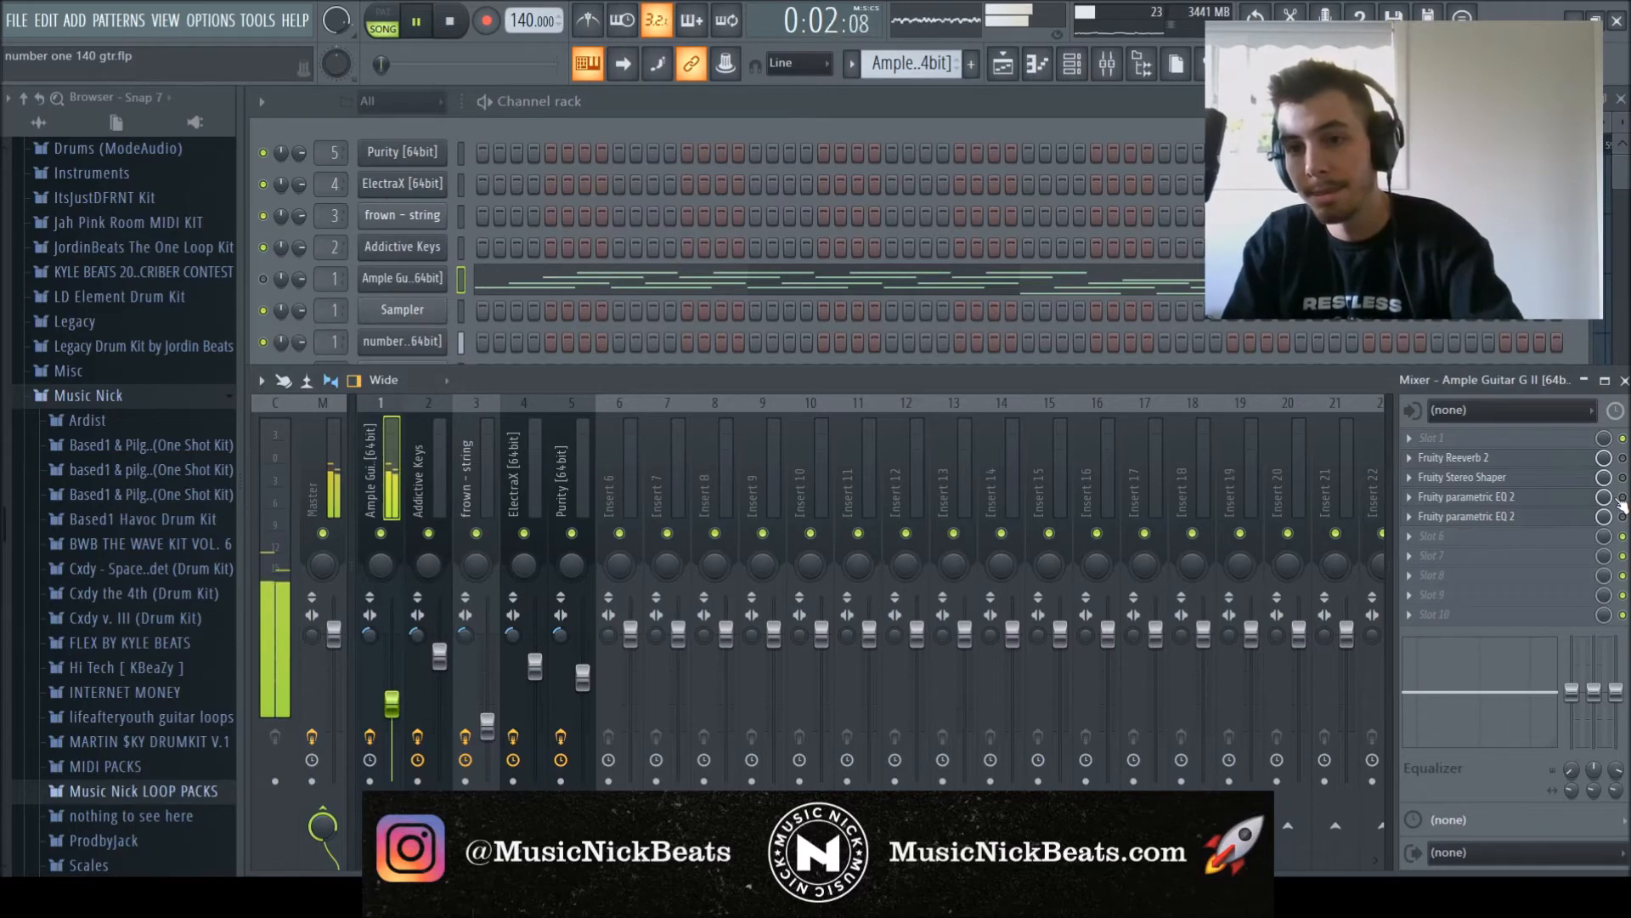
{"action": "key", "text": "space"}
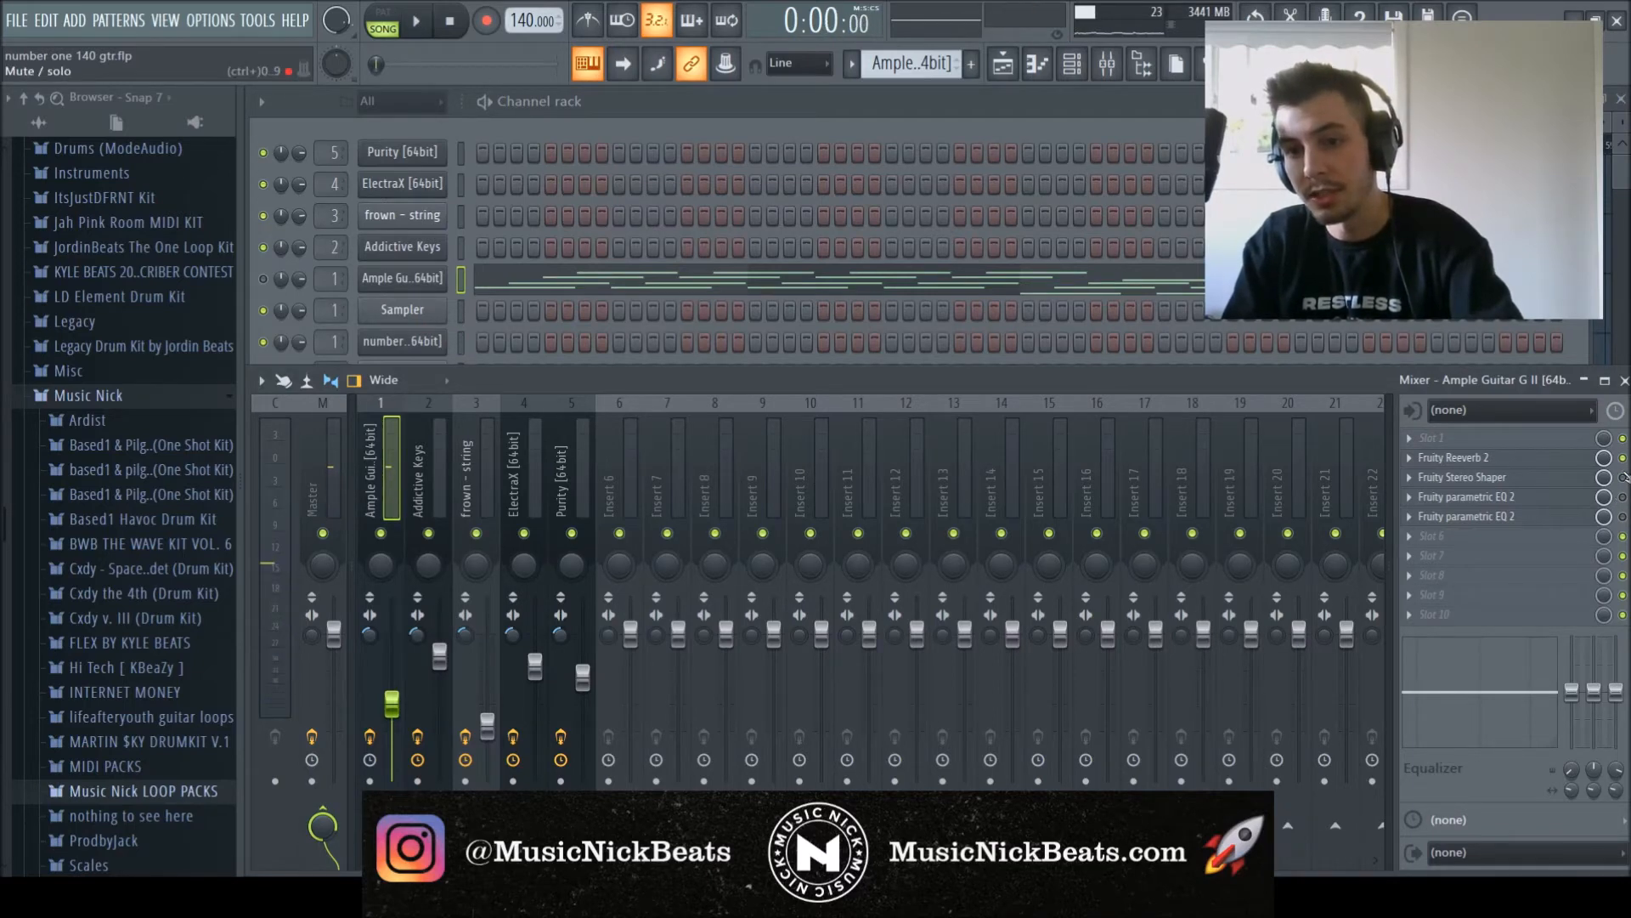
{"action": "key", "text": "space"}
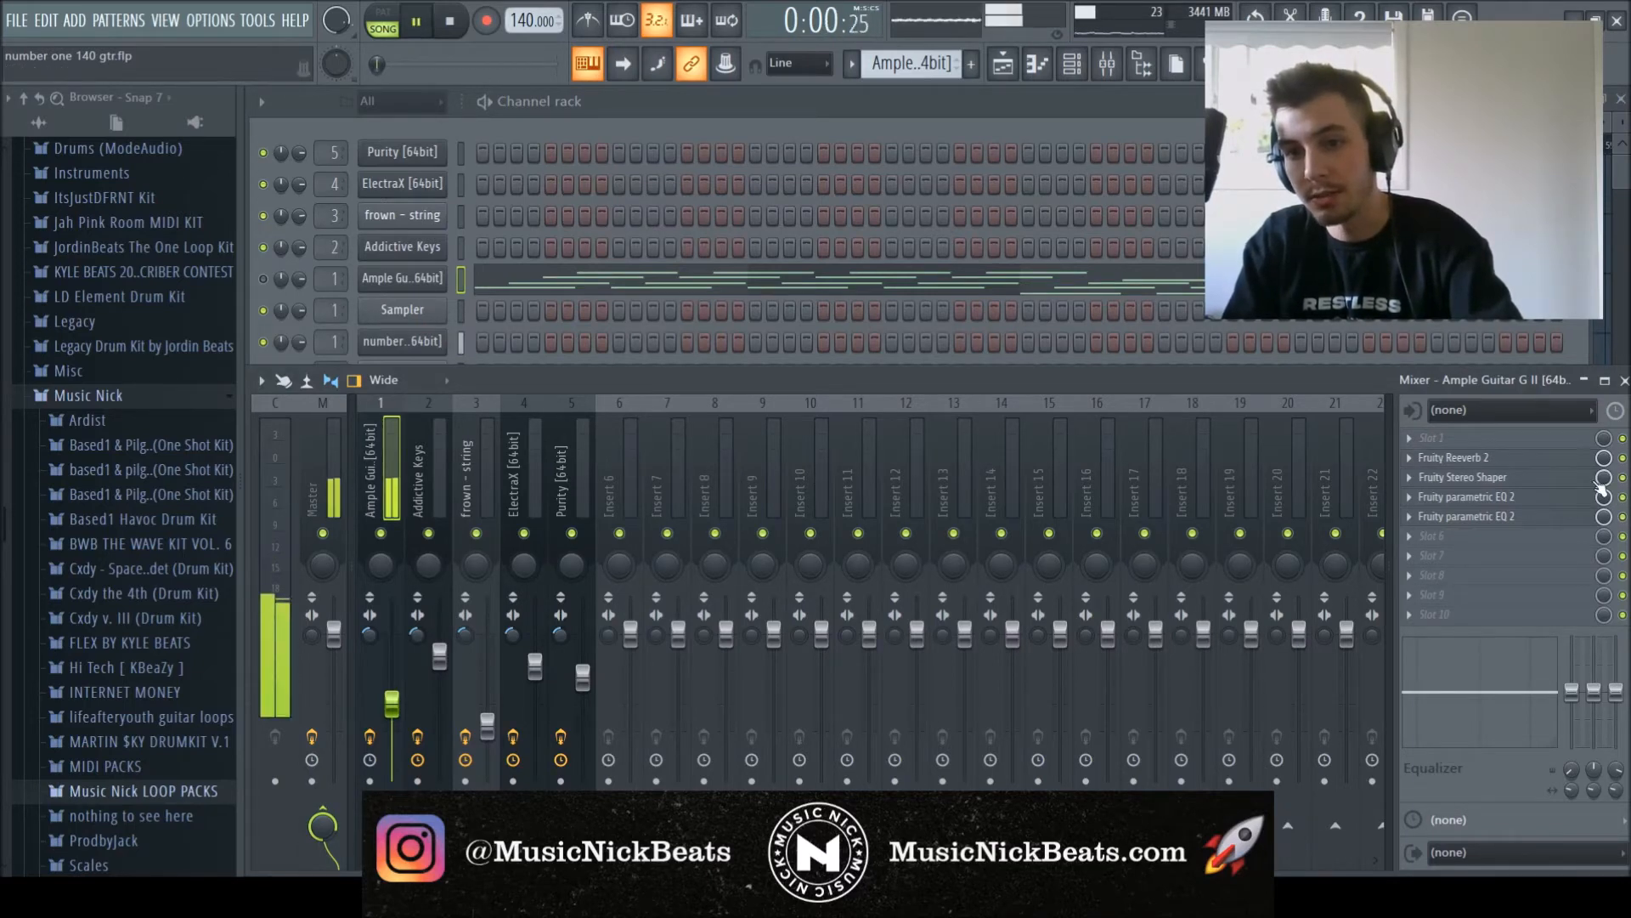
{"action": "key", "text": "space"}
Examine the settings of Fruity Reeverb 2 and Fruity Stereo Shaper on the guitar insert, closing each window.
{"action": "left_click", "coordinate": [1512, 459]}
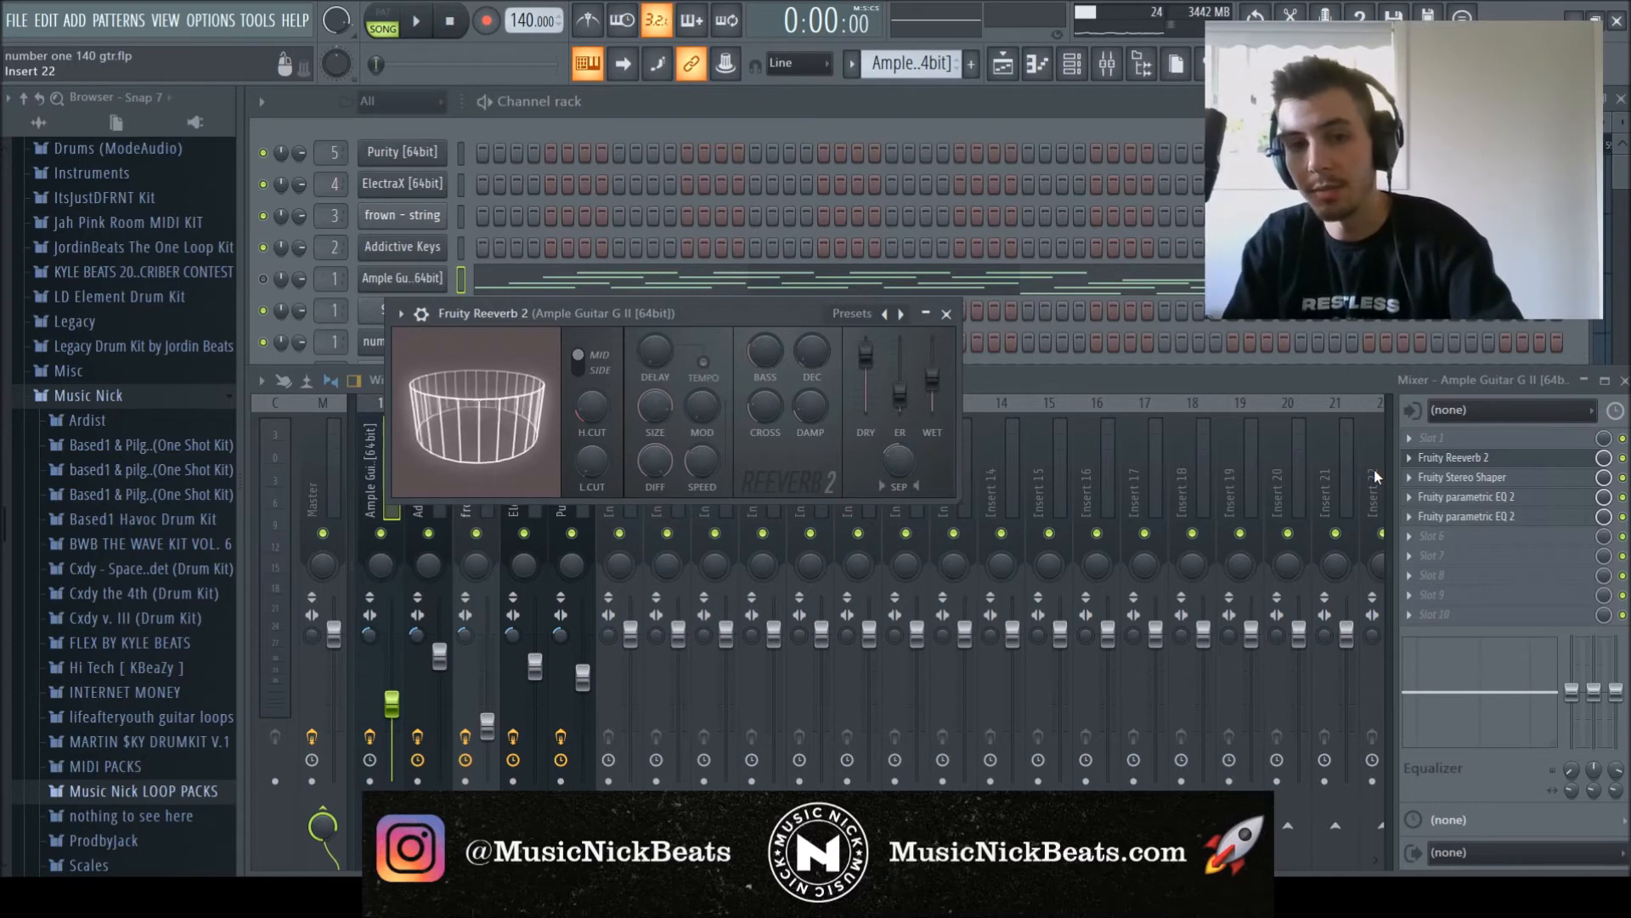
{"action": "left_click", "coordinate": [947, 314]}
{"action": "left_click", "coordinate": [1538, 478]}
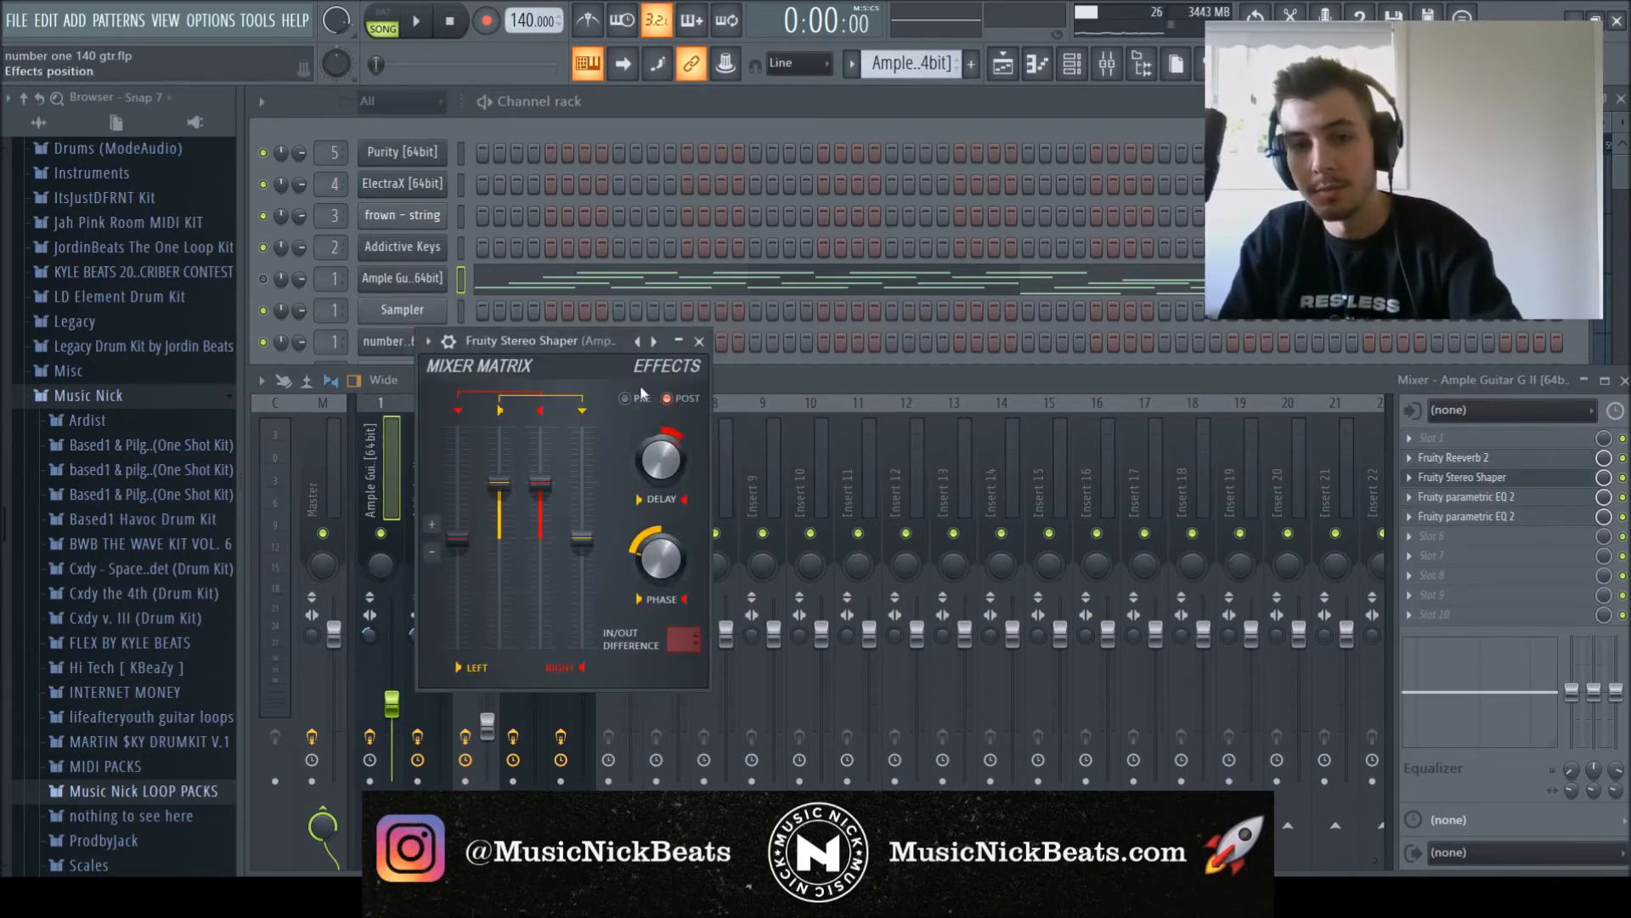
{"action": "left_click", "coordinate": [680, 341]}
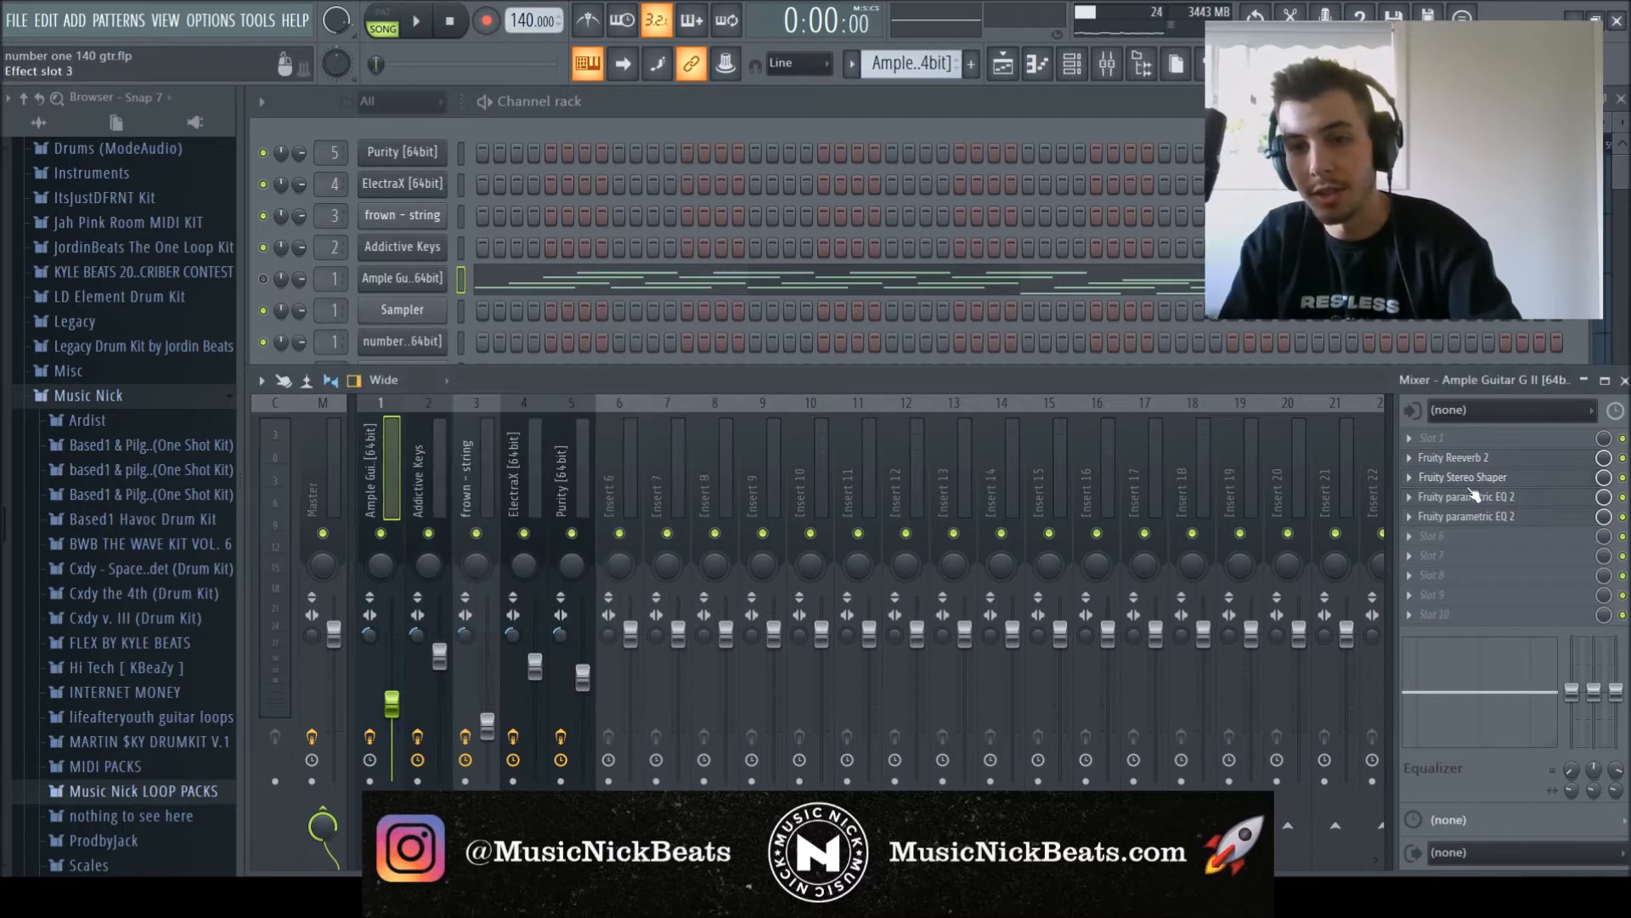
{"action": "key", "text": "space"}
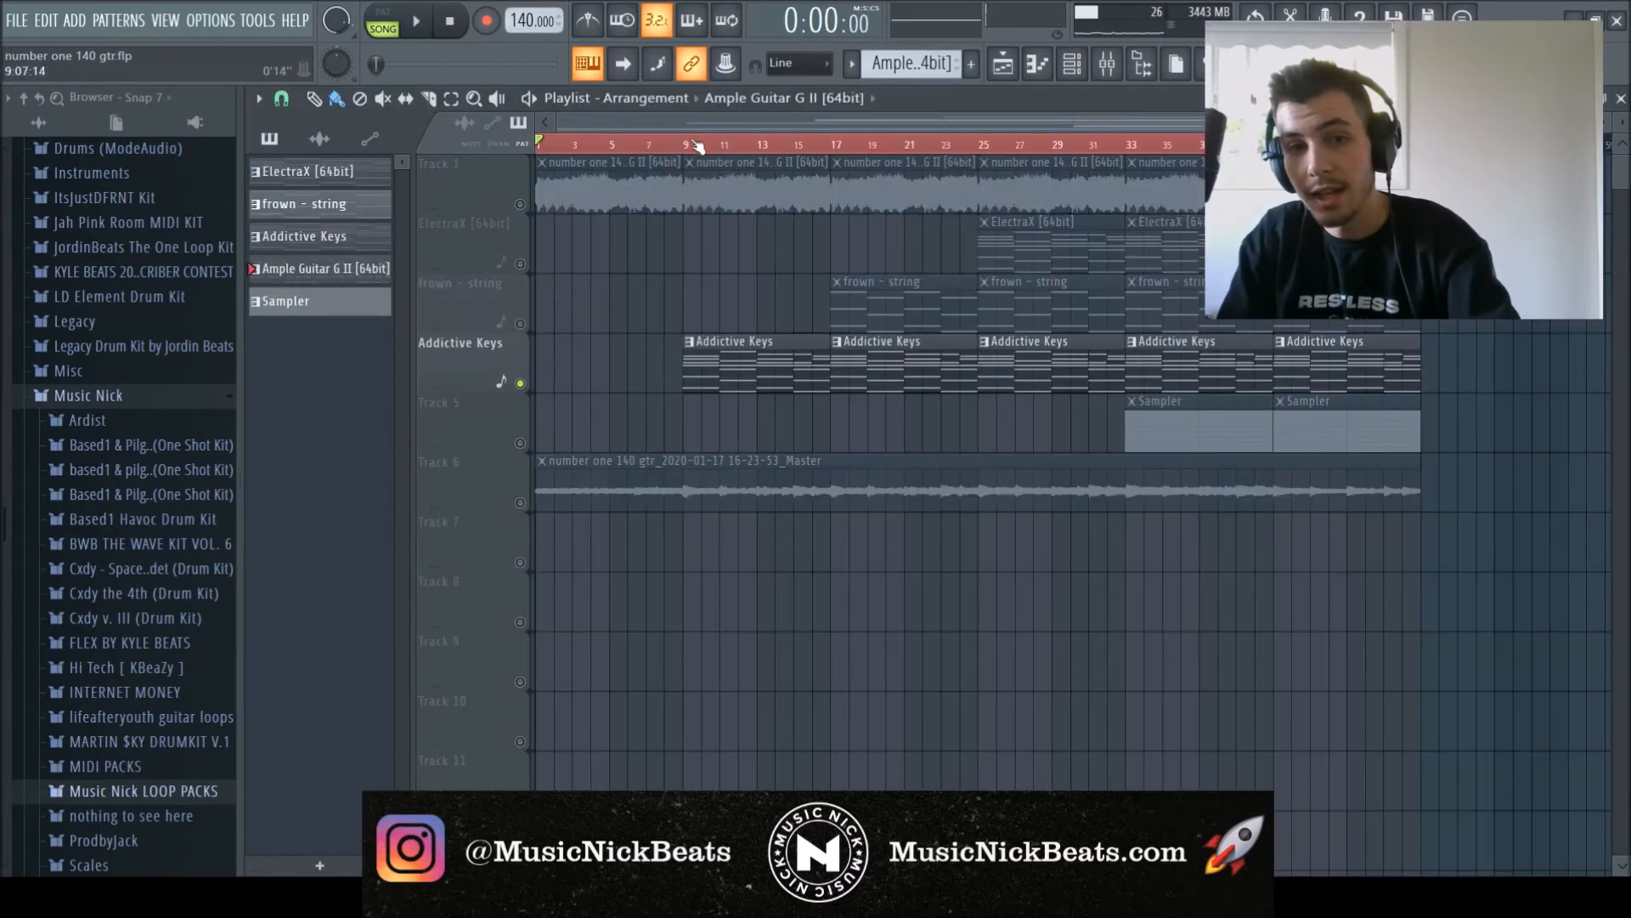
Move the playback position to bar 9 and examine the Addictive Keys notes in the piano roll.
{"action": "left_click", "coordinate": [695, 145]}
{"action": "double_click", "coordinate": [782, 365]}
{"action": "scroll", "coordinate": [408, 346], "scroll_direction": "down", "scroll_amount": 2}
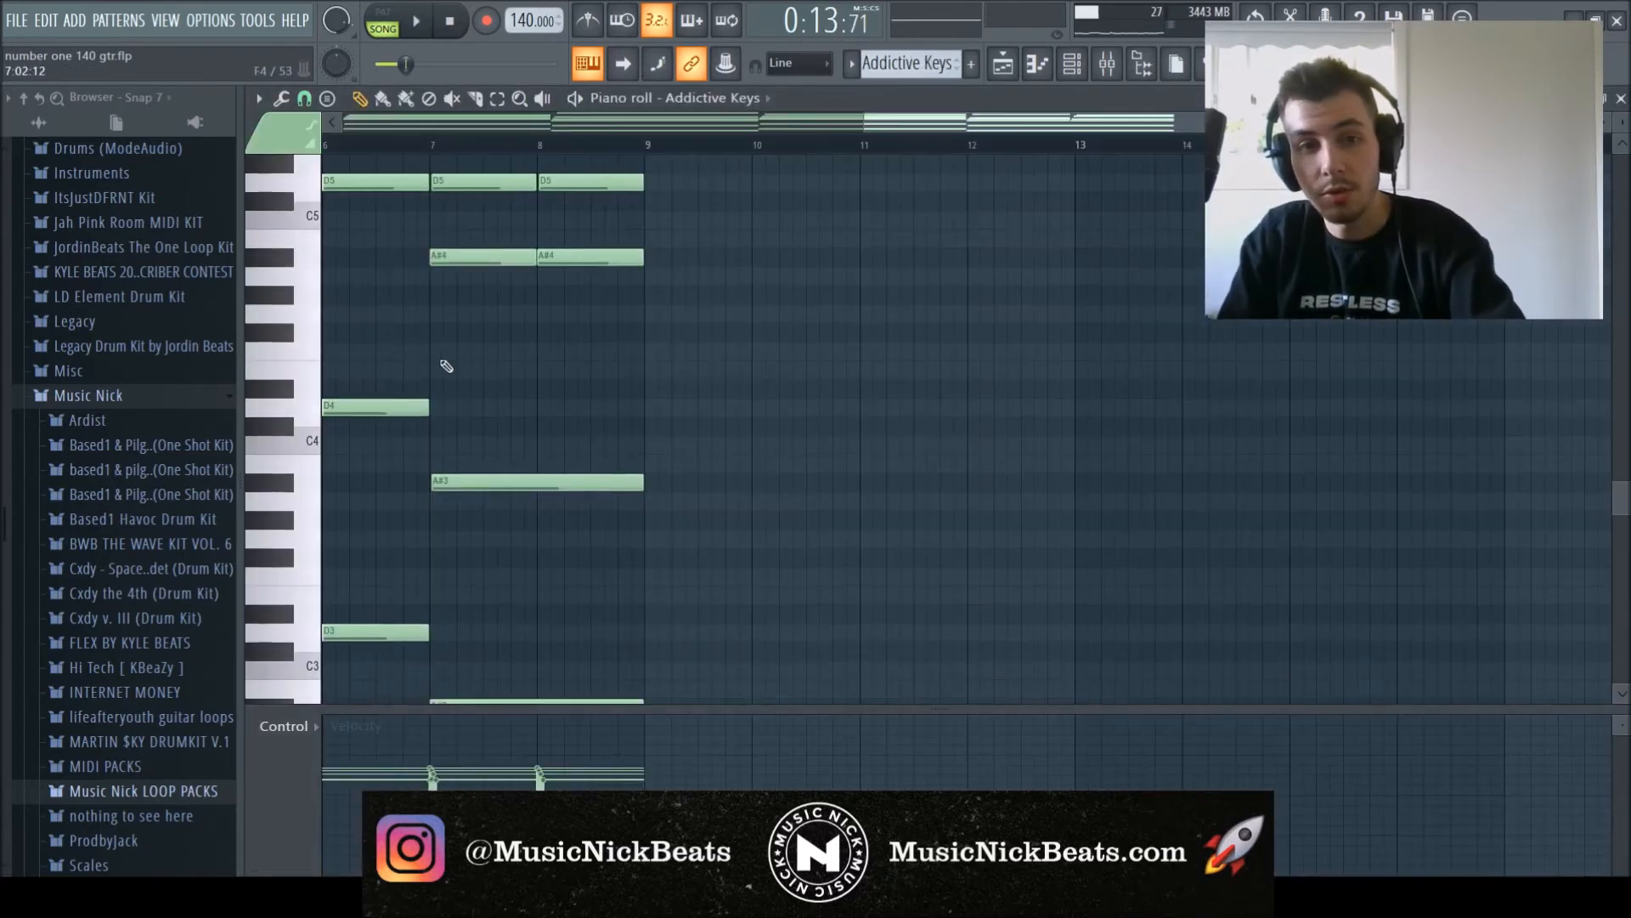
{"action": "scroll", "coordinate": [446, 366], "scroll_direction": "left", "scroll_amount": 5}
{"action": "scroll", "coordinate": [446, 366], "scroll_direction": "up", "scroll_amount": 18}
{"action": "scroll", "coordinate": [447, 366], "scroll_direction": "down", "scroll_amount": 20}
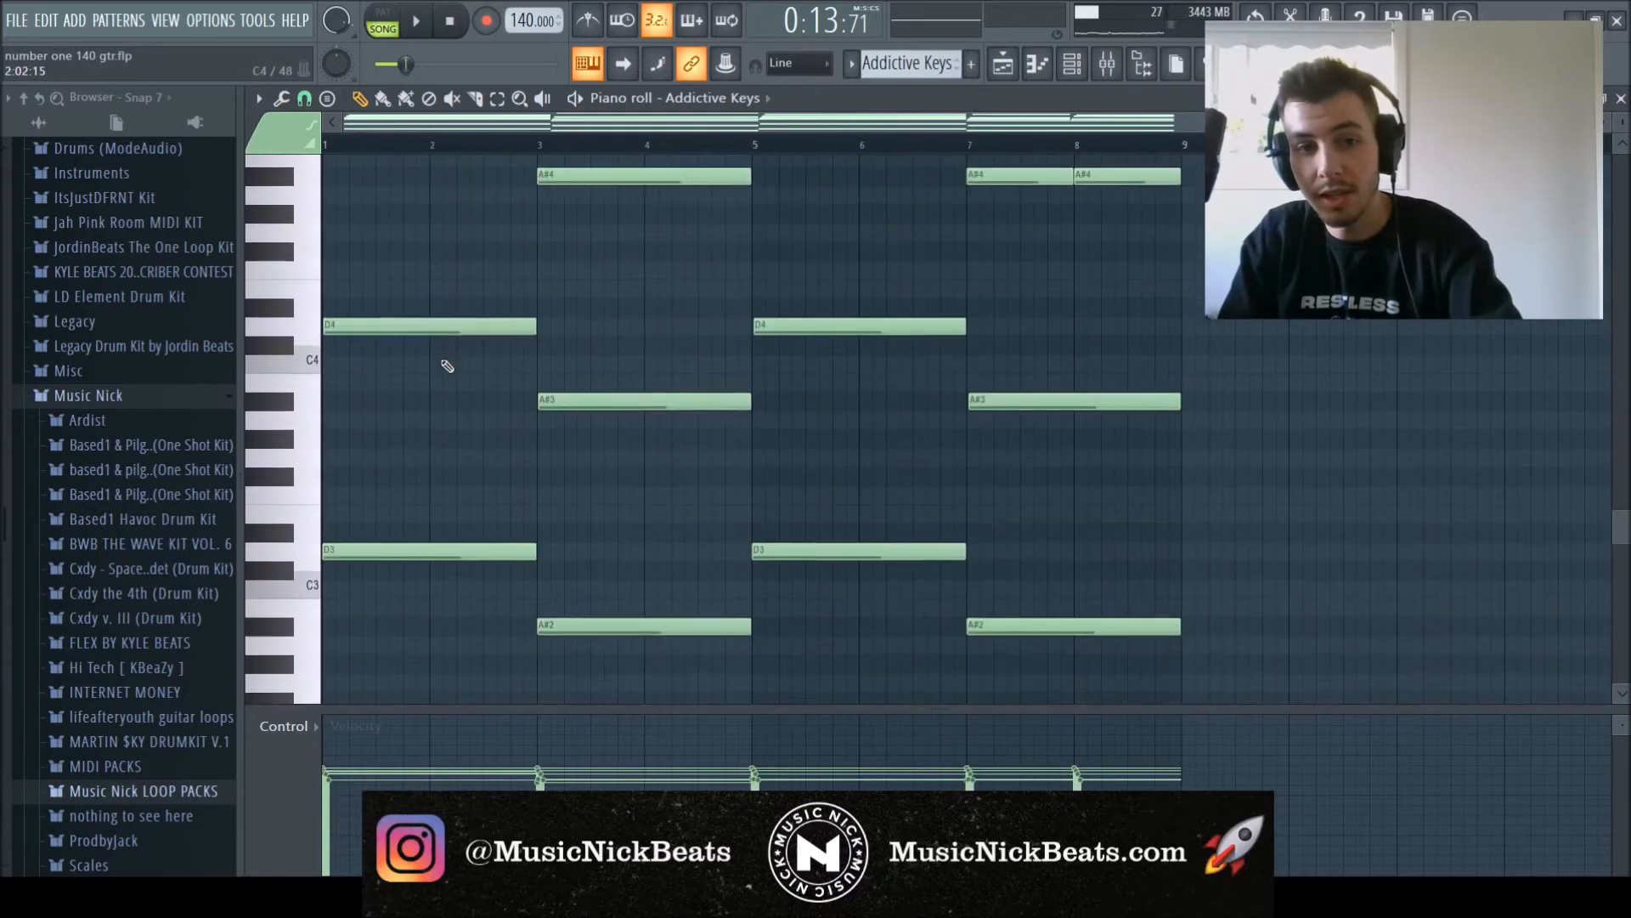
Play the Addictive Keys part from bar 9 and examine its higher chord notes in the piano roll.
{"action": "key", "text": "space"}
{"action": "scroll", "coordinate": [446, 364], "scroll_direction": "up", "scroll_amount": 10}
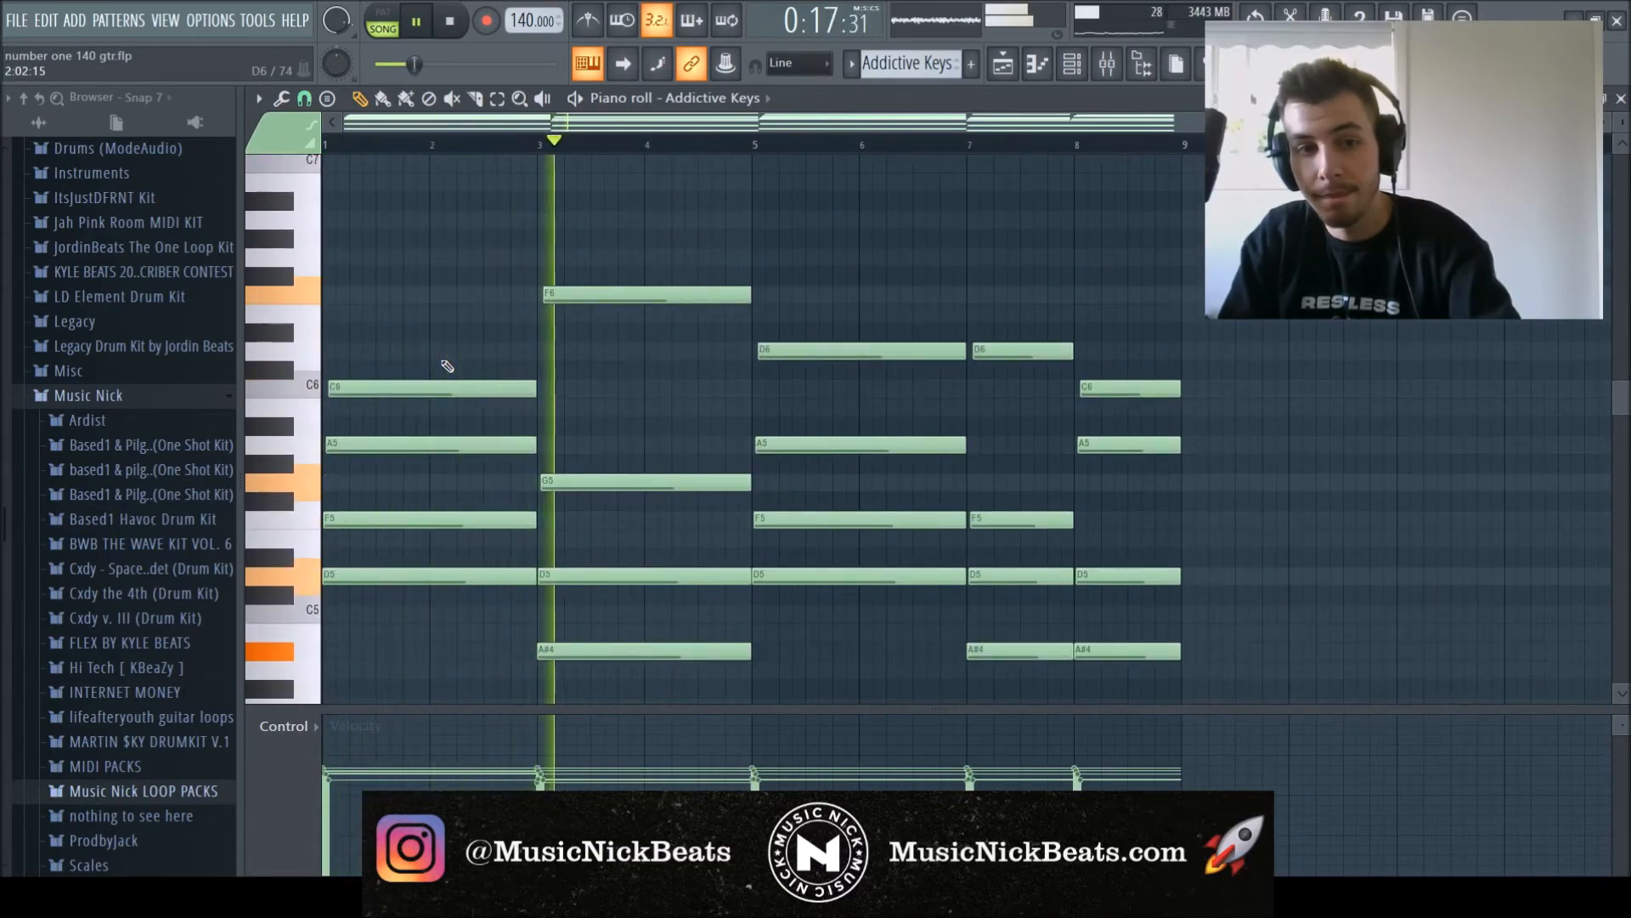
{"action": "scroll", "coordinate": [447, 366], "scroll_direction": "down", "scroll_amount": 3}
{"action": "key", "text": "space"}
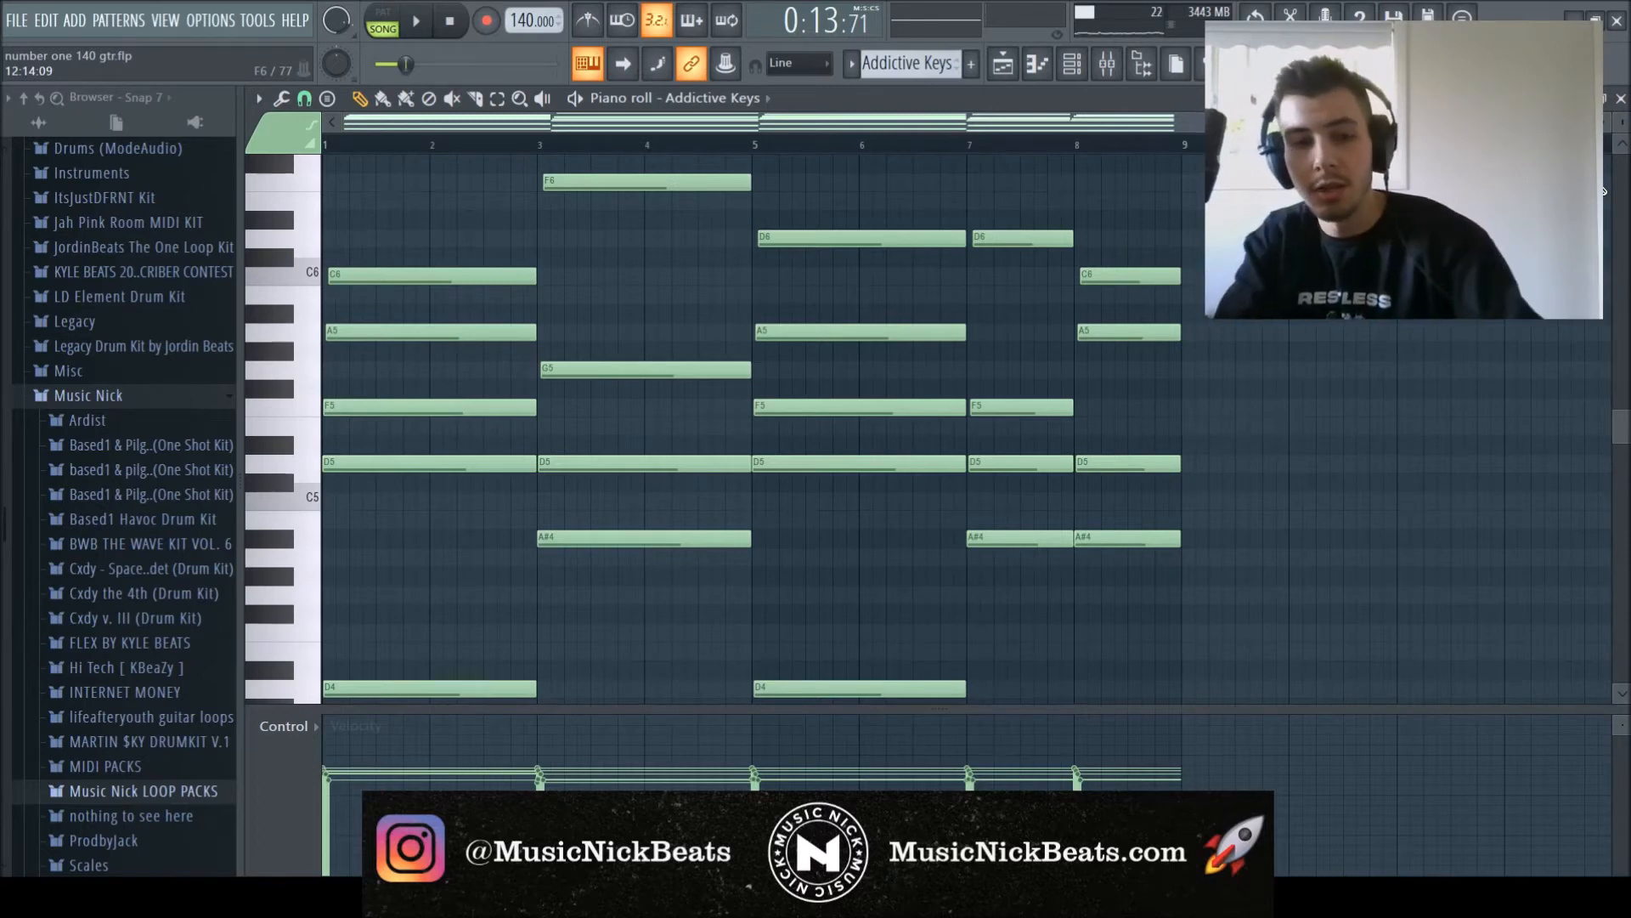
Try the Addictive Keys notes three semitones lower and return them to their original pitch.
{"action": "key", "text": "Down"}
{"action": "key", "text": "Down"}
{"action": "key", "text": "Down"}
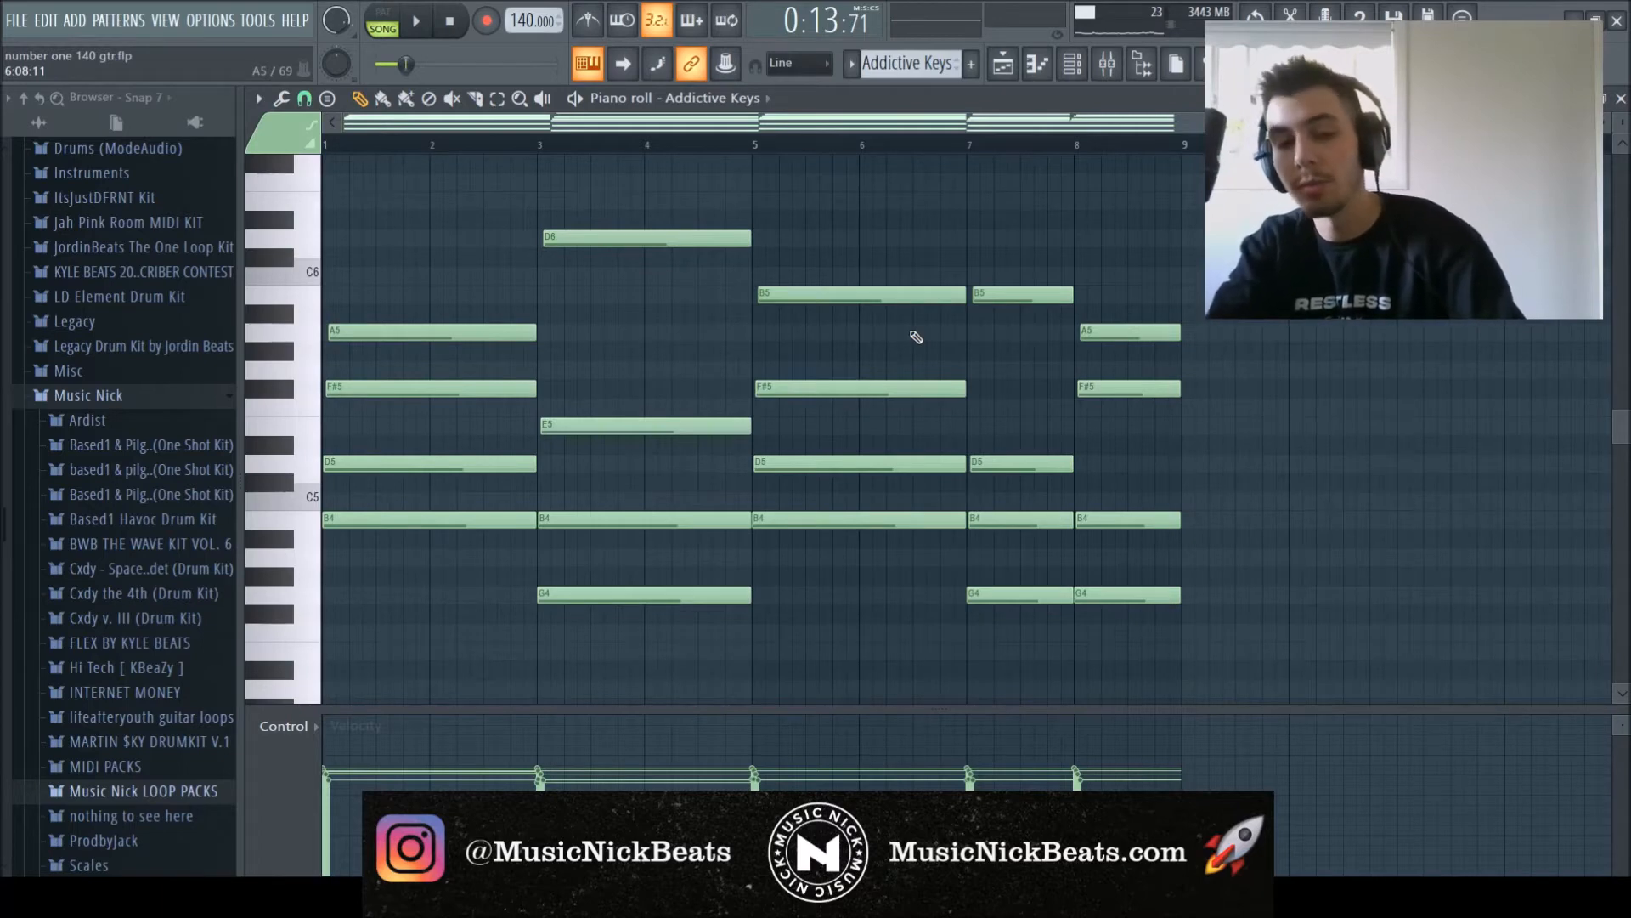
{"action": "key", "text": "Up"}
{"action": "key", "text": "Up"}
{"action": "key", "text": "Up"}
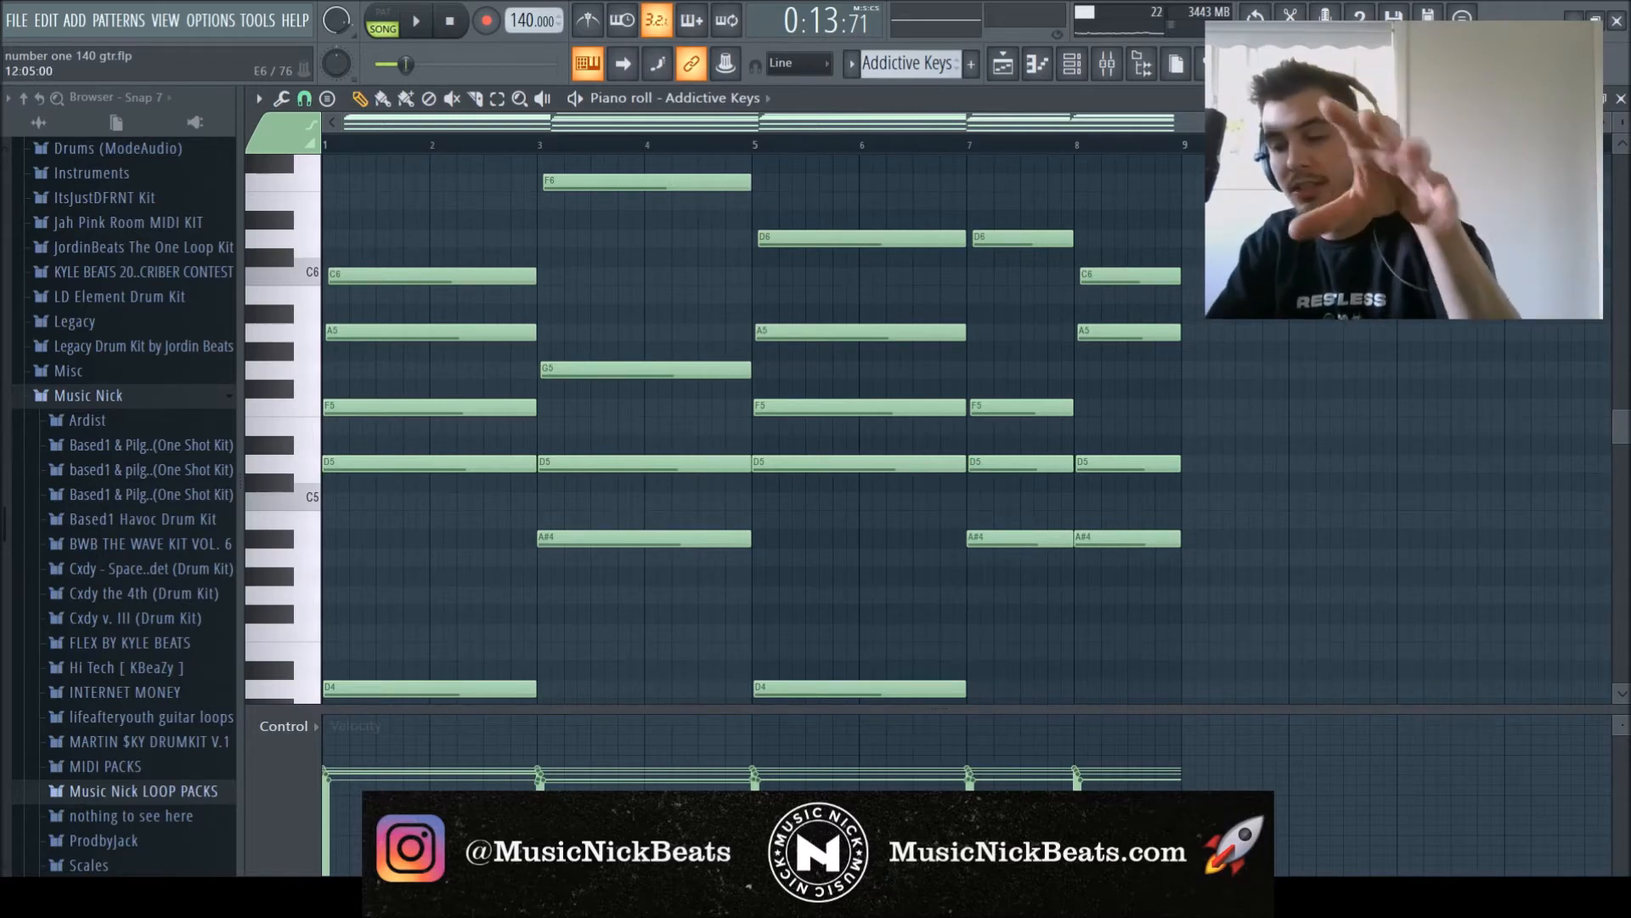
Close the piano roll and play the Addictive Keys part together with the guitar audio from bar 9.
{"action": "left_click", "coordinate": [1620, 98]}
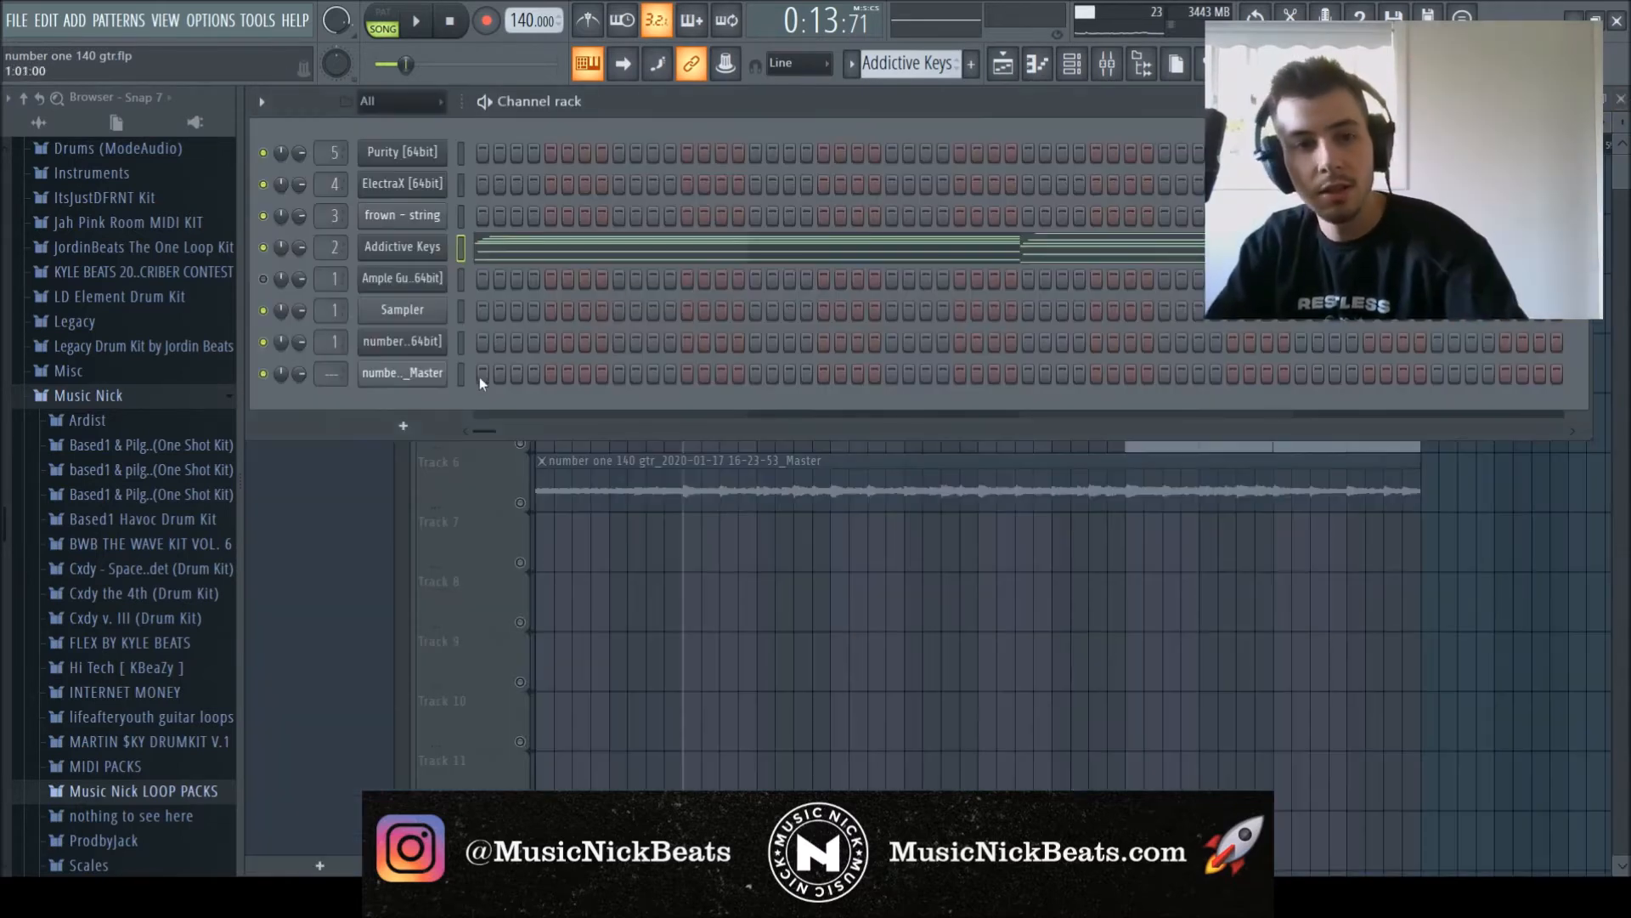
{"action": "left_click", "coordinate": [452, 487]}
{"action": "key", "text": "space"}
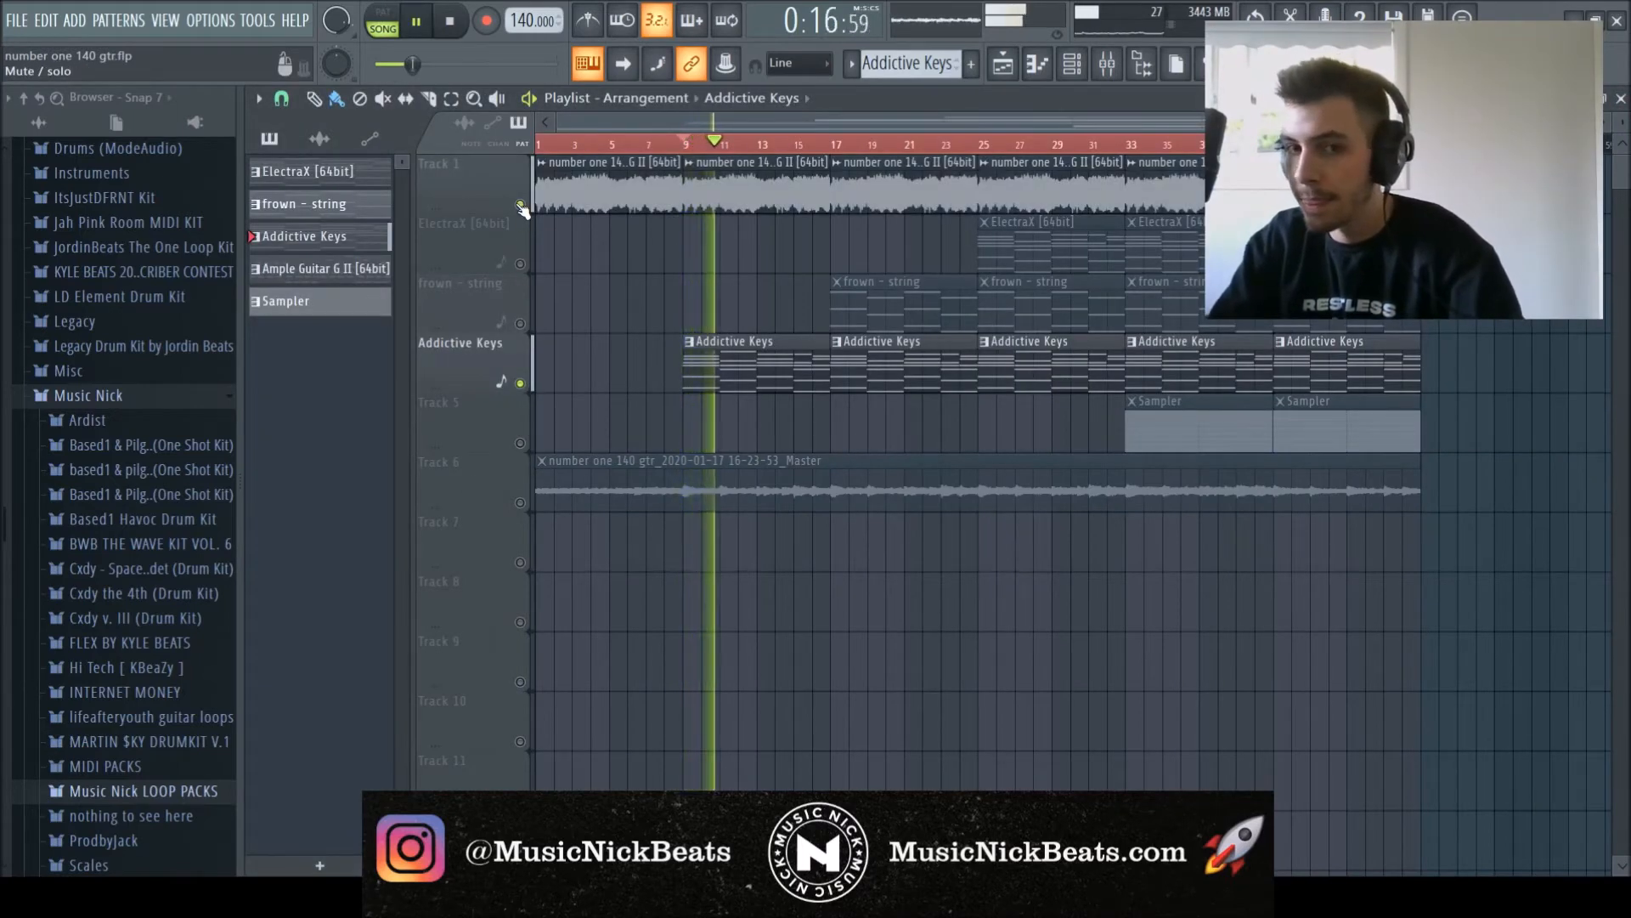
{"action": "key", "text": "space"}
{"action": "scroll", "coordinate": [637, 306], "scroll_direction": "right", "scroll_amount": 2}
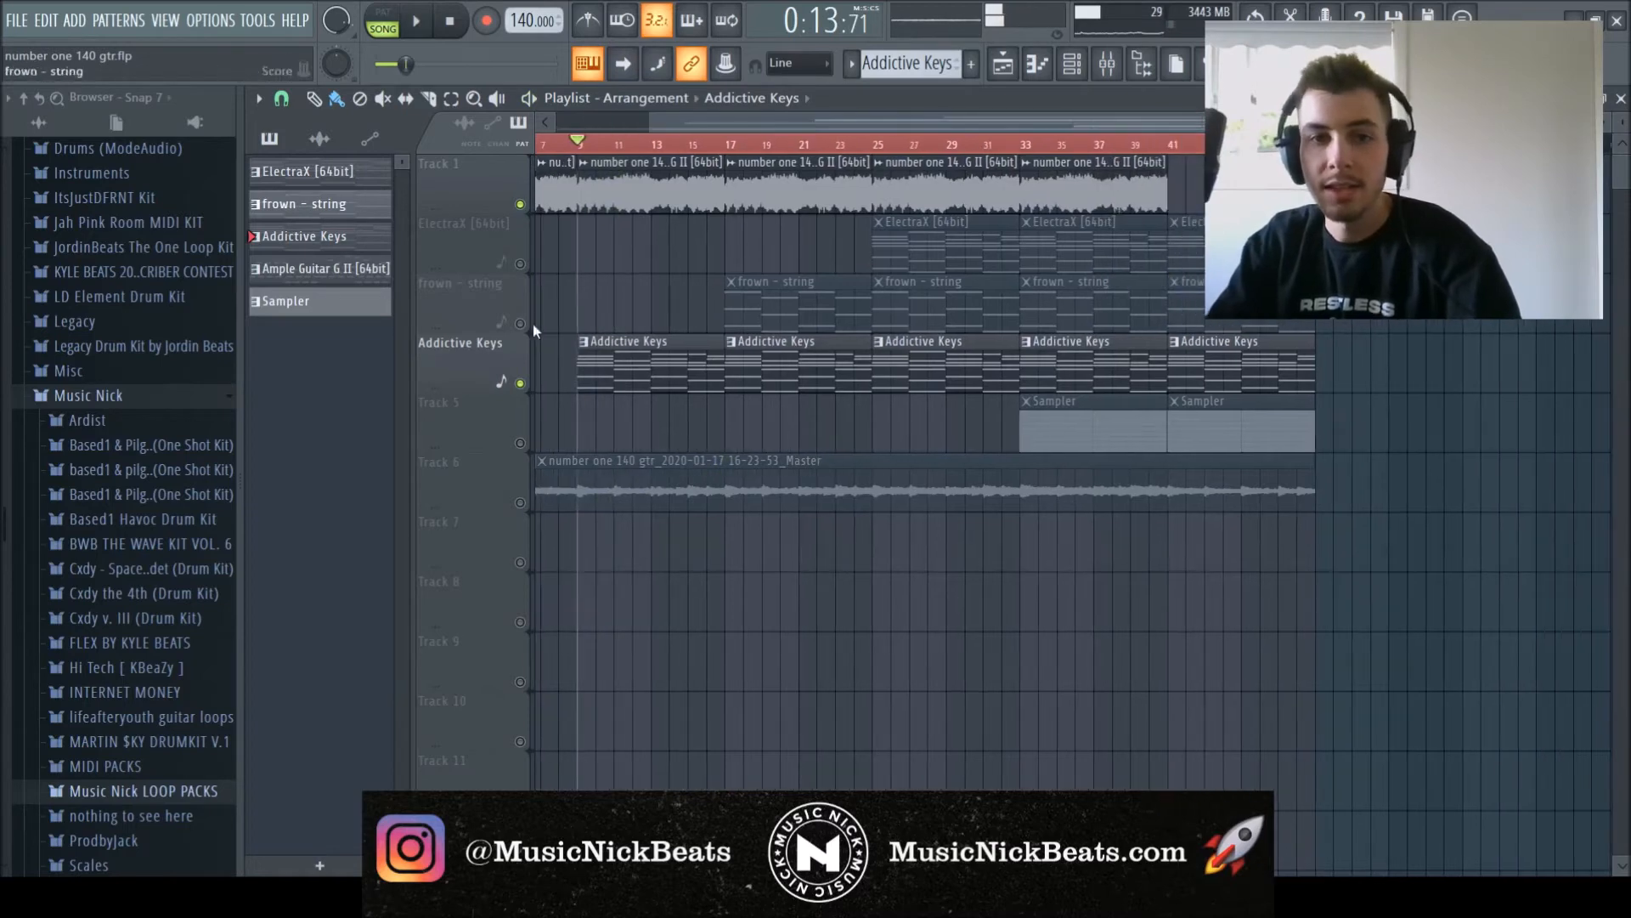
Solo the frown - string track and play it from bar 17.
{"action": "right_click", "coordinate": [520, 324]}
{"action": "left_click", "coordinate": [728, 145]}
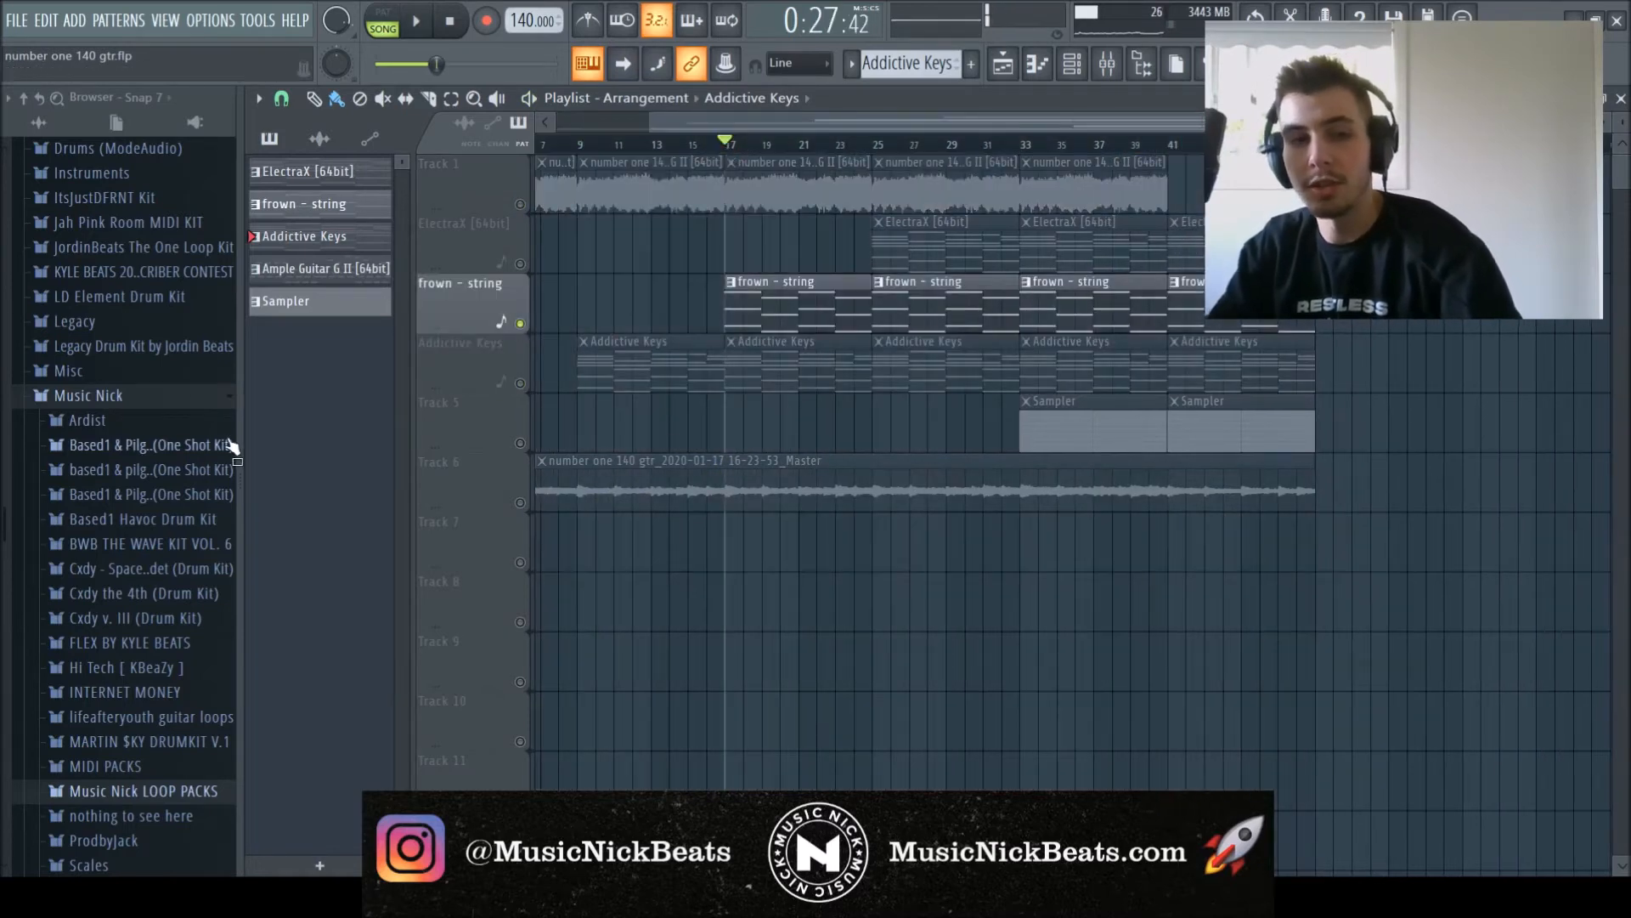
{"action": "key", "text": "space"}
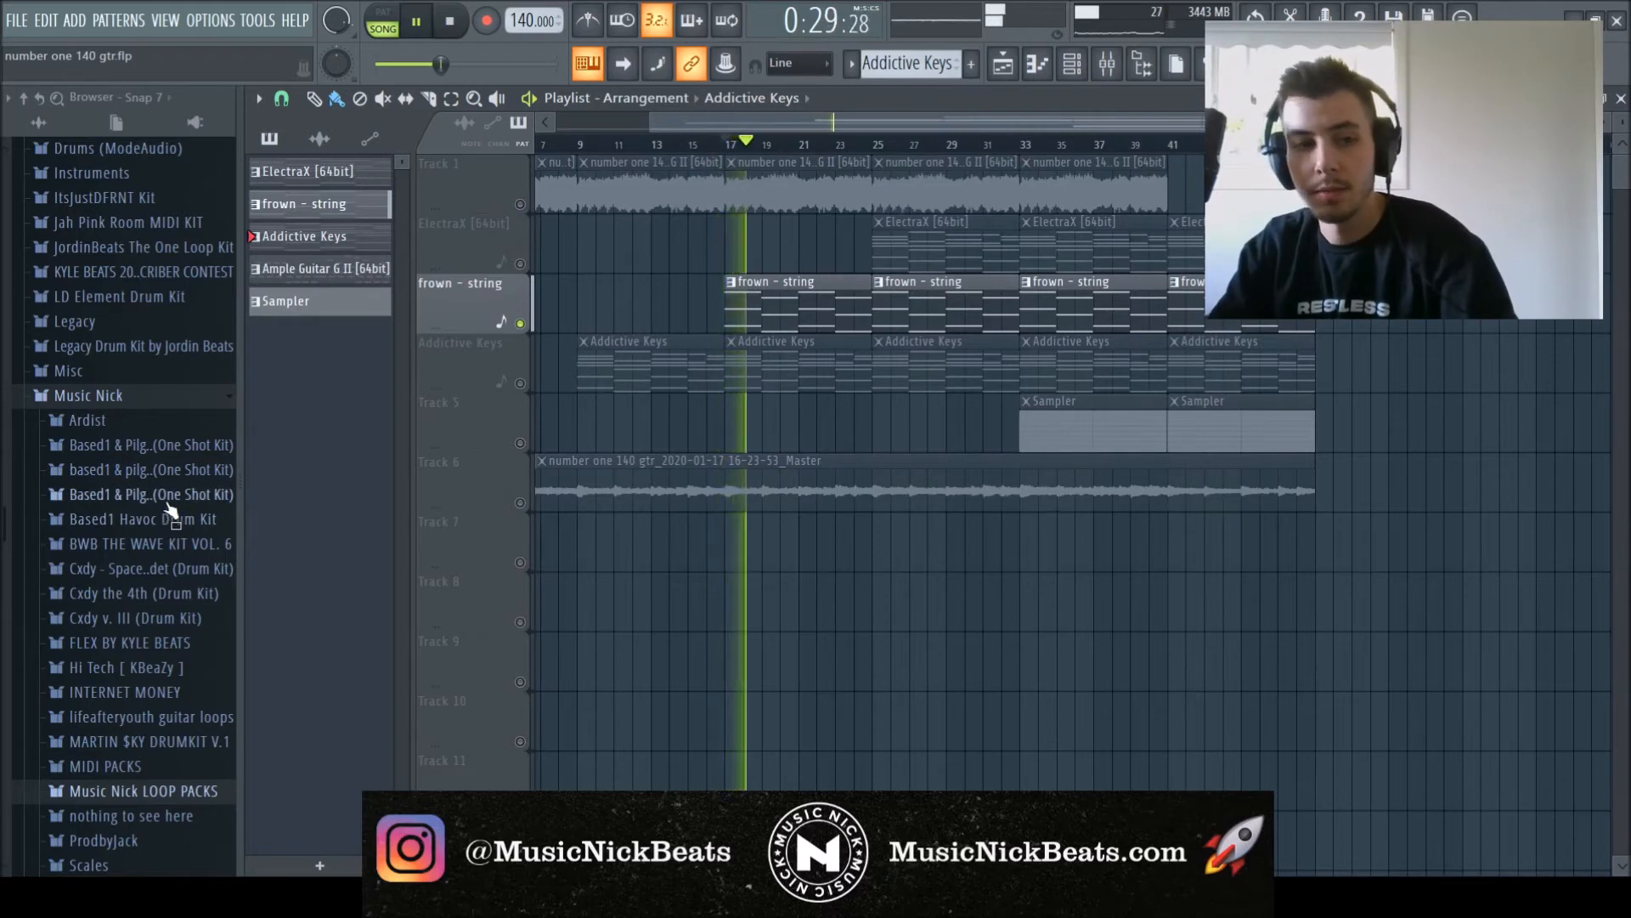
Locate the frown - string sample in the Based1 & Pilg. one shot kit's strings folder, collapse the folders and stop playback.
{"action": "left_click", "coordinate": [168, 500]}
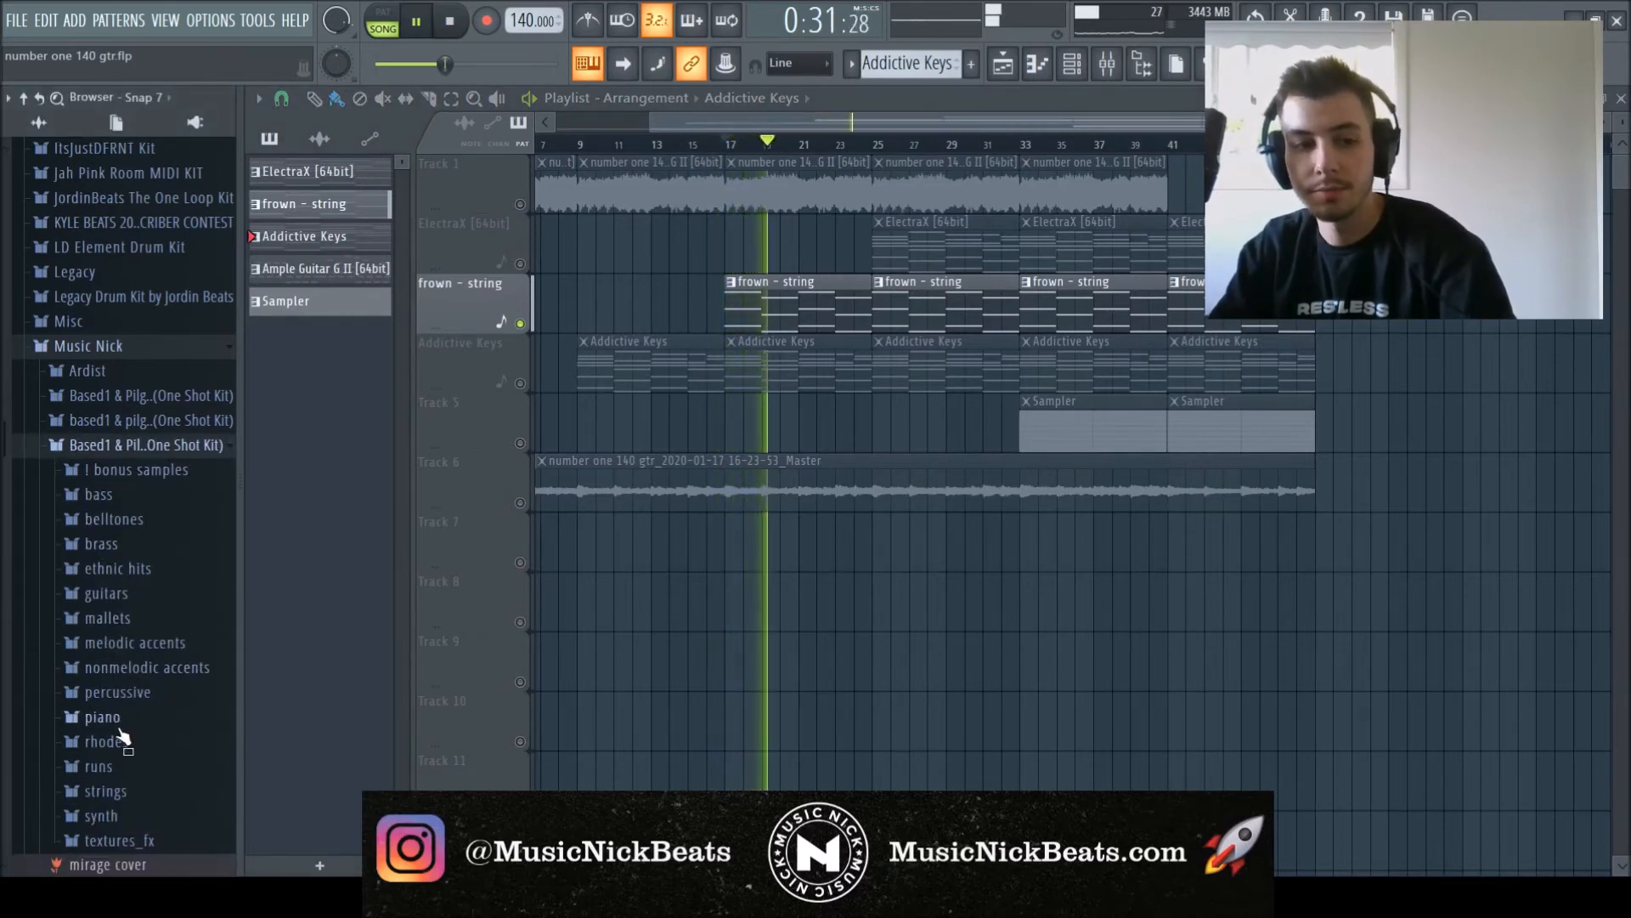
{"action": "left_click", "coordinate": [119, 788]}
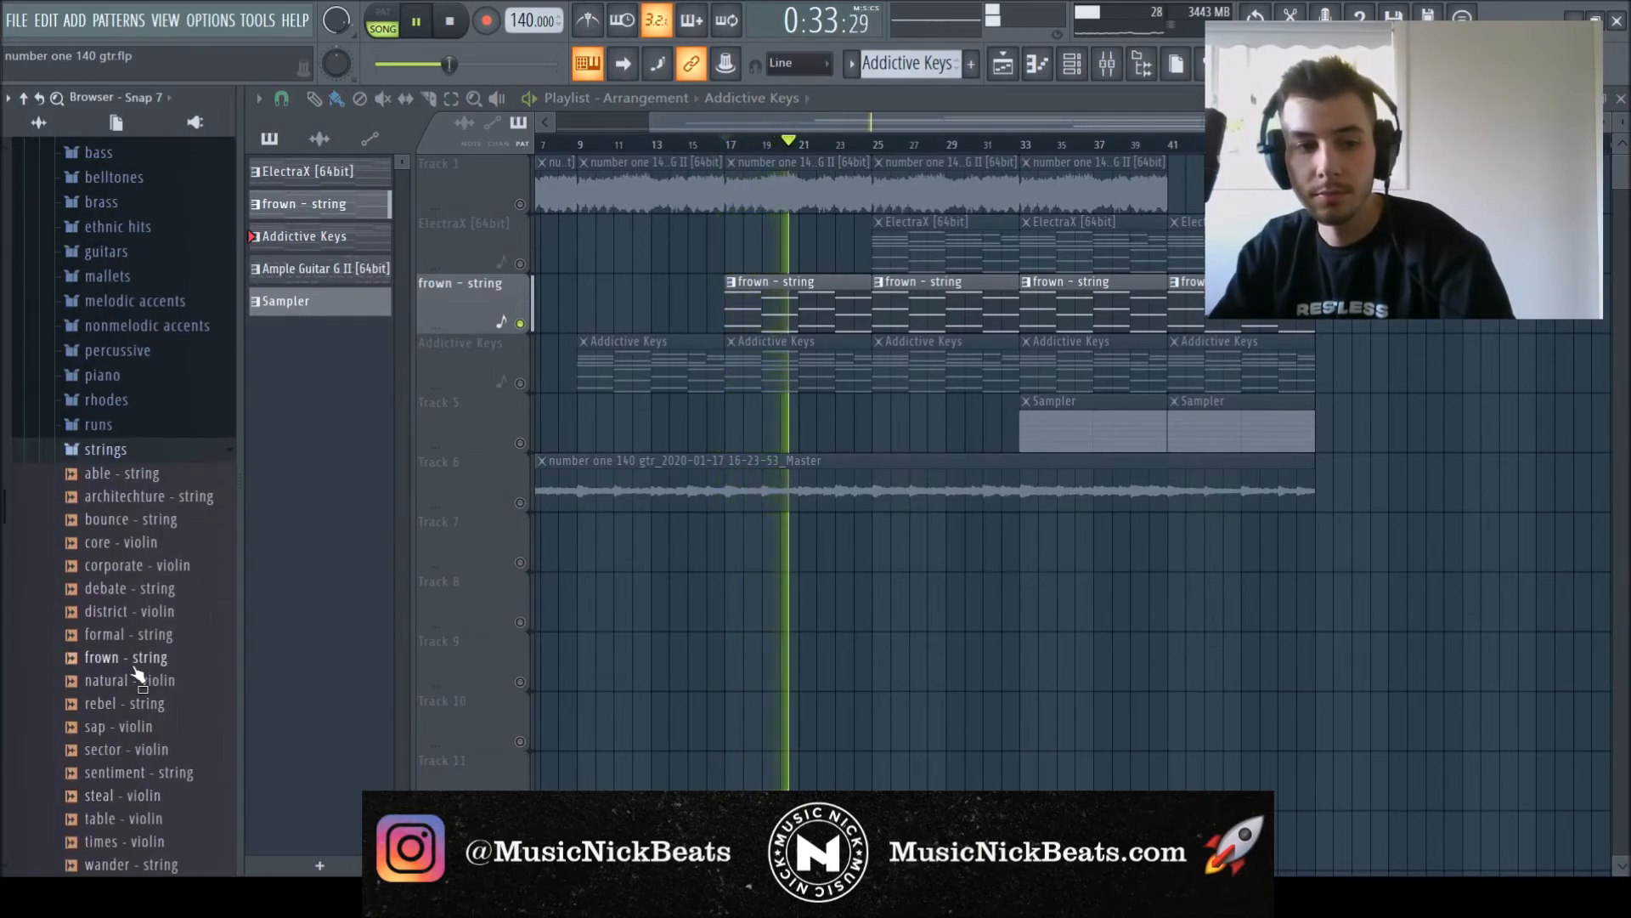
{"action": "left_click", "coordinate": [134, 451]}
{"action": "scroll", "coordinate": [134, 456], "scroll_direction": "up", "scroll_amount": 2}
{"action": "left_click", "coordinate": [127, 515]}
{"action": "key", "text": "space"}
Examine the EffectRack's EchoBoy settings and preset on the frown - string mixer insert, closing the window and returning to the playlist.
{"action": "key", "text": "F6"}
{"action": "key", "text": "F9"}
{"action": "left_click", "coordinate": [481, 454]}
{"action": "left_click", "coordinate": [1556, 441]}
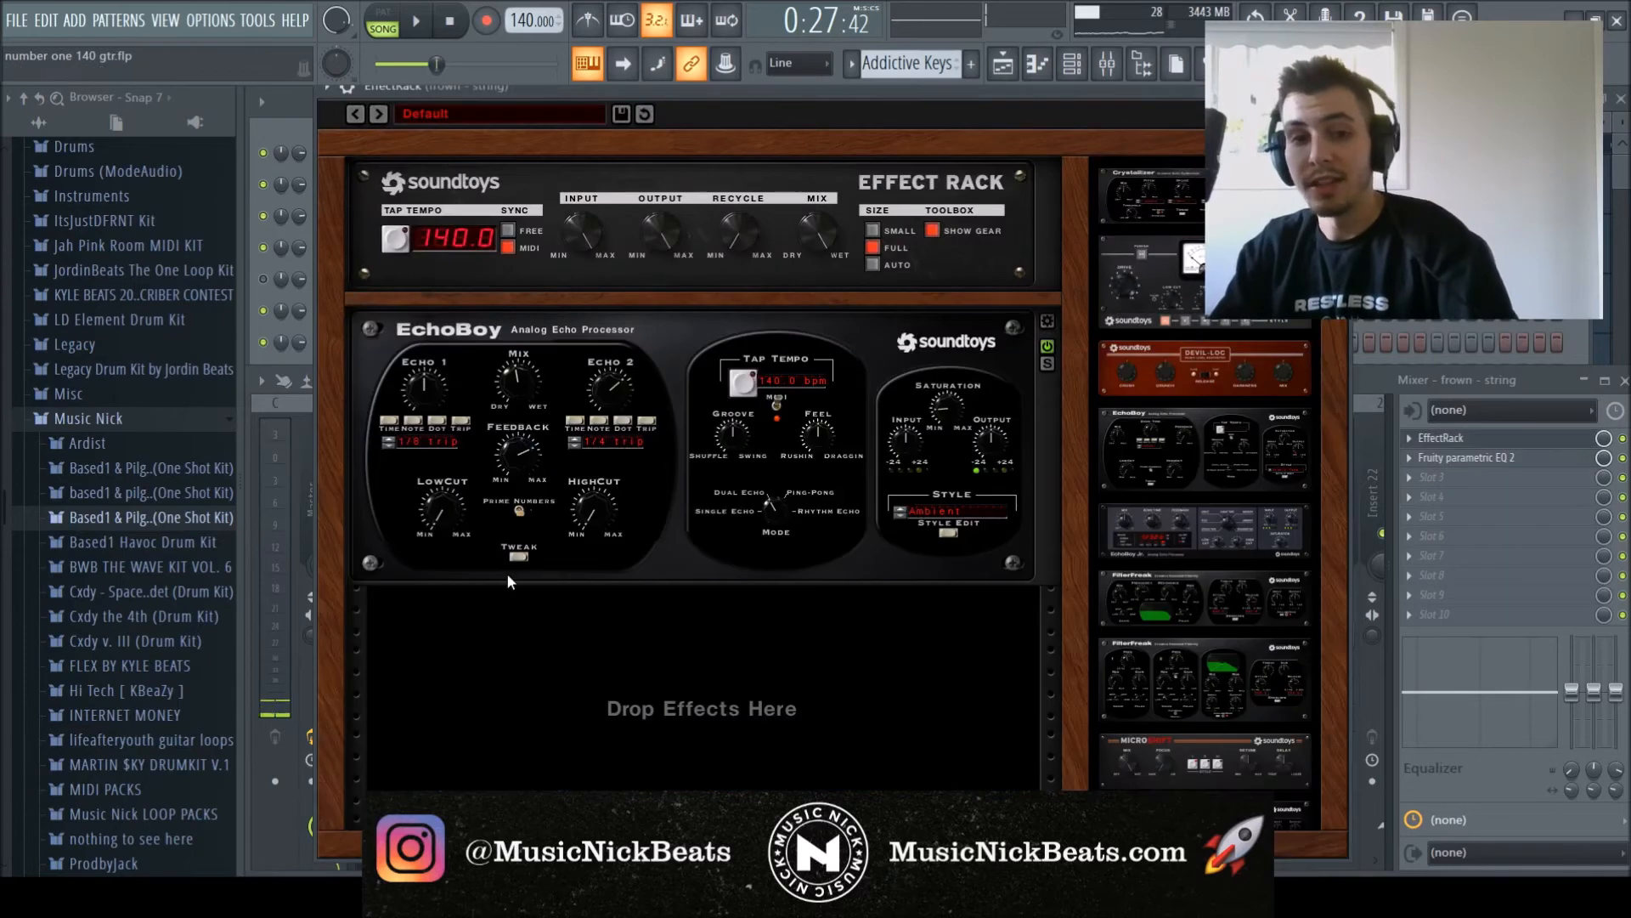
{"action": "left_click", "coordinate": [1048, 322]}
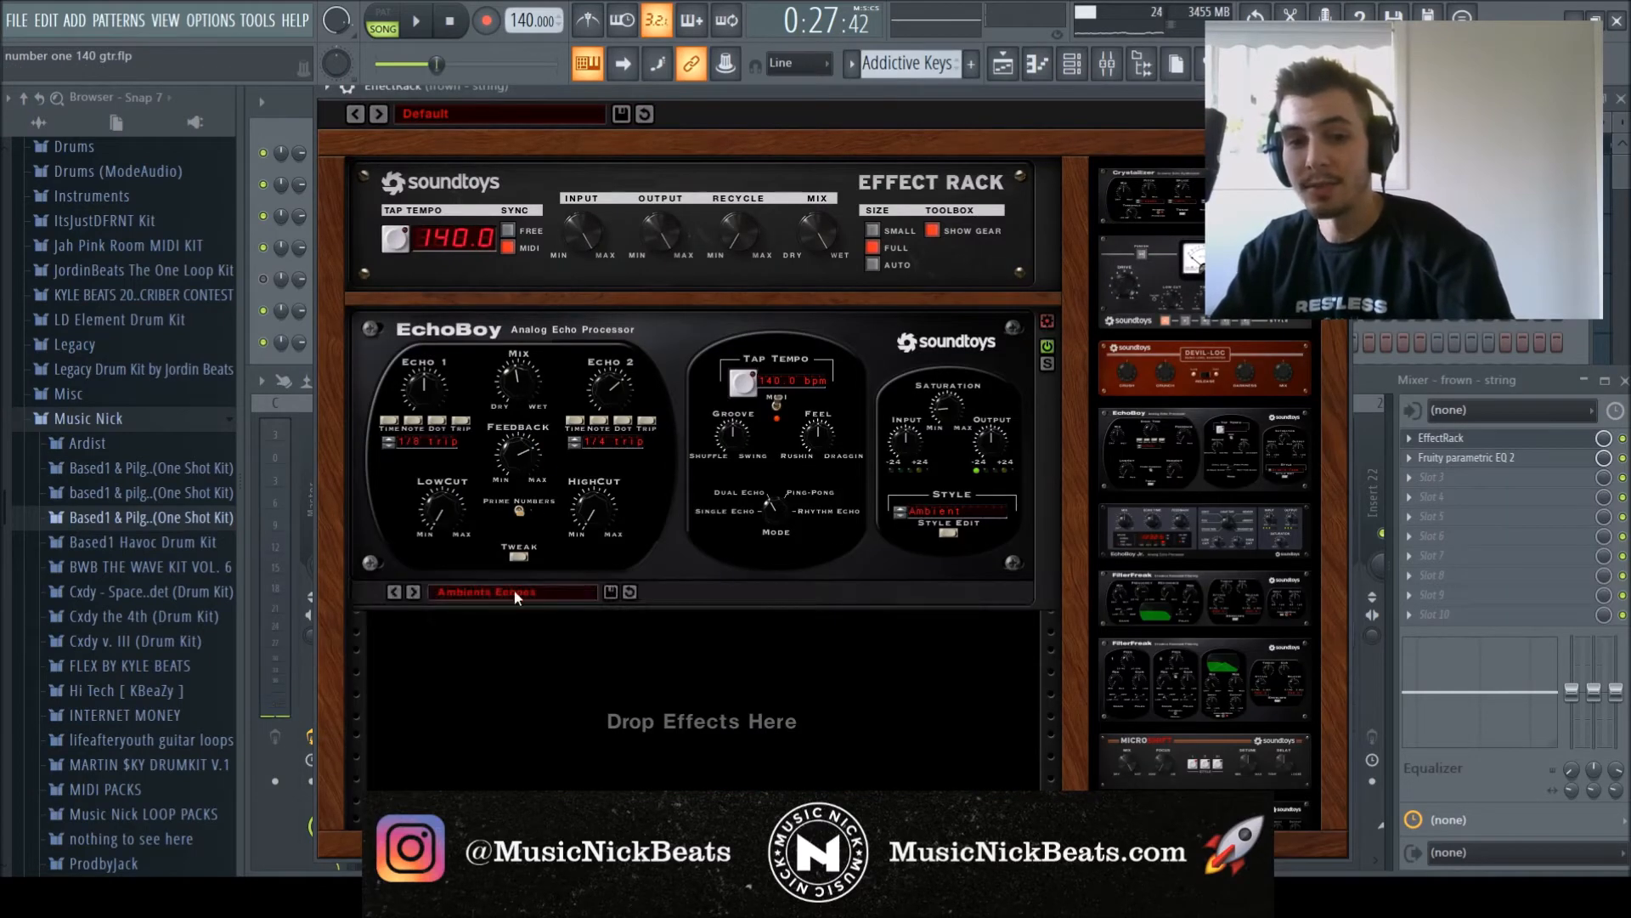
{"action": "left_click", "coordinate": [1339, 89]}
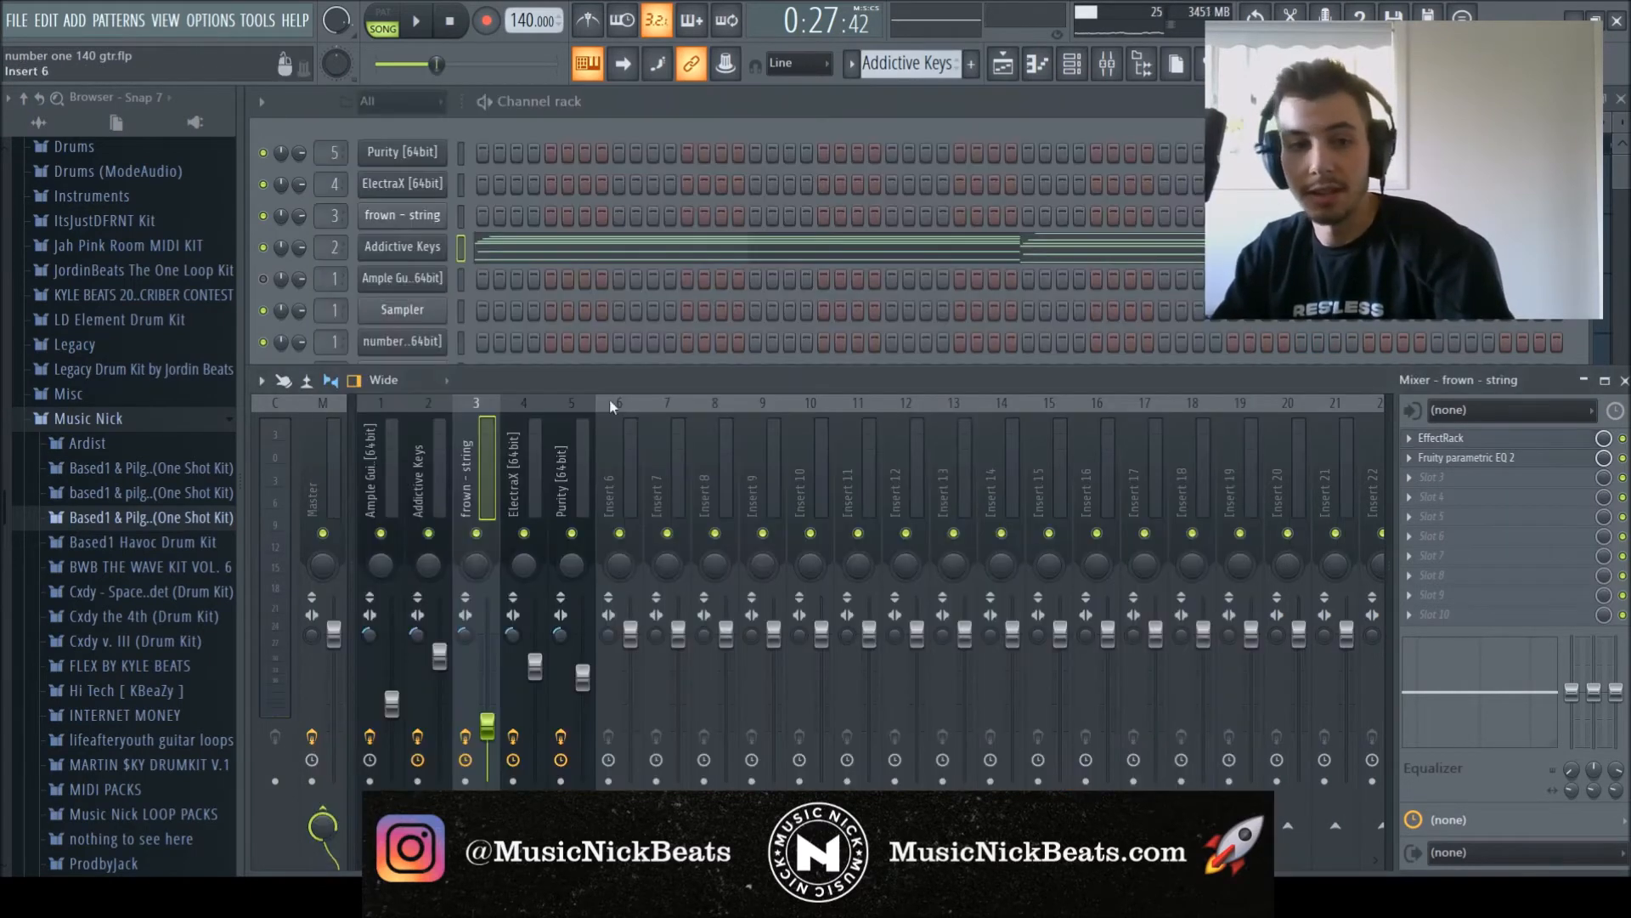
{"action": "right_click", "coordinate": [525, 534]}
{"action": "left_click", "coordinate": [522, 460]}
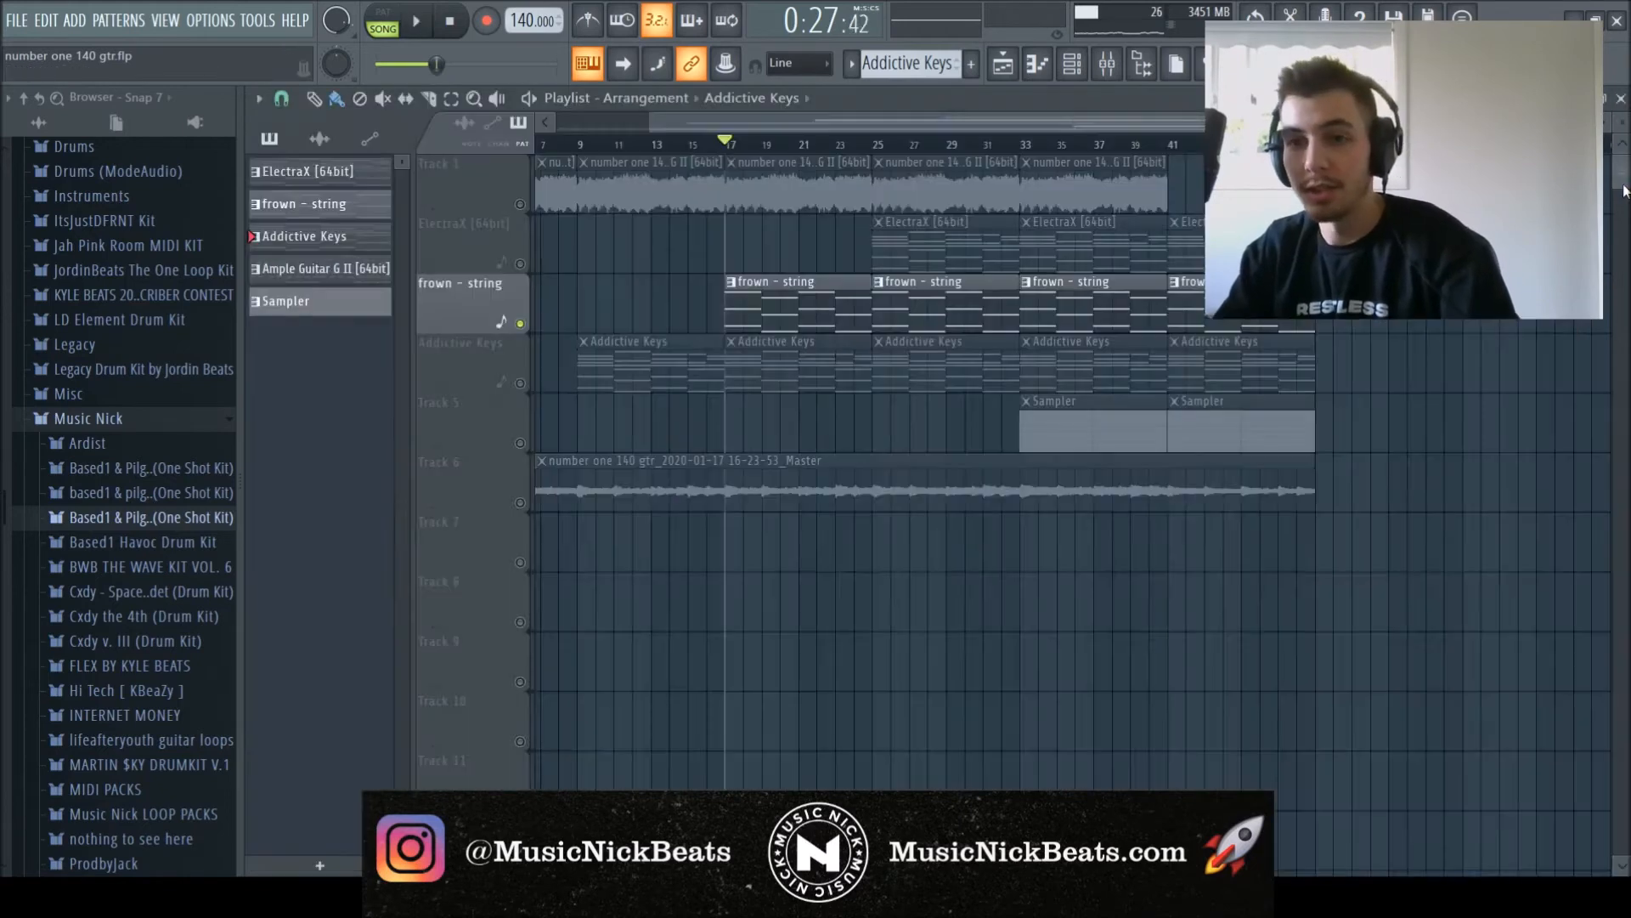
Solo the ElectraX track, play it from bar 25 and view its ElectraX patch, returning to the playlist.
{"action": "left_click", "coordinate": [874, 143]}
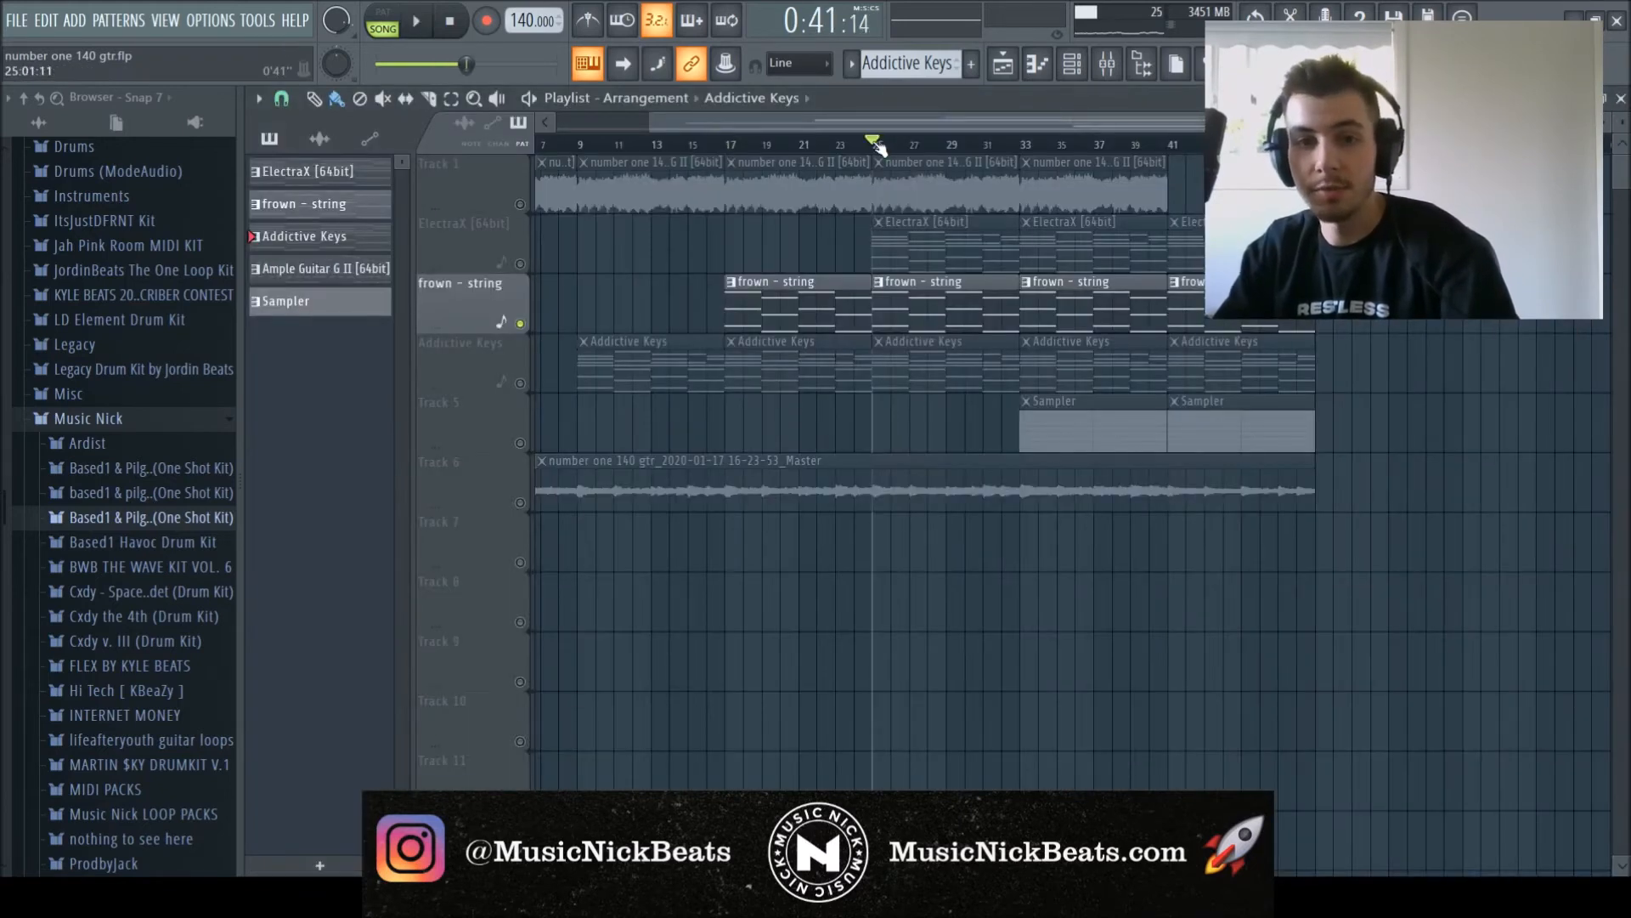
{"action": "right_click", "coordinate": [521, 264]}
{"action": "right_click", "coordinate": [521, 264]}
{"action": "key", "text": "space"}
{"action": "key", "text": "space"}
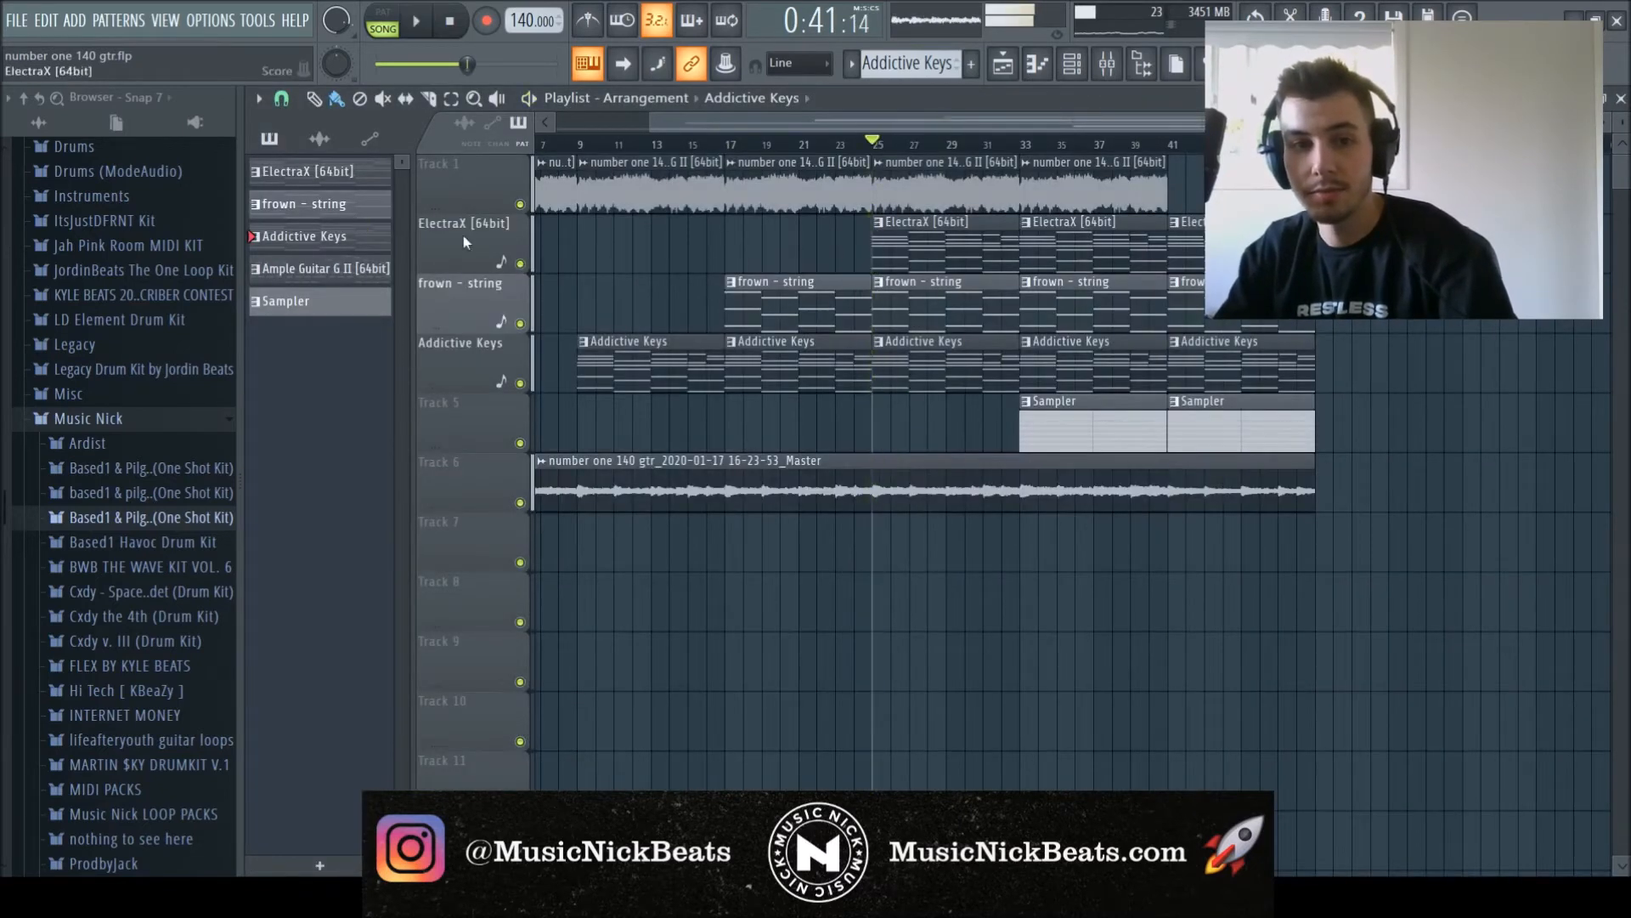
{"action": "right_click", "coordinate": [521, 264]}
{"action": "key", "text": "space"}
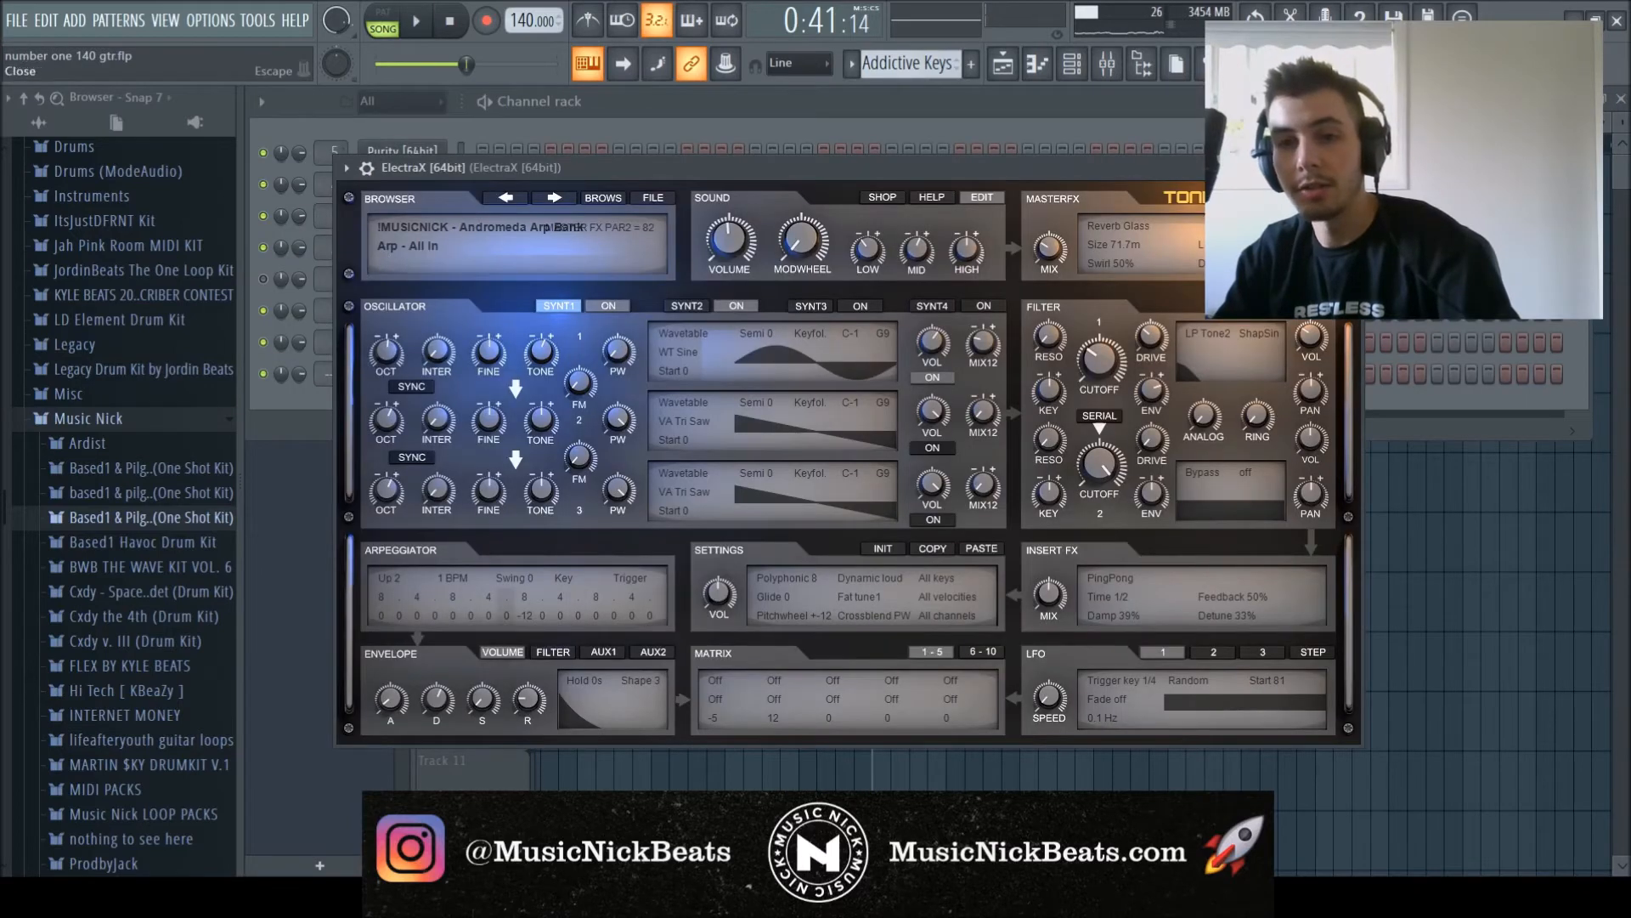
{"action": "left_click", "coordinate": [1348, 168]}
{"action": "left_click", "coordinate": [1578, 101]}
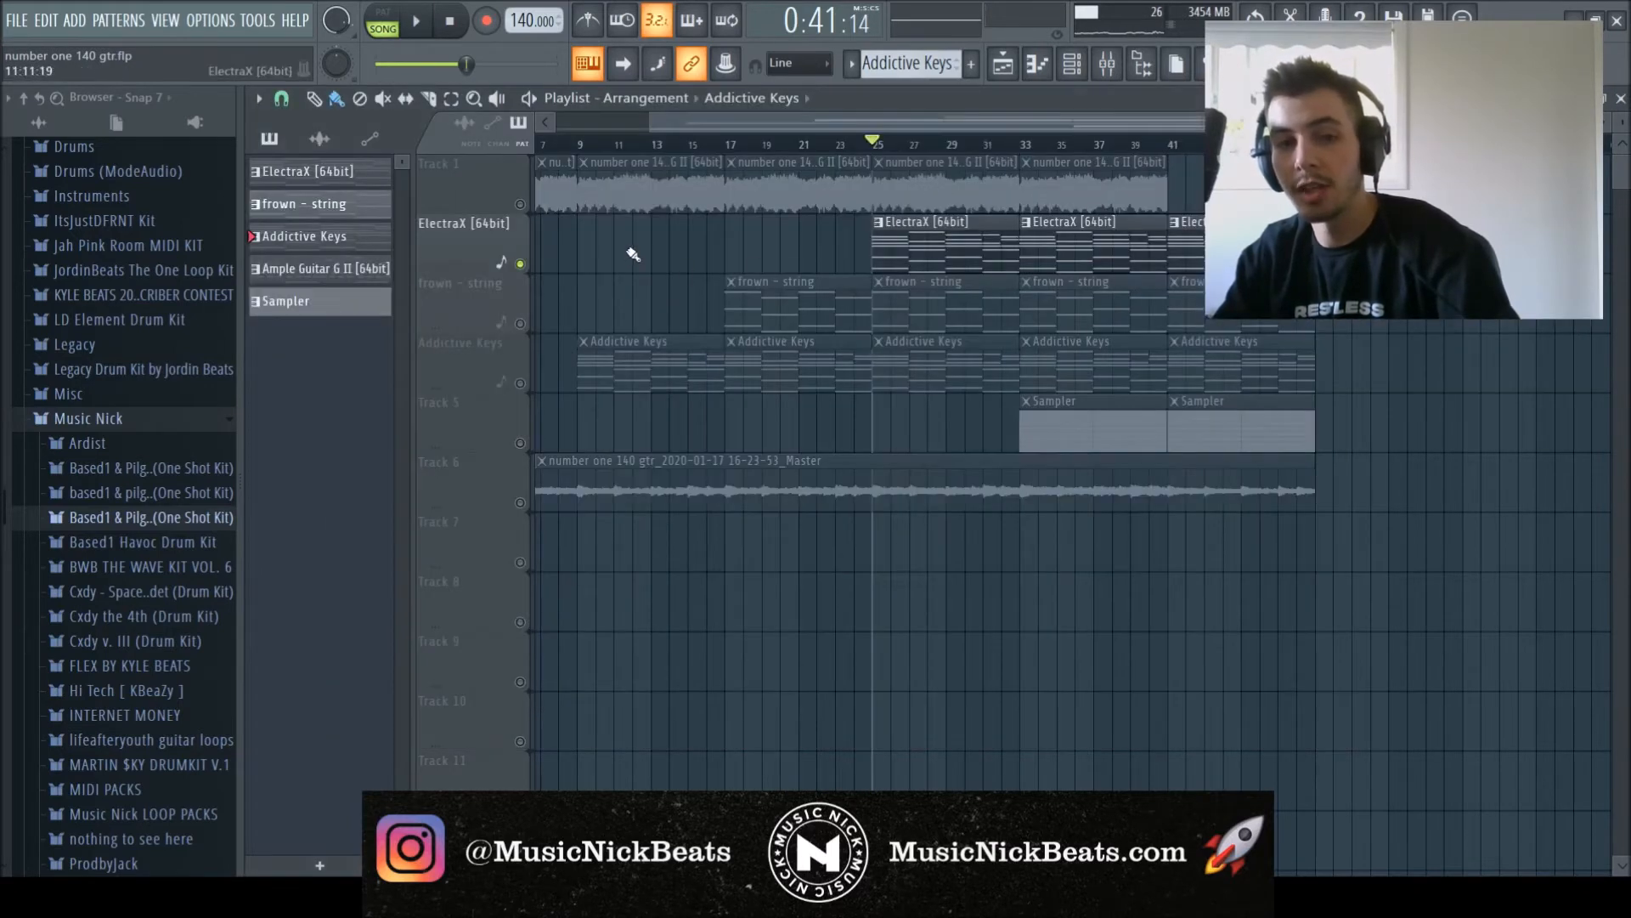
Move the playback position to bar 33, solo Track 5 and select the Sampler pattern in the channel rack.
{"action": "left_click", "coordinate": [1026, 146]}
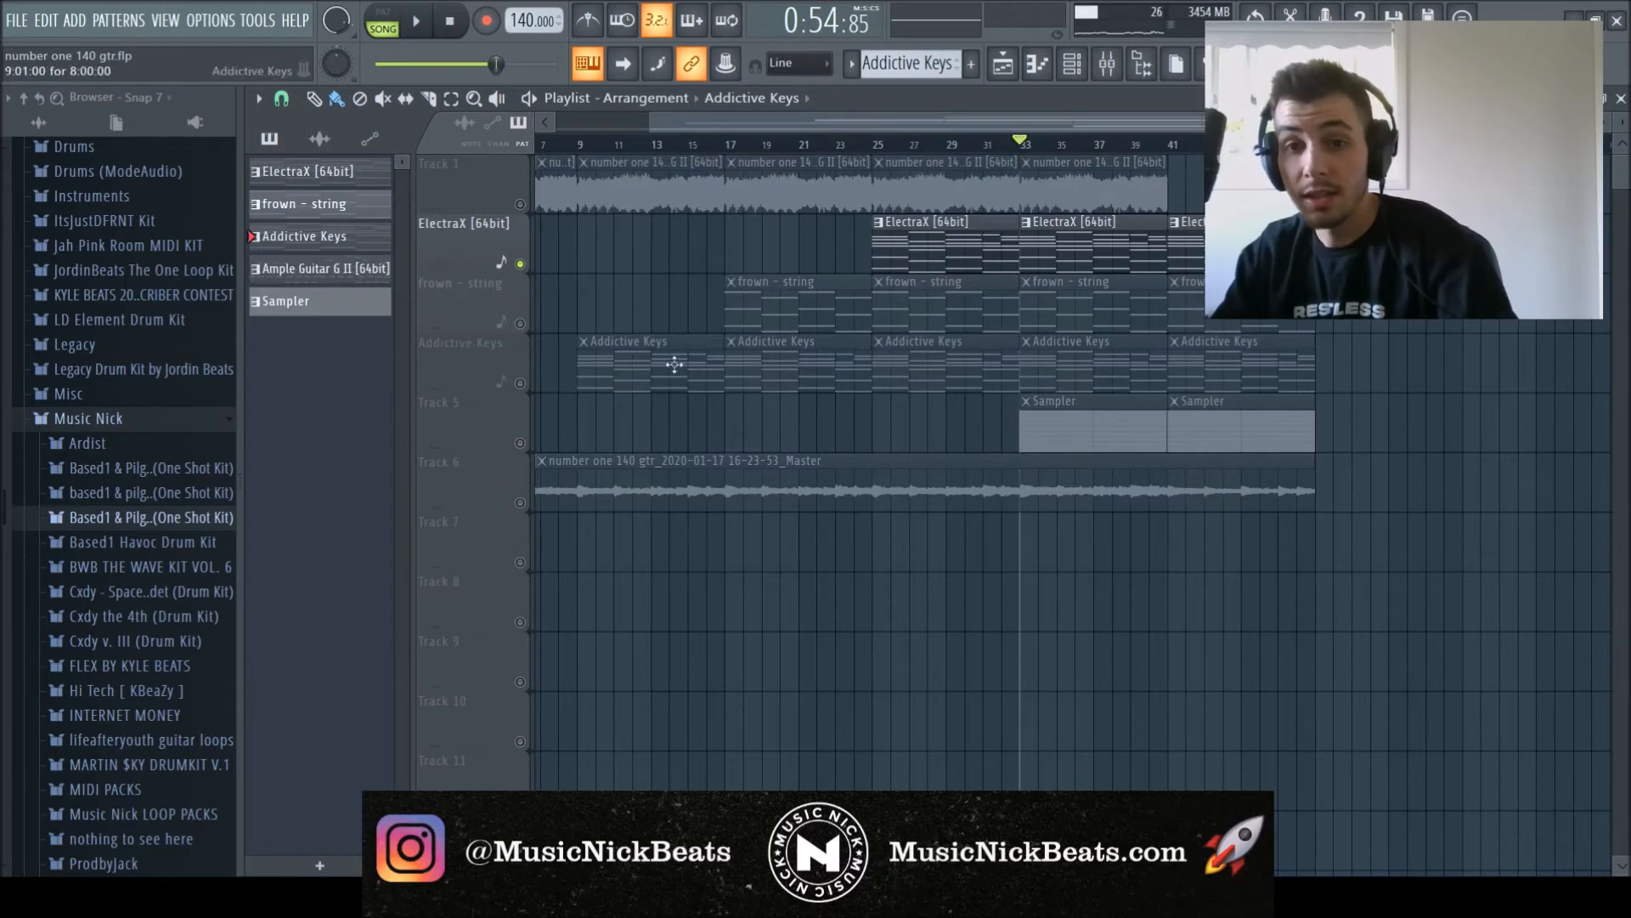
{"action": "right_click", "coordinate": [521, 442]}
{"action": "key", "text": "F6"}
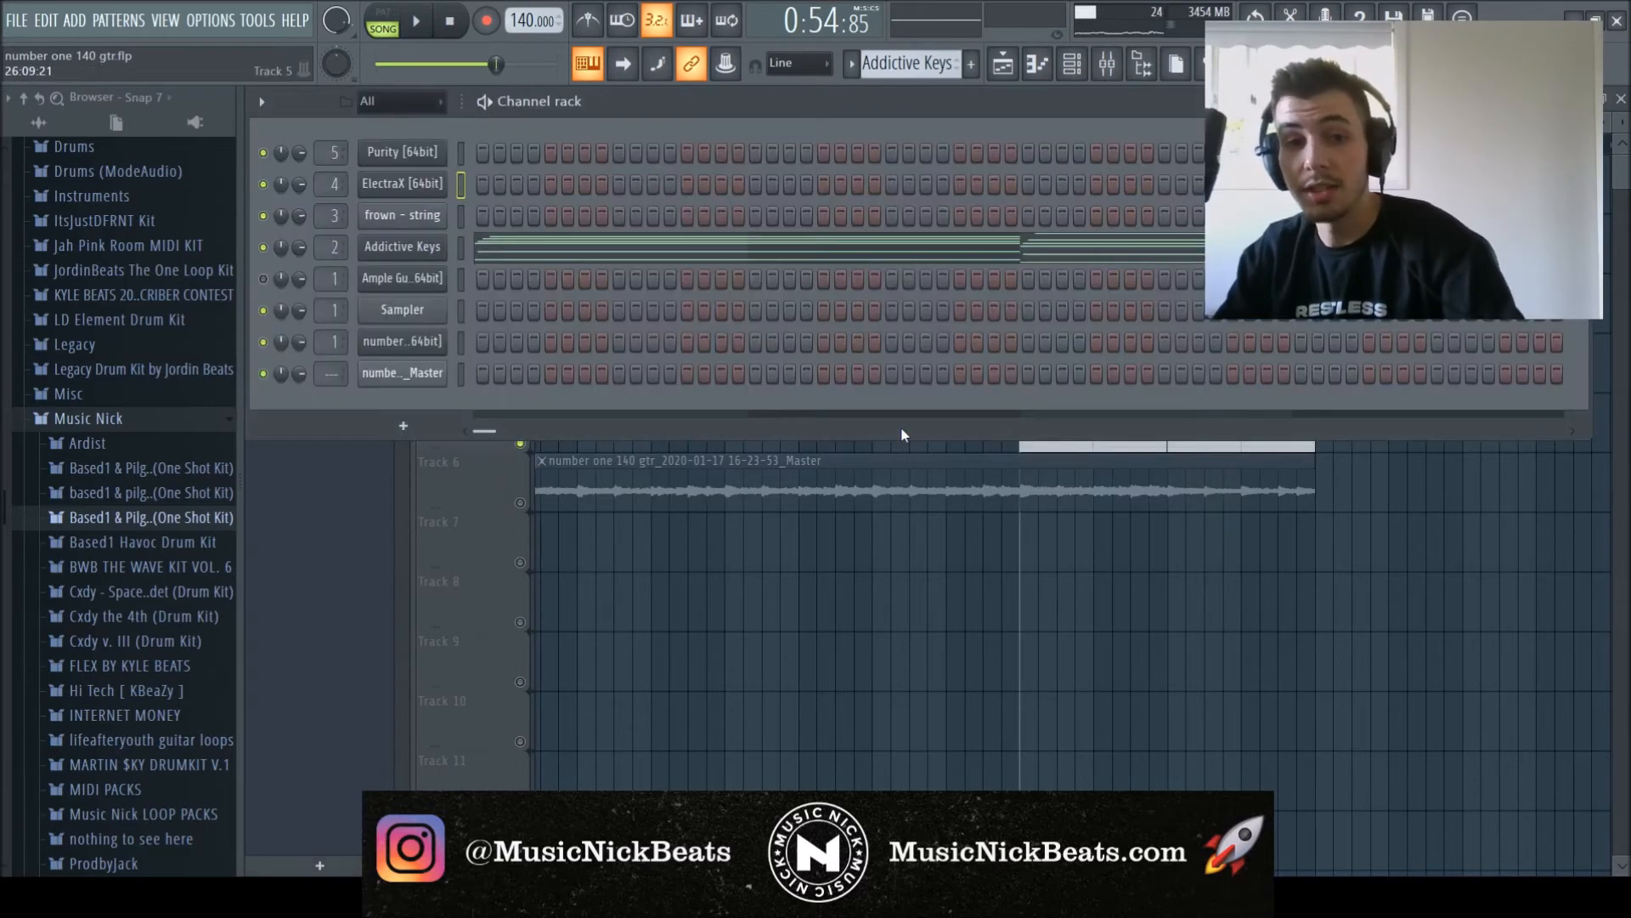
{"action": "scroll", "coordinate": [894, 59], "scroll_direction": "down", "scroll_amount": 3}
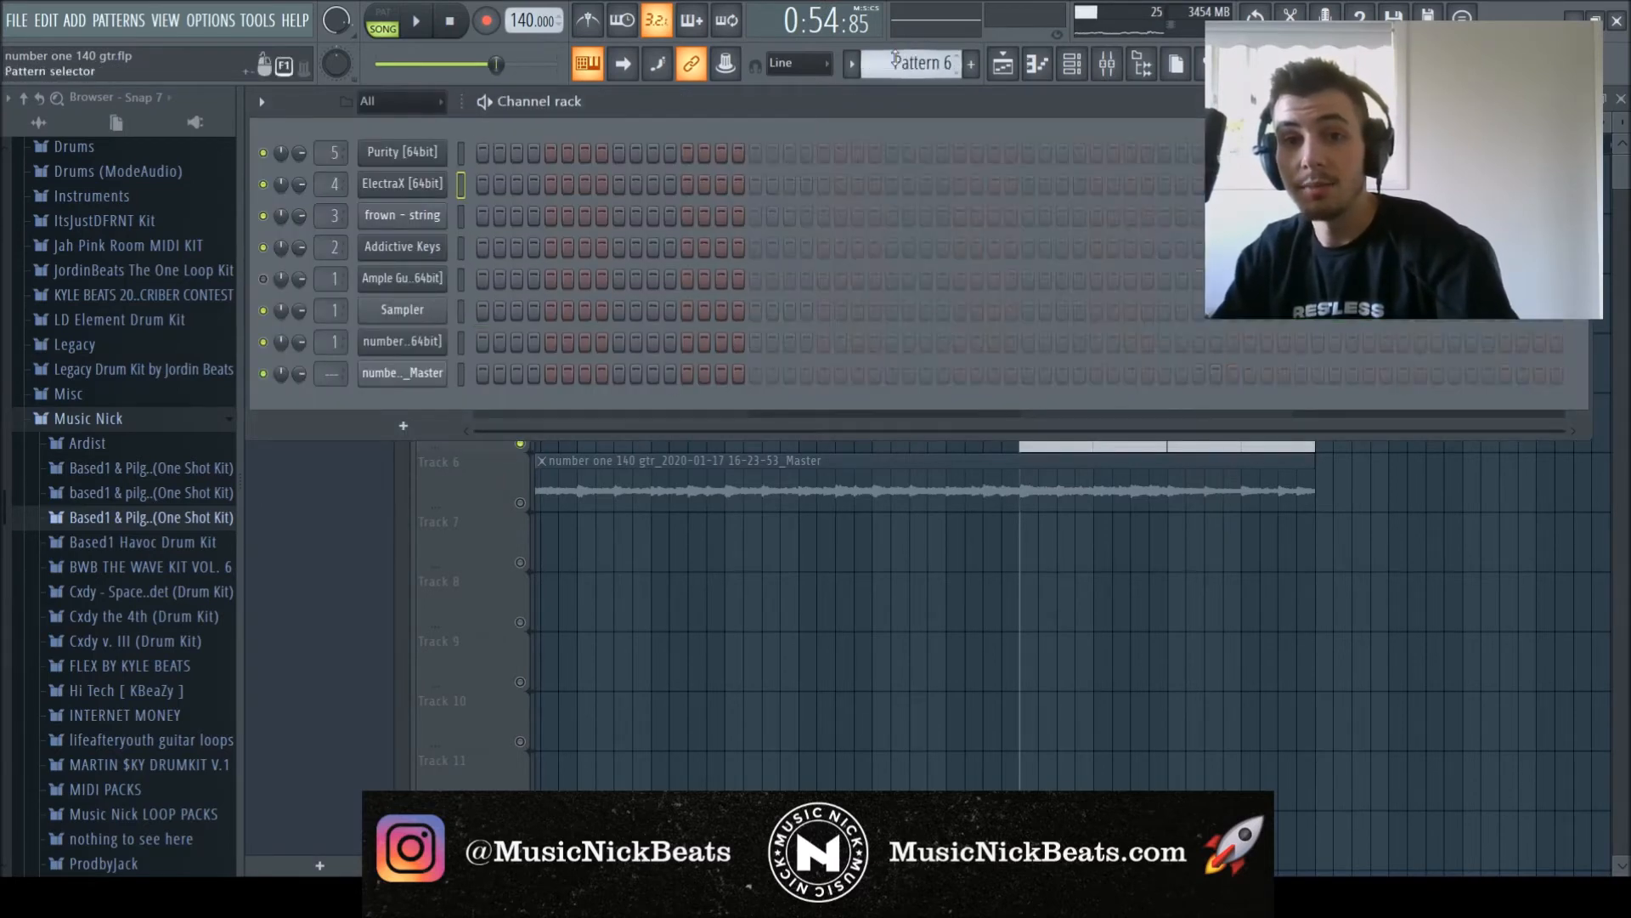
{"action": "scroll", "coordinate": [894, 59], "scroll_direction": "up", "scroll_amount": 1}
View Purity's Flute Vib patch and its piano roll, and start song playback in the playlist from bar 33.
{"action": "left_click", "coordinate": [404, 152]}
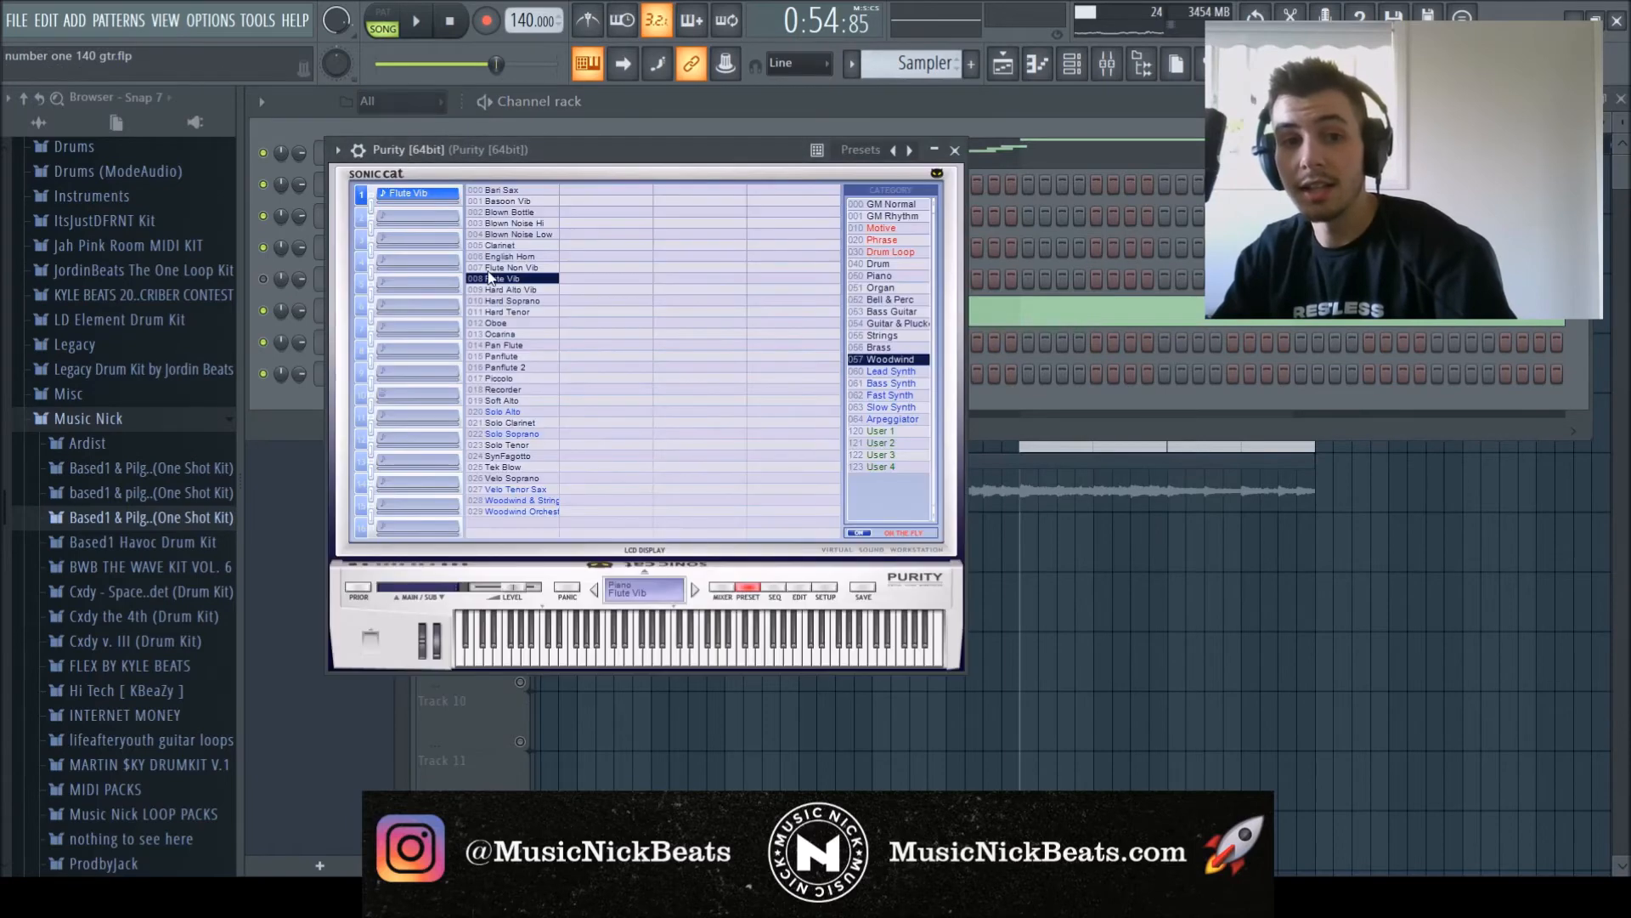
{"action": "left_click", "coordinate": [955, 150]}
{"action": "key", "text": "F7"}
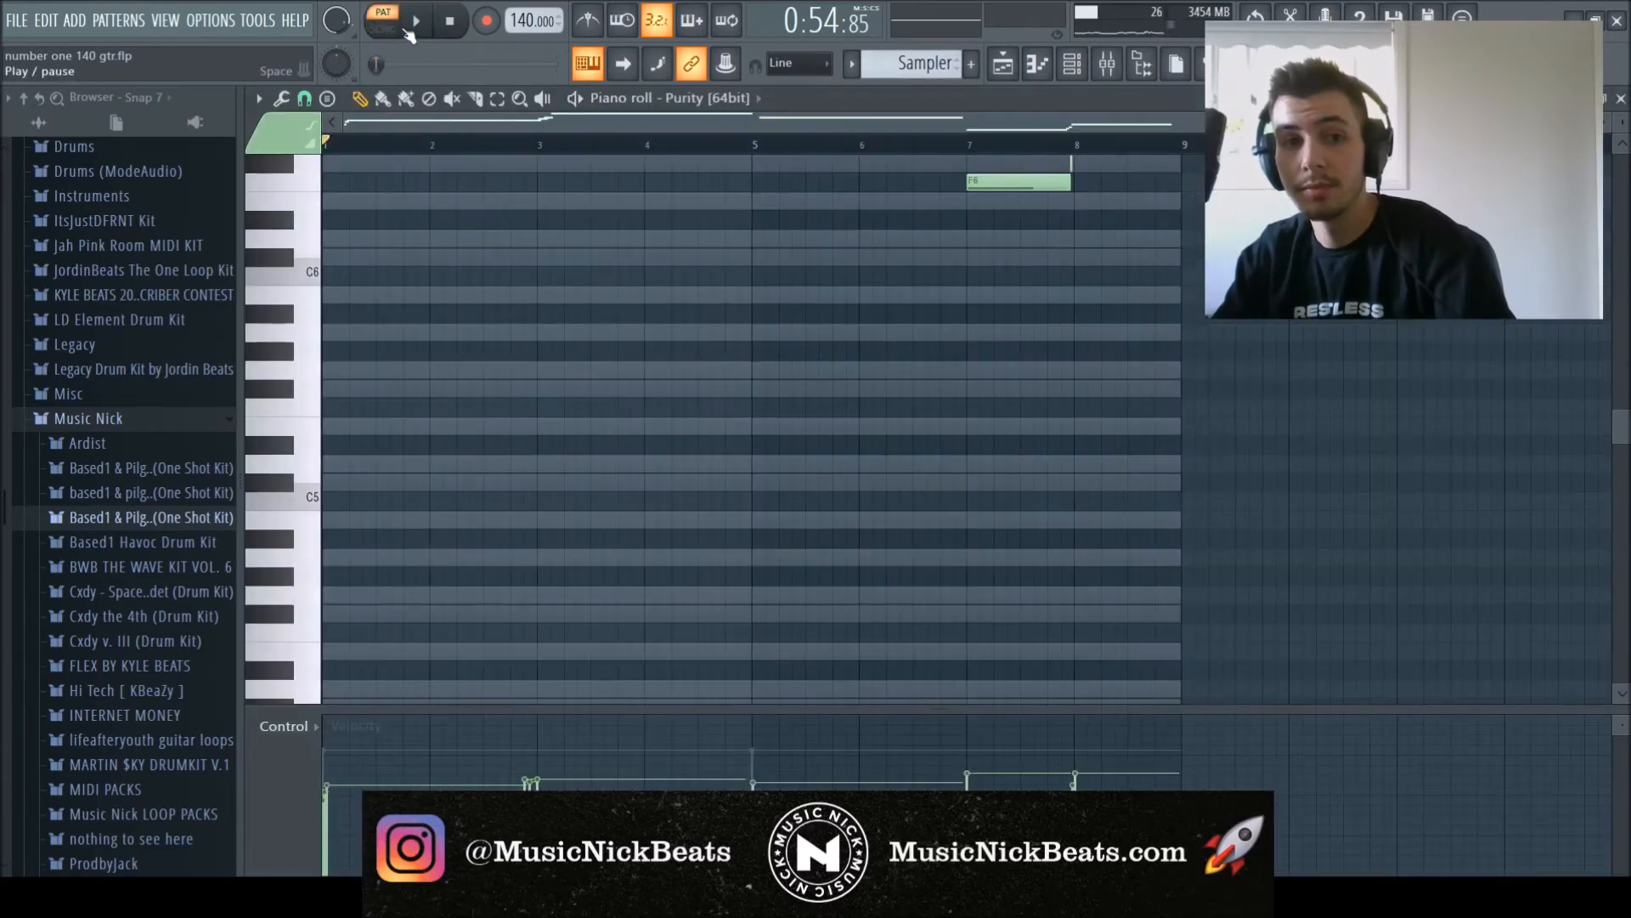
{"action": "key", "text": "F6"}
{"action": "key", "text": "F5"}
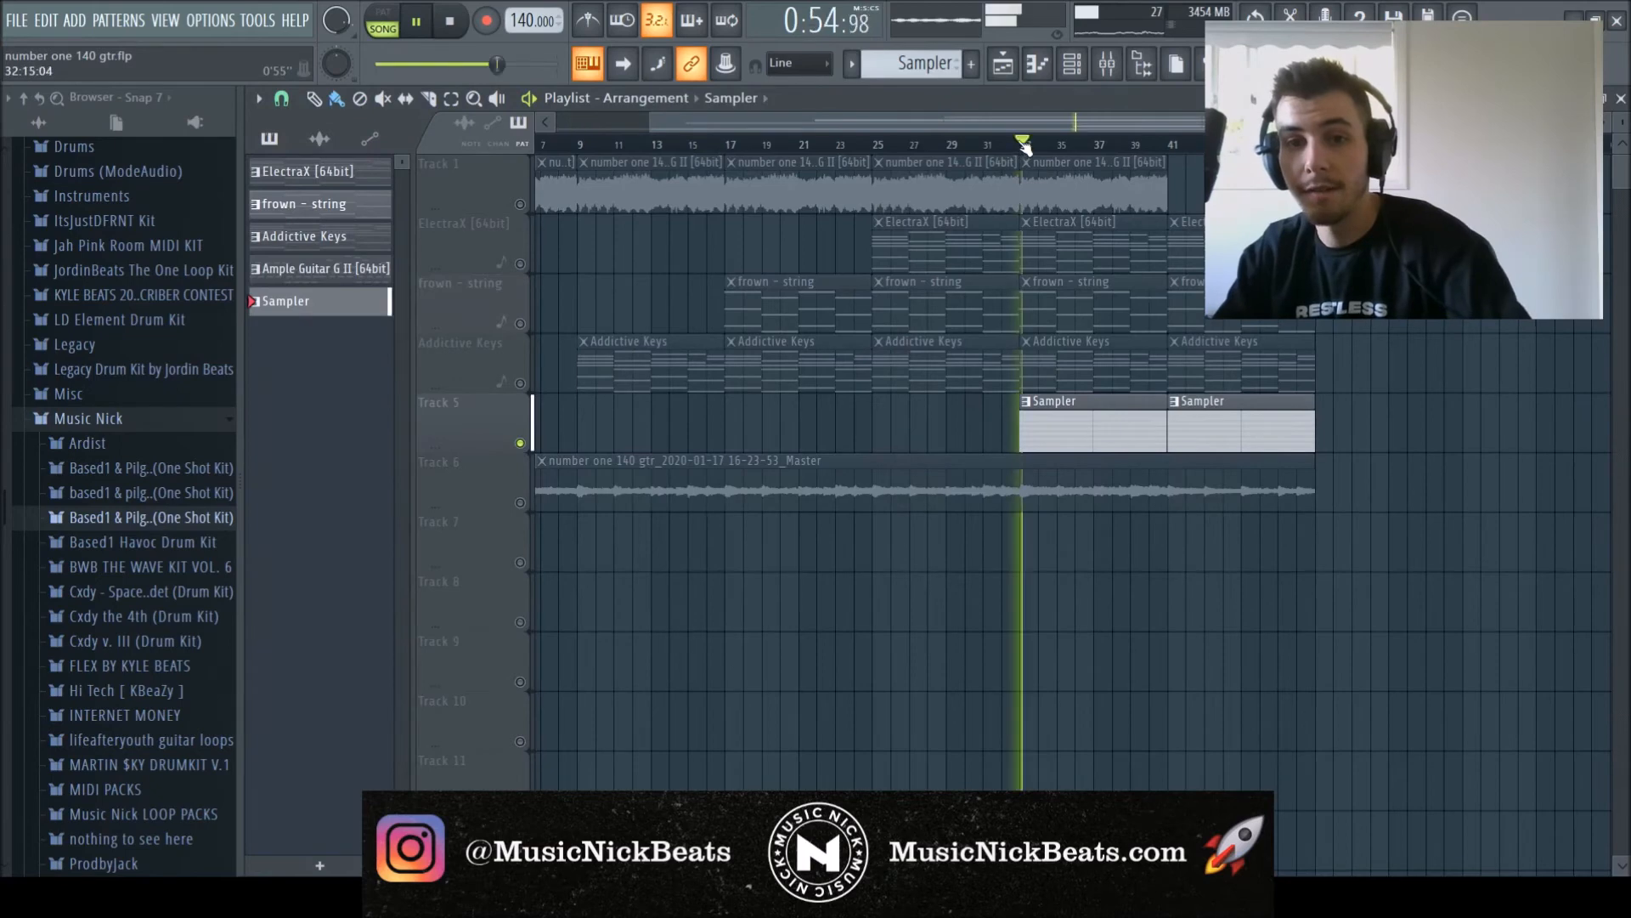
Examine the Purity flute notes and the short slide-up notes before bar 3 in the piano roll during playback.
{"action": "key", "text": "F7"}
{"action": "scroll", "coordinate": [629, 309], "scroll_direction": "up", "scroll_amount": 5}
{"action": "scroll", "coordinate": [618, 309], "scroll_direction": "up", "scroll_amount": 3}
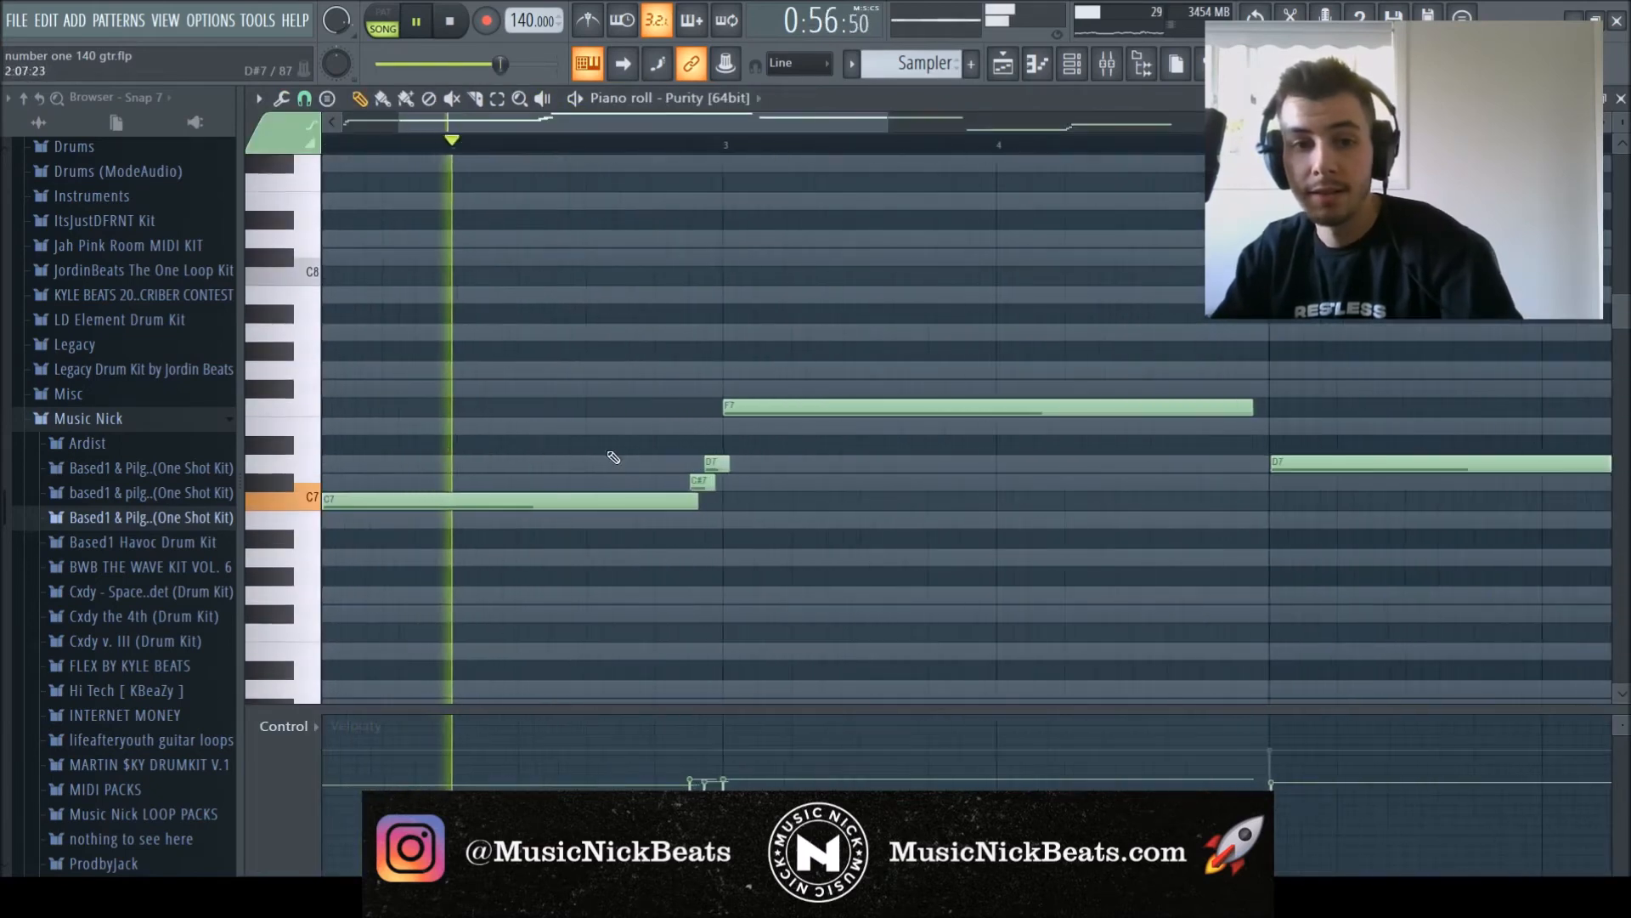
{"action": "scroll", "coordinate": [621, 476], "scroll_direction": "up", "scroll_amount": 3}
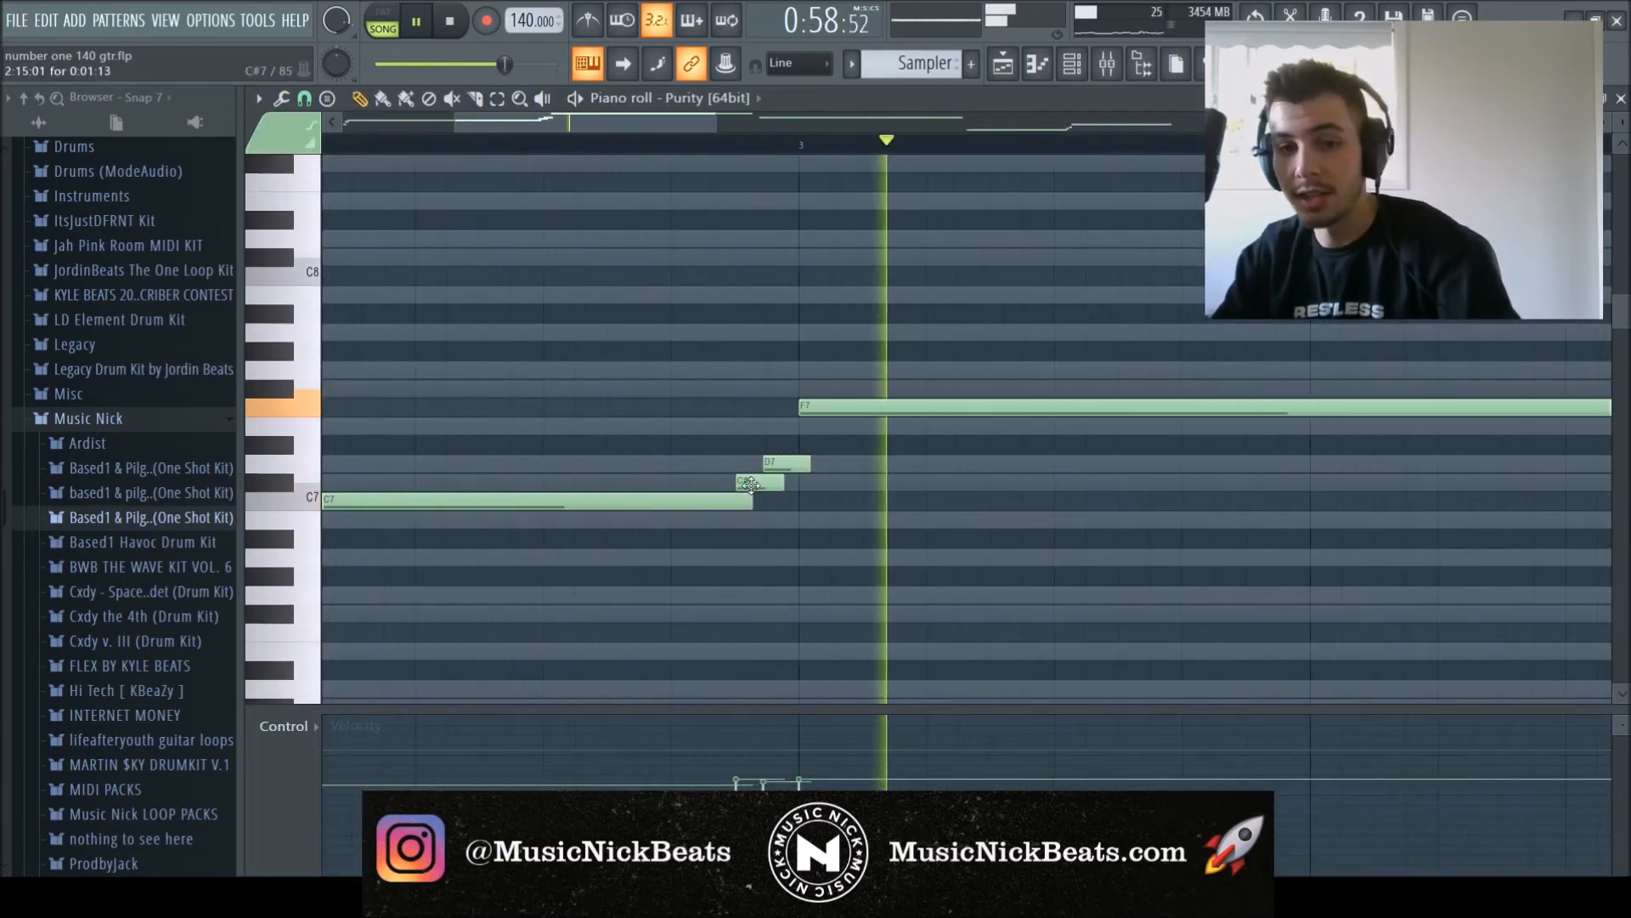
{"action": "scroll", "coordinate": [816, 451], "scroll_direction": "down", "scroll_amount": 4}
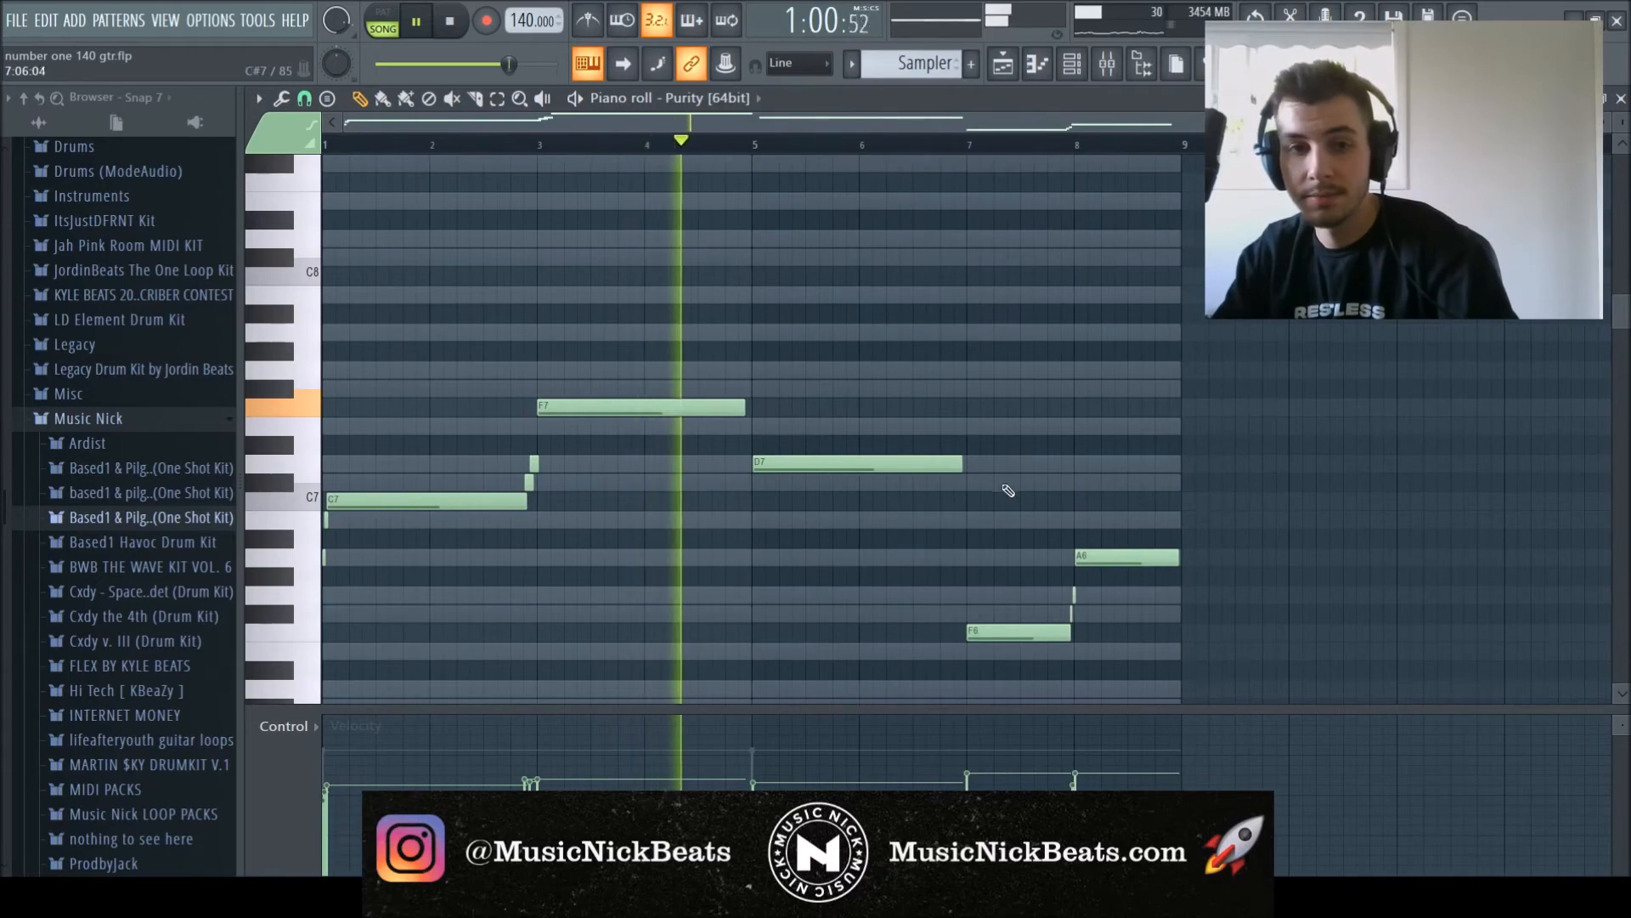
{"action": "scroll", "coordinate": [1008, 493], "scroll_direction": "down", "scroll_amount": 3}
{"action": "key", "text": "F5"}
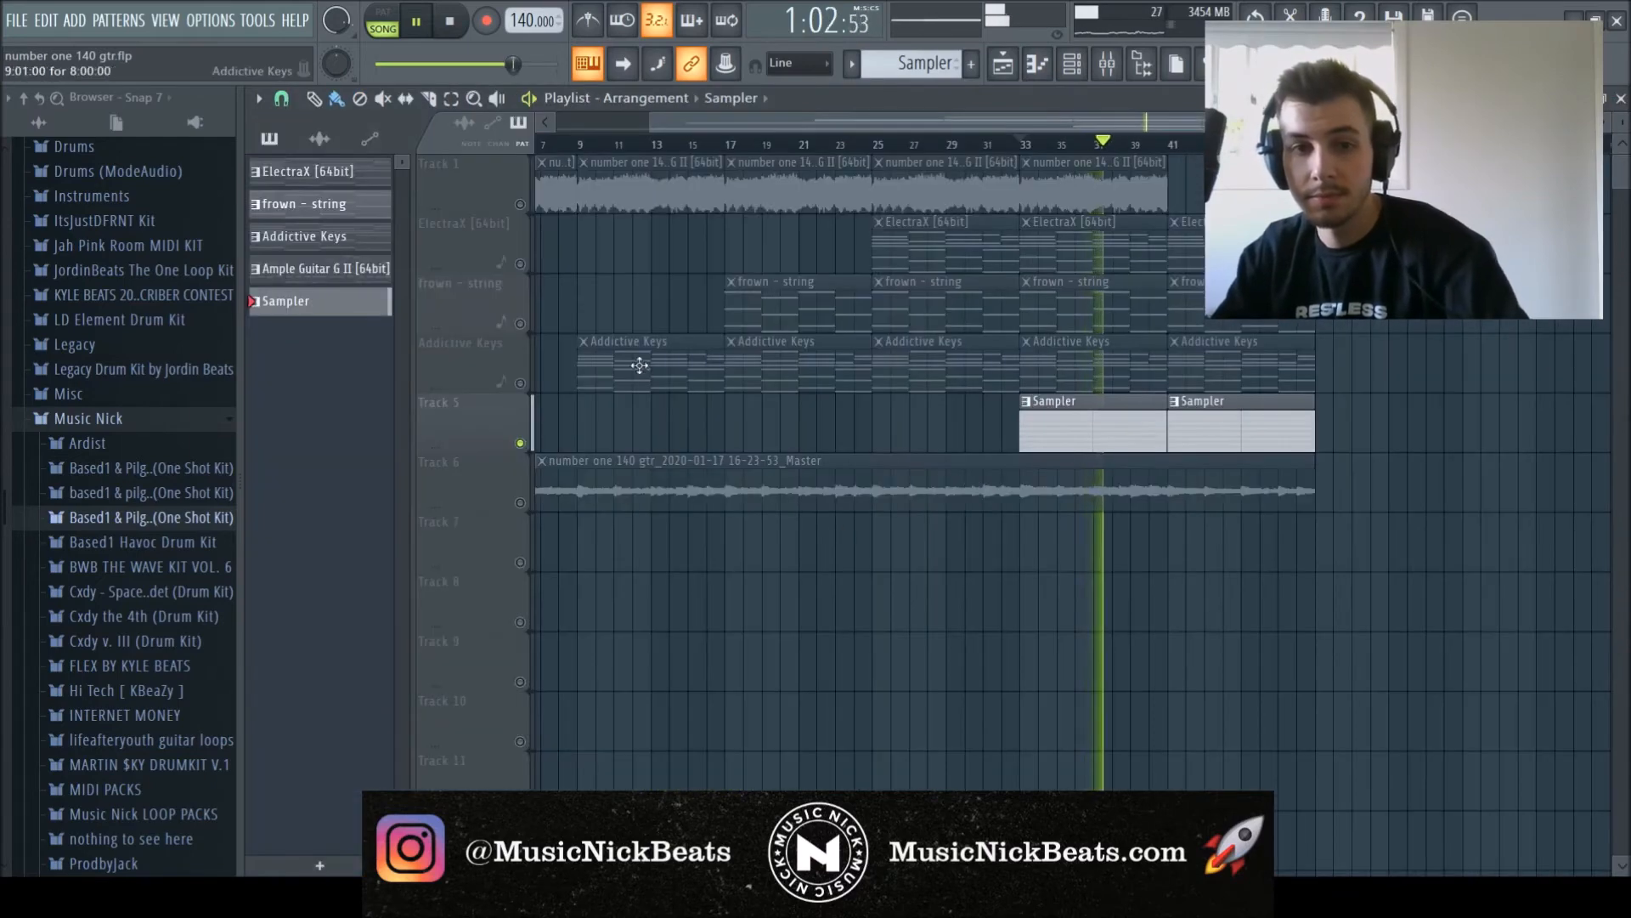
Unmute the Addictive Keys, frown - string and ElectraX tracks and the guitar audio on Track 1 during playback.
{"action": "left_click", "coordinate": [520, 383]}
{"action": "left_click", "coordinate": [520, 324]}
{"action": "left_click", "coordinate": [520, 264]}
{"action": "key", "text": "F5"}
{"action": "key", "text": "F5"}
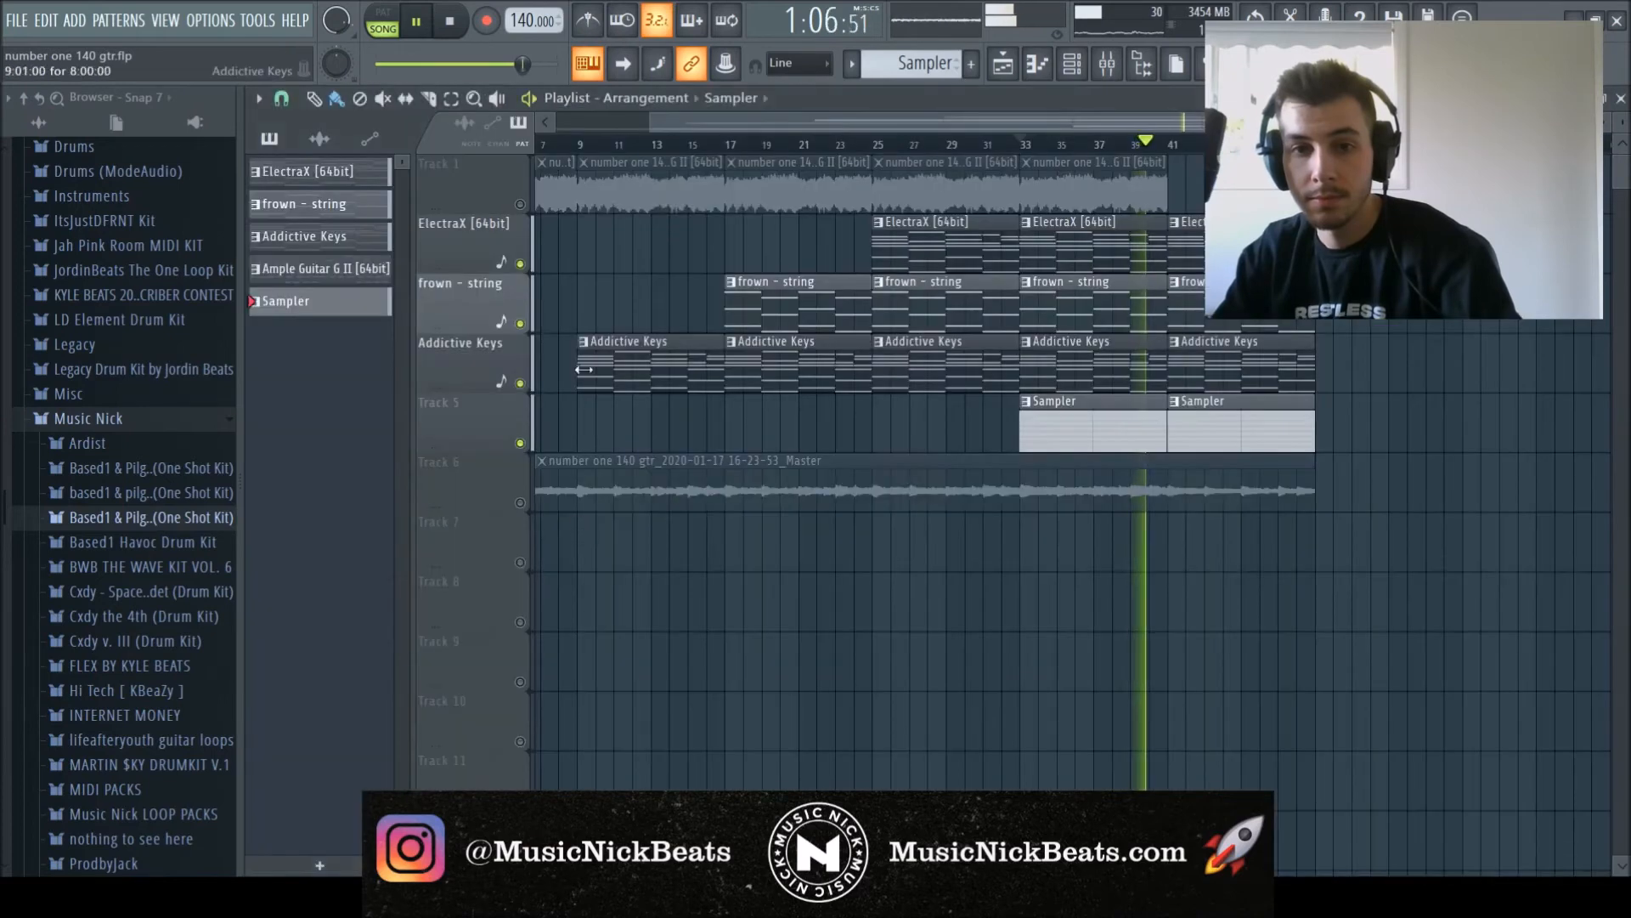
{"action": "left_click", "coordinate": [520, 205]}
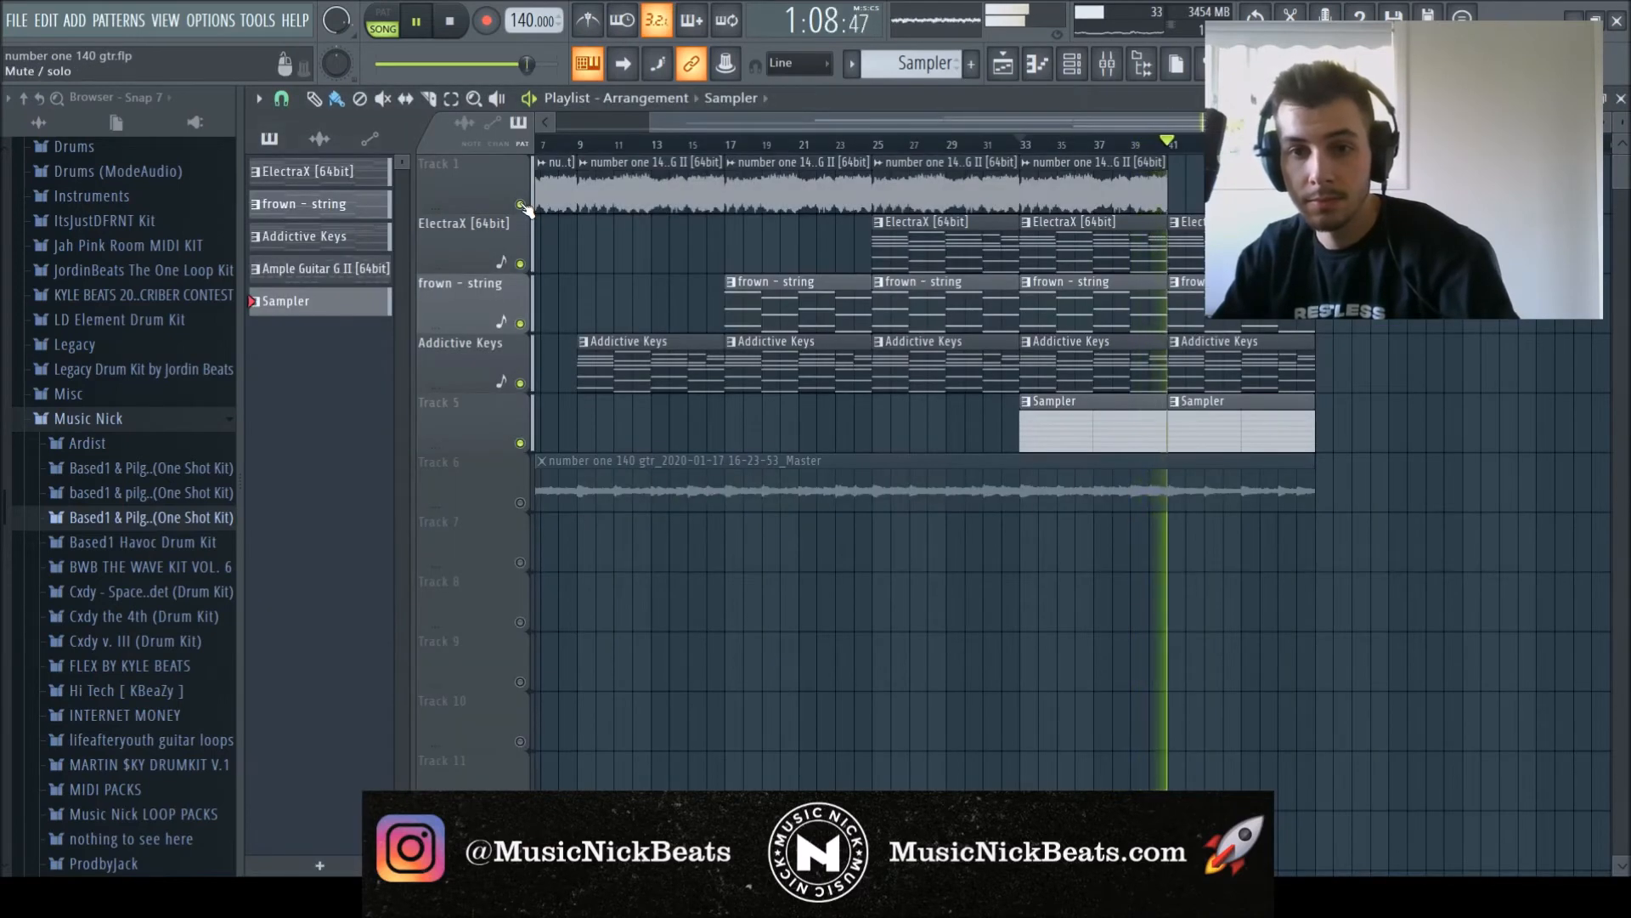
Show the Master insert in the mixer, stop playback and return to the playlist arrangement.
{"action": "key", "text": "F6"}
{"action": "key", "text": "F9"}
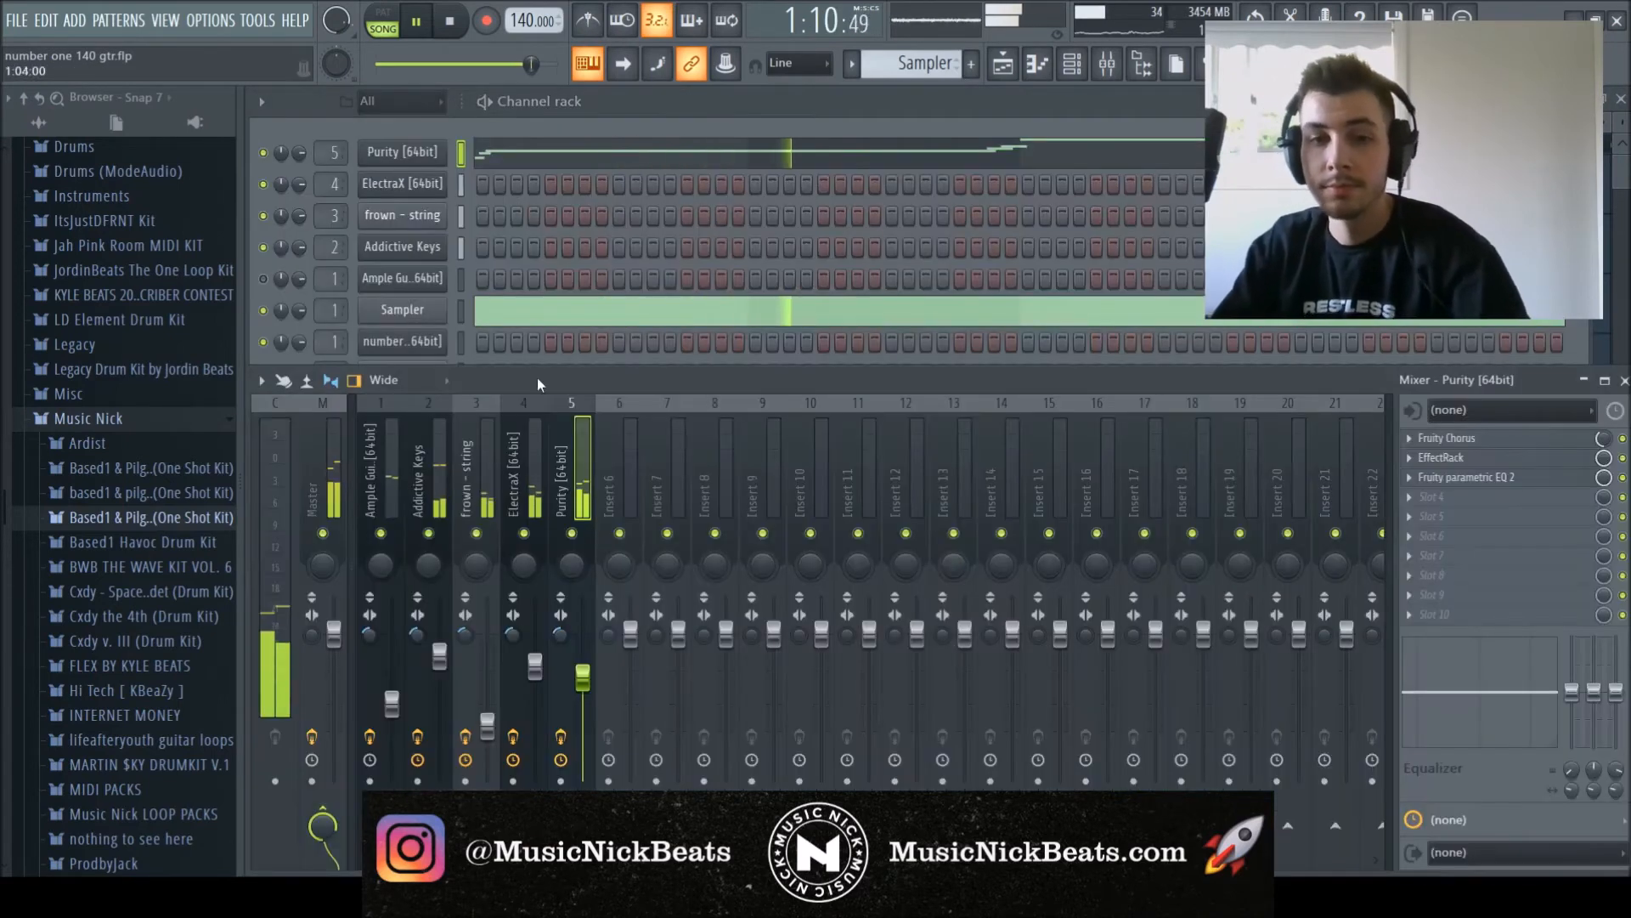
{"action": "left_click", "coordinate": [316, 468]}
{"action": "key", "text": "space"}
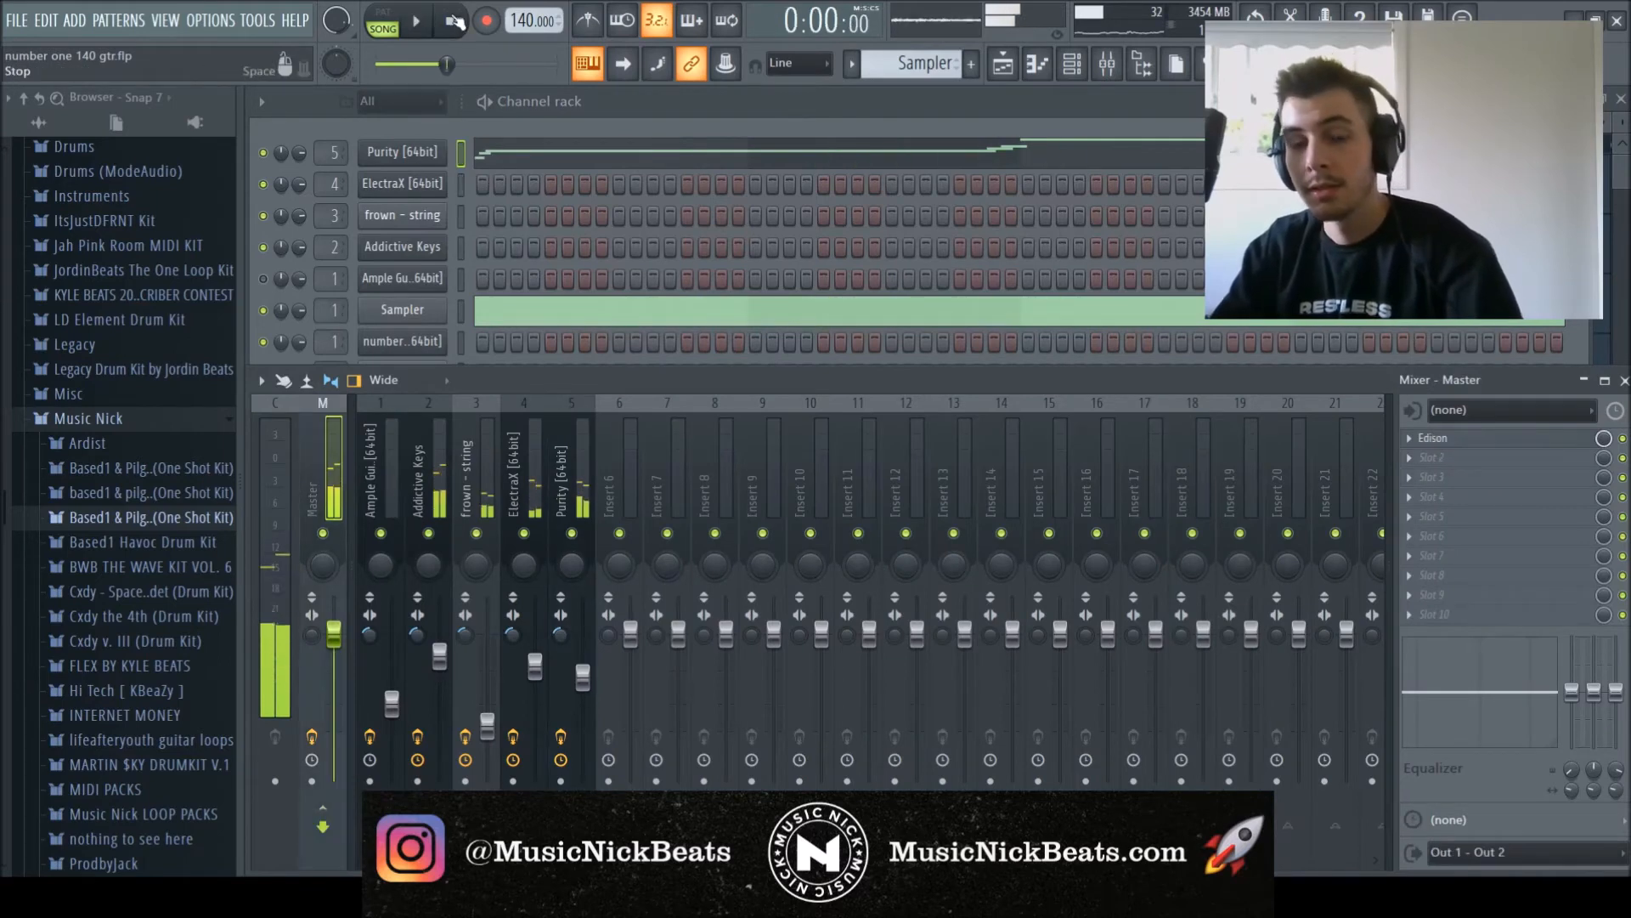
{"action": "left_click", "coordinate": [1613, 169]}
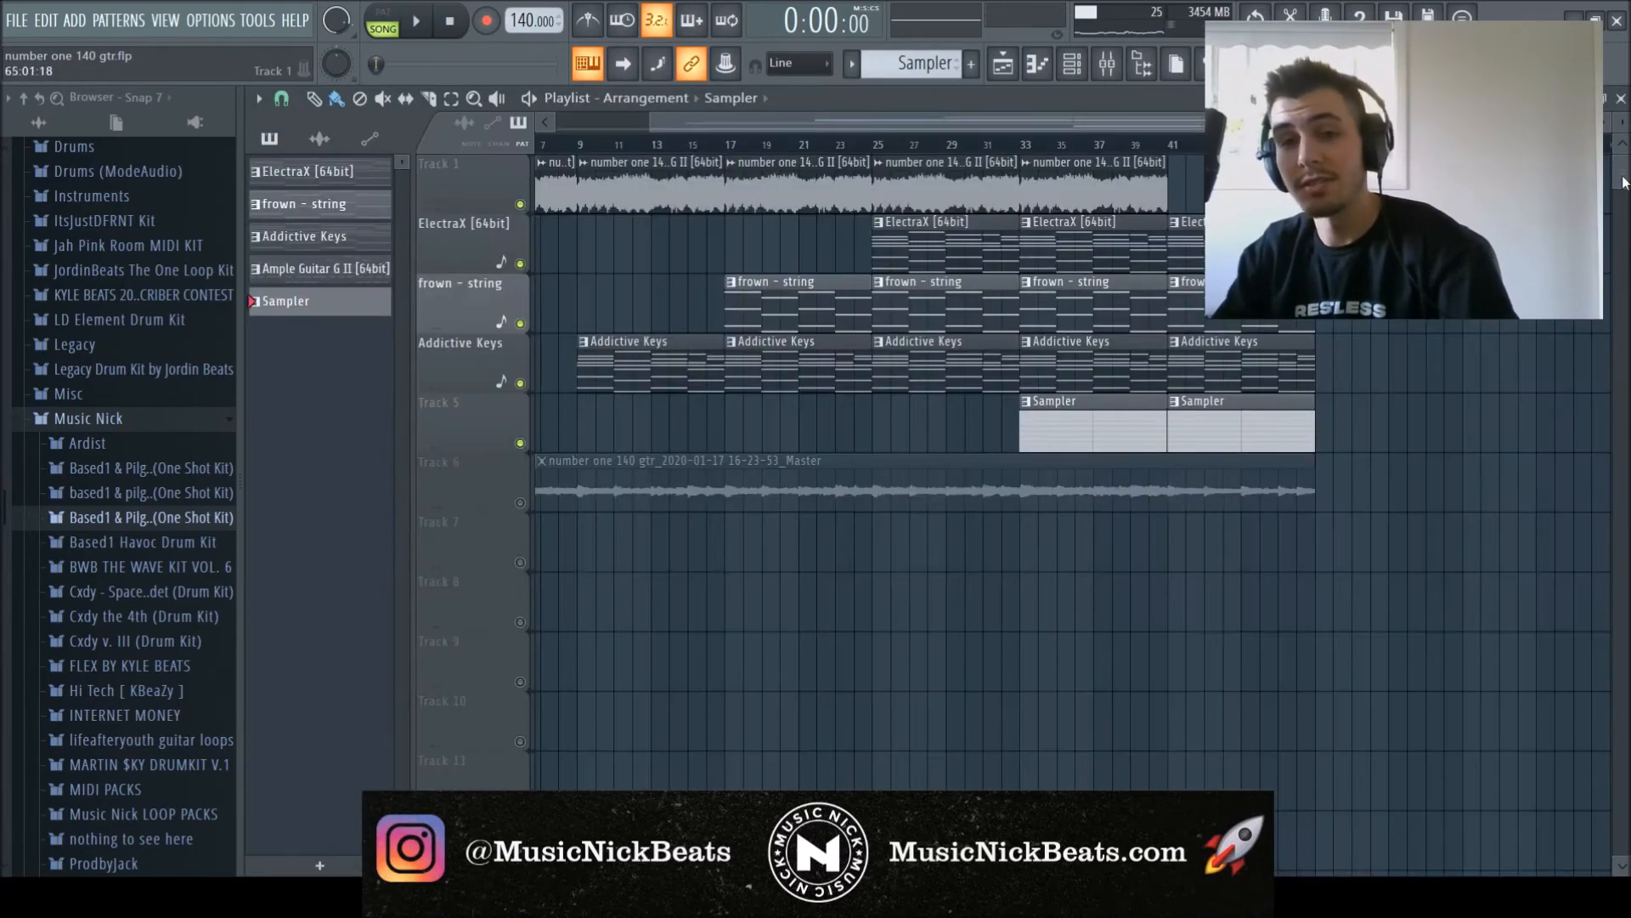
{"action": "scroll", "coordinate": [947, 270], "scroll_direction": "down", "scroll_amount": 2}
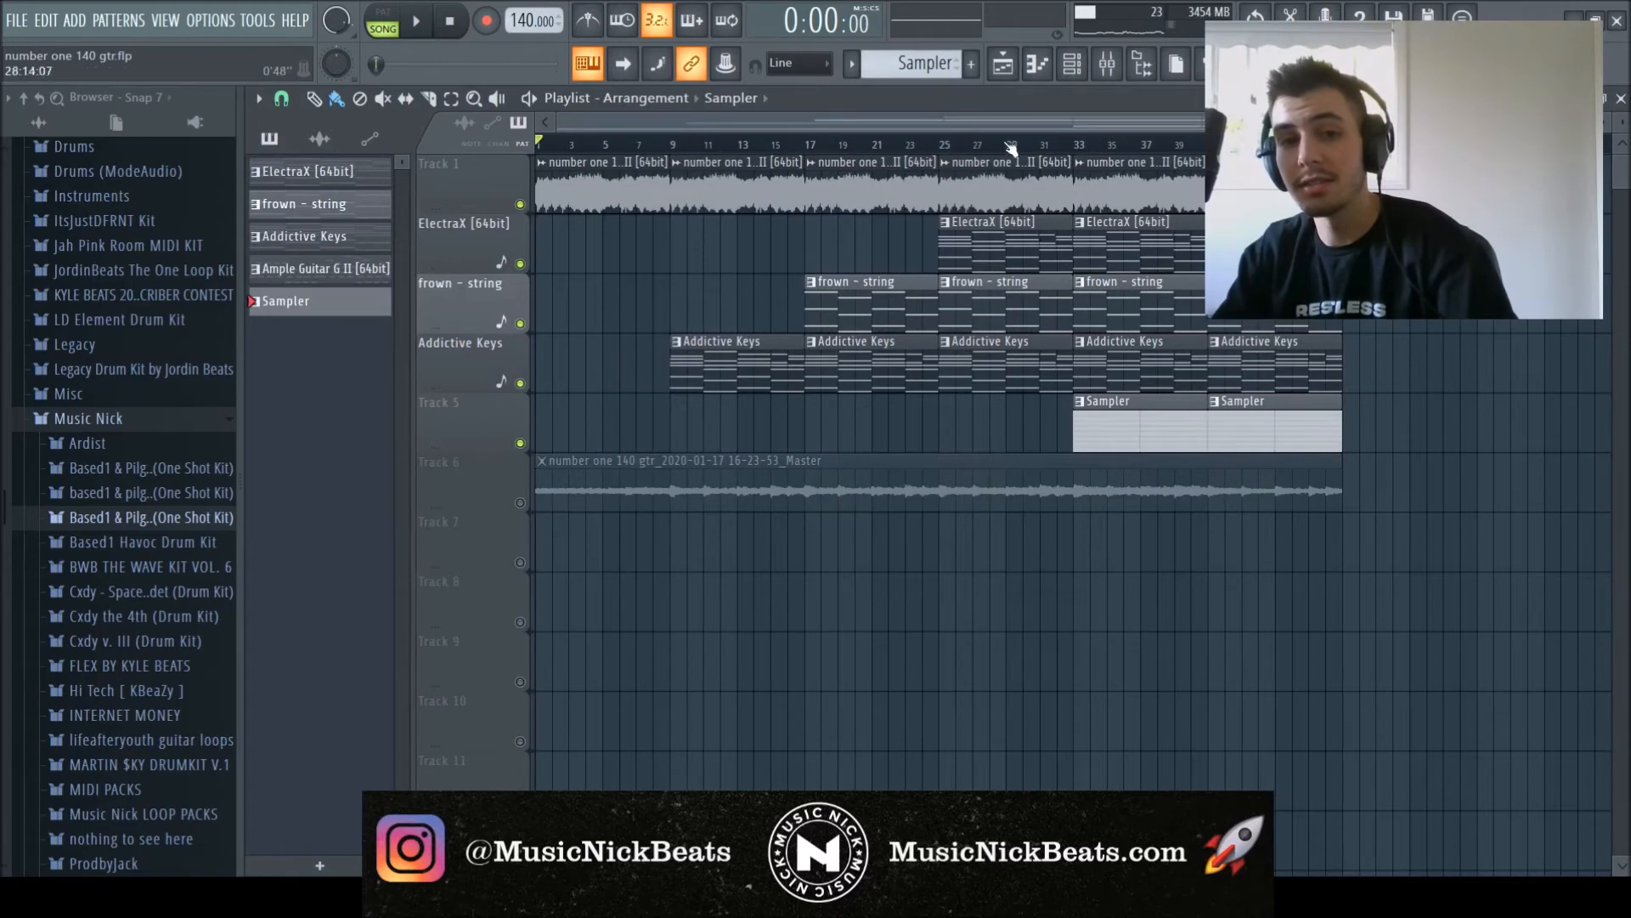
Play the arrangement from bar 33 and stop playback after listening to the combined layers.
{"action": "left_click", "coordinate": [1081, 147]}
{"action": "key", "text": "space"}
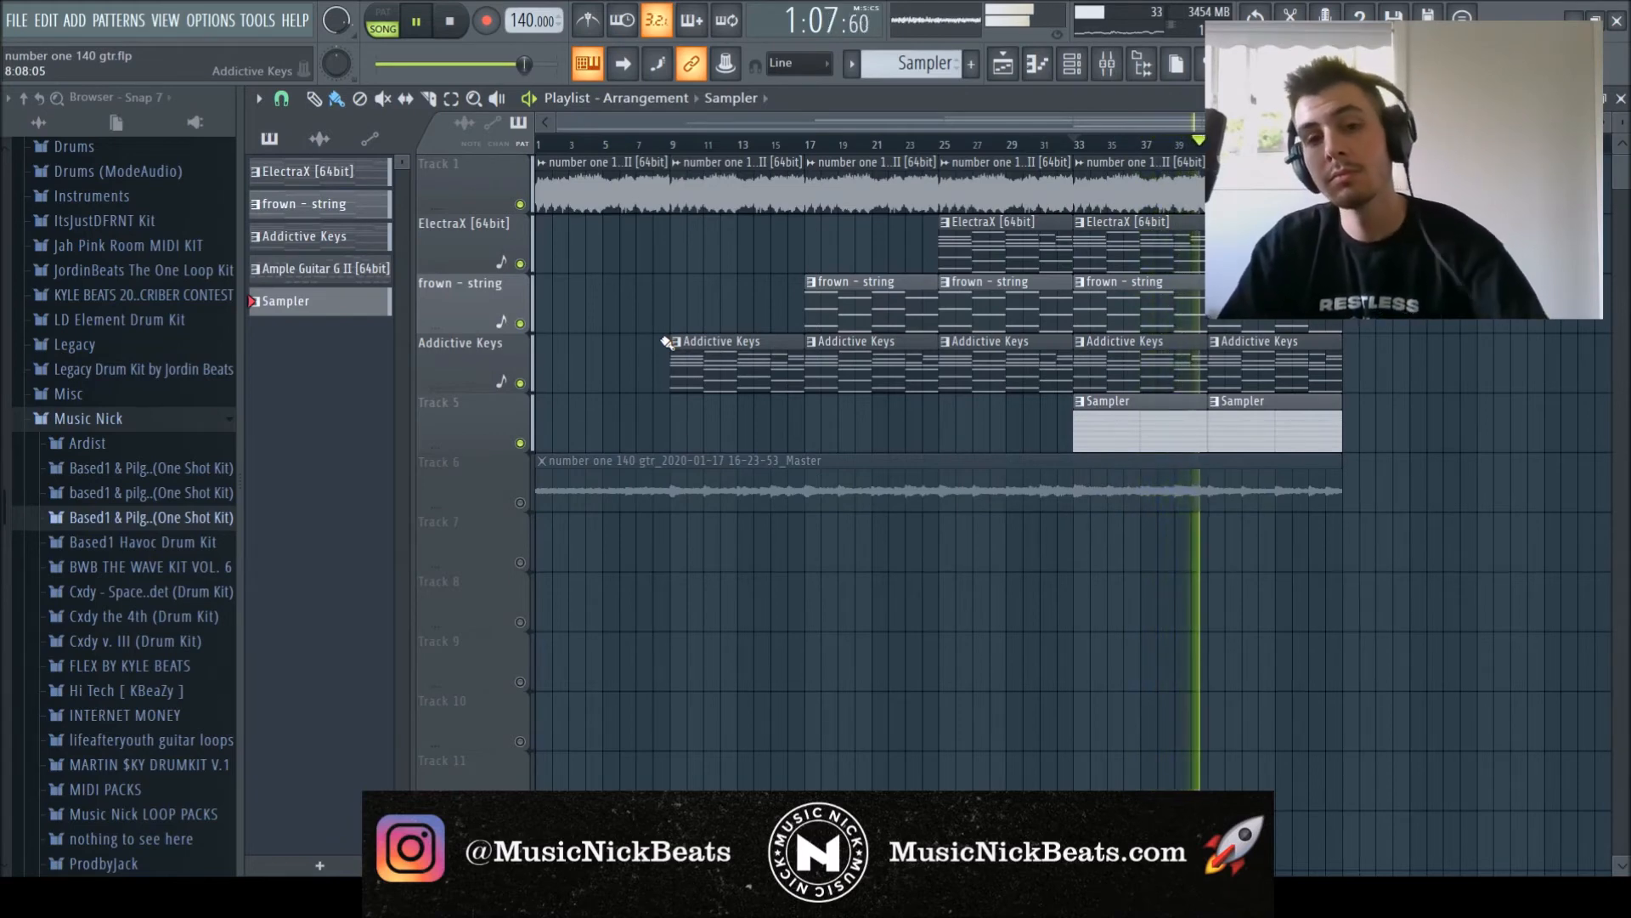
{"action": "key", "text": "space"}
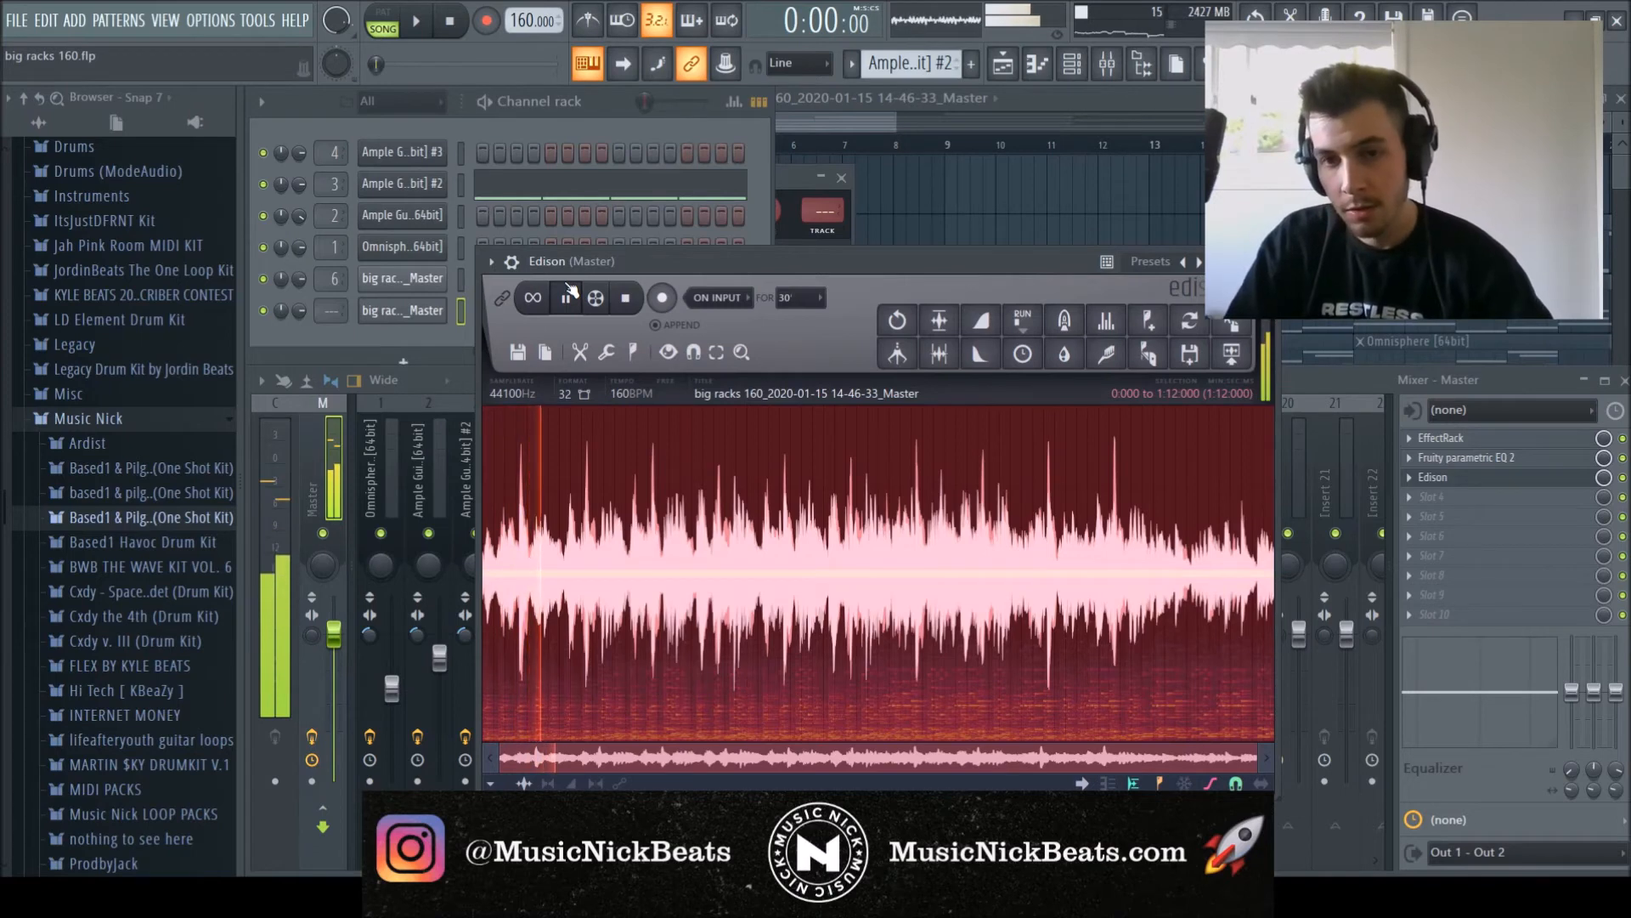
Audition several passages of the big racks 160 master recording in Edison, stop playback and bring up the playlist.
{"action": "left_click", "coordinate": [870, 610]}
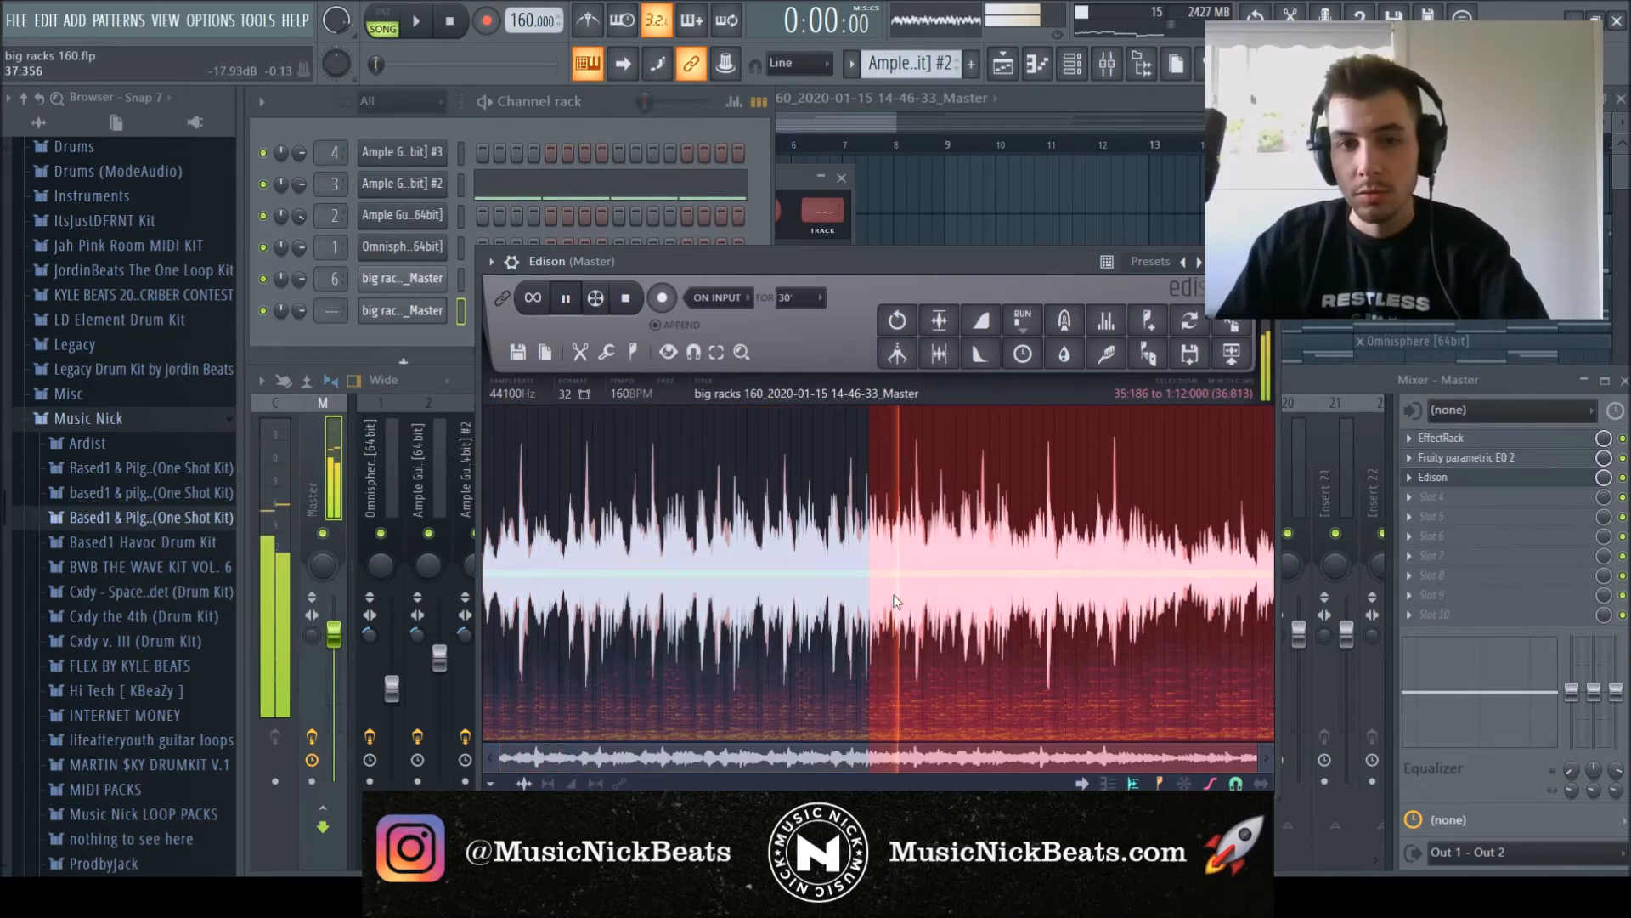
{"action": "left_click", "coordinate": [928, 586]}
{"action": "left_click", "coordinate": [1007, 592]}
{"action": "left_click", "coordinate": [1036, 595]}
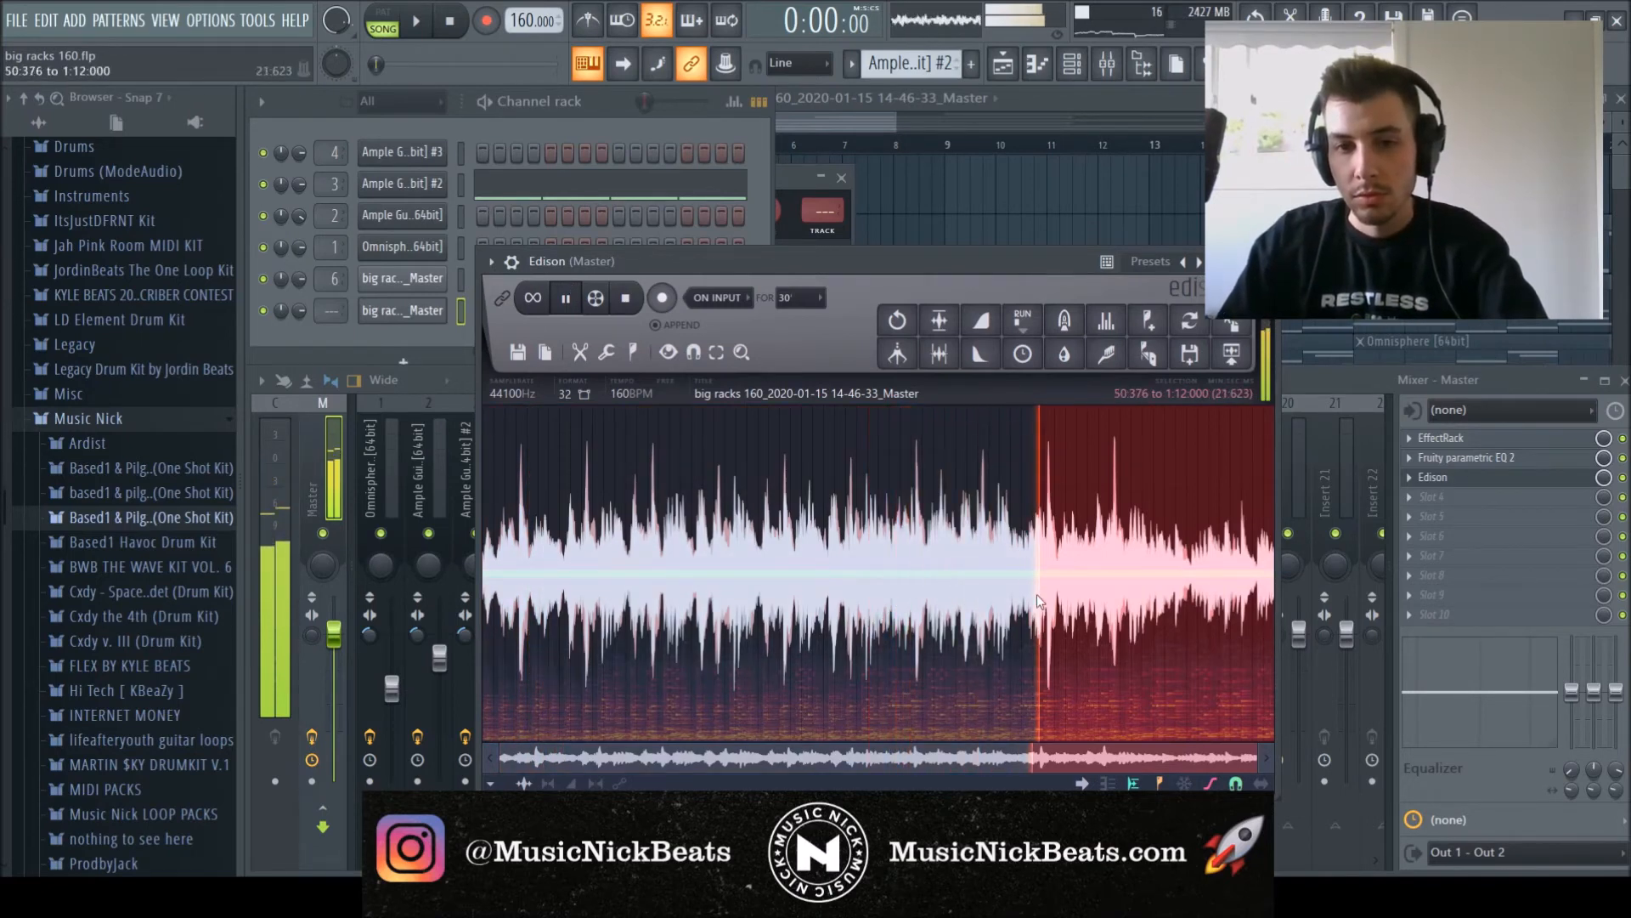
{"action": "left_click", "coordinate": [1104, 611]}
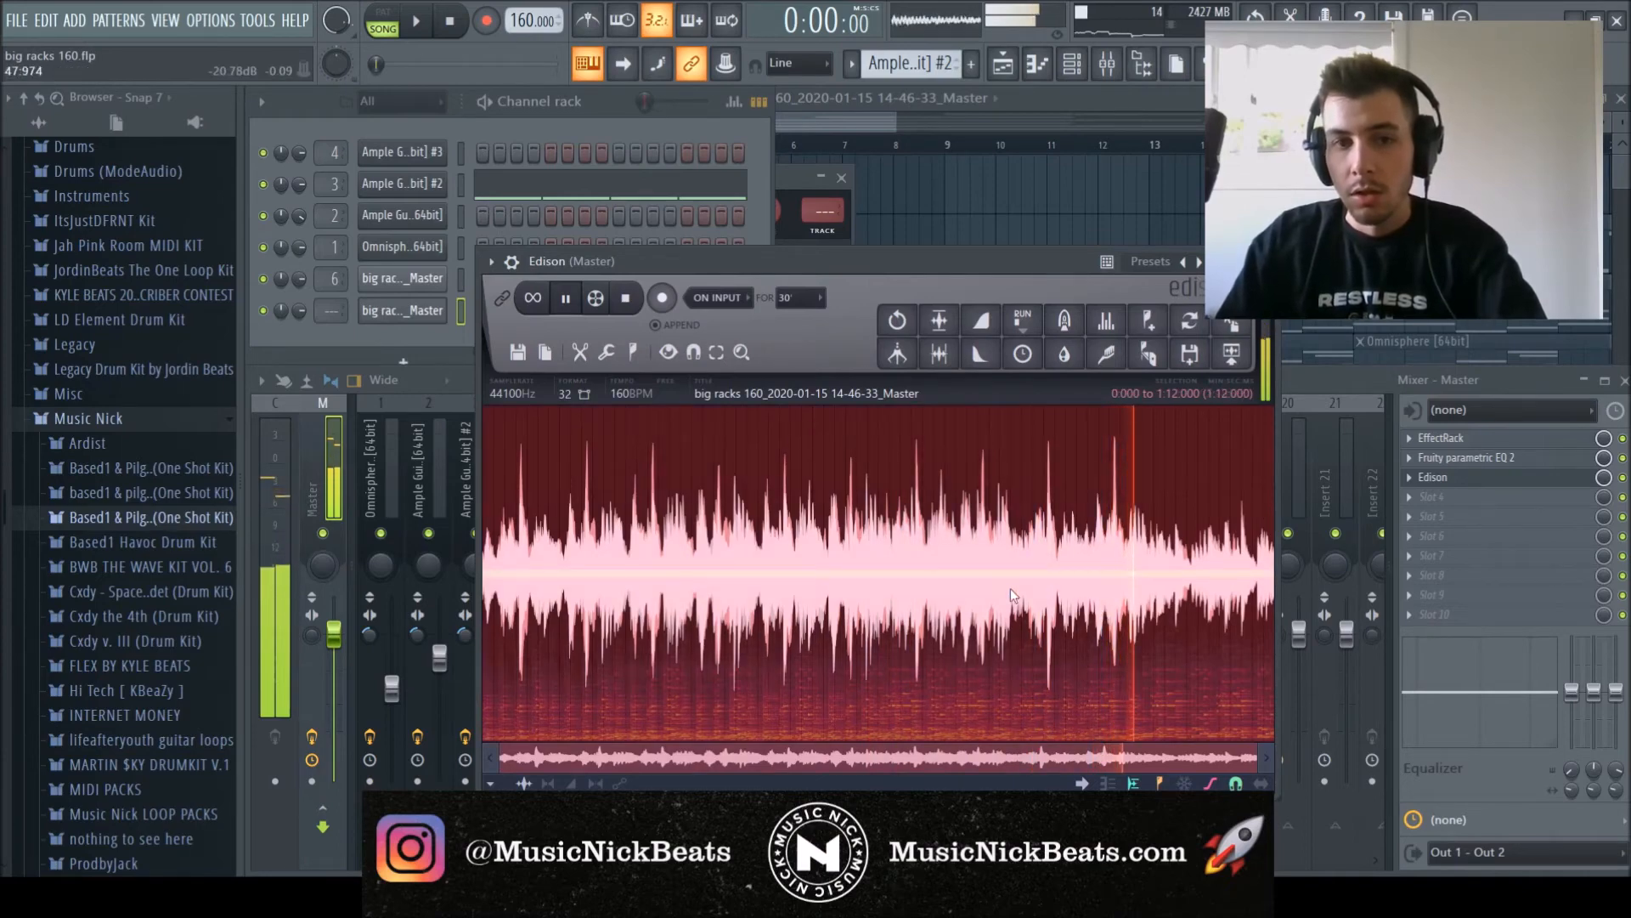
{"action": "key", "text": "Escape"}
{"action": "left_click", "coordinate": [954, 226]}
Play the song from the start while examining the Ample Guitar G II notes in the piano roll.
{"action": "scroll", "coordinate": [628, 433], "scroll_direction": "down", "scroll_amount": 4}
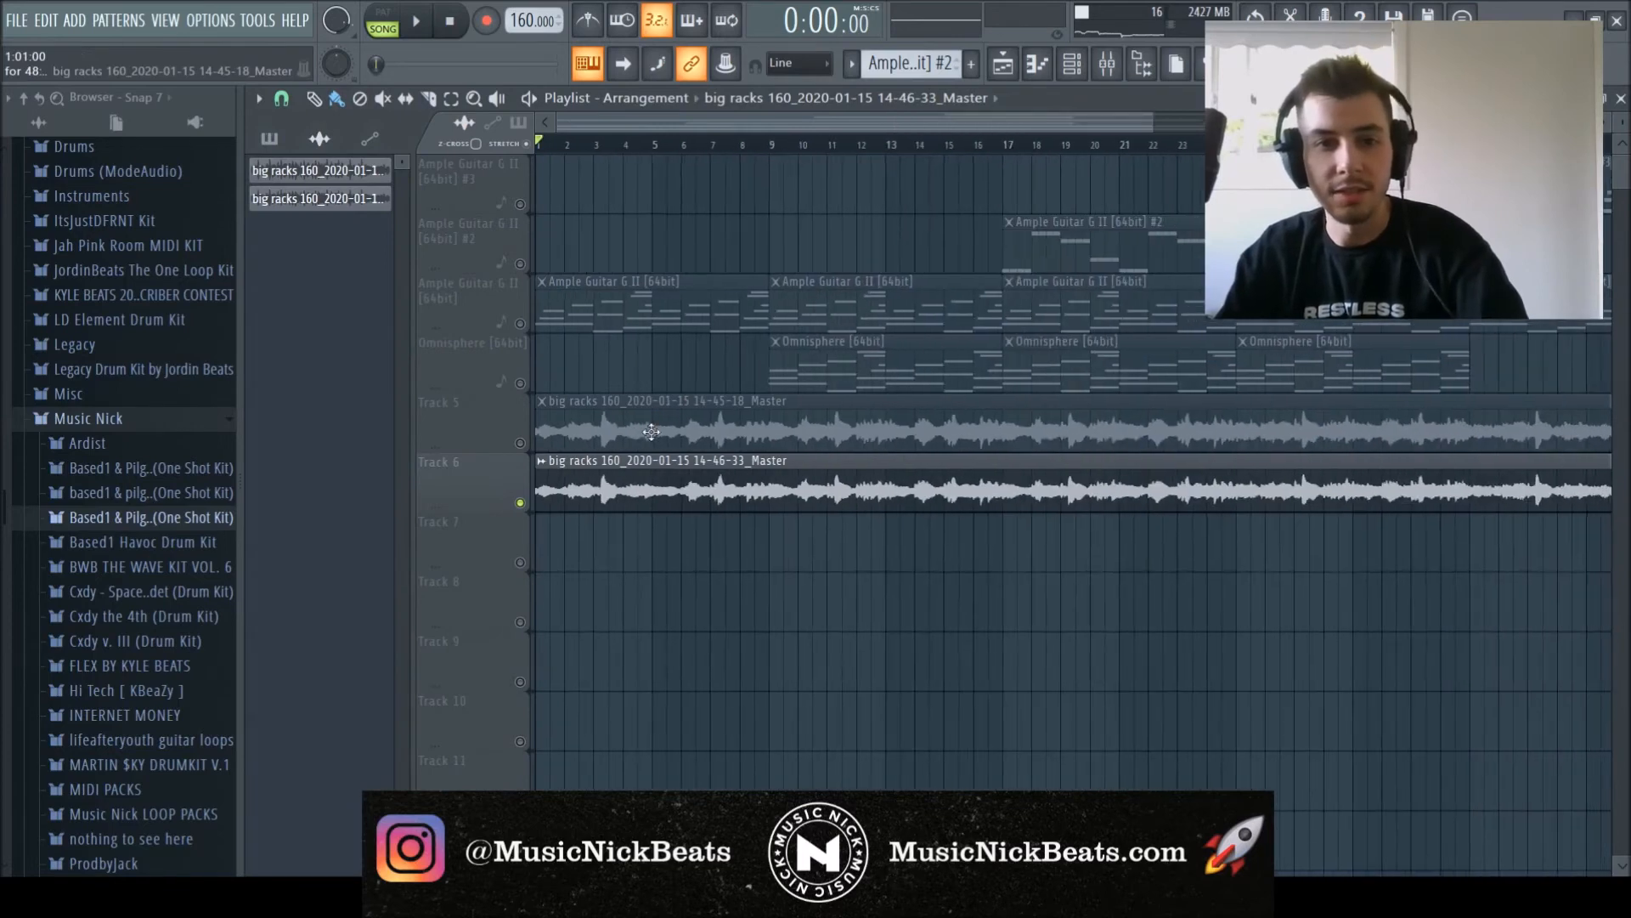
{"action": "double_click", "coordinate": [539, 310]}
{"action": "key", "text": "space"}
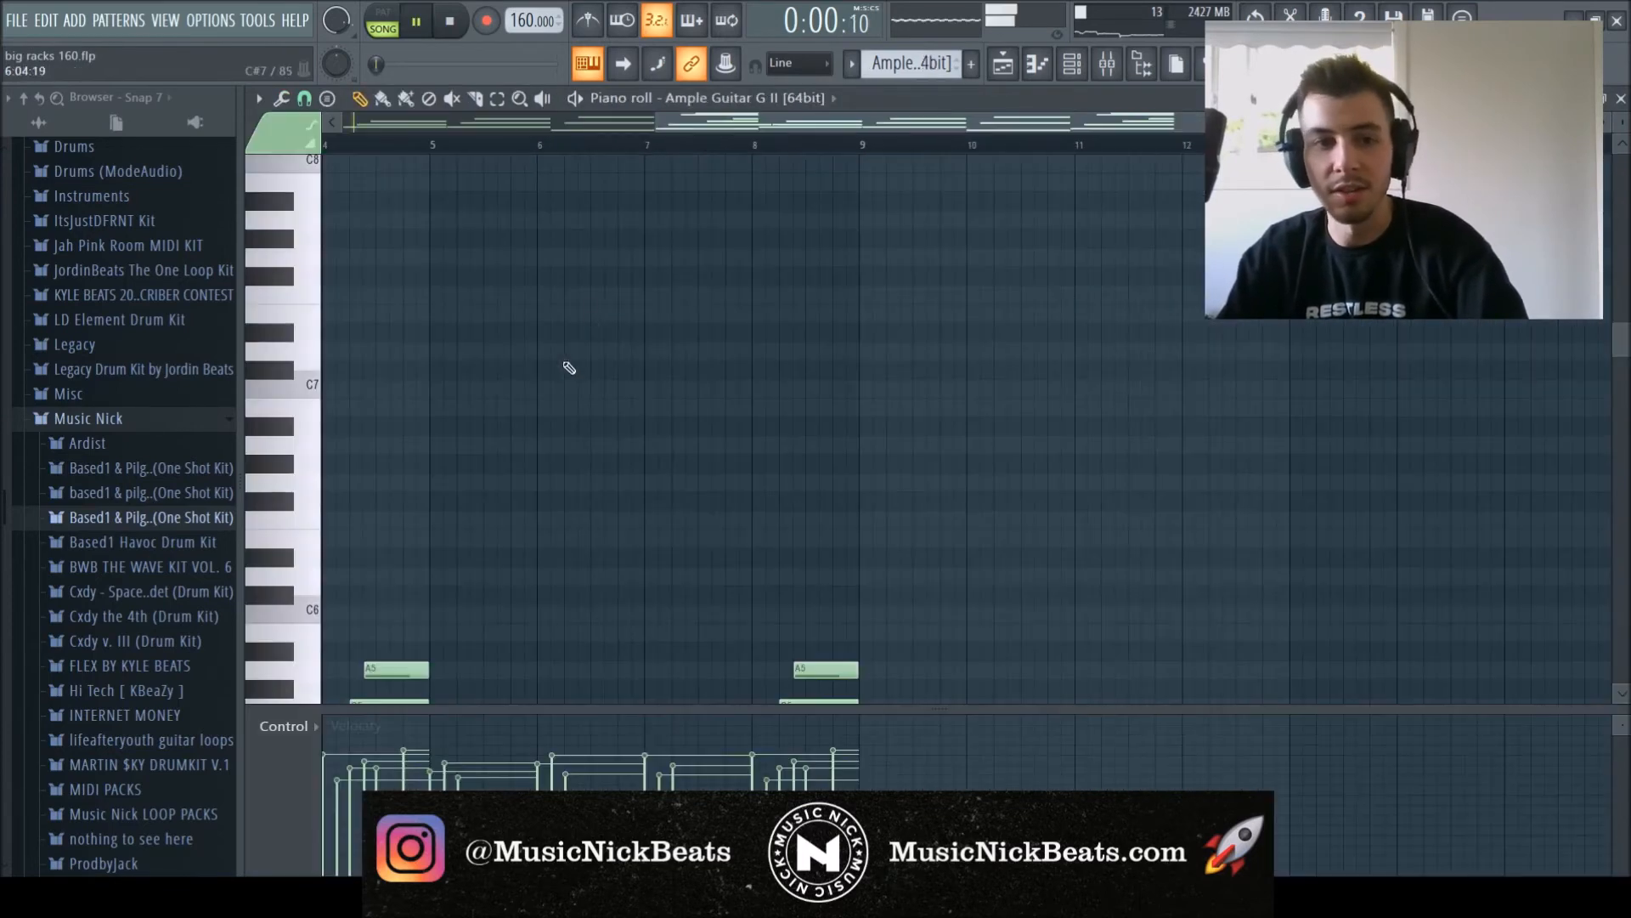
{"action": "scroll", "coordinate": [469, 429], "scroll_direction": "down", "scroll_amount": 3}
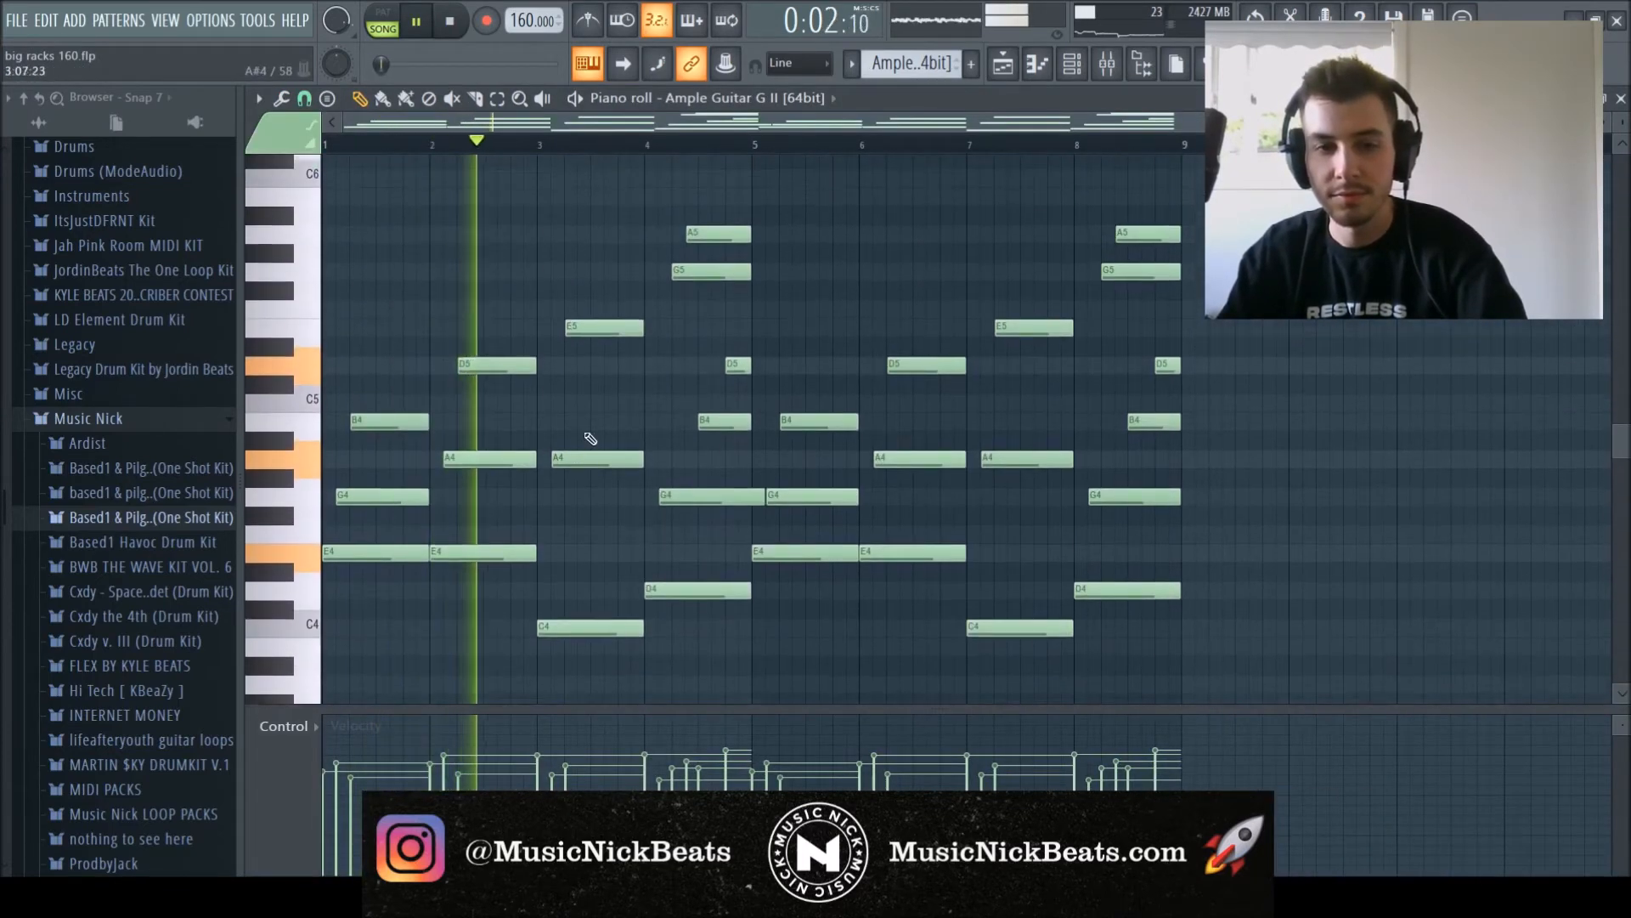
{"action": "scroll", "coordinate": [601, 444], "scroll_direction": "up", "scroll_amount": 3}
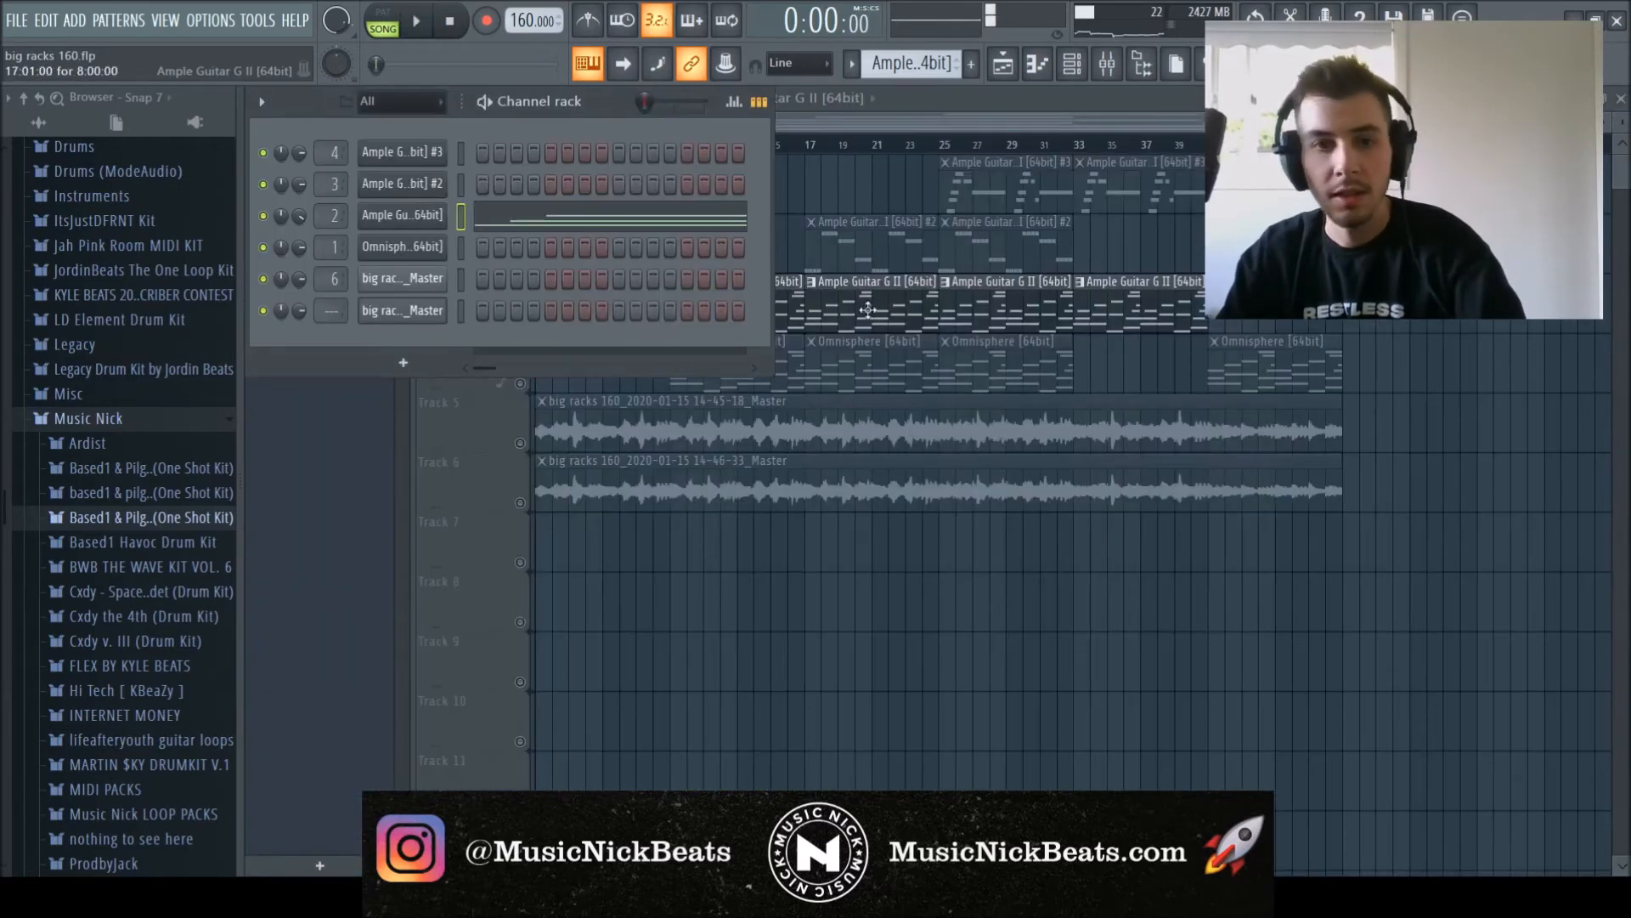
Solo the Omnisphere track, play from bar 9 while examining its notes in the piano roll, and stop playback.
{"action": "key", "text": "F6"}
{"action": "right_click", "coordinate": [520, 383]}
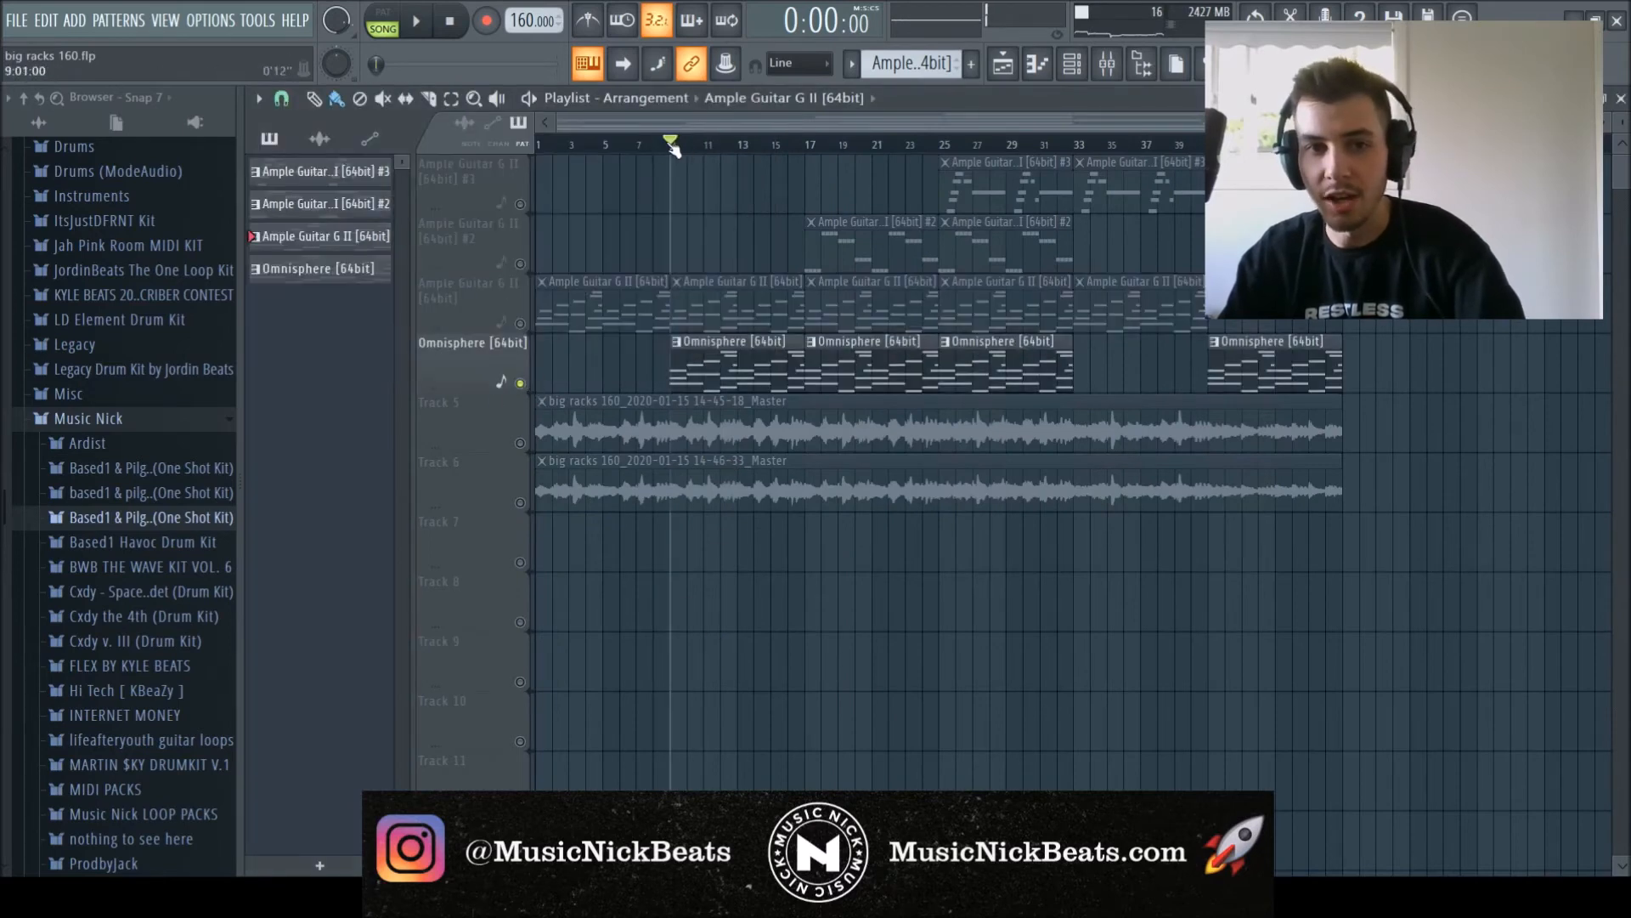
{"action": "double_click", "coordinate": [704, 346]}
{"action": "key", "text": "space"}
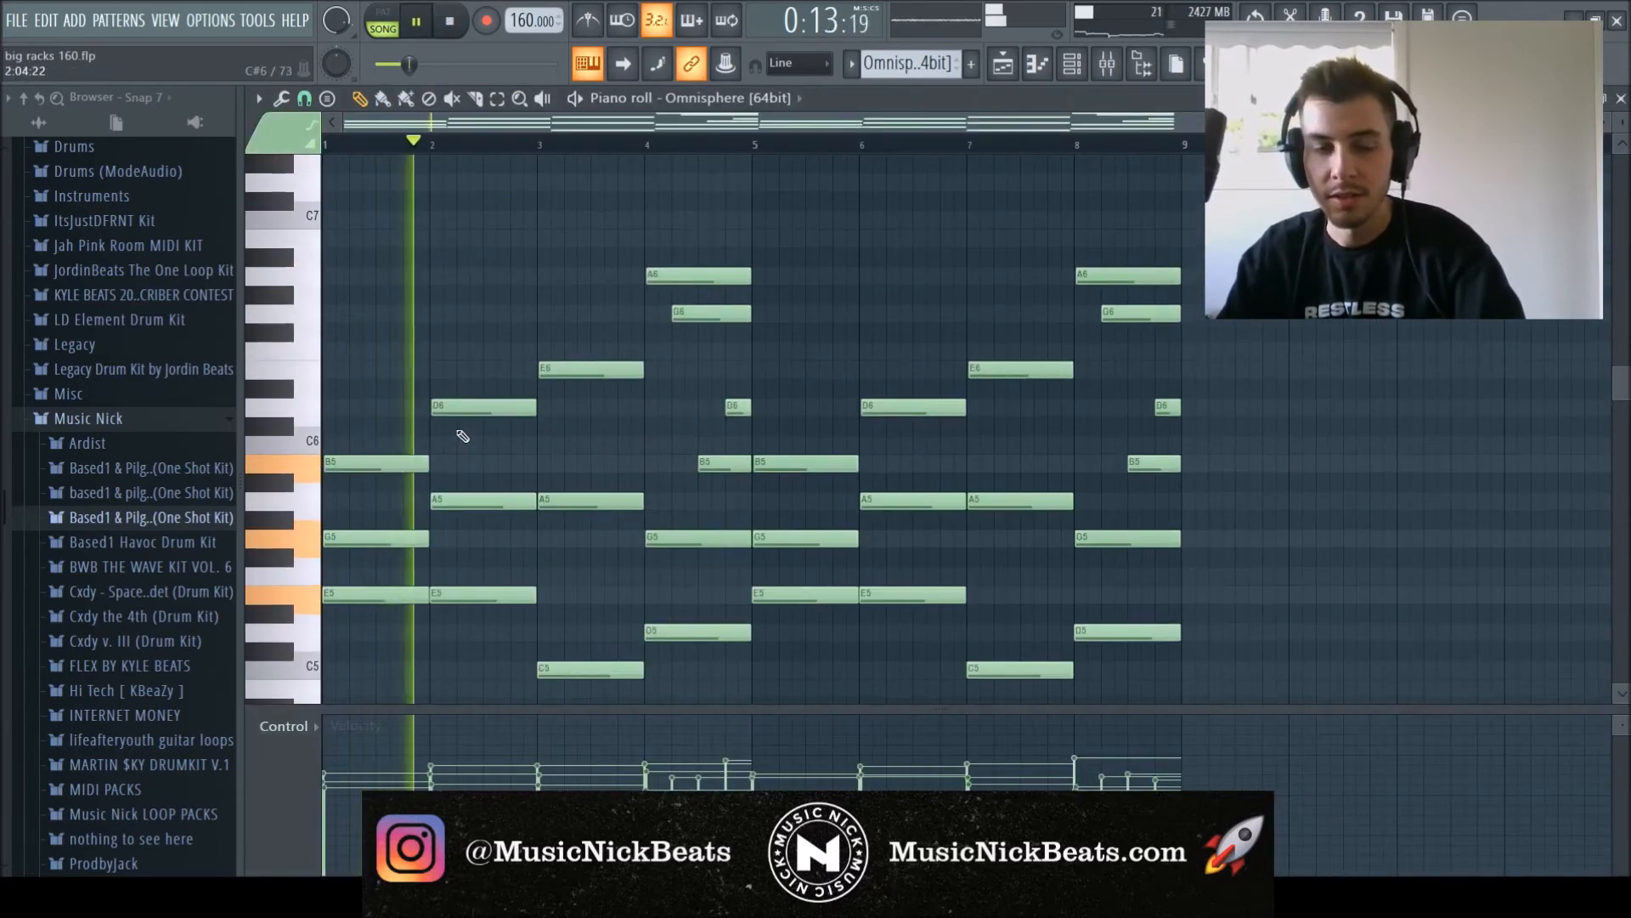
{"action": "scroll", "coordinate": [490, 425], "scroll_direction": "up", "scroll_amount": 3}
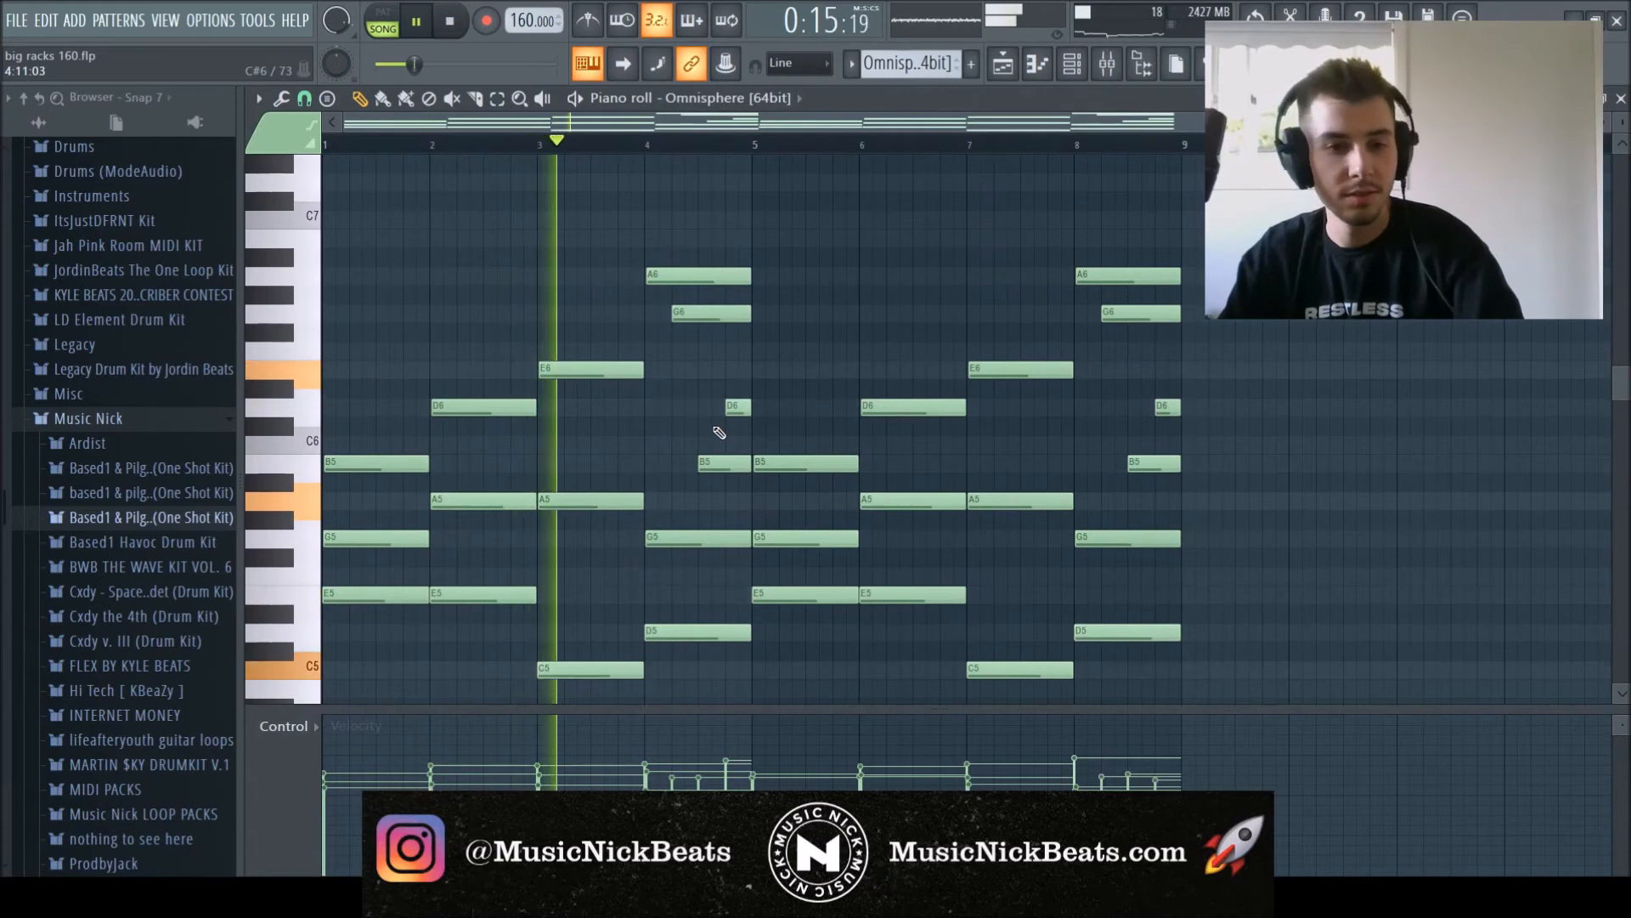
{"action": "left_click", "coordinate": [1621, 98]}
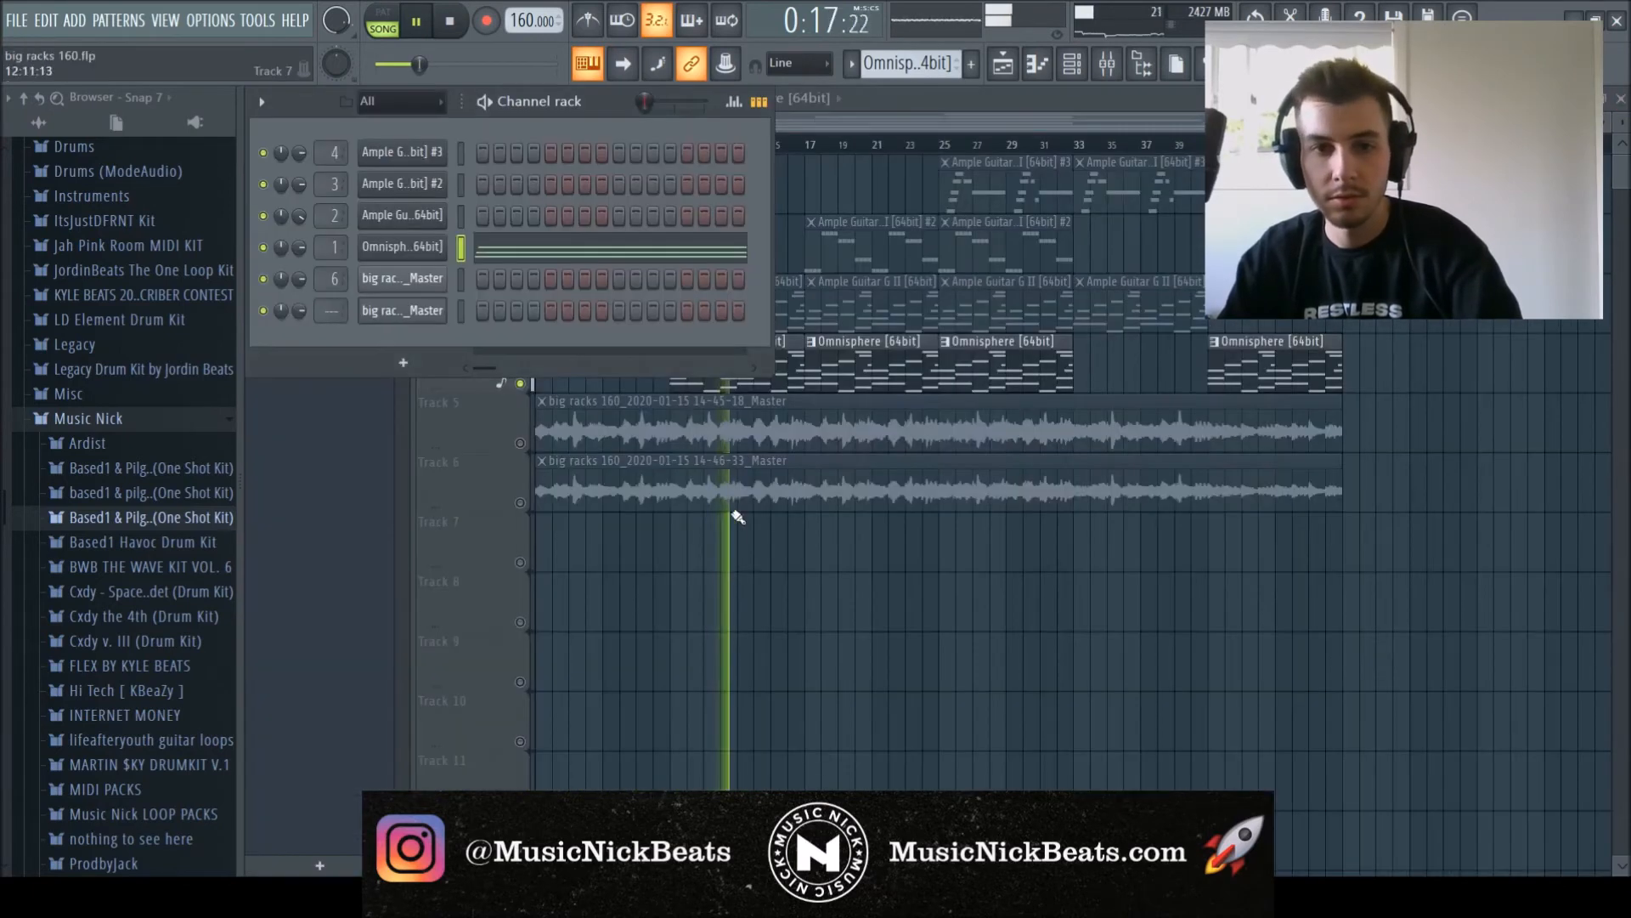
{"action": "right_click", "coordinate": [669, 592]}
{"action": "key", "text": "space"}
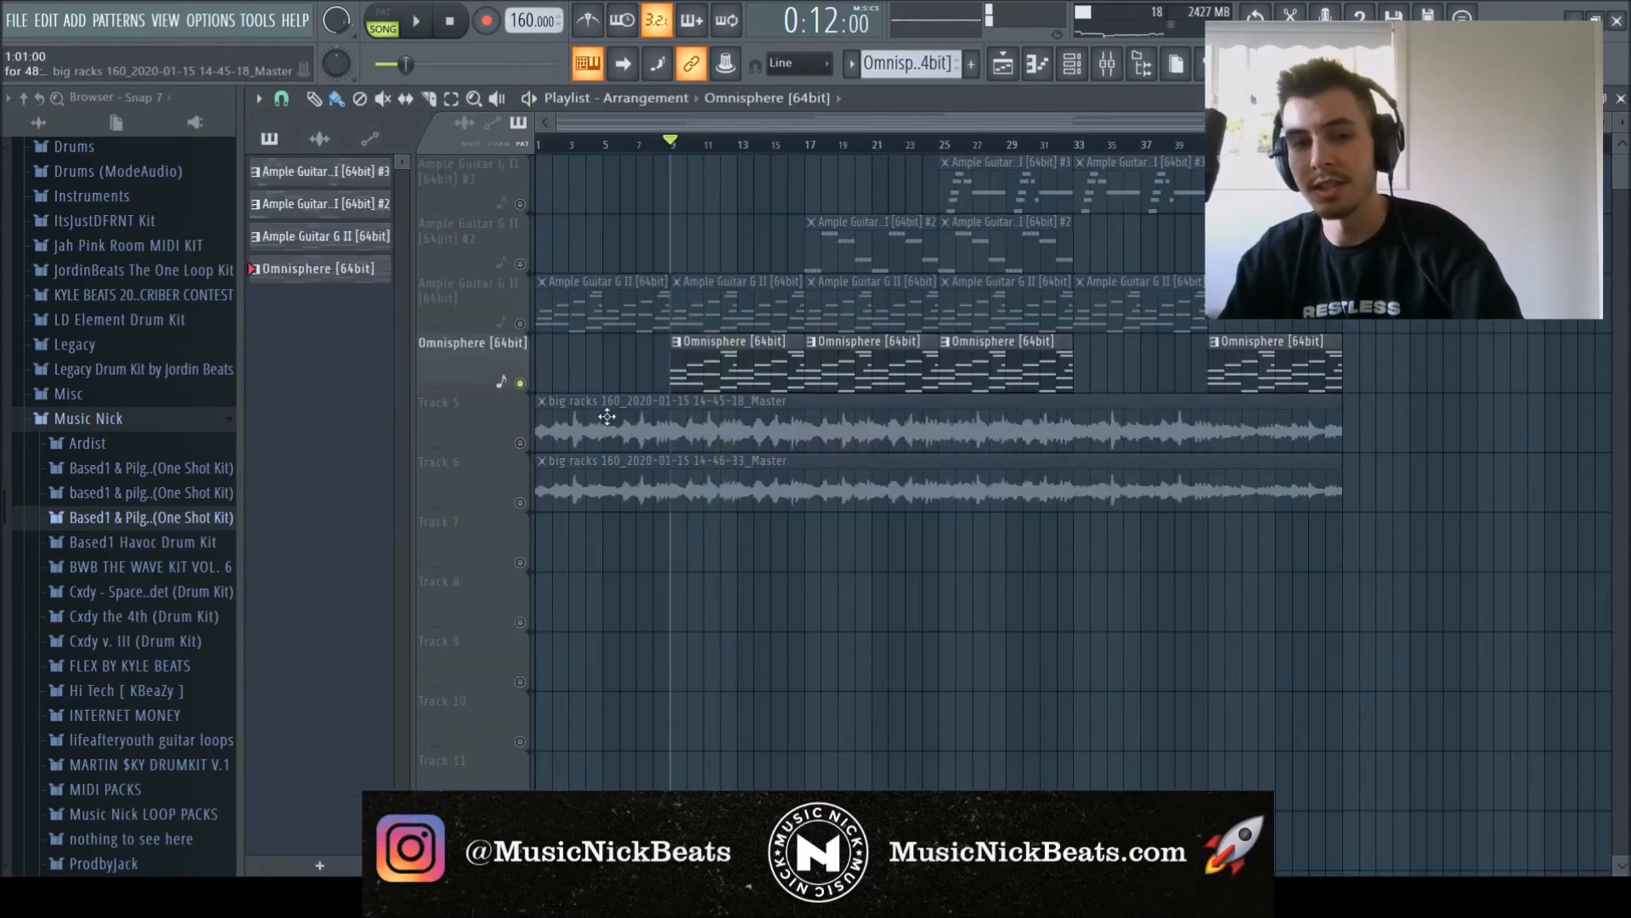
Solo the Ample Guitar G II #2 track and play from bar 17 while examining its notes in the piano roll.
{"action": "left_click", "coordinate": [806, 145]}
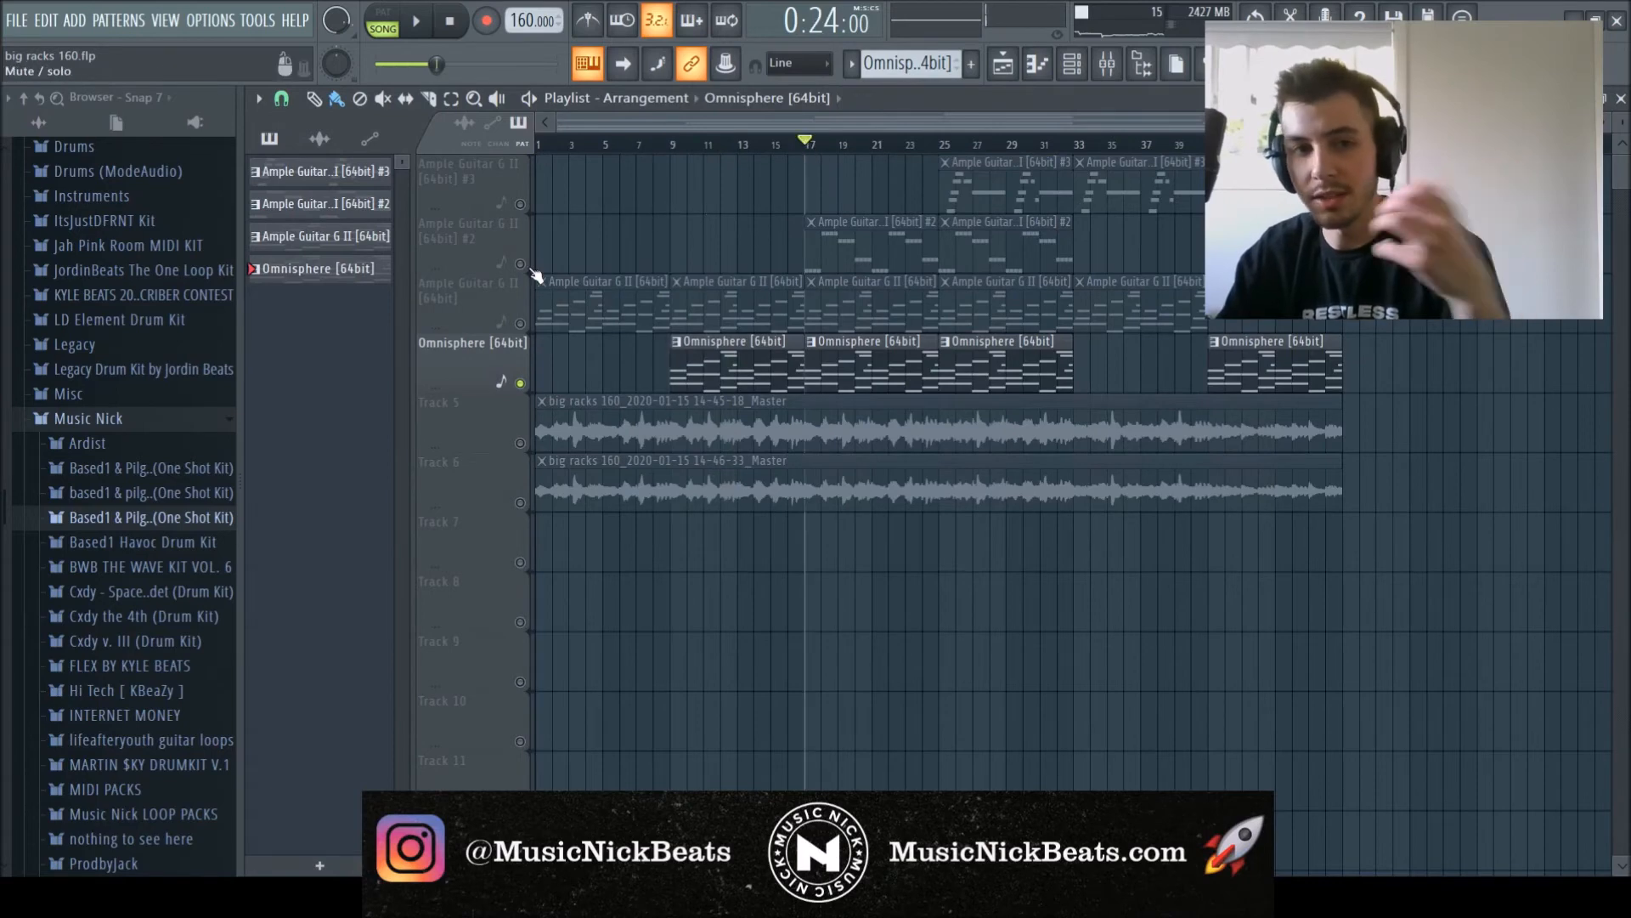
{"action": "left_click", "coordinate": [520, 265]}
{"action": "key", "text": "space"}
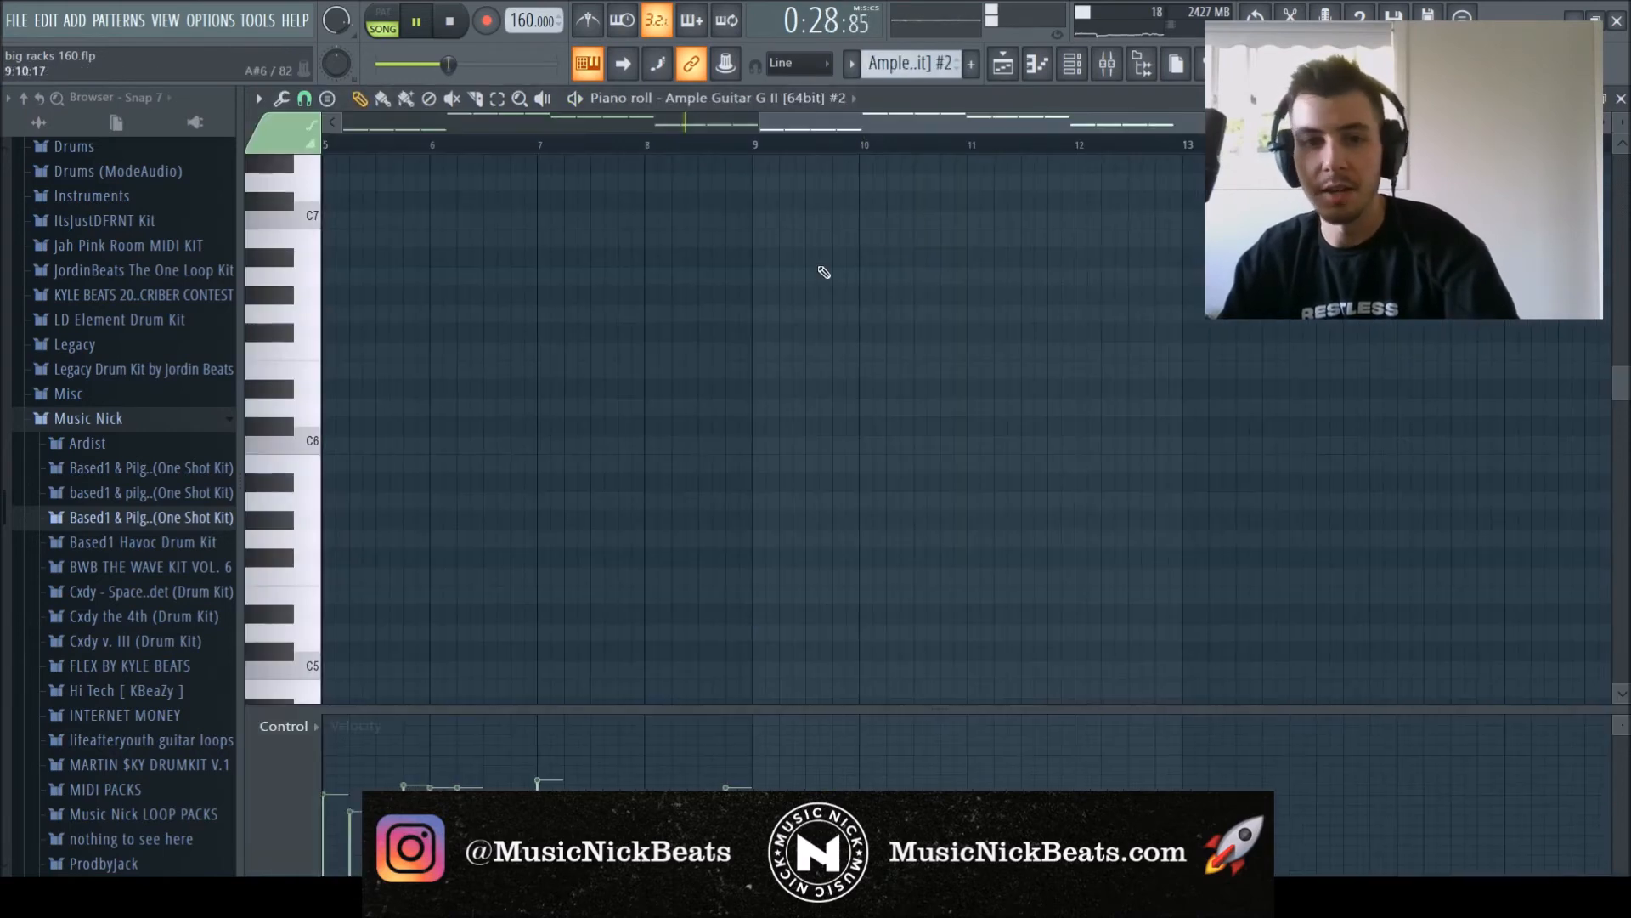
{"action": "double_click", "coordinate": [854, 250]}
{"action": "scroll", "coordinate": [766, 308], "scroll_direction": "down", "scroll_amount": 5}
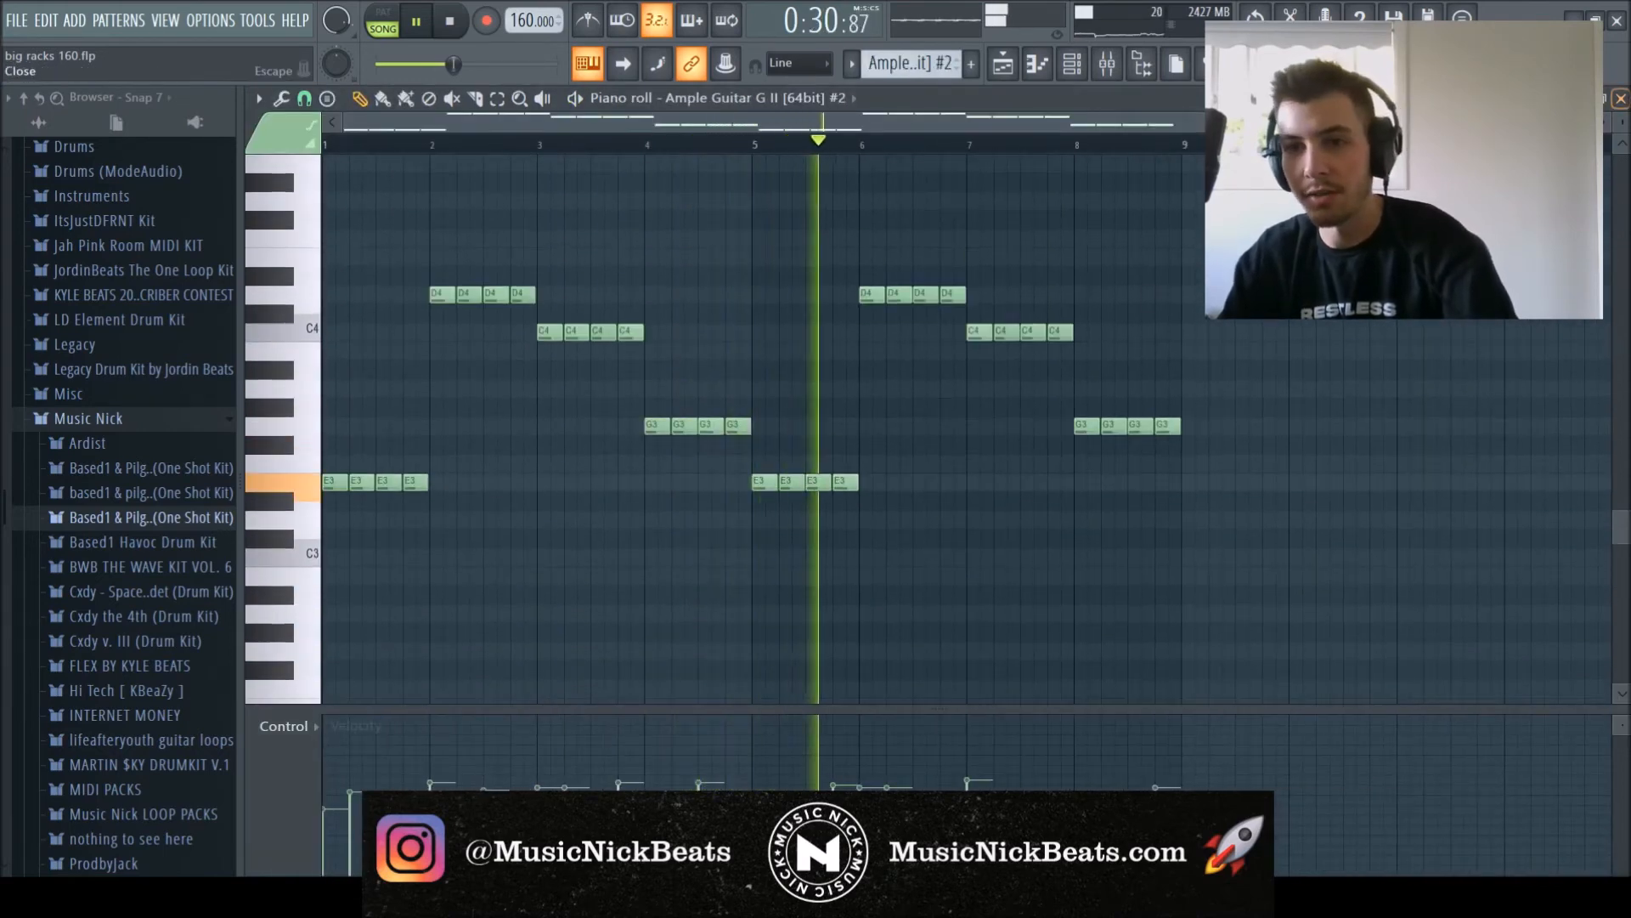
{"action": "key", "text": "Escape"}
Move playback to bar 25, unmute the Ample Guitar G II #3 track and show the audio clips list.
{"action": "left_click", "coordinate": [940, 146]}
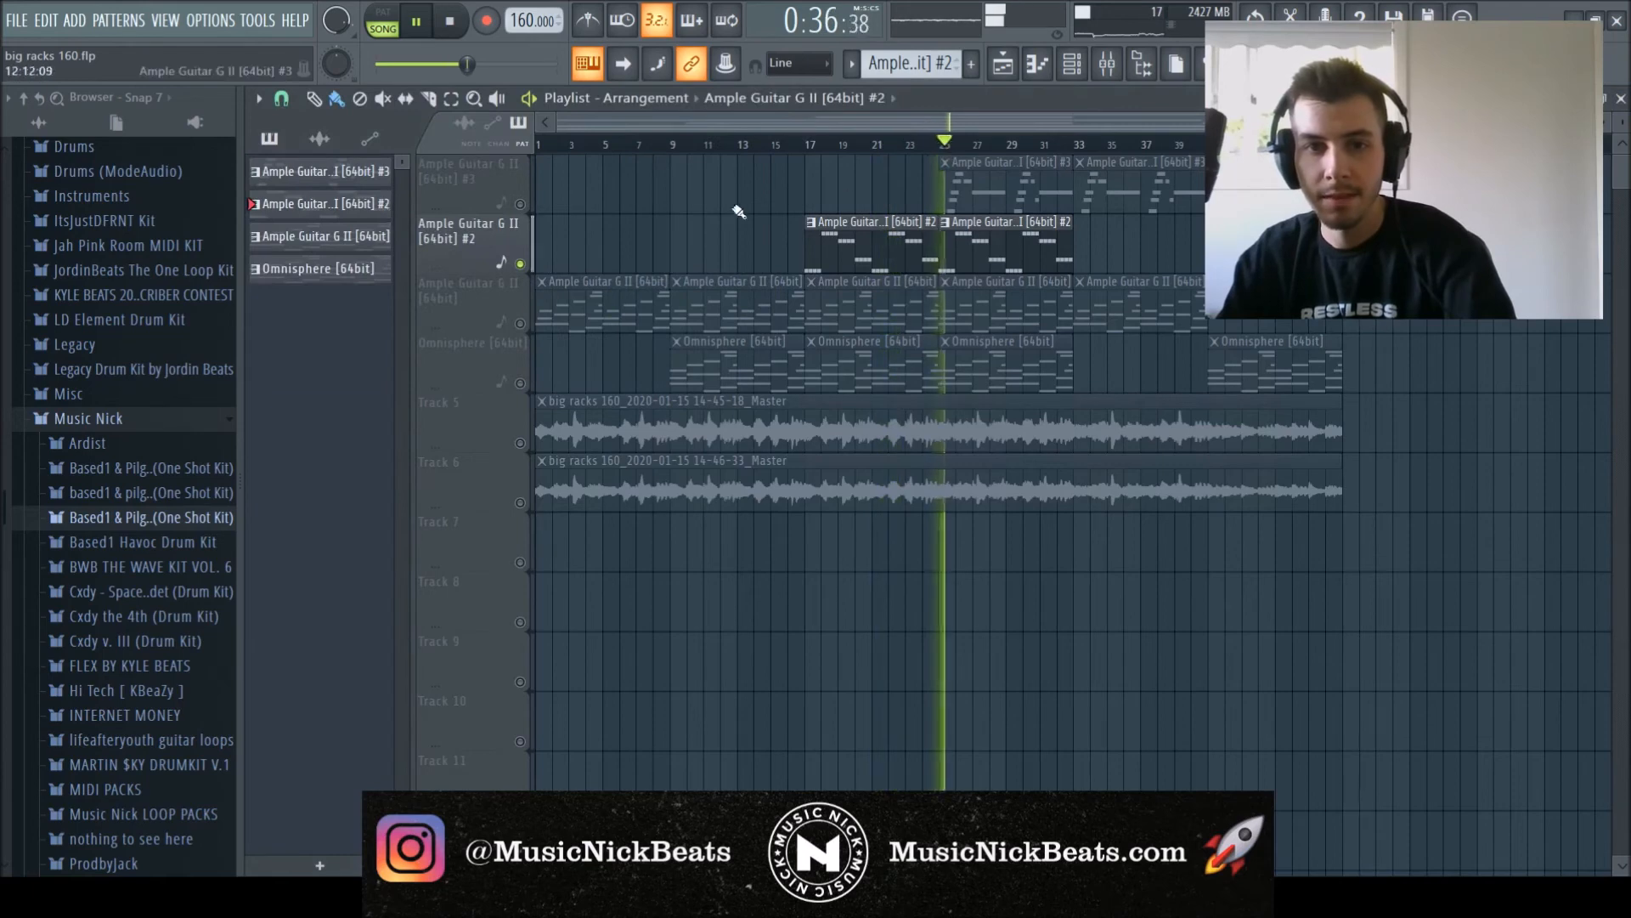
{"action": "left_click", "coordinate": [520, 204]}
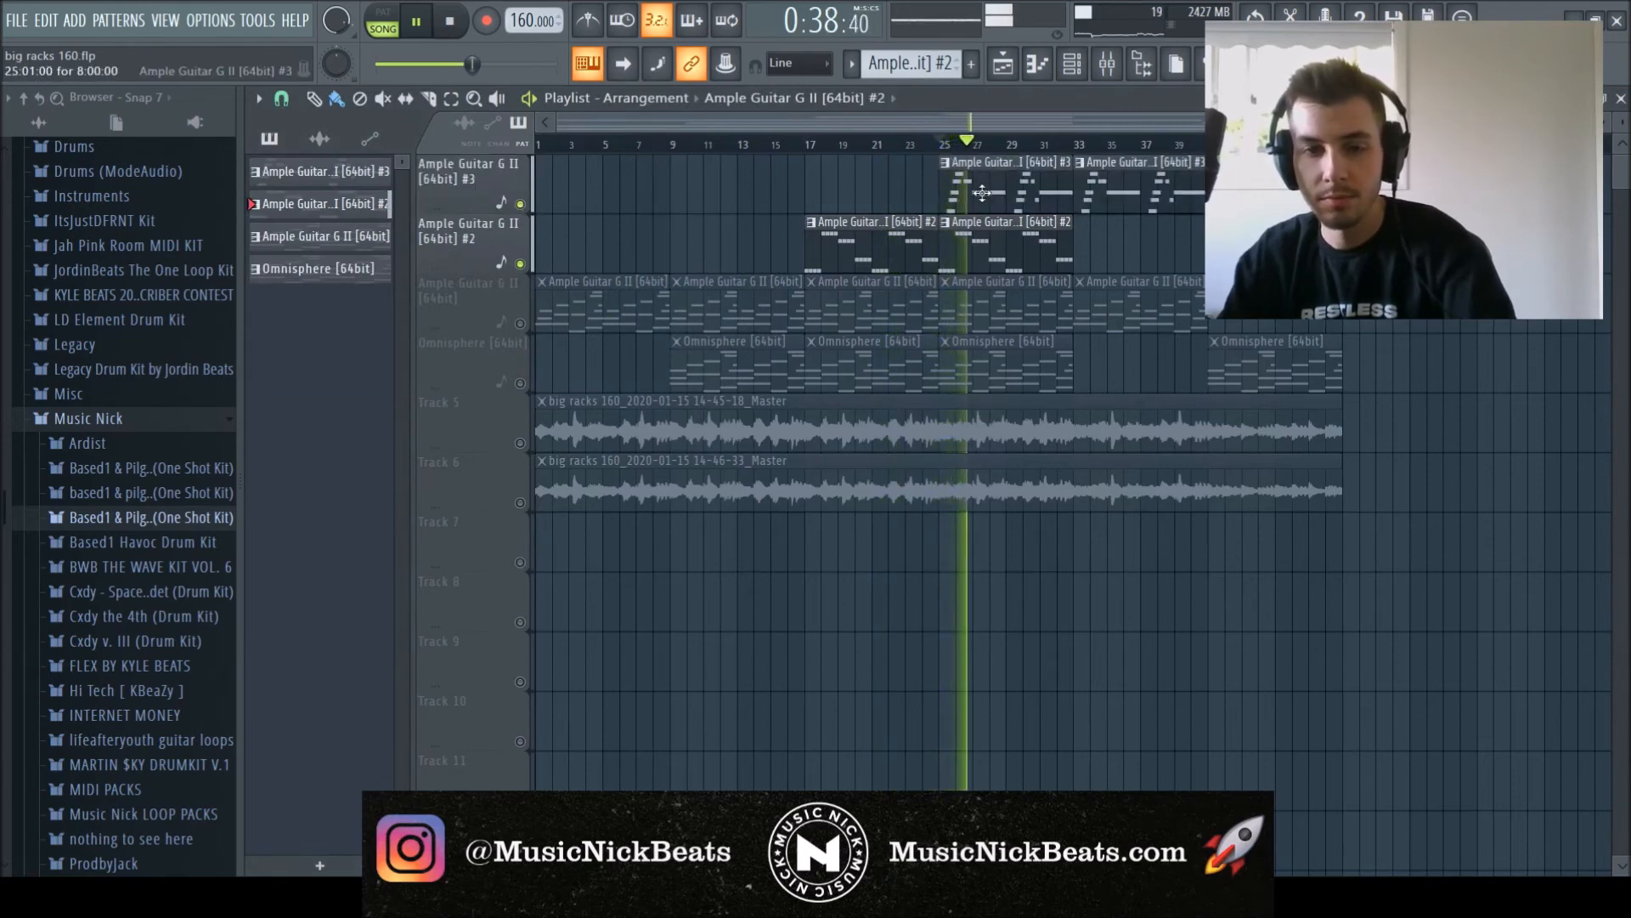
{"action": "left_click", "coordinate": [320, 138]}
Inspect the Guitar Rig 5 effect on the Ample Guitar G II #2 mixer insert, stop playback and return to the playlist.
{"action": "key", "text": "F6"}
{"action": "key", "text": "F9"}
{"action": "left_click", "coordinate": [497, 481]}
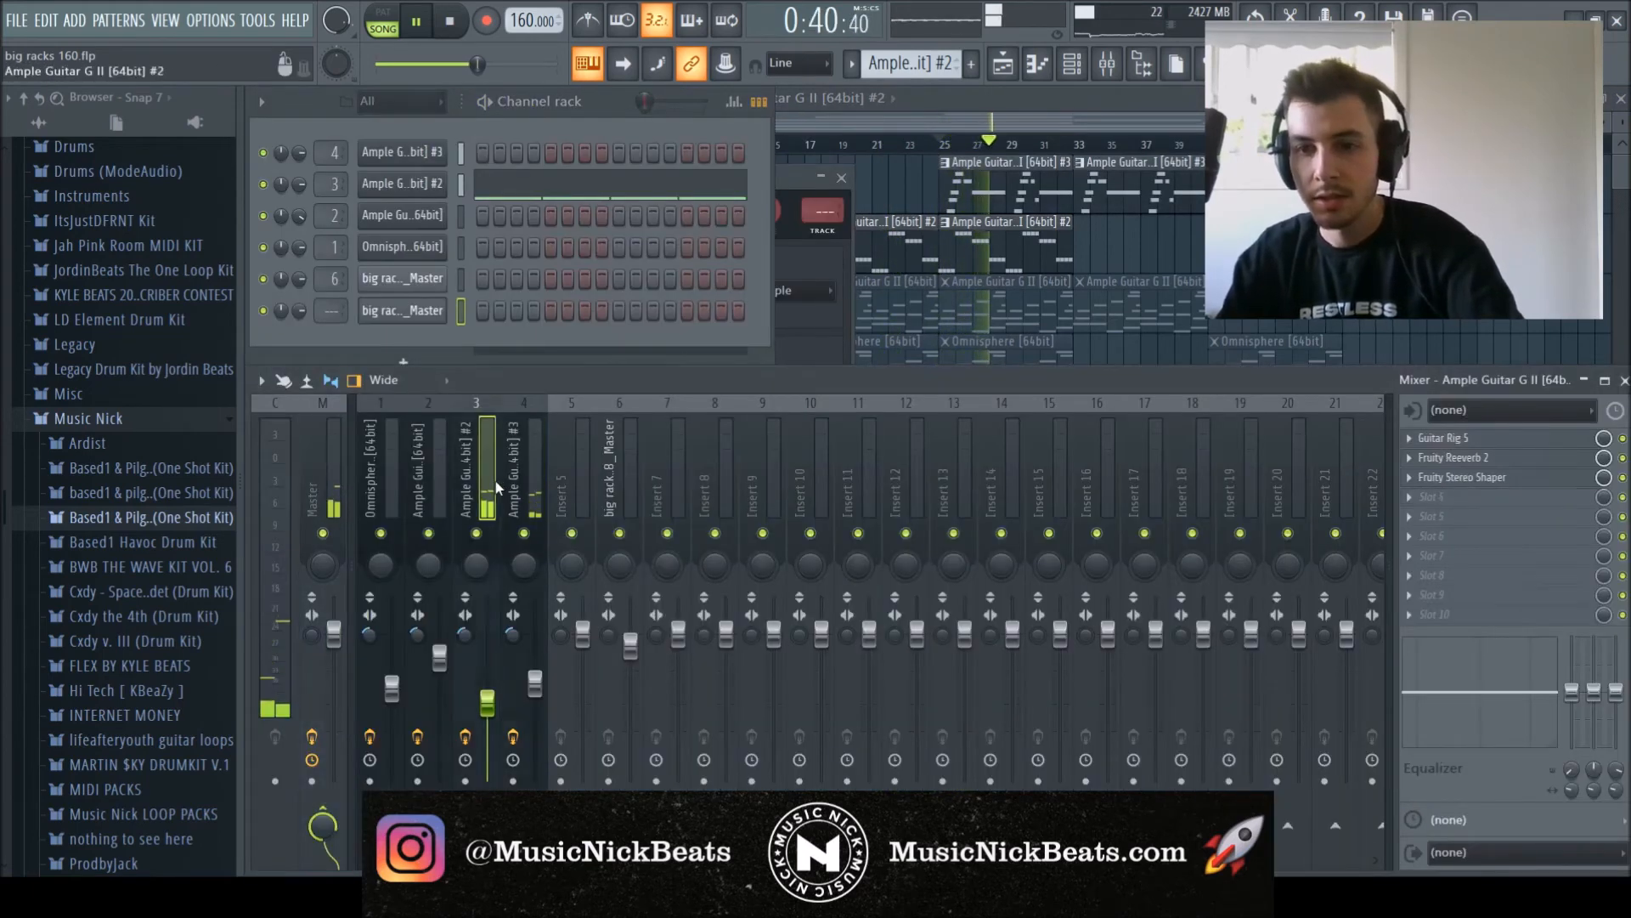
{"action": "left_click", "coordinate": [1448, 438]}
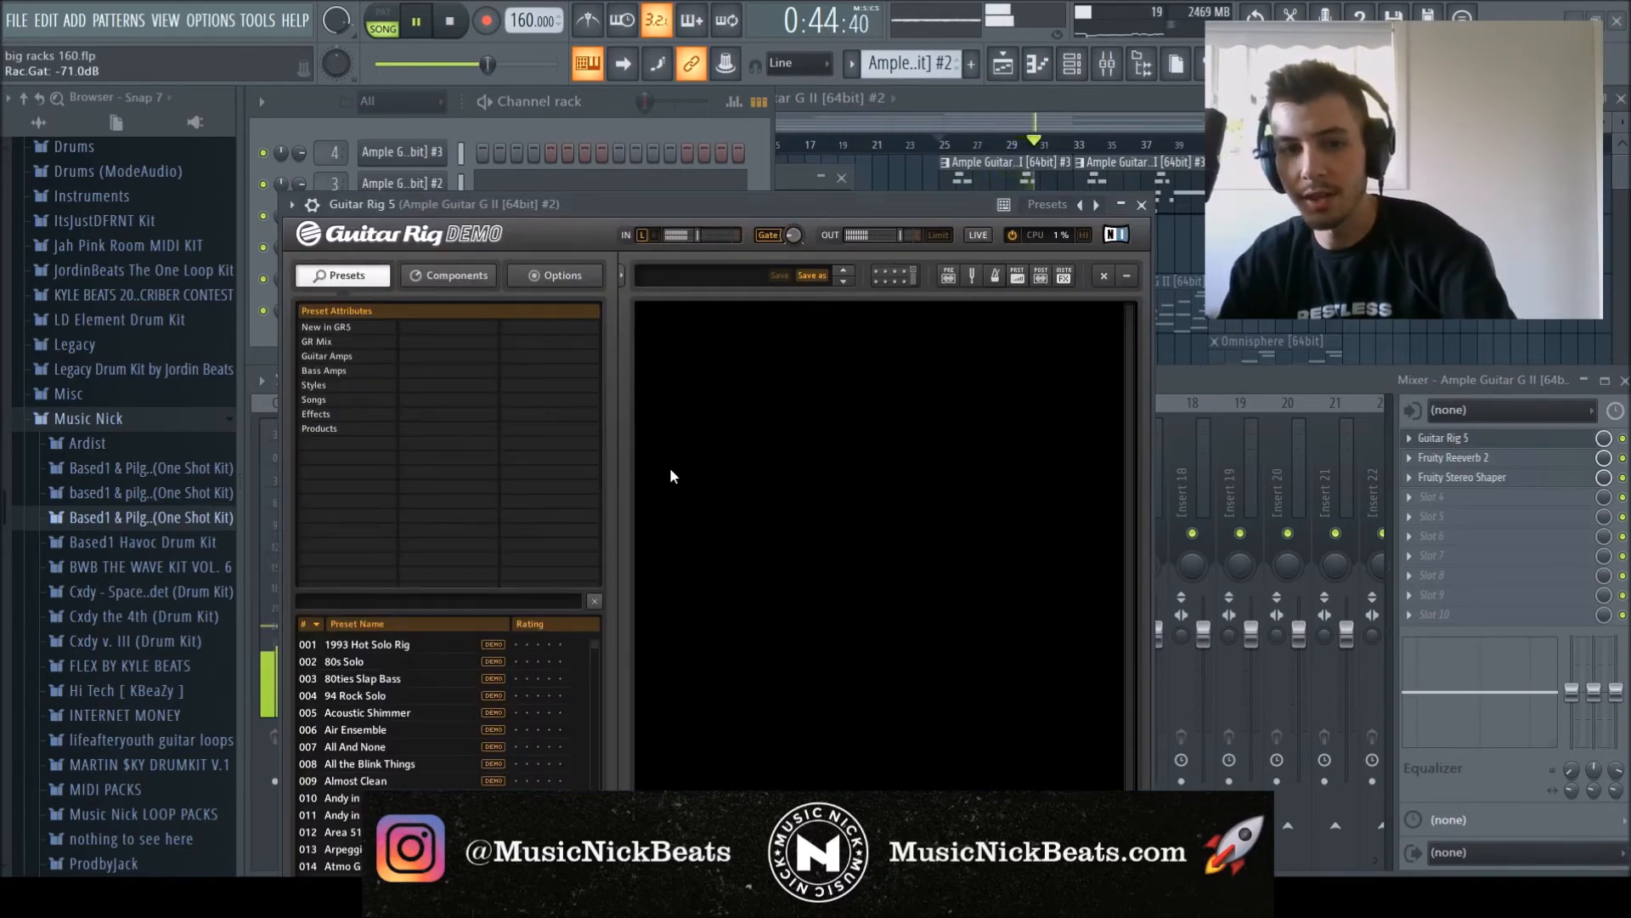
{"action": "left_click", "coordinate": [1141, 204]}
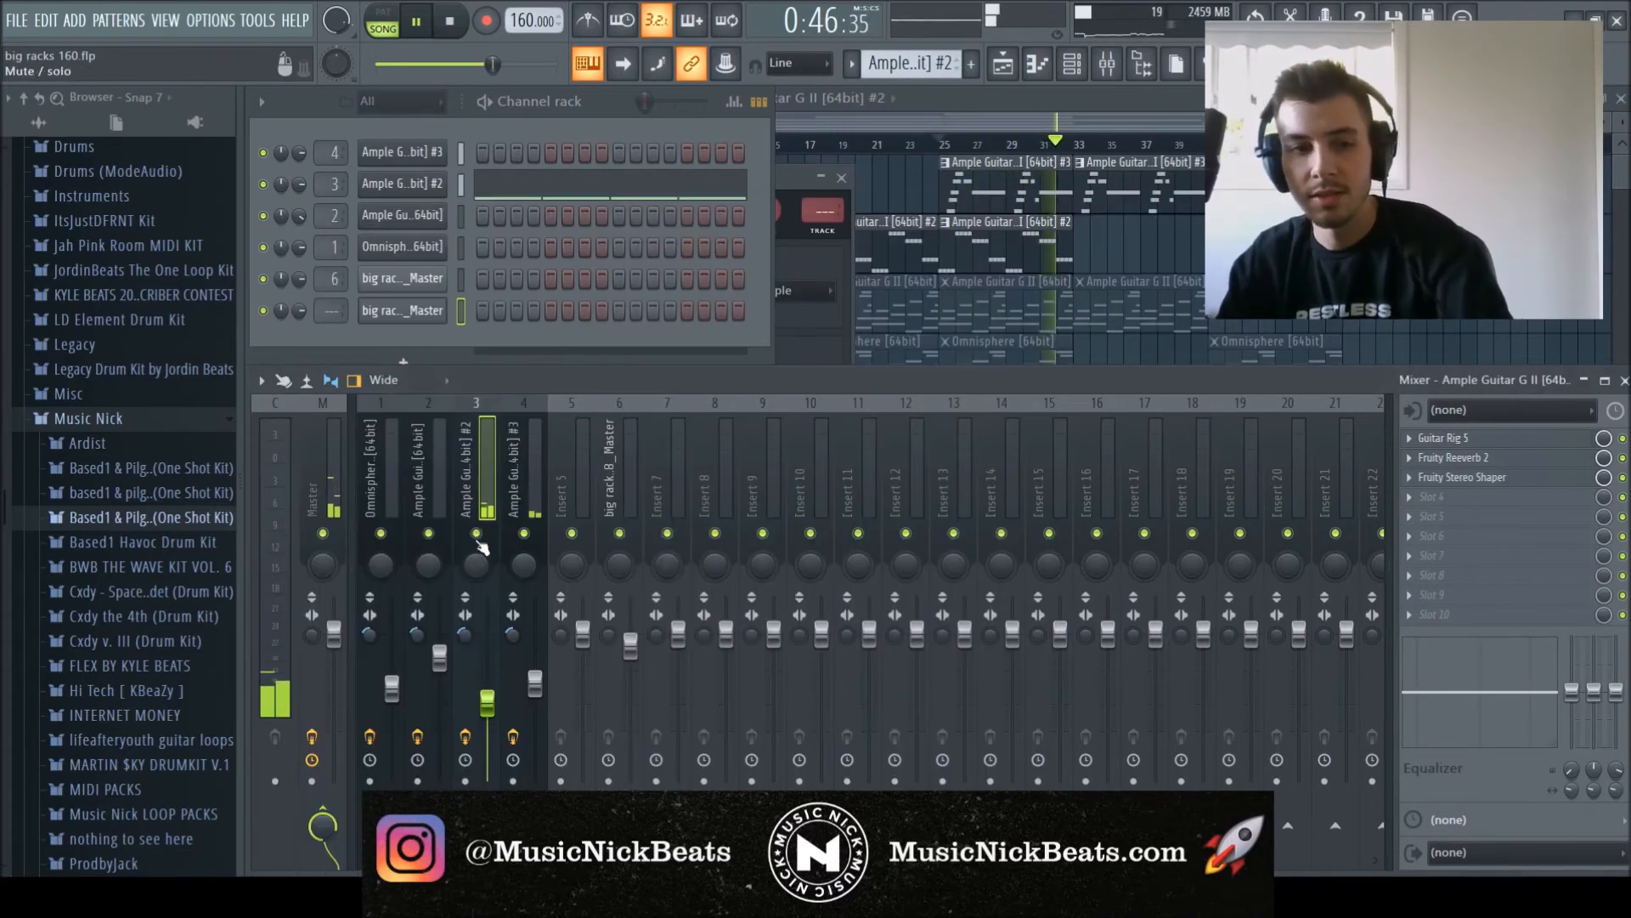
{"action": "key", "text": "space"}
{"action": "key", "text": "F5"}
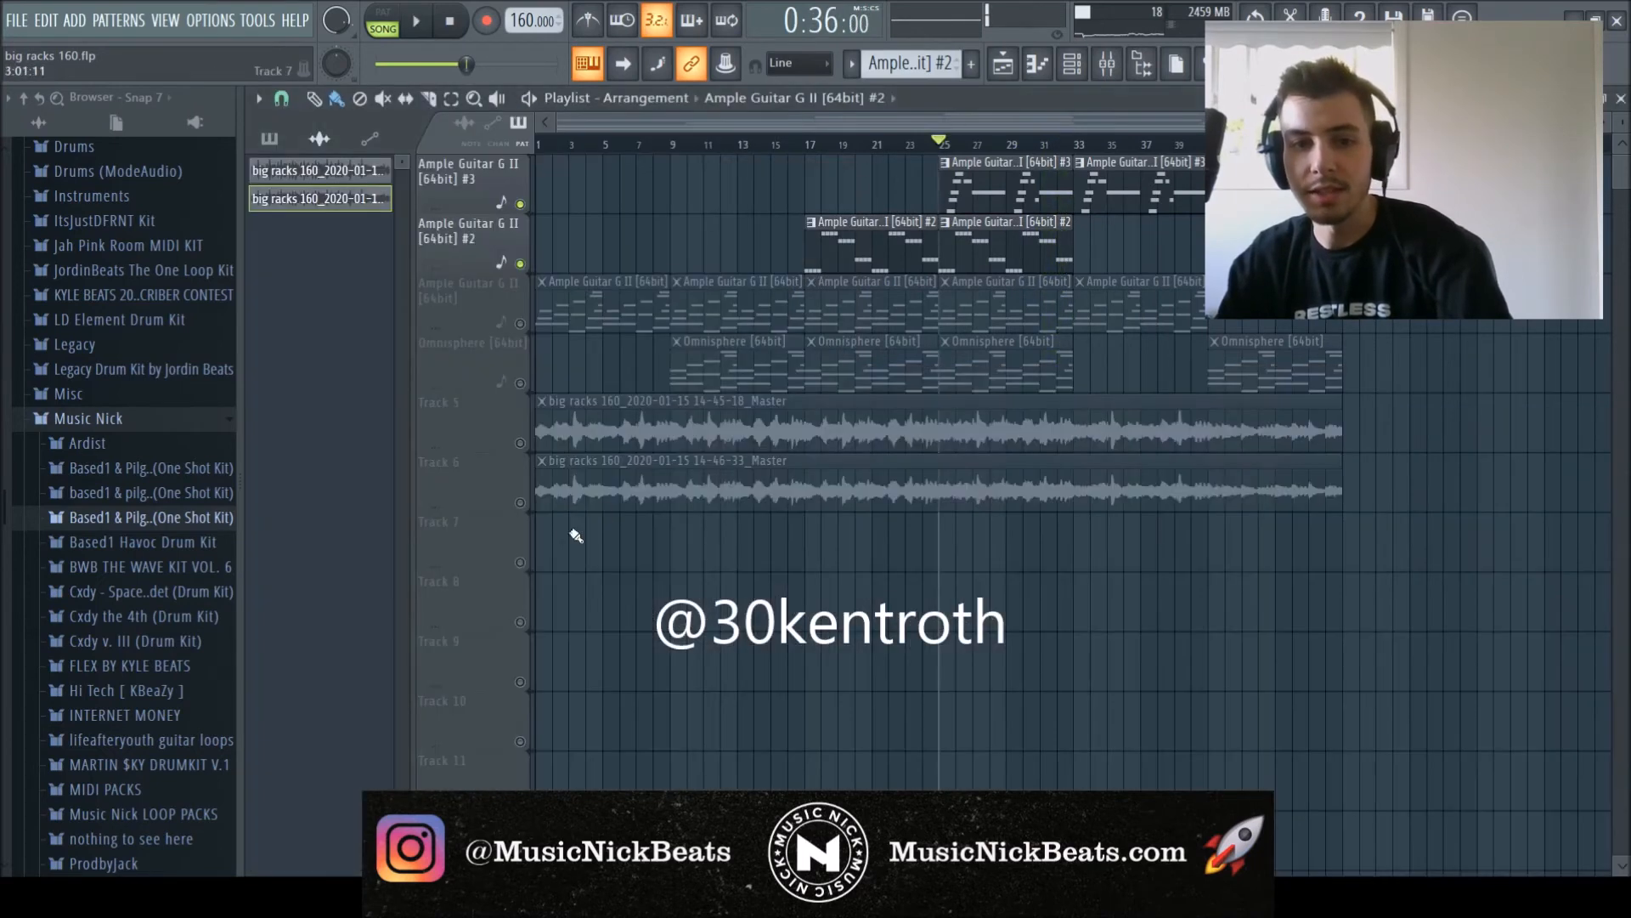
Solo the master recording on Track 6 and play it from bar 25.
{"action": "right_click", "coordinate": [520, 503]}
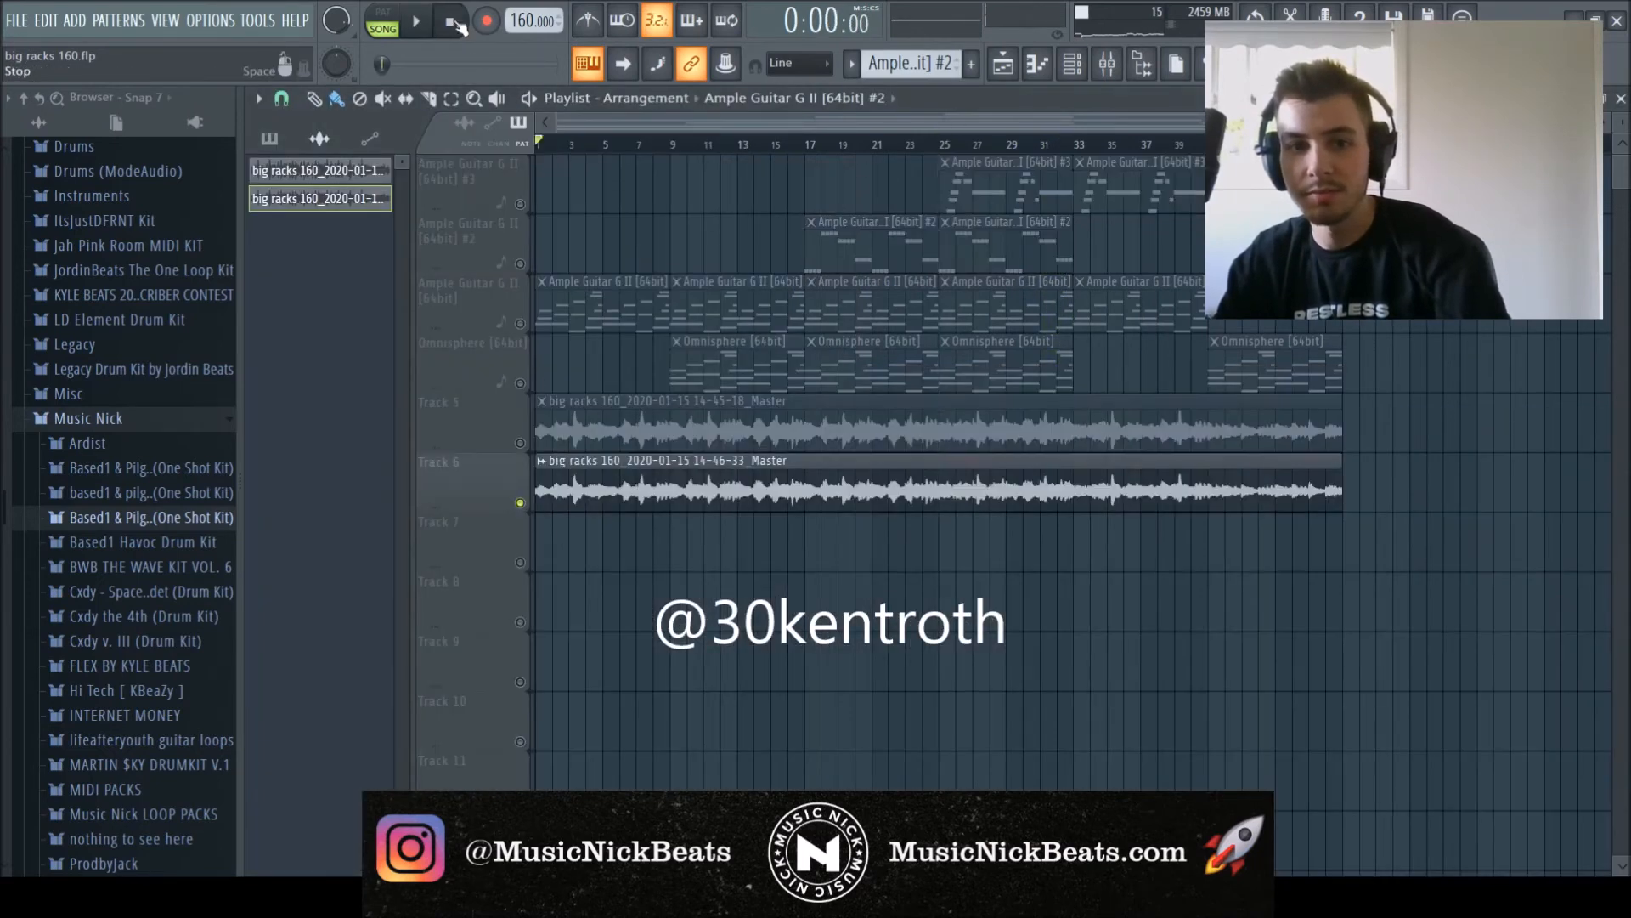
{"action": "key", "text": "space"}
{"action": "left_click", "coordinate": [948, 146]}
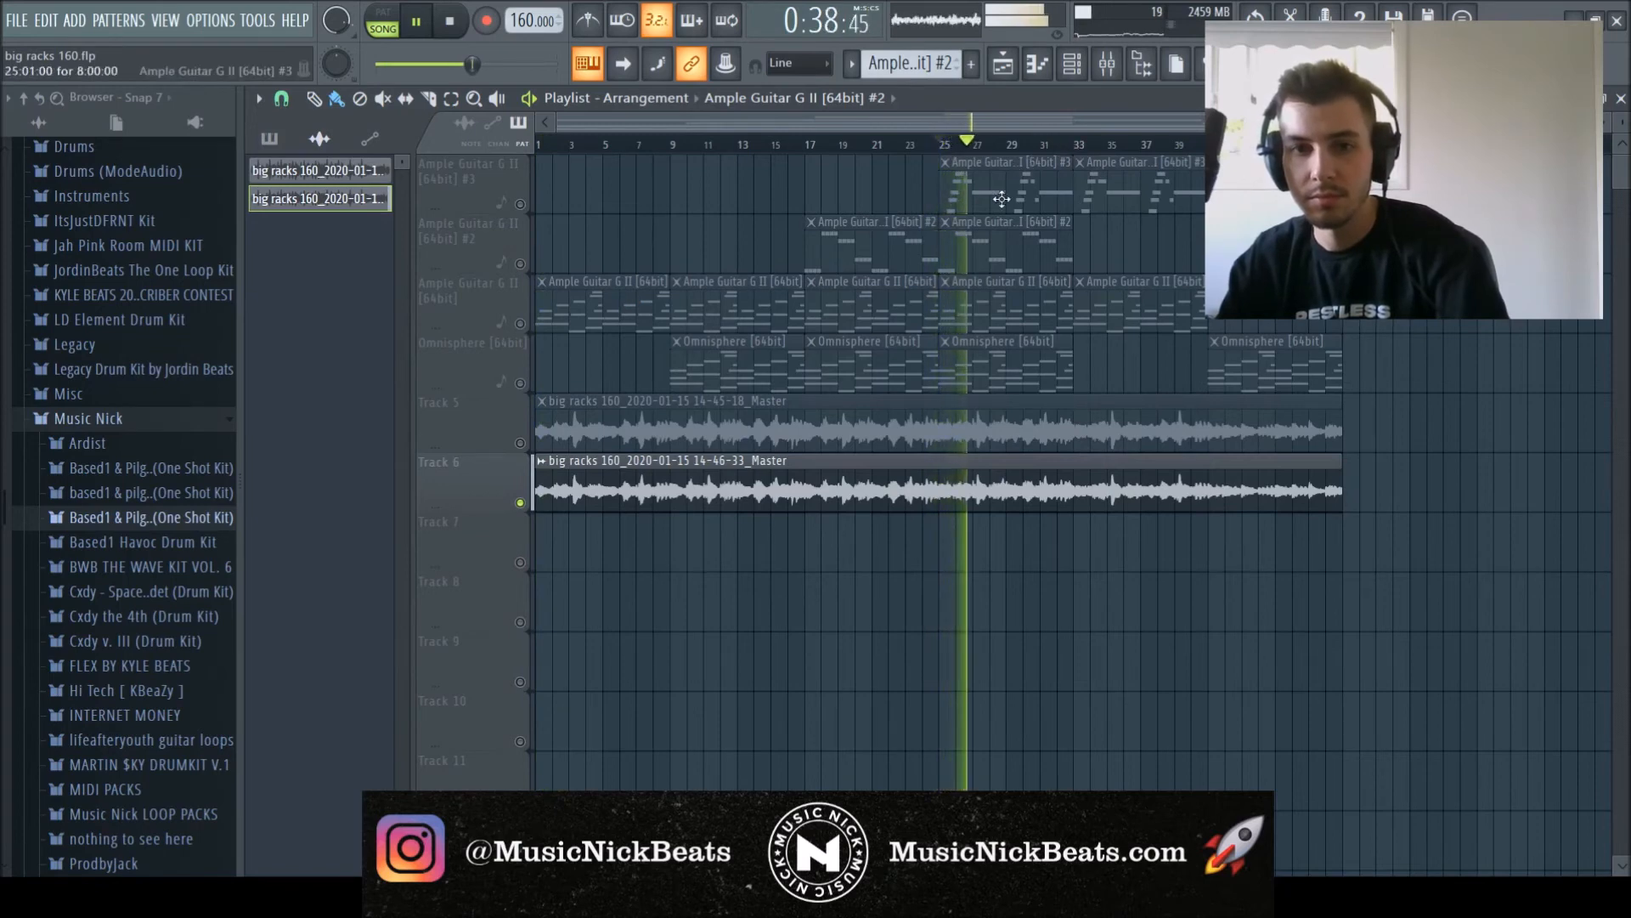
{"action": "double_click", "coordinate": [725, 448]}
Stop playback and compare the effect chains of the Omnisphere, Ample Guitar and big racks audio inserts in the mixer, finishing on Master.
{"action": "key", "text": "F6"}
{"action": "key", "text": "F9"}
{"action": "left_click", "coordinate": [449, 22]}
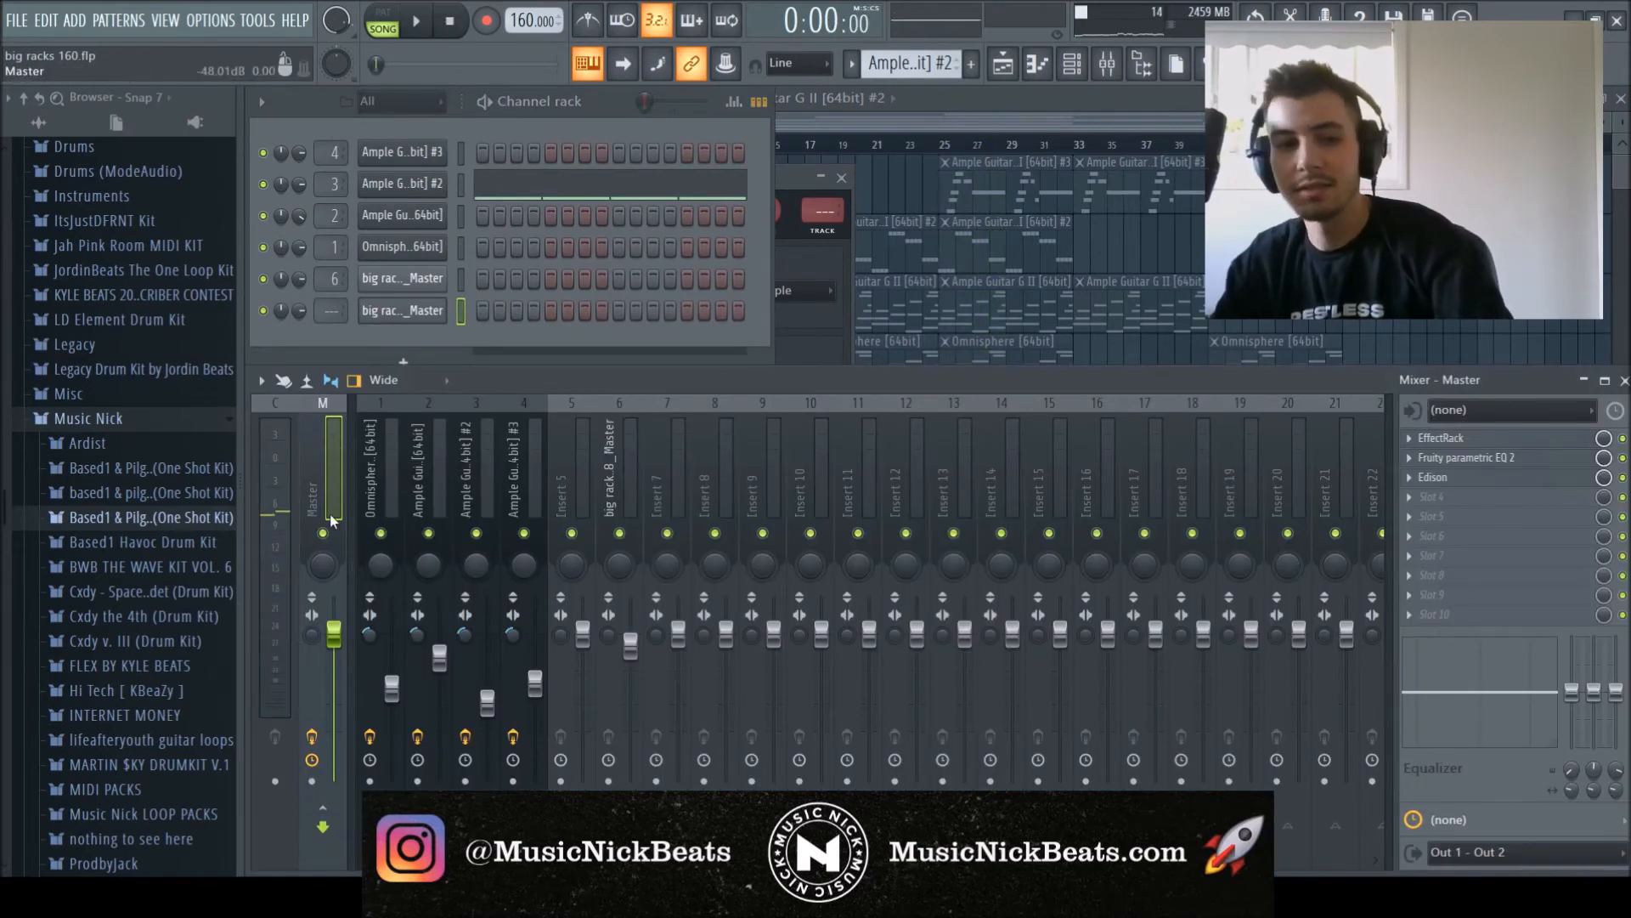
{"action": "left_click", "coordinate": [384, 486]}
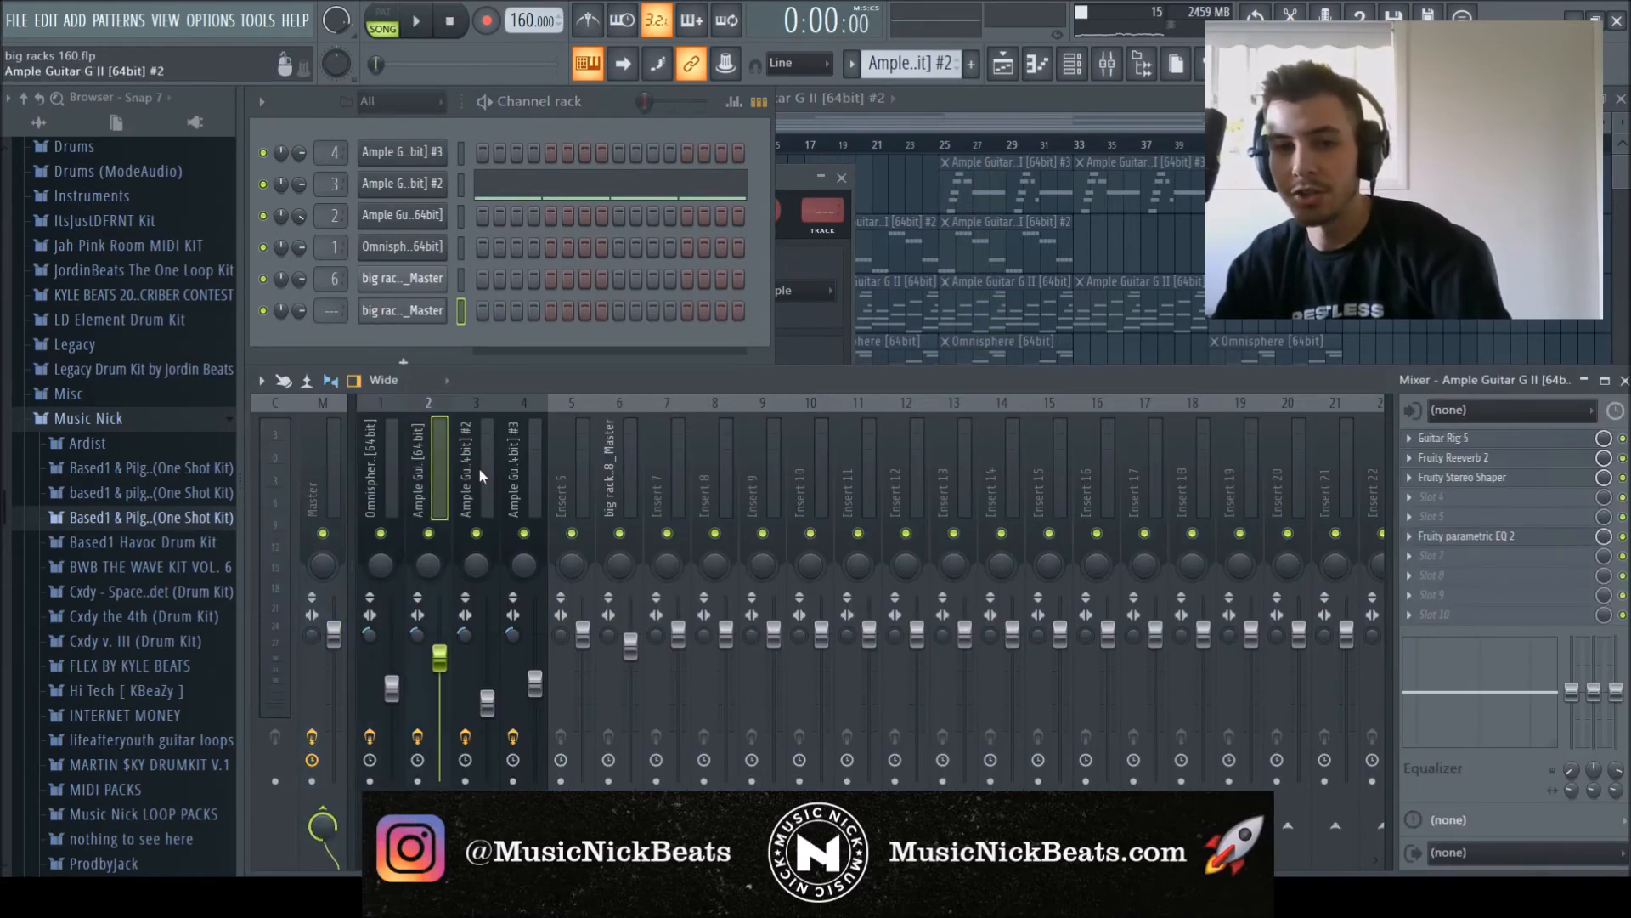
{"action": "left_click", "coordinate": [479, 469]}
{"action": "left_click", "coordinate": [542, 471]}
{"action": "left_click", "coordinate": [621, 483]}
{"action": "left_click", "coordinate": [527, 485]}
{"action": "left_click", "coordinate": [466, 482]}
{"action": "left_click", "coordinate": [382, 480]}
{"action": "left_click", "coordinate": [429, 481]}
{"action": "left_click", "coordinate": [463, 481]}
{"action": "left_click", "coordinate": [330, 477]}
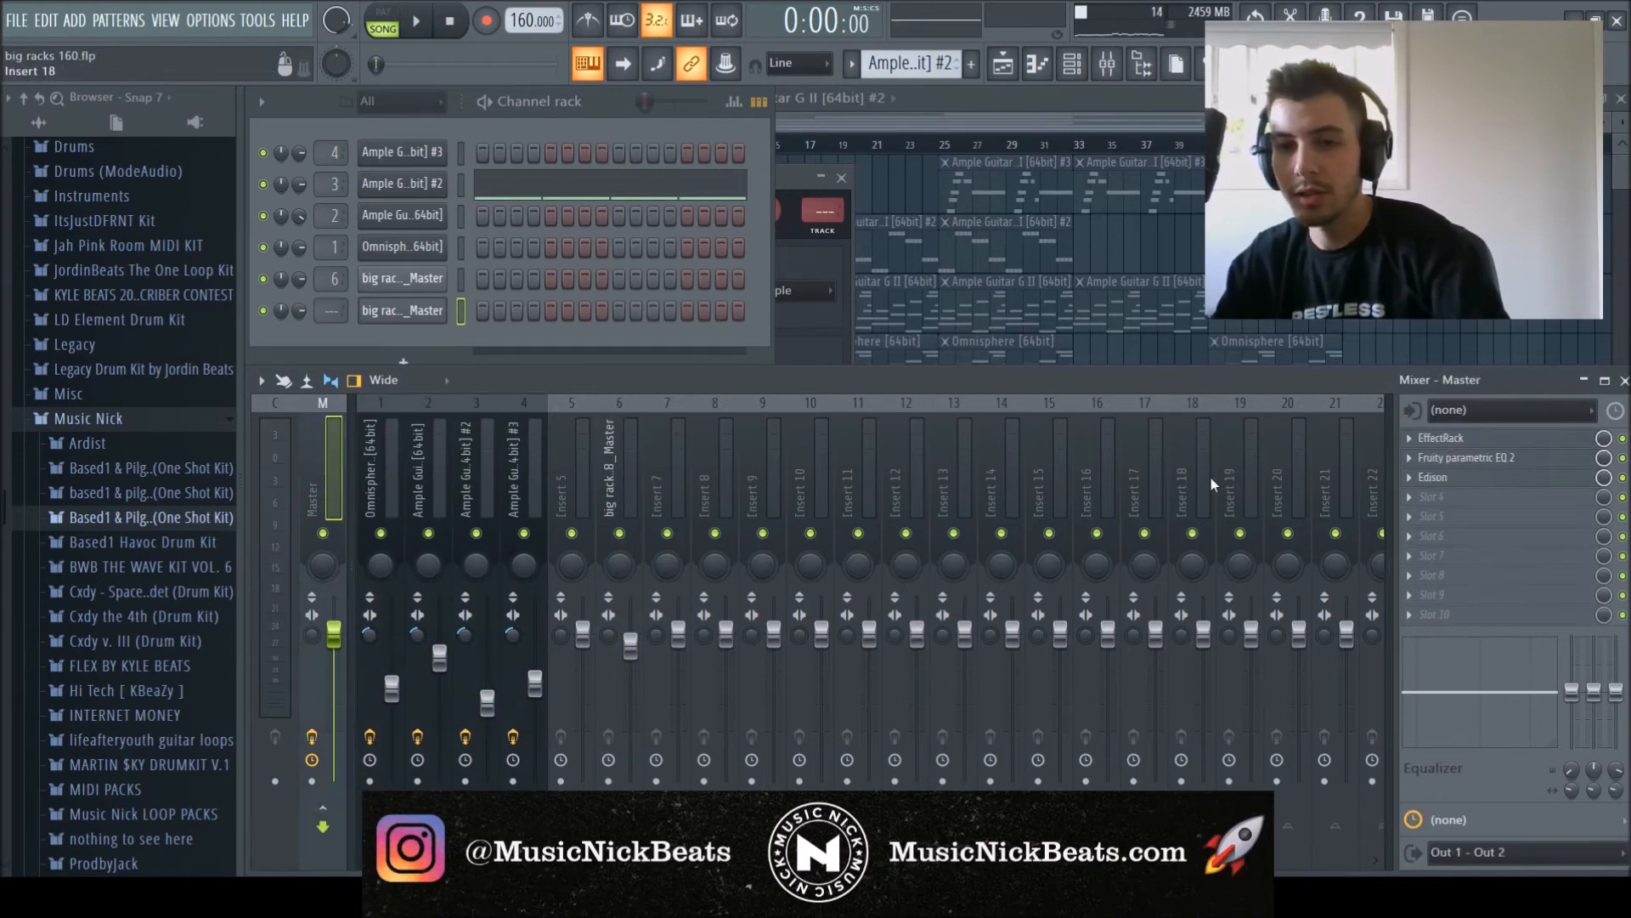
View the Master insert's EffectRack, reveal the preset bar of its EchoBoy unit and close the plugin.
{"action": "left_click", "coordinate": [1455, 439]}
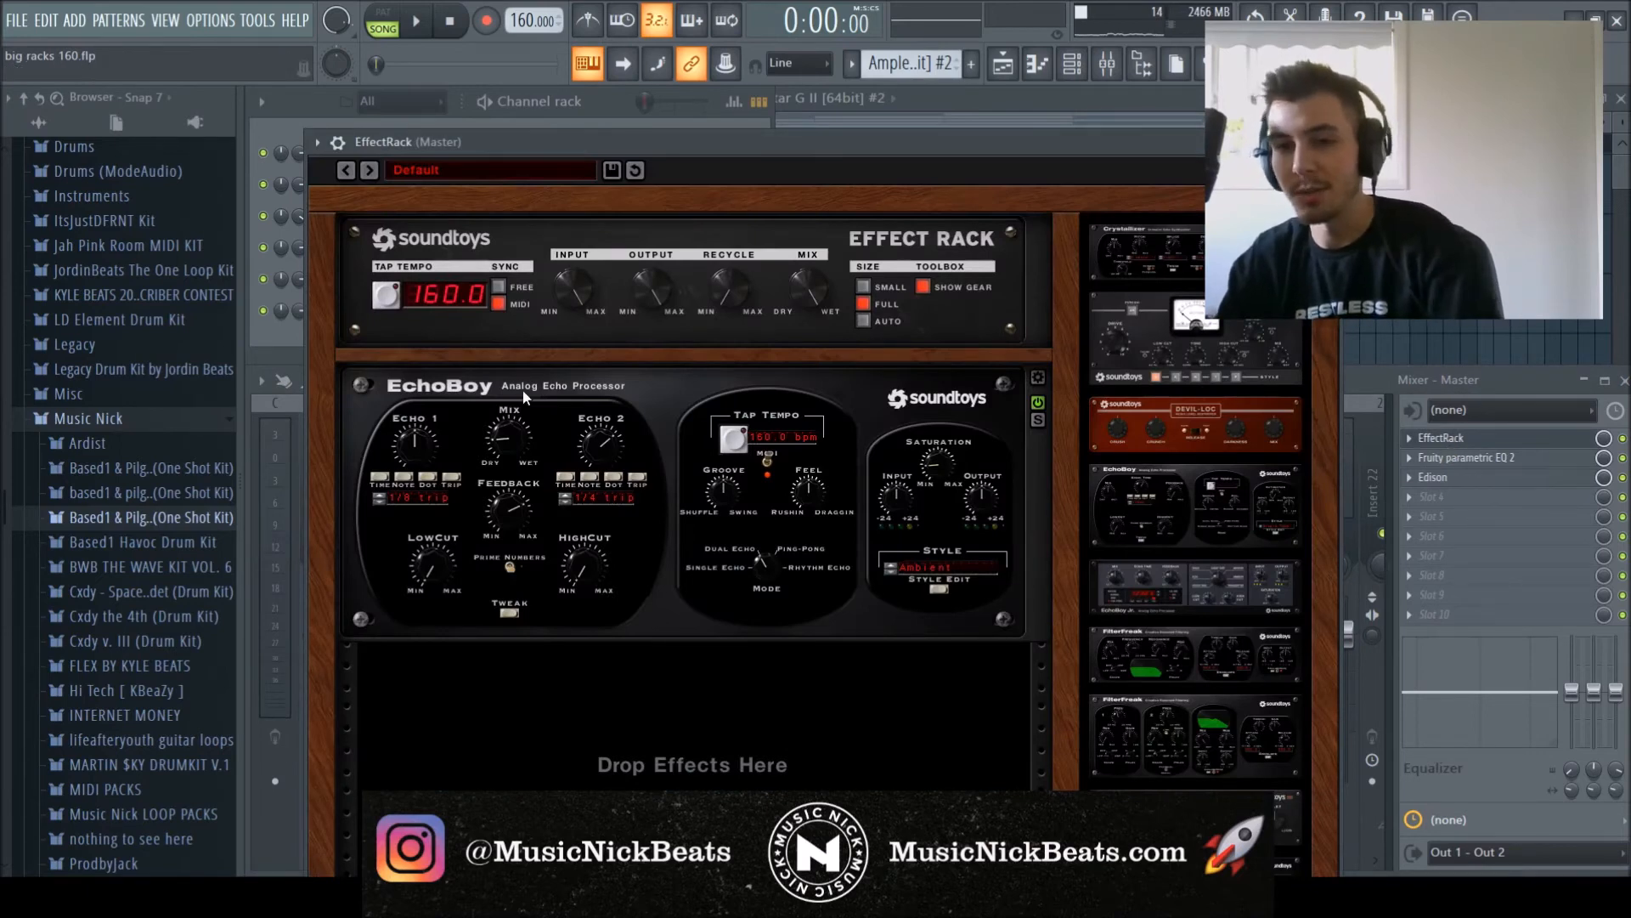
{"action": "left_click", "coordinate": [1038, 377]}
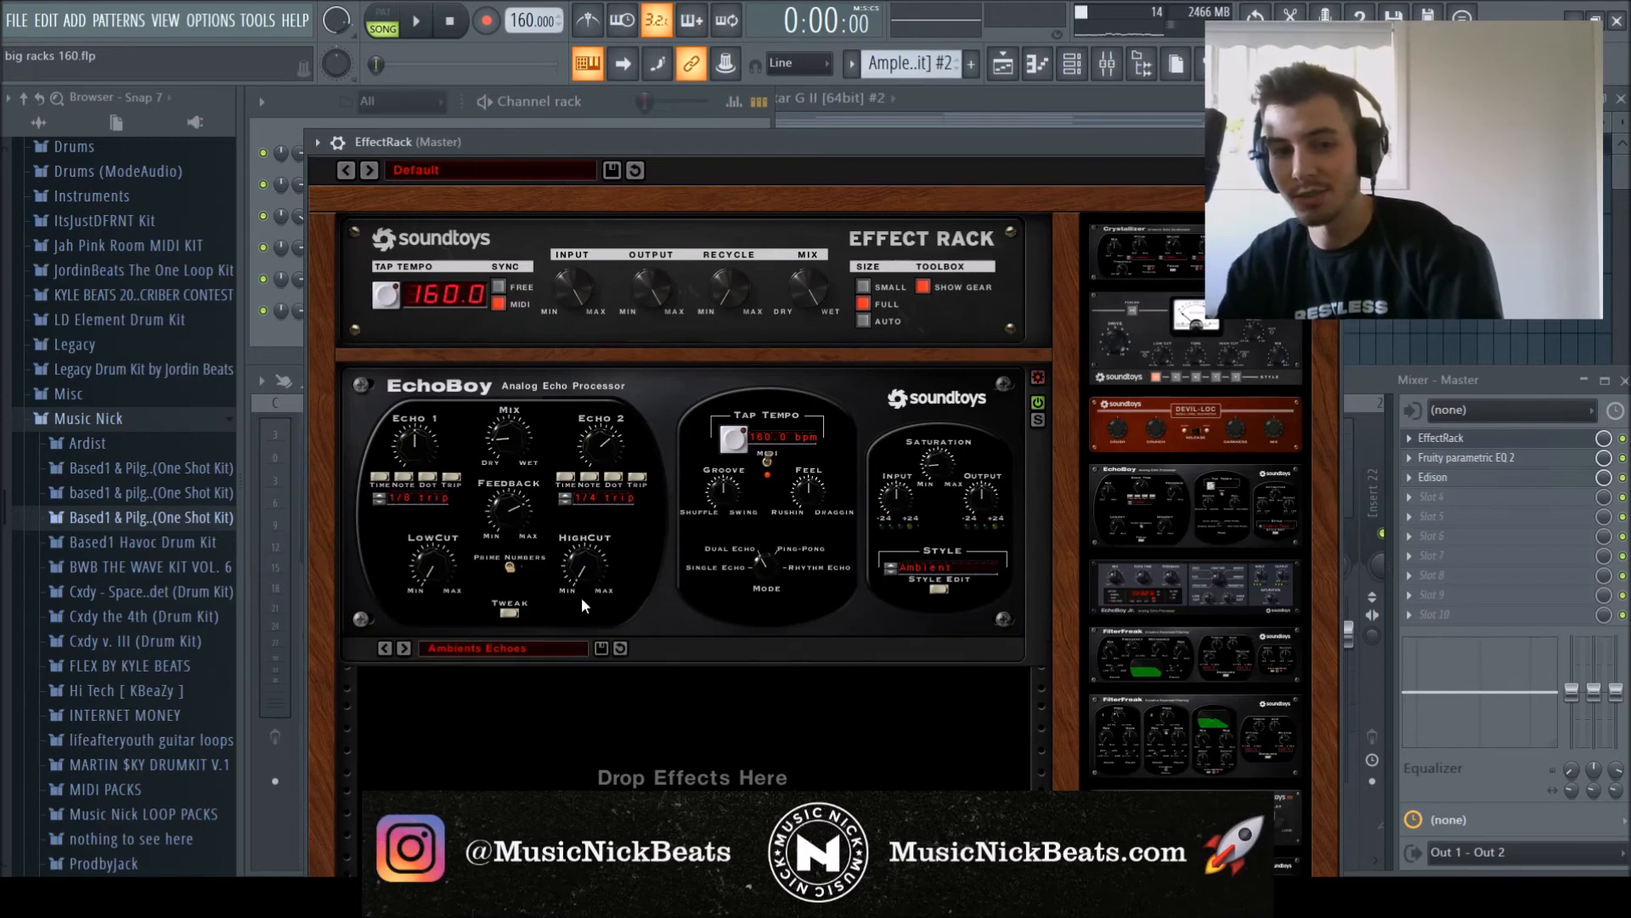
{"action": "left_click", "coordinate": [1328, 143]}
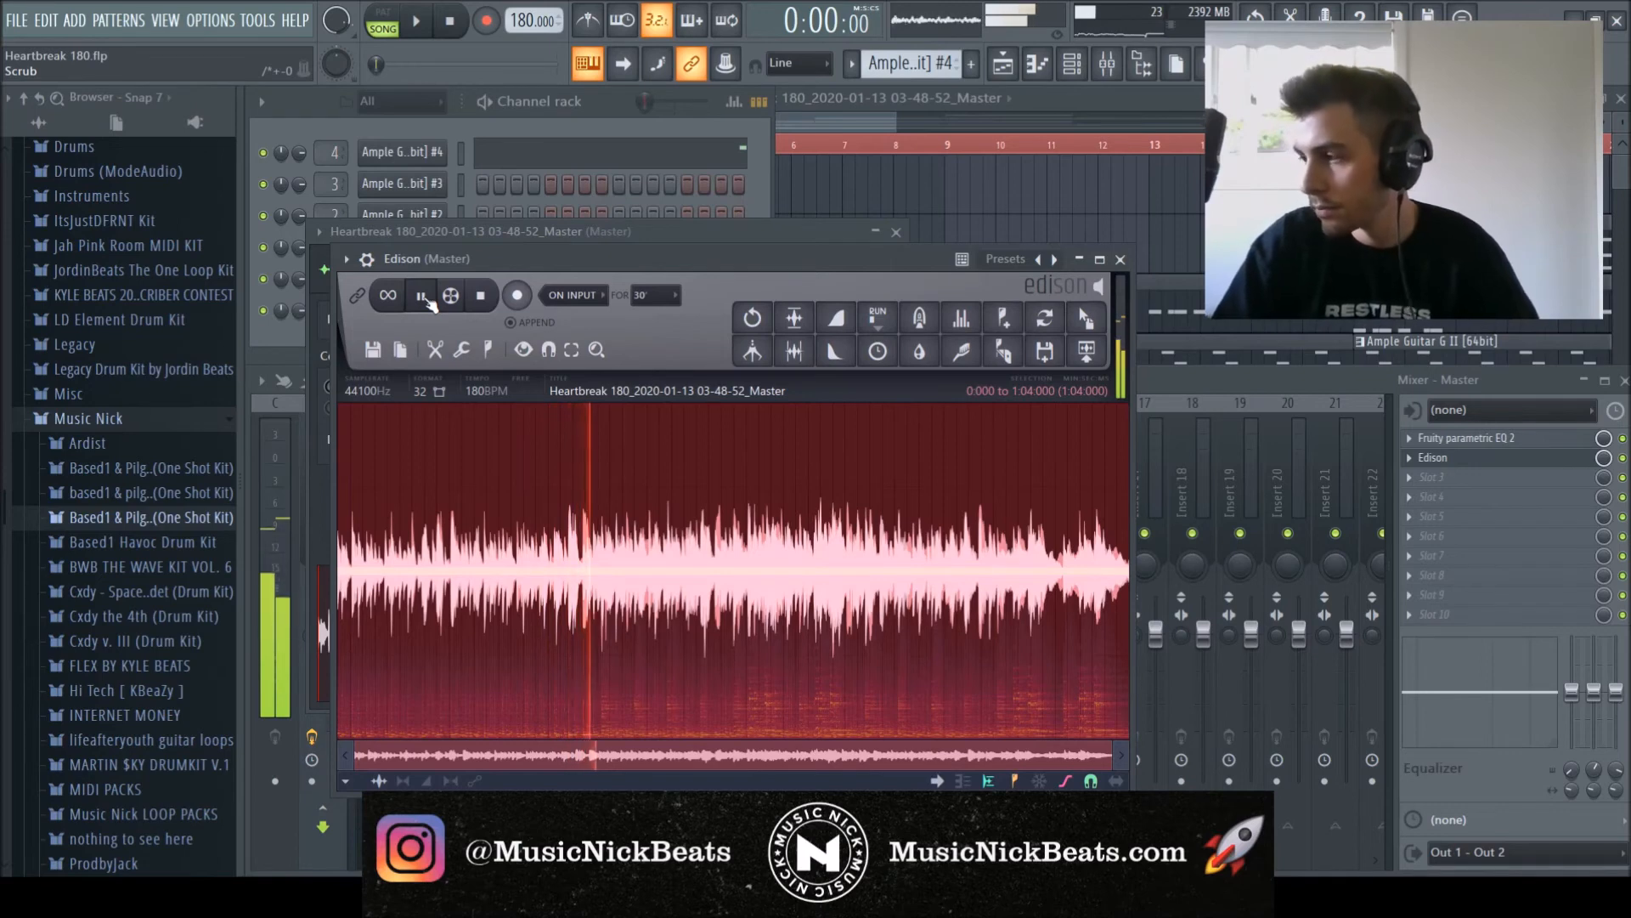
Audition the Heartbreak 180 master recording in Edison, stop it and close the Edison and audio clip settings windows.
{"action": "left_click", "coordinate": [424, 298]}
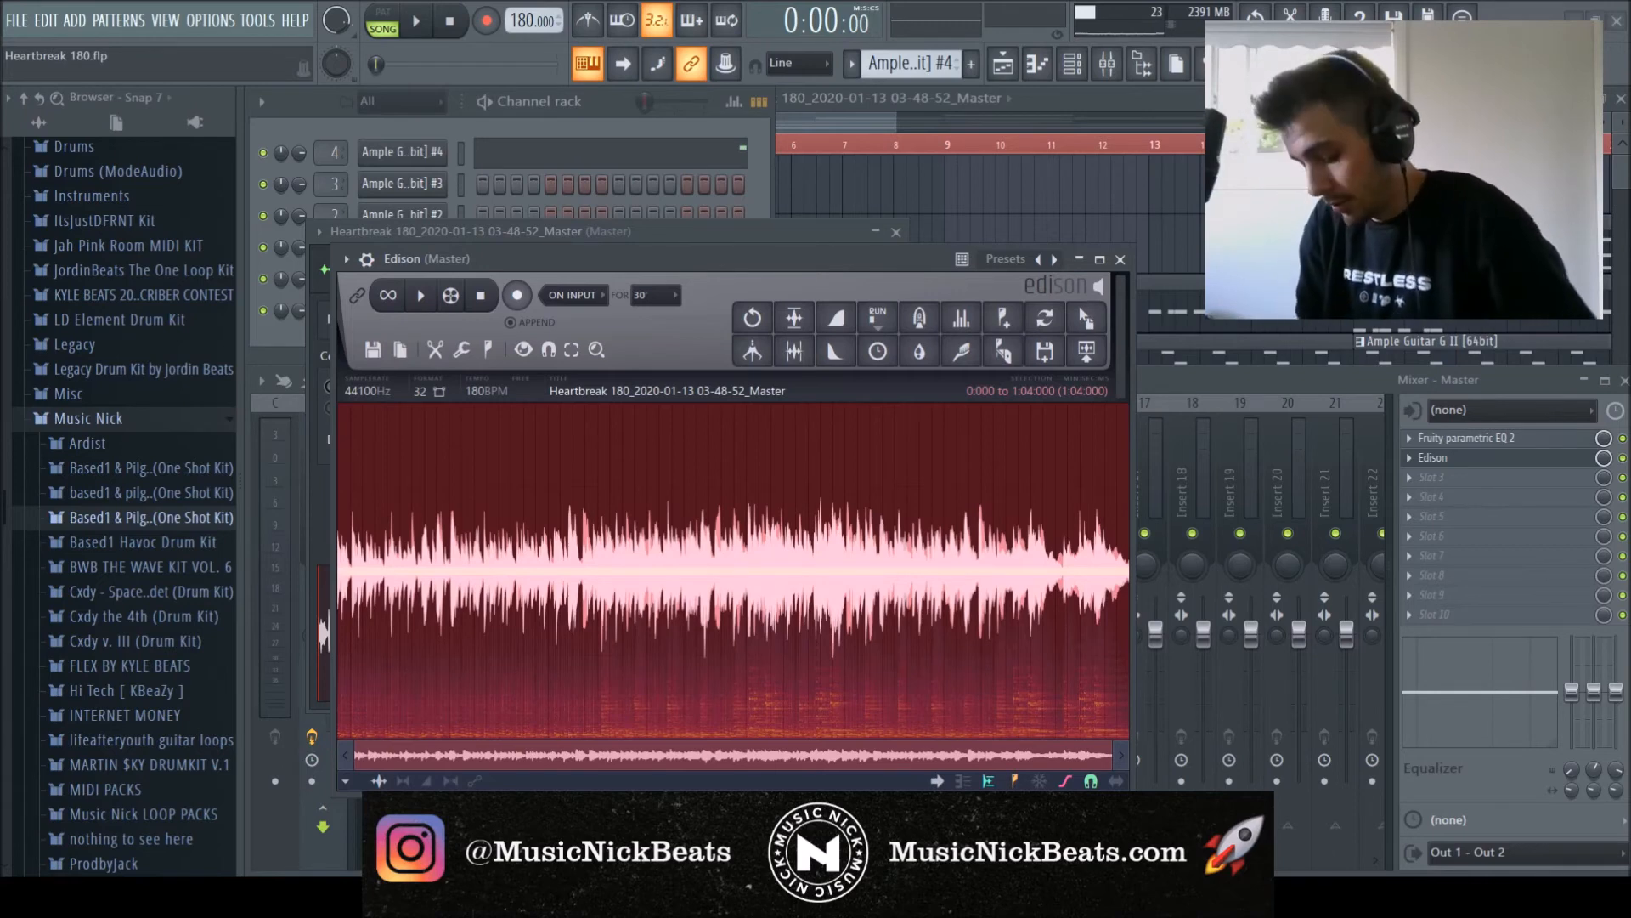
{"action": "left_click", "coordinate": [820, 592]}
{"action": "key", "text": "space"}
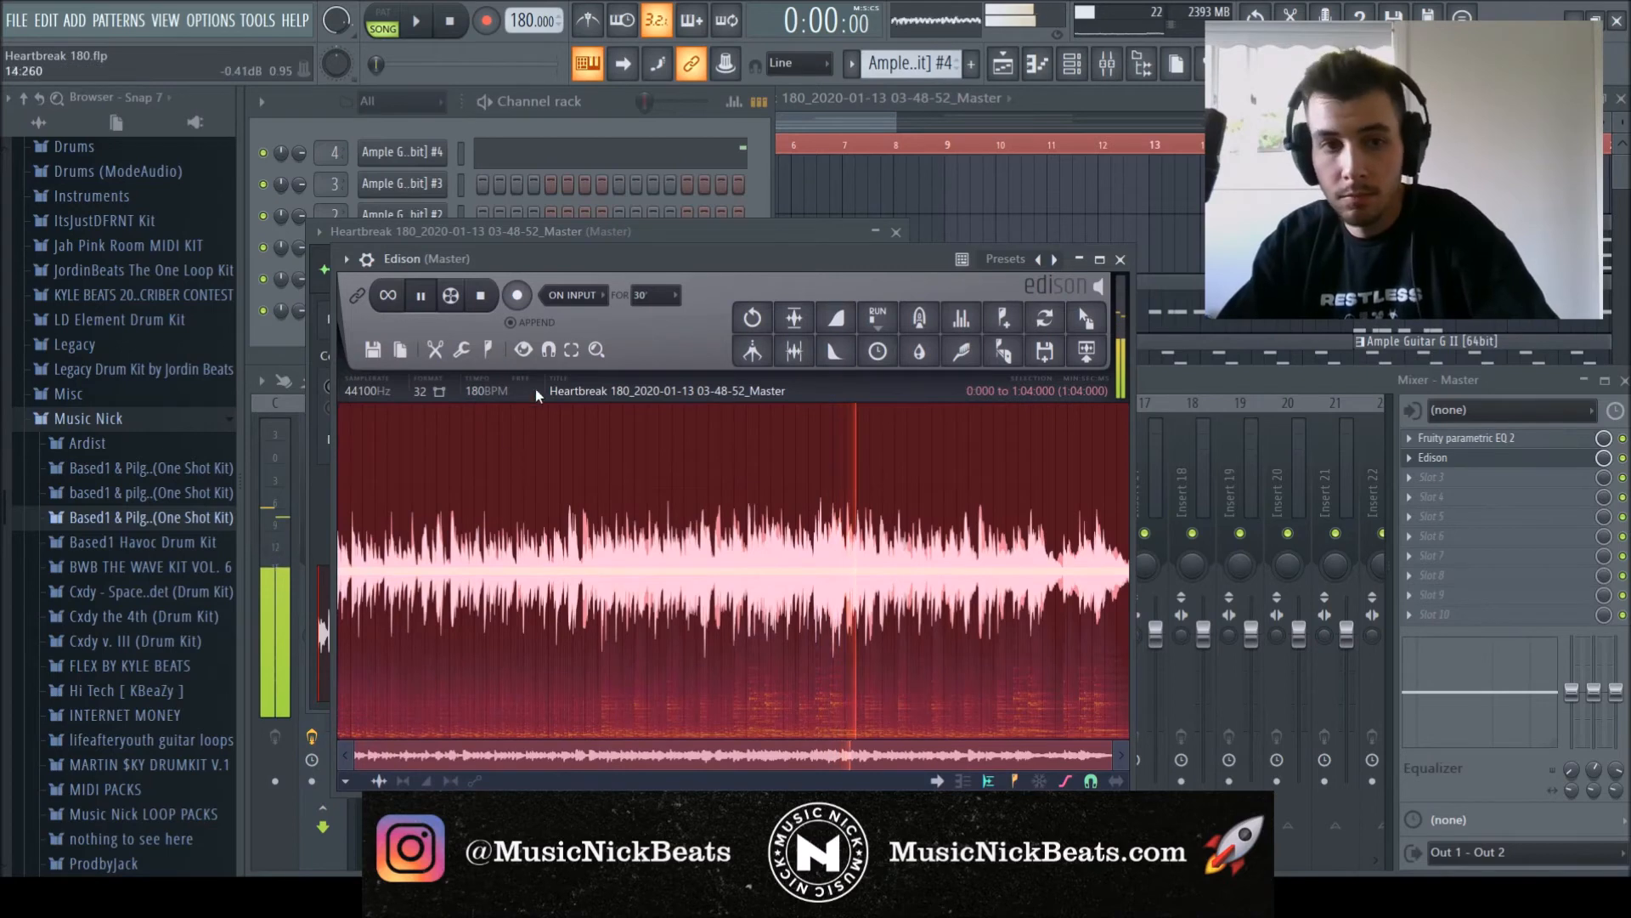
{"action": "left_click", "coordinate": [481, 296]}
{"action": "left_click", "coordinate": [1120, 259]}
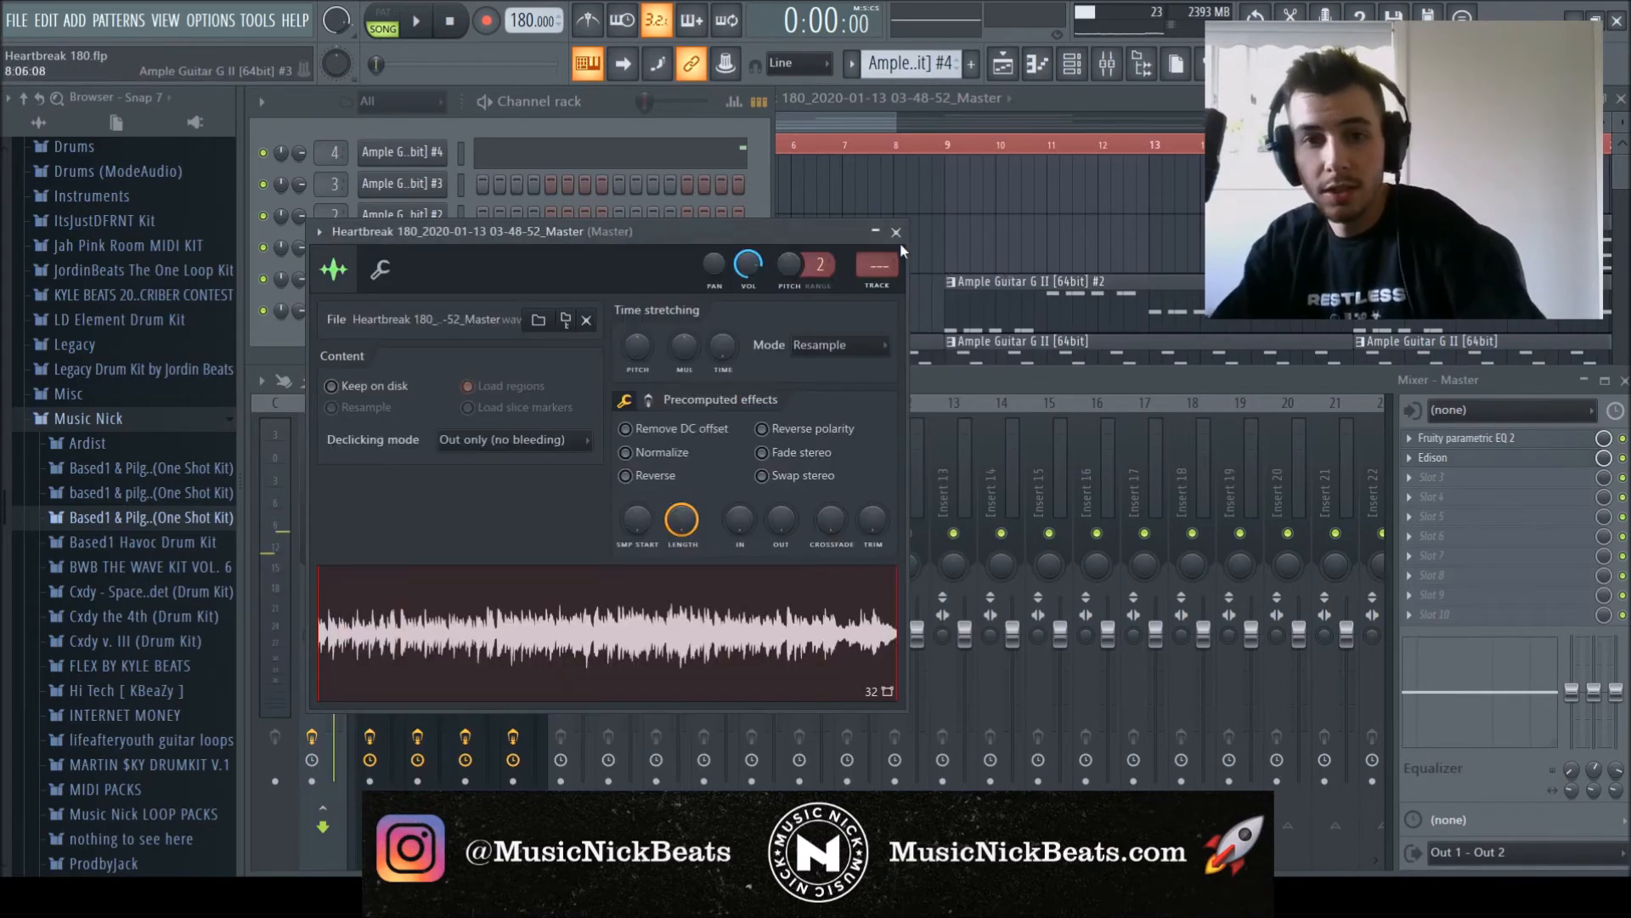
{"action": "left_click", "coordinate": [896, 231]}
Review the effect chains of the Ample Guitar G II inserts in the mixer, starting from insert 1.
{"action": "left_click", "coordinate": [385, 471]}
{"action": "key", "text": "Right"}
{"action": "key", "text": "Right"}
{"action": "key", "text": "Right"}
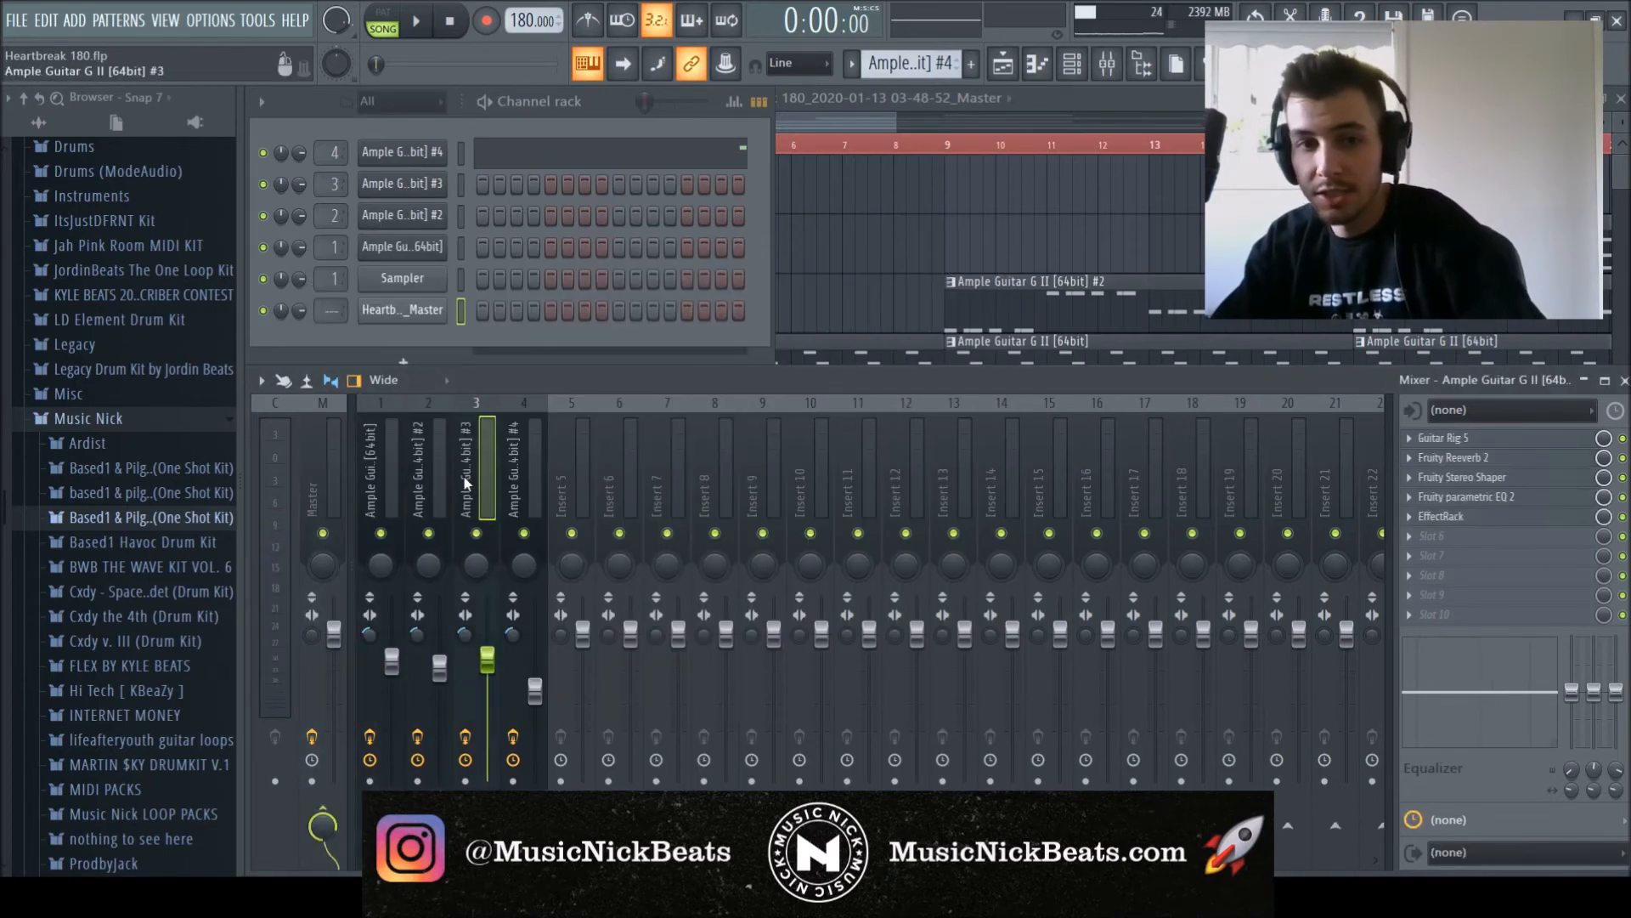
Open Guitar Rig 5 on the first Ample Guitar G II insert, browse its Guitar Amps presets for Jazz Amp and close the plugin.
{"action": "left_click", "coordinate": [395, 496]}
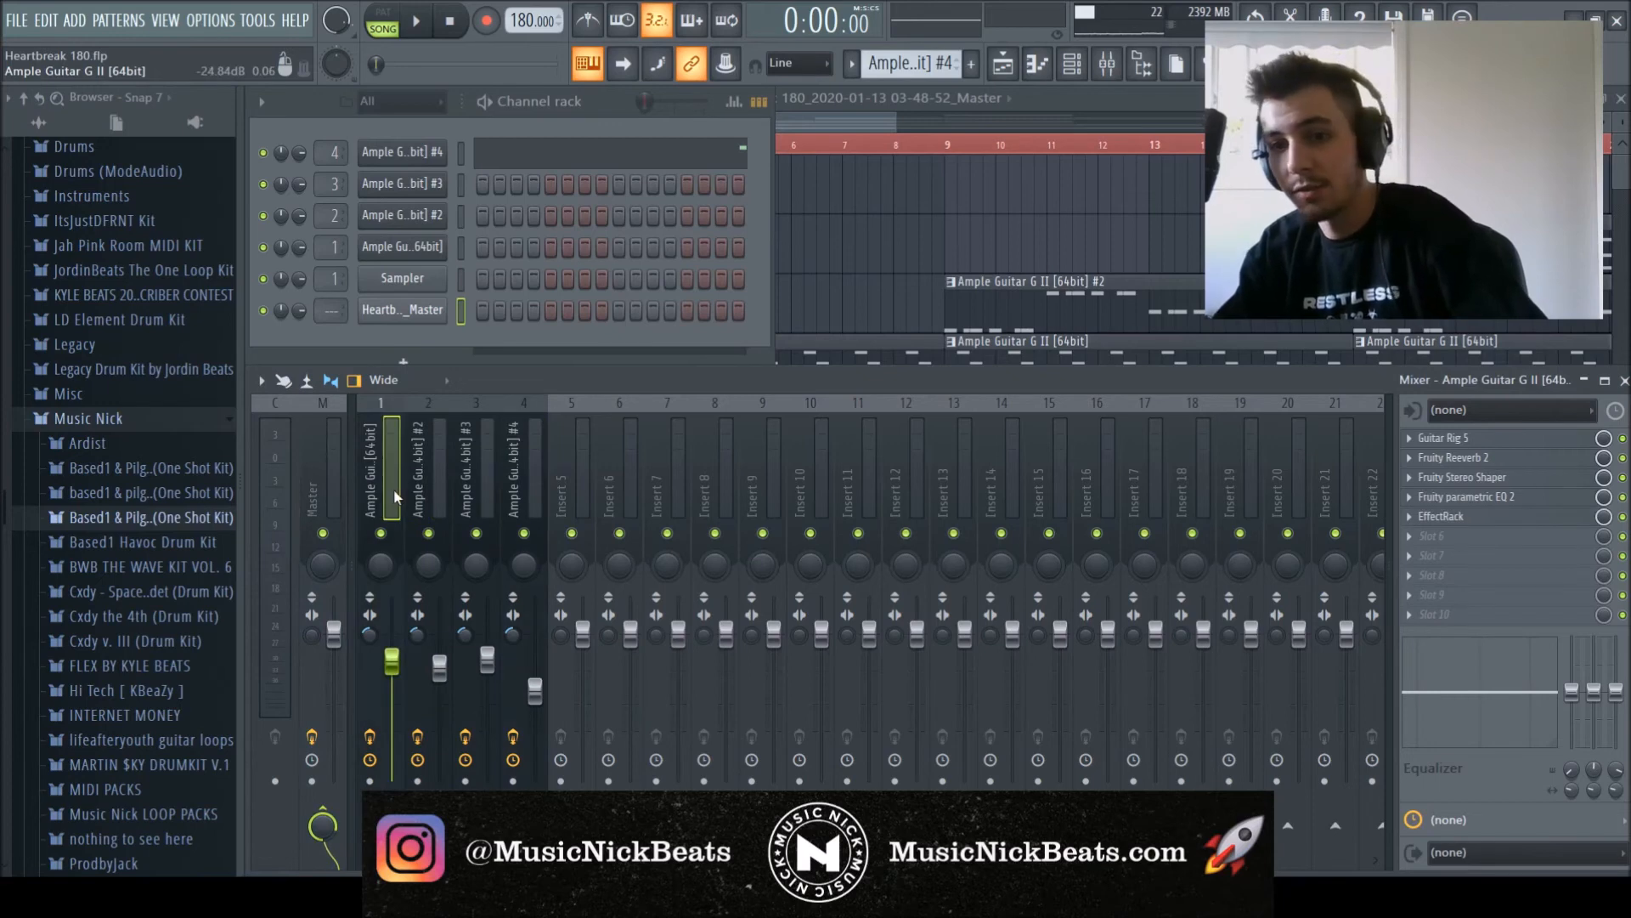
{"action": "left_click", "coordinate": [1458, 441]}
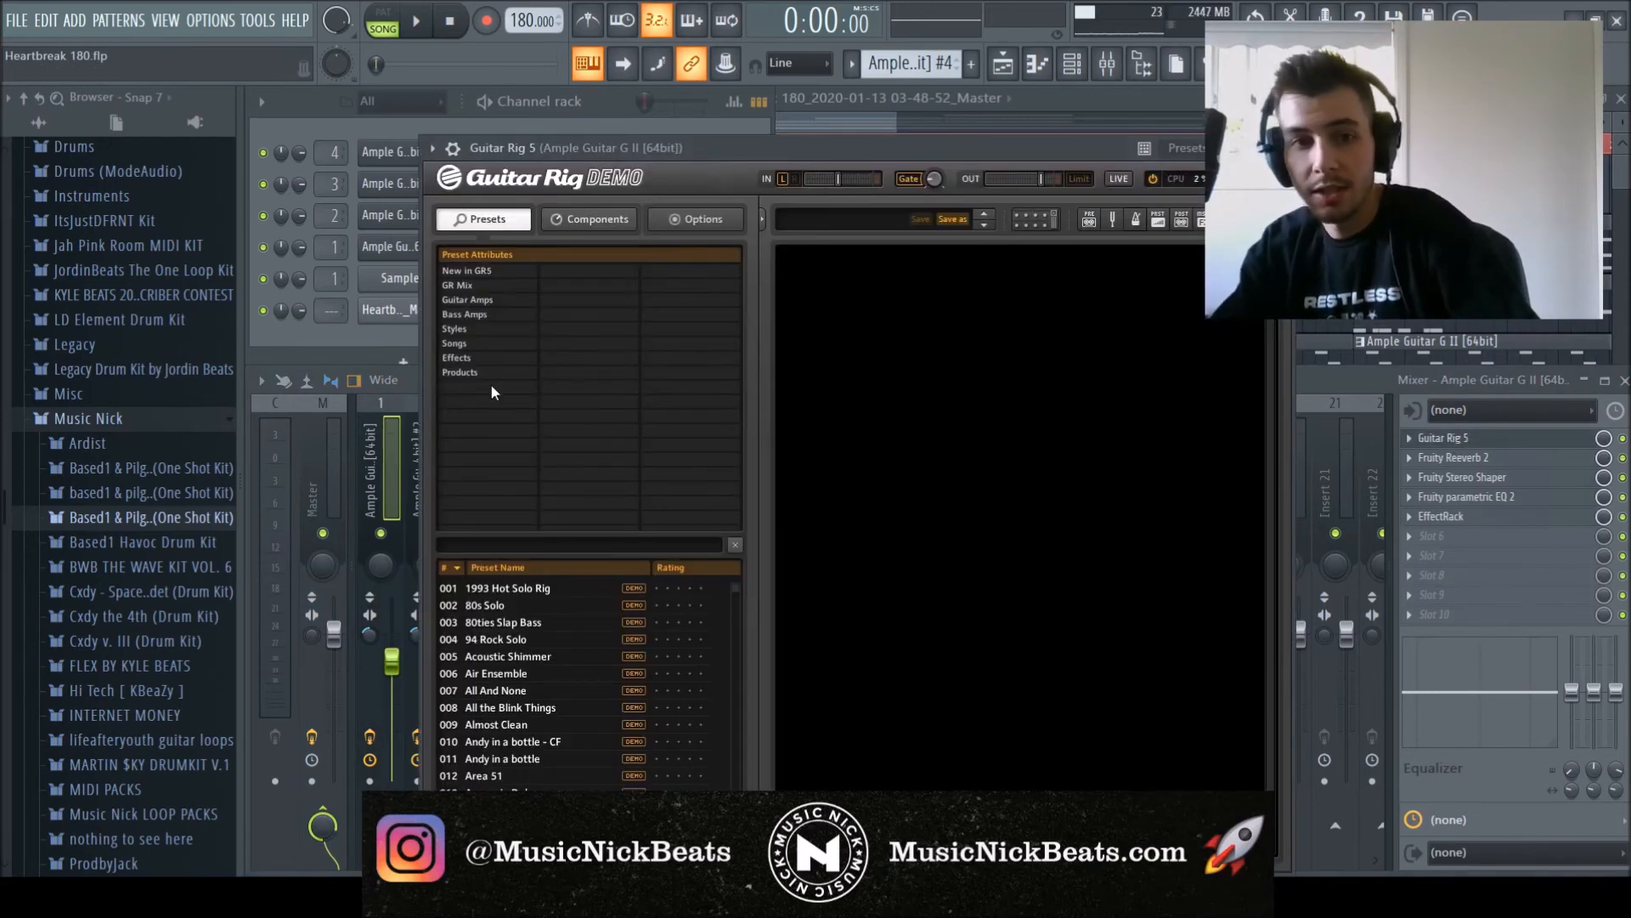
{"action": "left_click", "coordinate": [469, 300]}
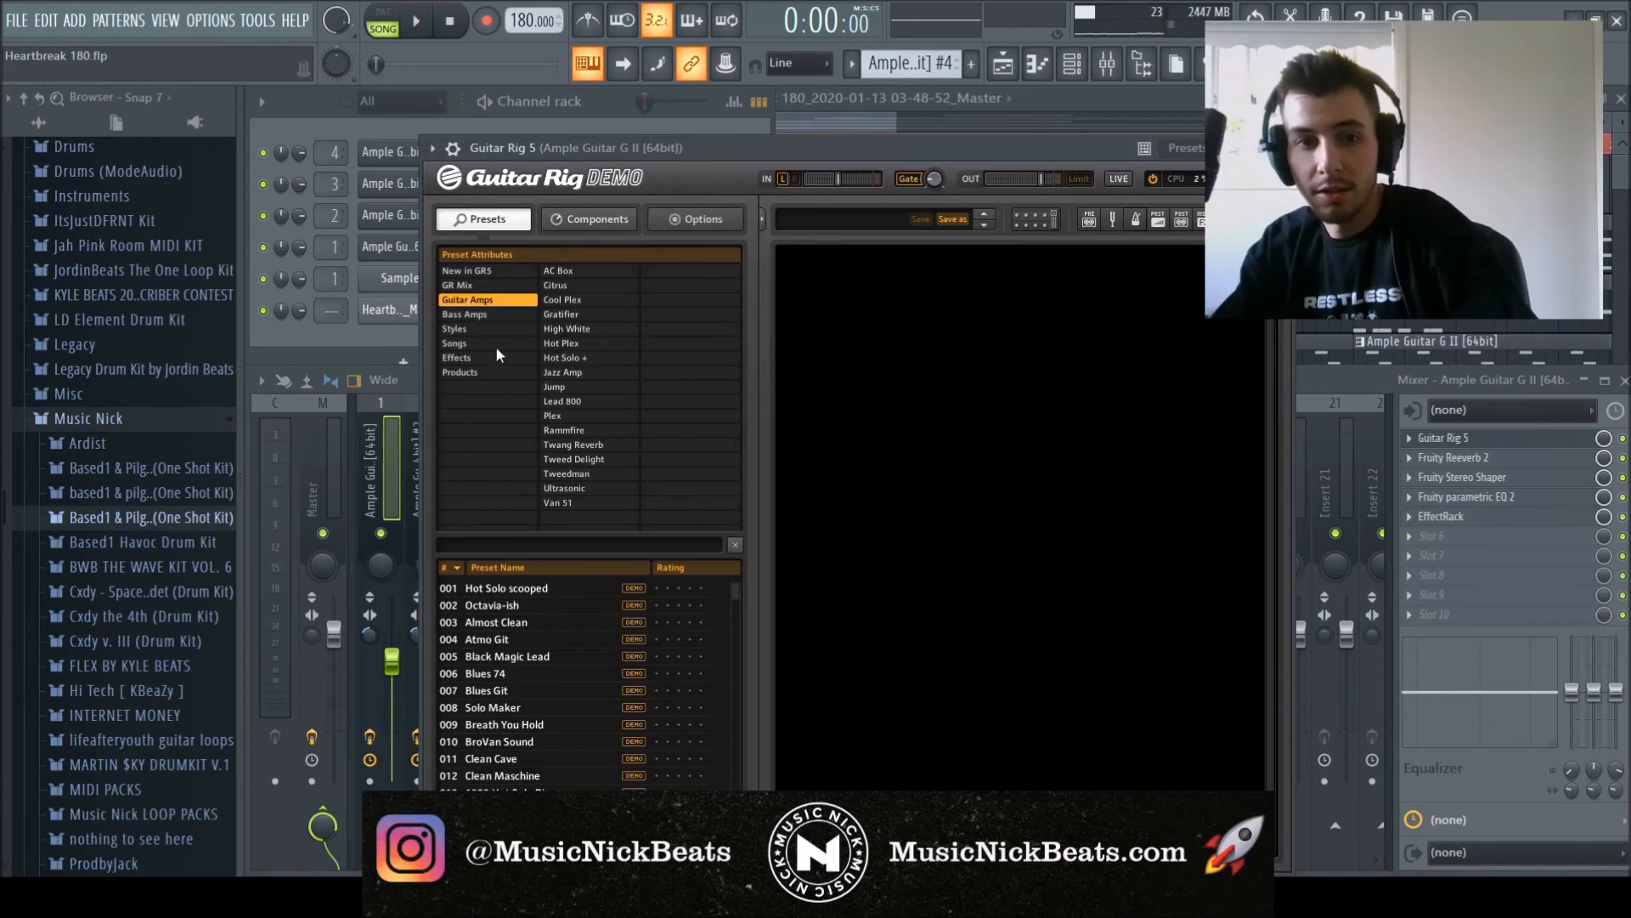
{"action": "left_click", "coordinate": [573, 371]}
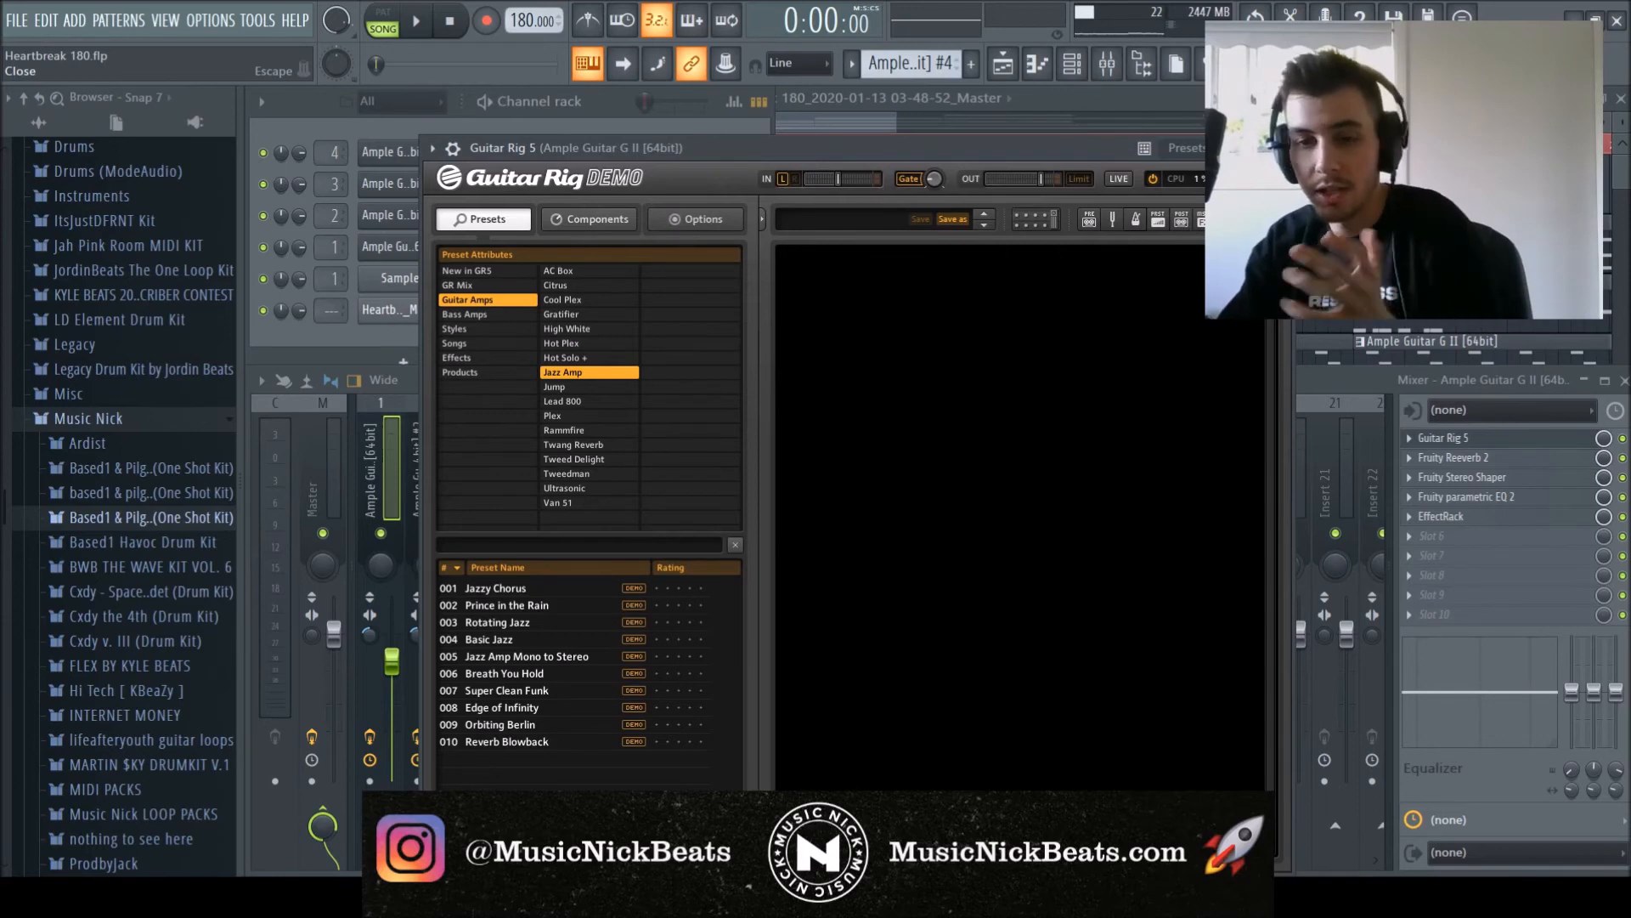
{"action": "left_click", "coordinate": [1280, 148]}
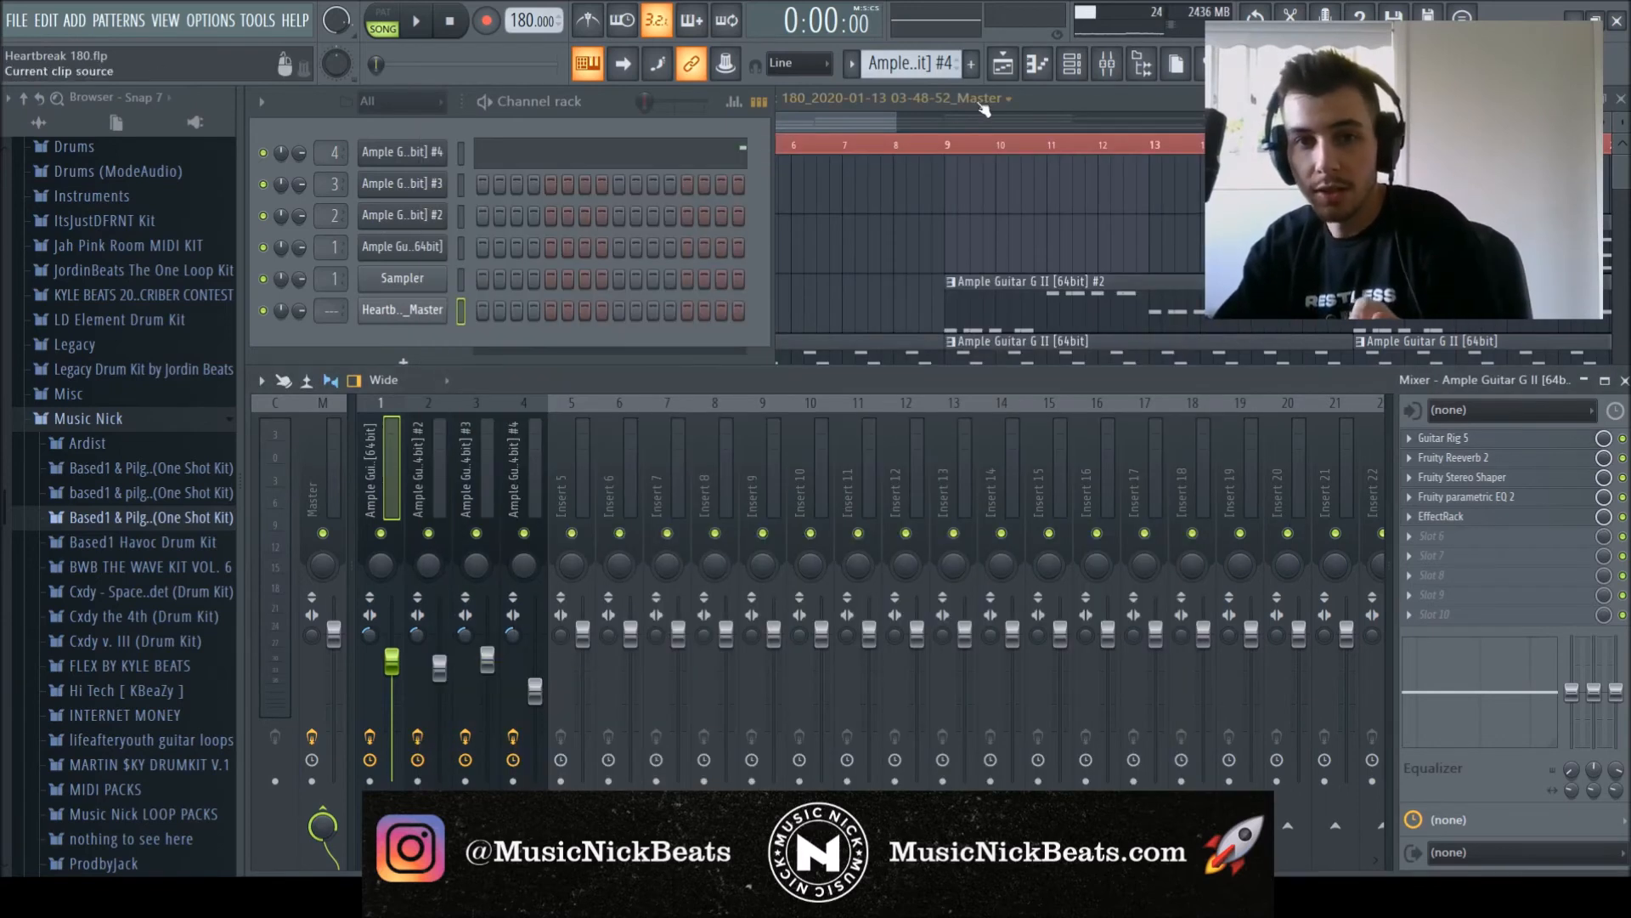
View the Fruity Reeverb 2 and Fruity Stereo Shaper settings on the first Ample Guitar G II insert and close them.
{"action": "left_click", "coordinate": [1463, 458]}
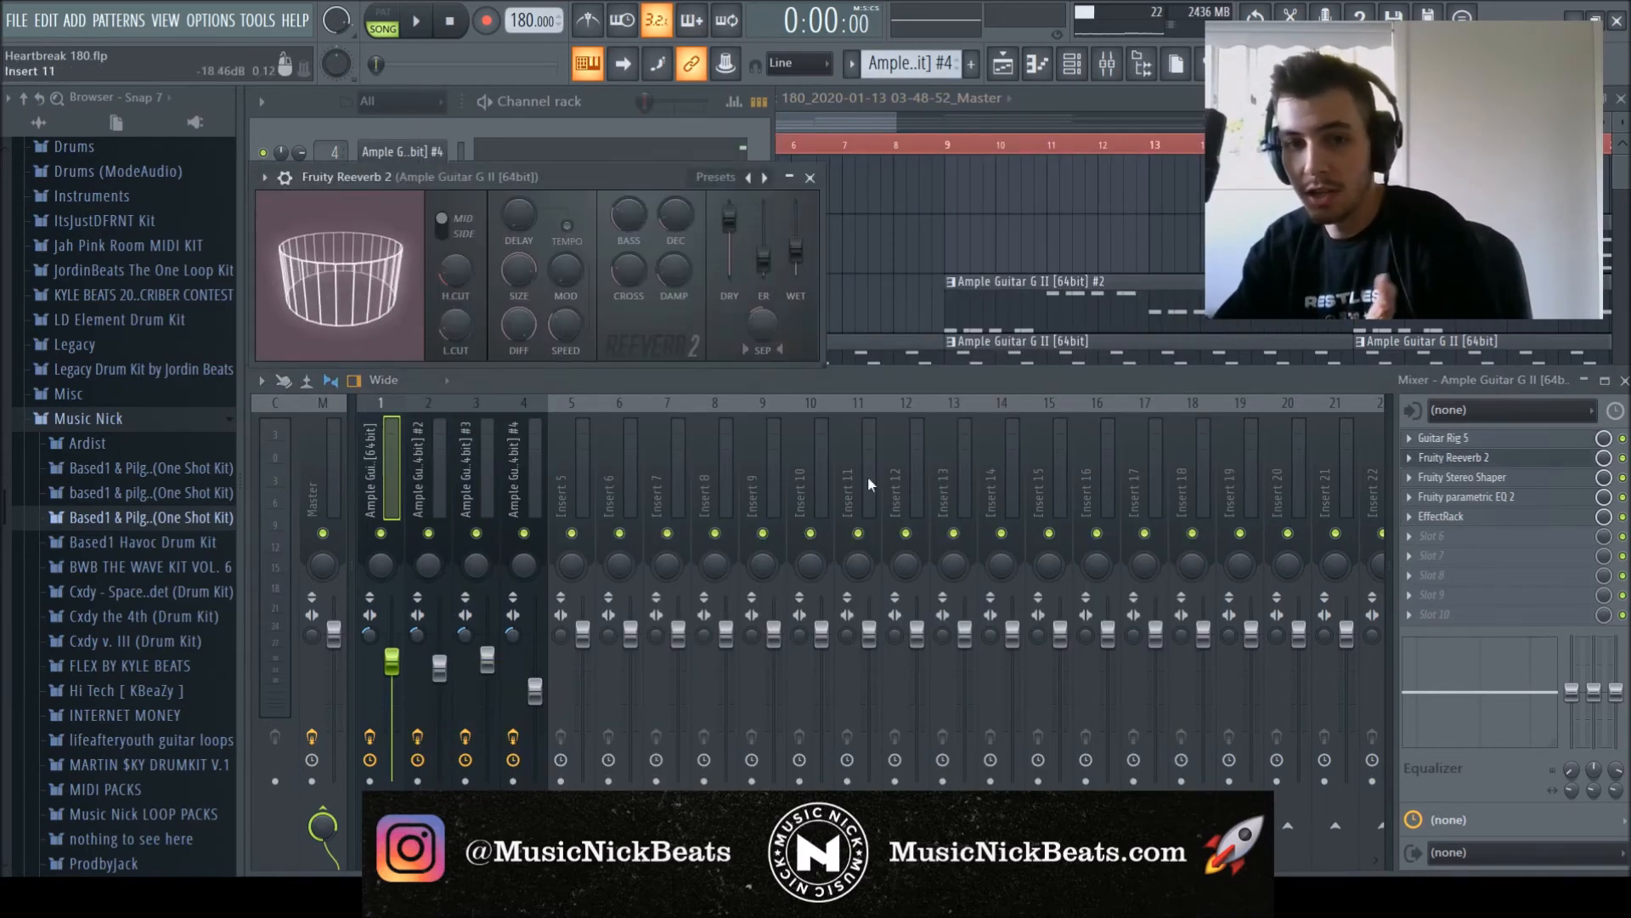
{"action": "left_click", "coordinate": [1448, 466]}
{"action": "left_click", "coordinate": [1449, 477]}
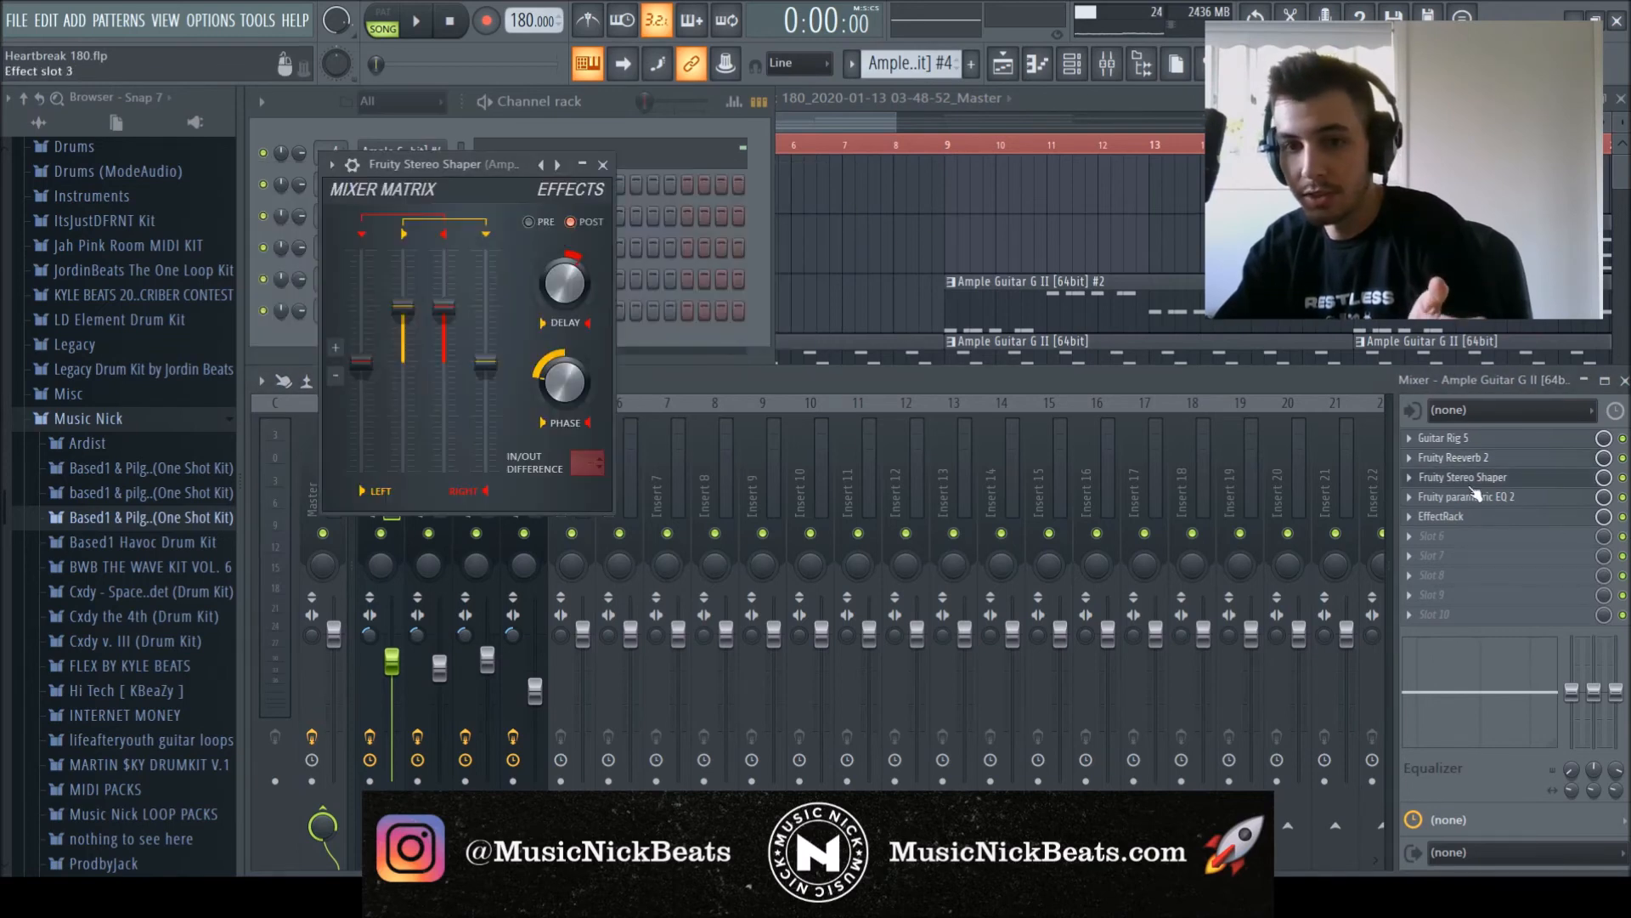
{"action": "left_click", "coordinate": [605, 160]}
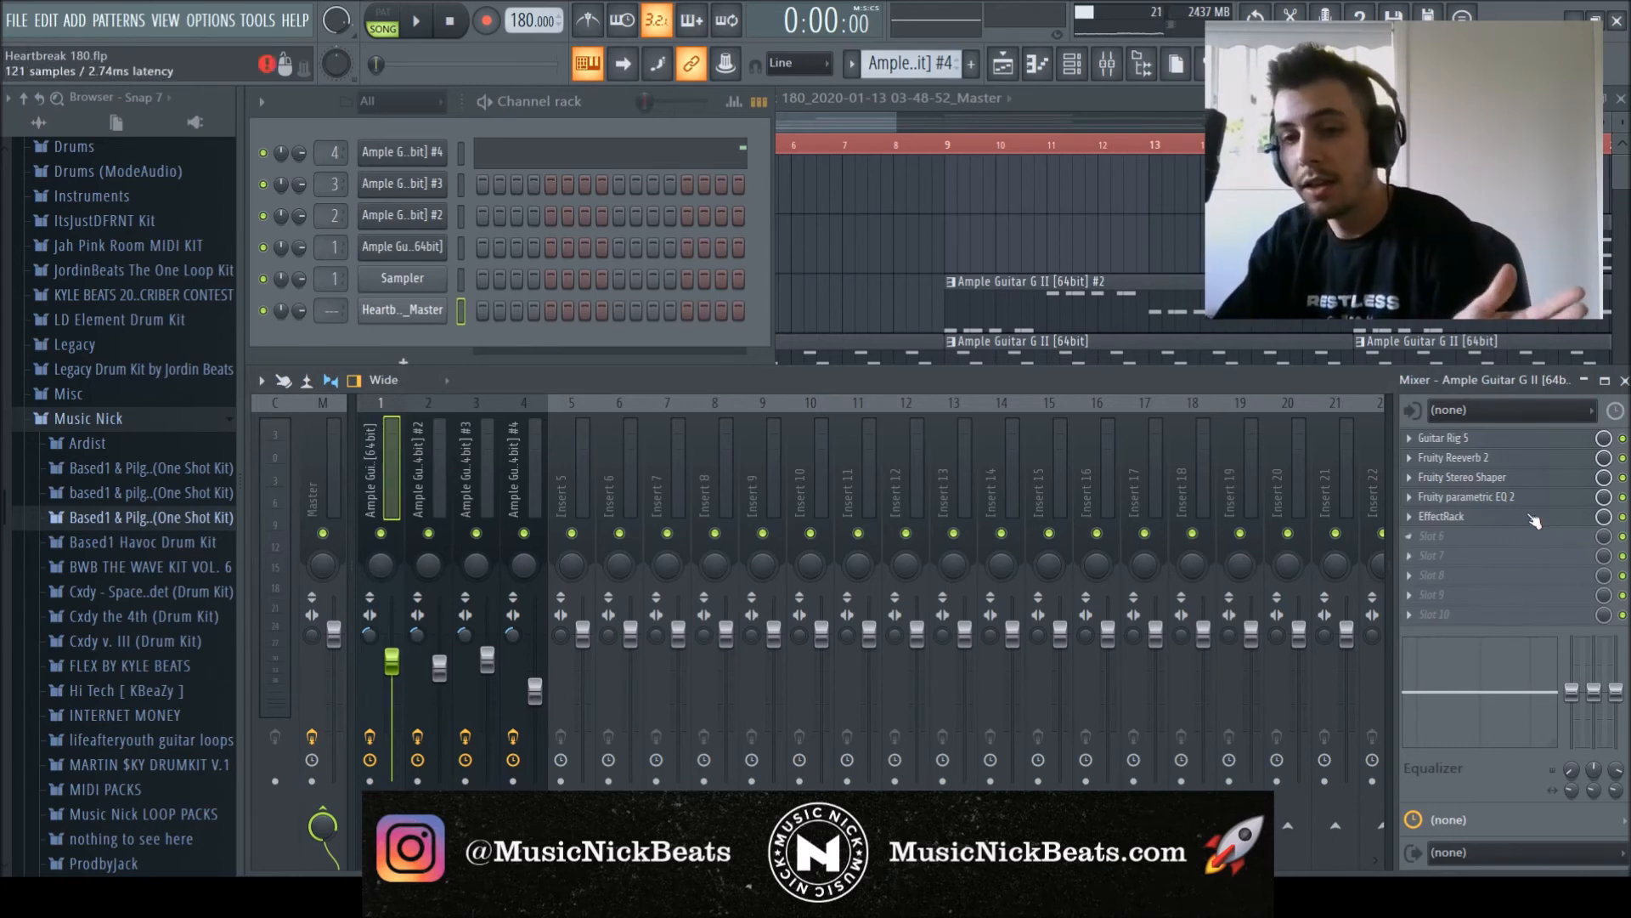
View the Fruity parametric EQ 2 curve and the EffectRack settings on the same insert, closing each plugin window.
{"action": "left_click", "coordinate": [1507, 501]}
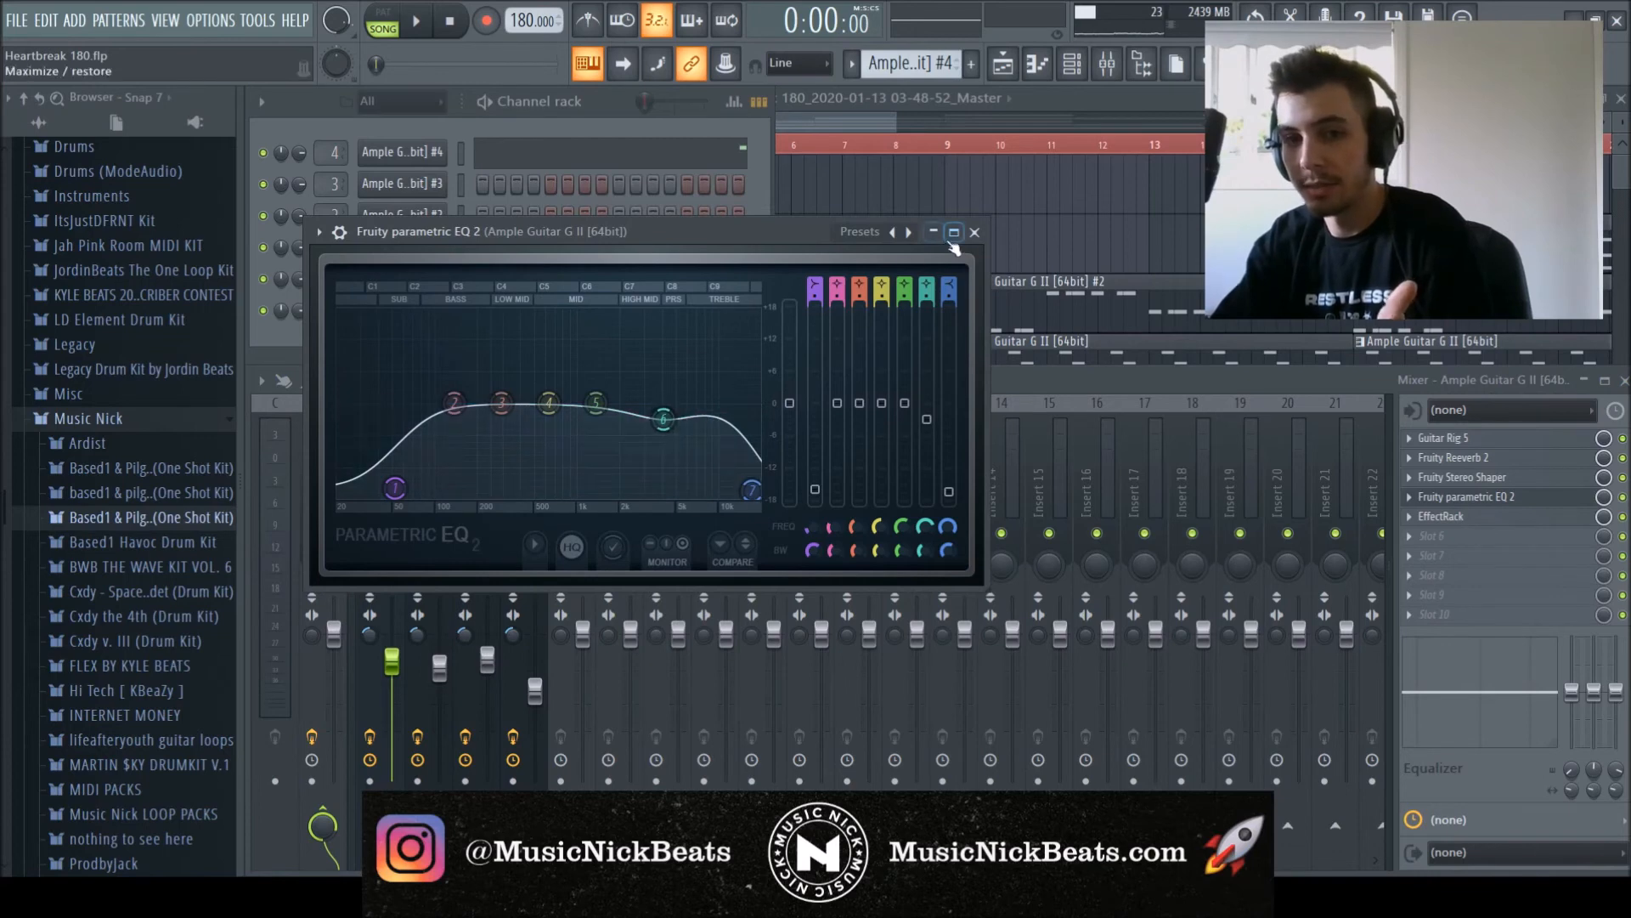
{"action": "left_click", "coordinate": [975, 232]}
{"action": "left_click", "coordinate": [1461, 516]}
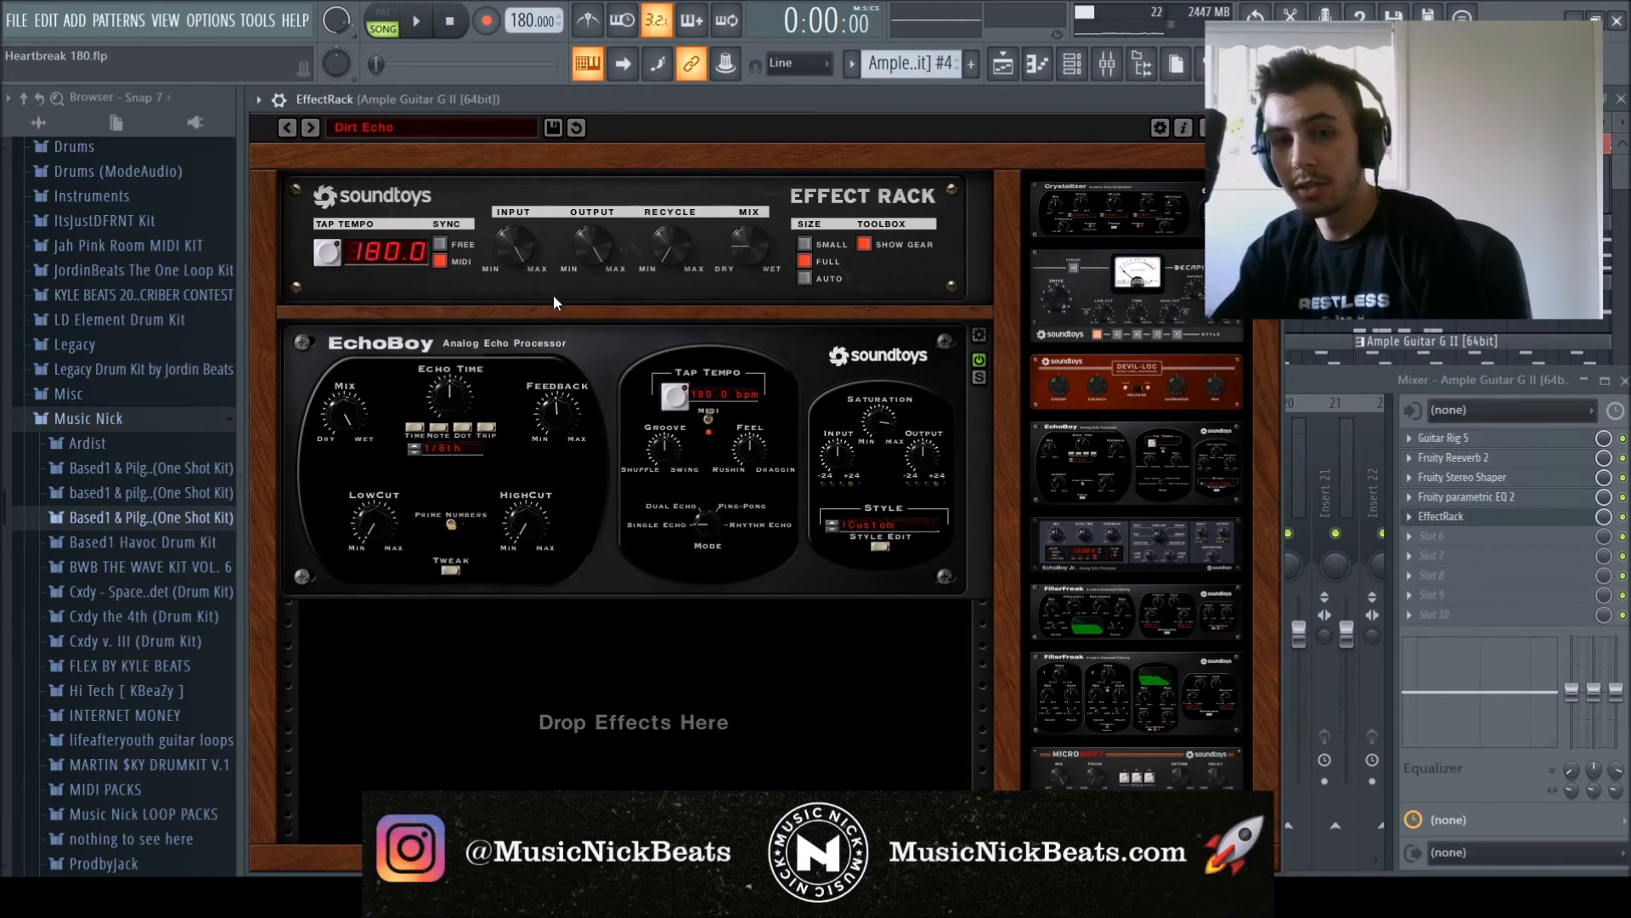
{"action": "left_click", "coordinate": [1271, 99]}
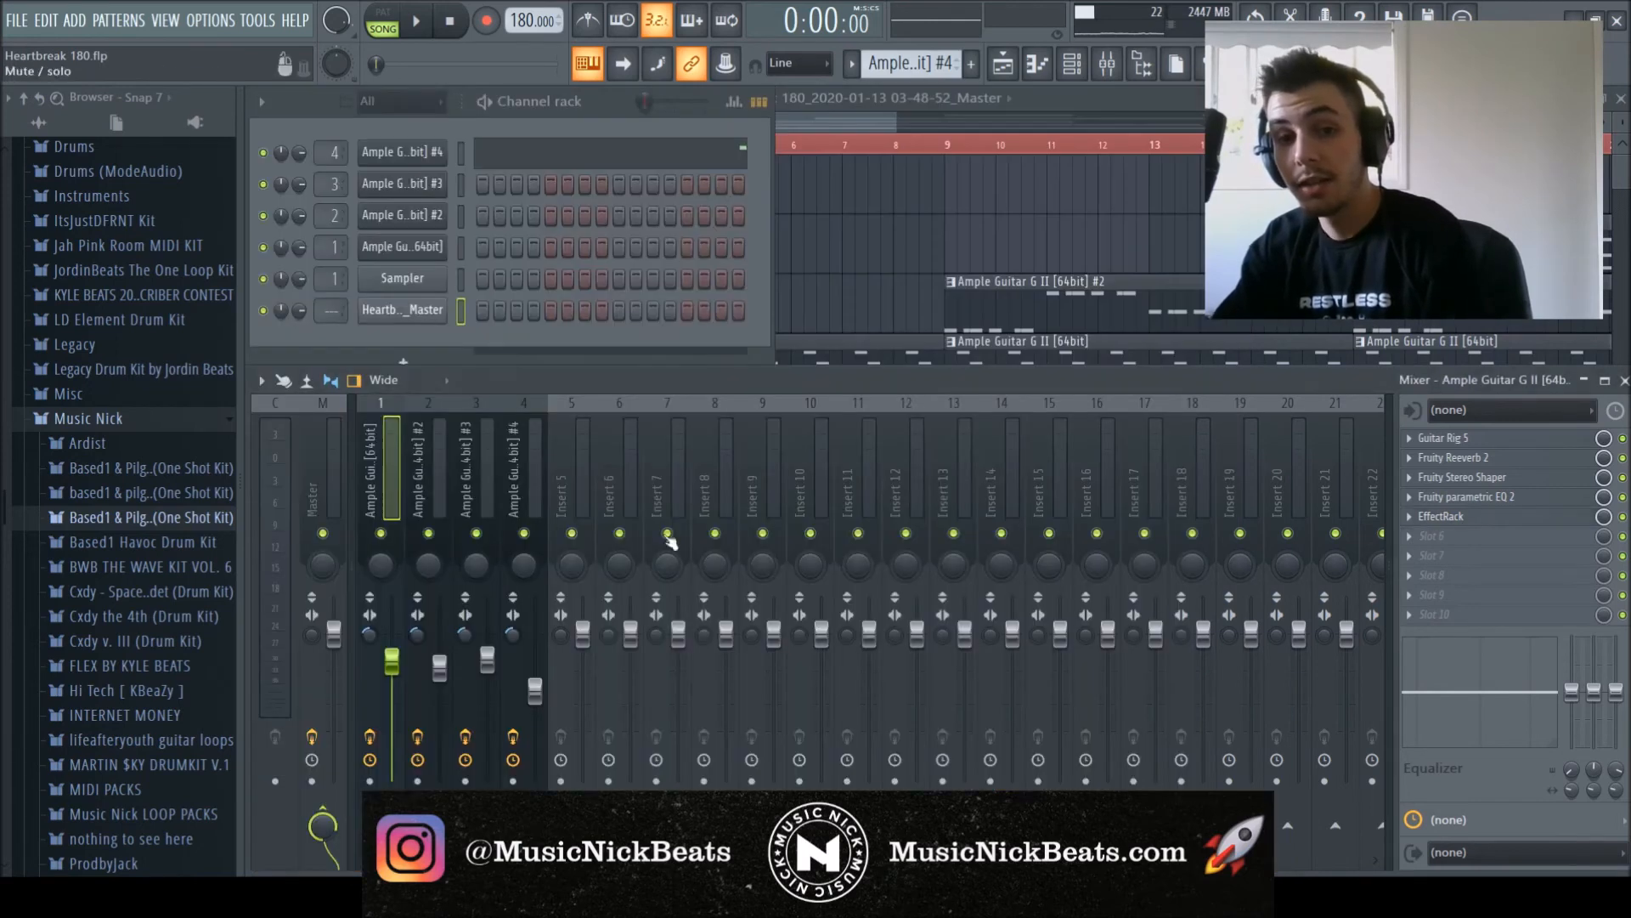
Compare the effect chains of Ample Guitar G II inserts 1 to 4, and view the first guitar's instrument window before closing it.
{"action": "left_click", "coordinate": [430, 480]}
{"action": "left_click", "coordinate": [463, 484]}
{"action": "left_click", "coordinate": [514, 475]}
{"action": "left_click", "coordinate": [459, 480]}
{"action": "left_click", "coordinate": [415, 488]}
{"action": "left_click", "coordinate": [396, 498]}
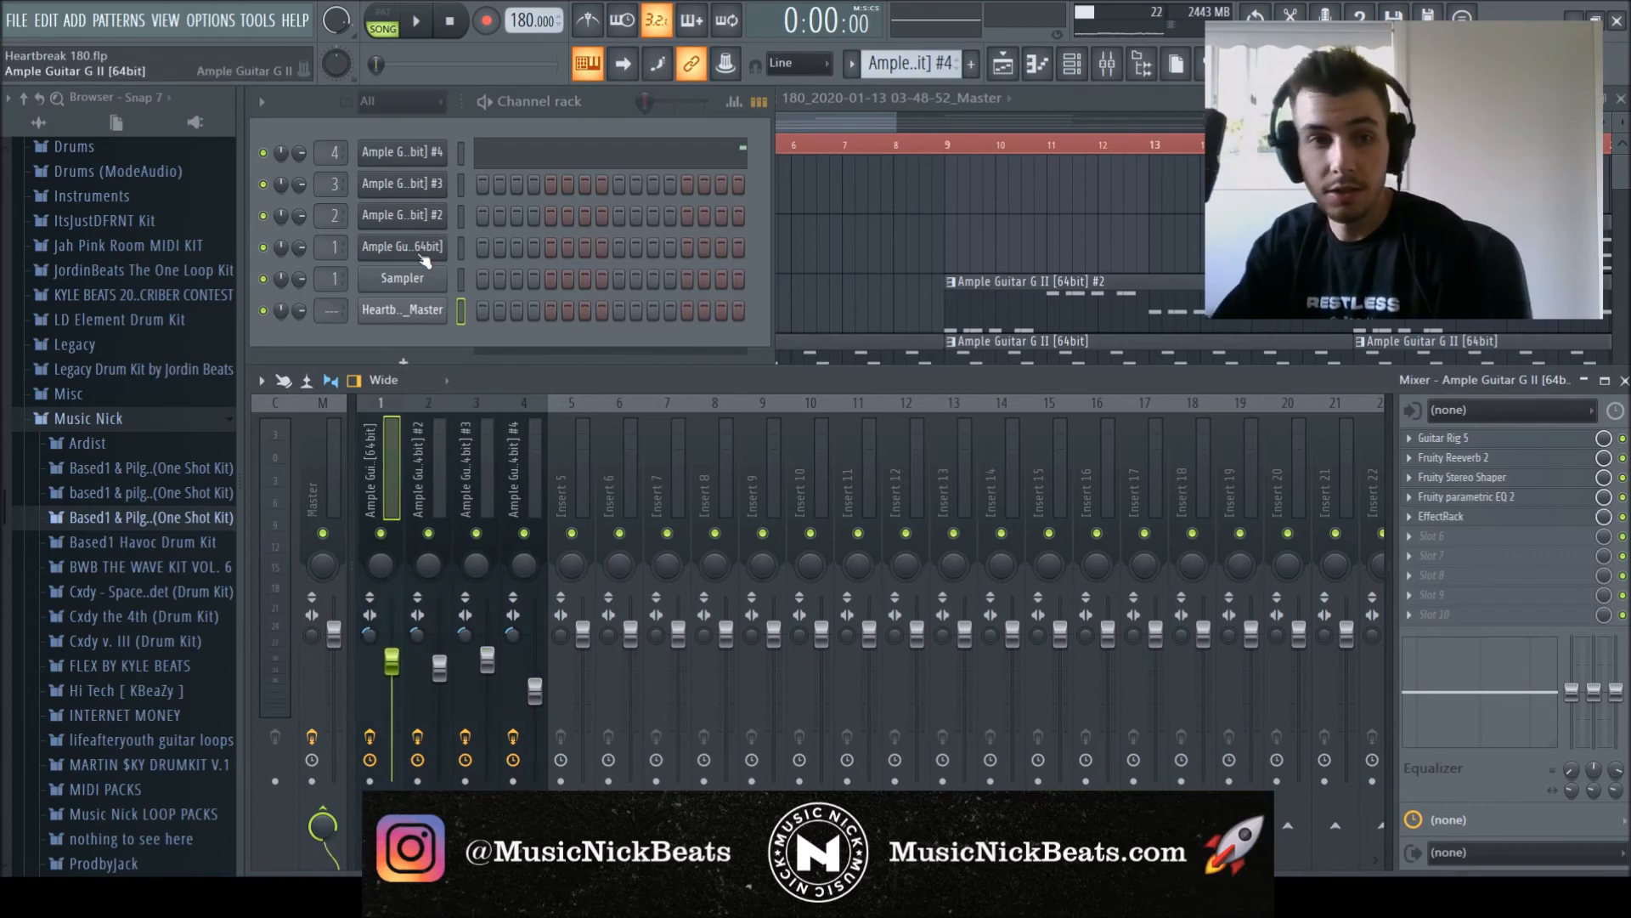
{"action": "left_click", "coordinate": [416, 254]}
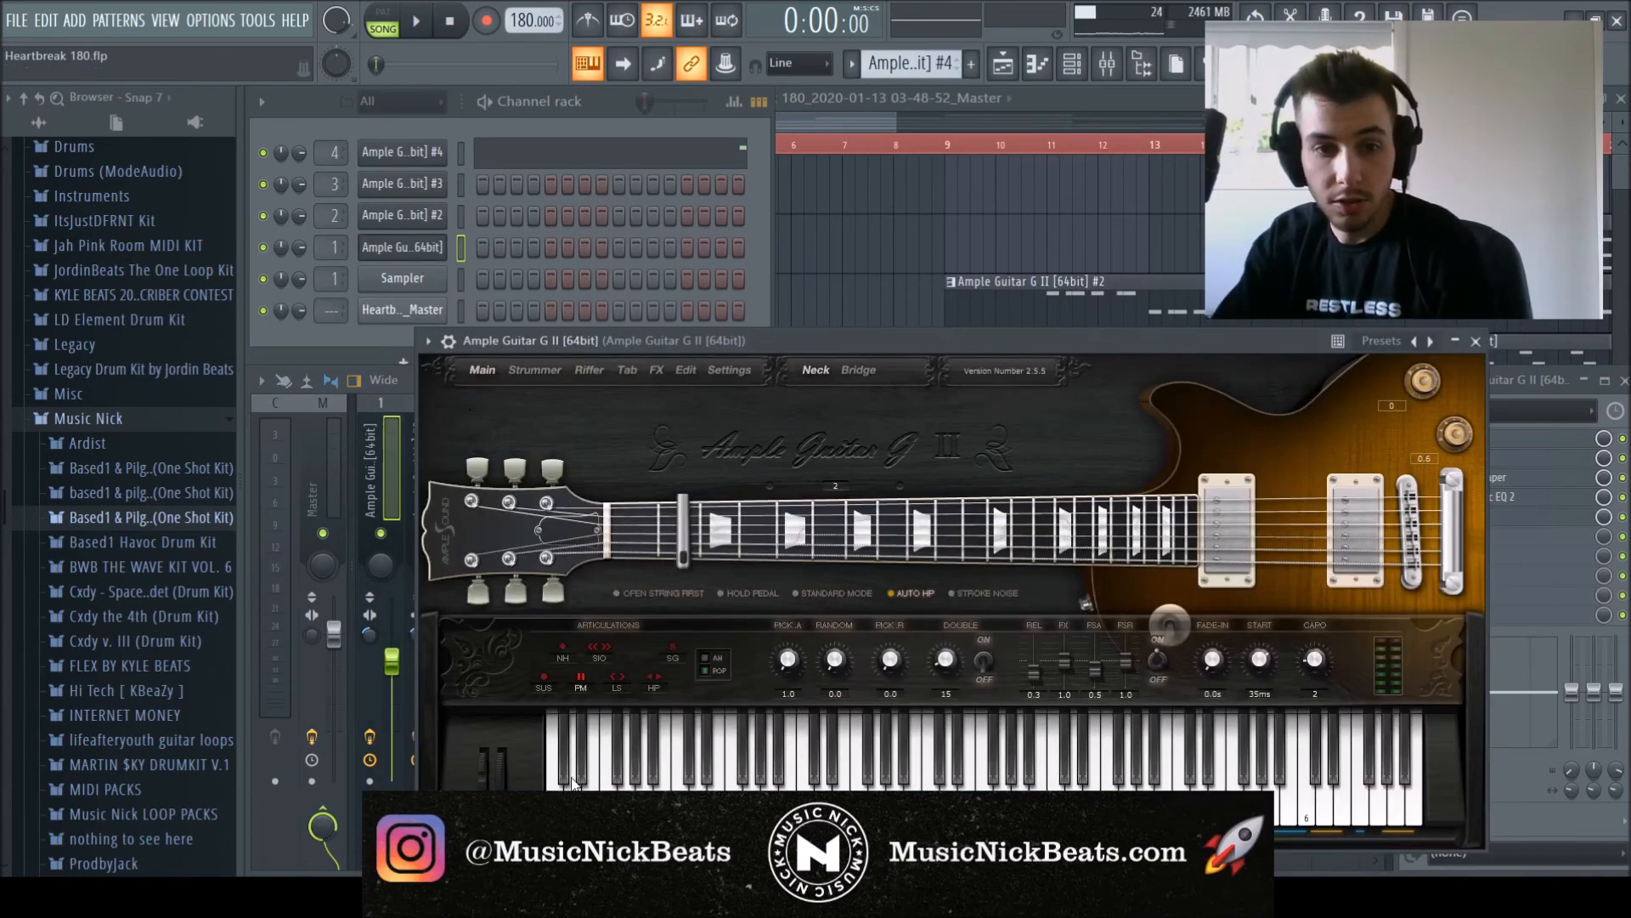
{"action": "left_click", "coordinate": [1475, 340]}
Solo the first Ample Guitar G II track in the playlist, open its clip in the piano roll, play the melody and stop.
{"action": "left_click", "coordinate": [817, 122]}
{"action": "right_click", "coordinate": [520, 383]}
{"action": "double_click", "coordinate": [583, 376]}
{"action": "key", "text": "space"}
{"action": "scroll", "coordinate": [527, 383], "scroll_direction": "down", "scroll_amount": 3}
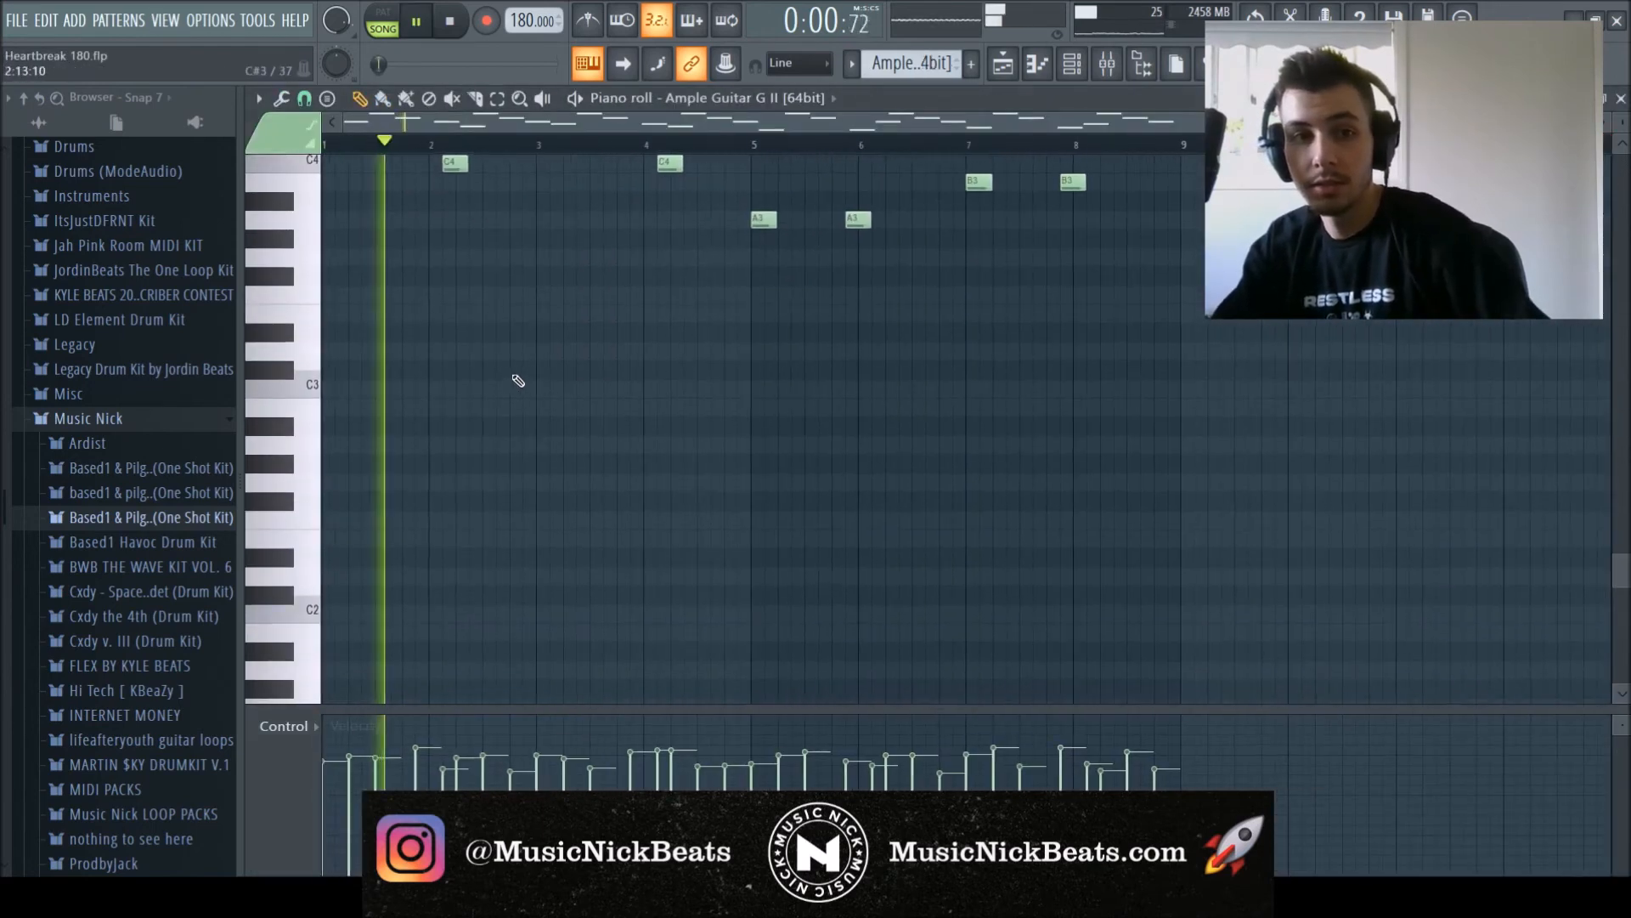
{"action": "scroll", "coordinate": [515, 378], "scroll_direction": "up", "scroll_amount": 3}
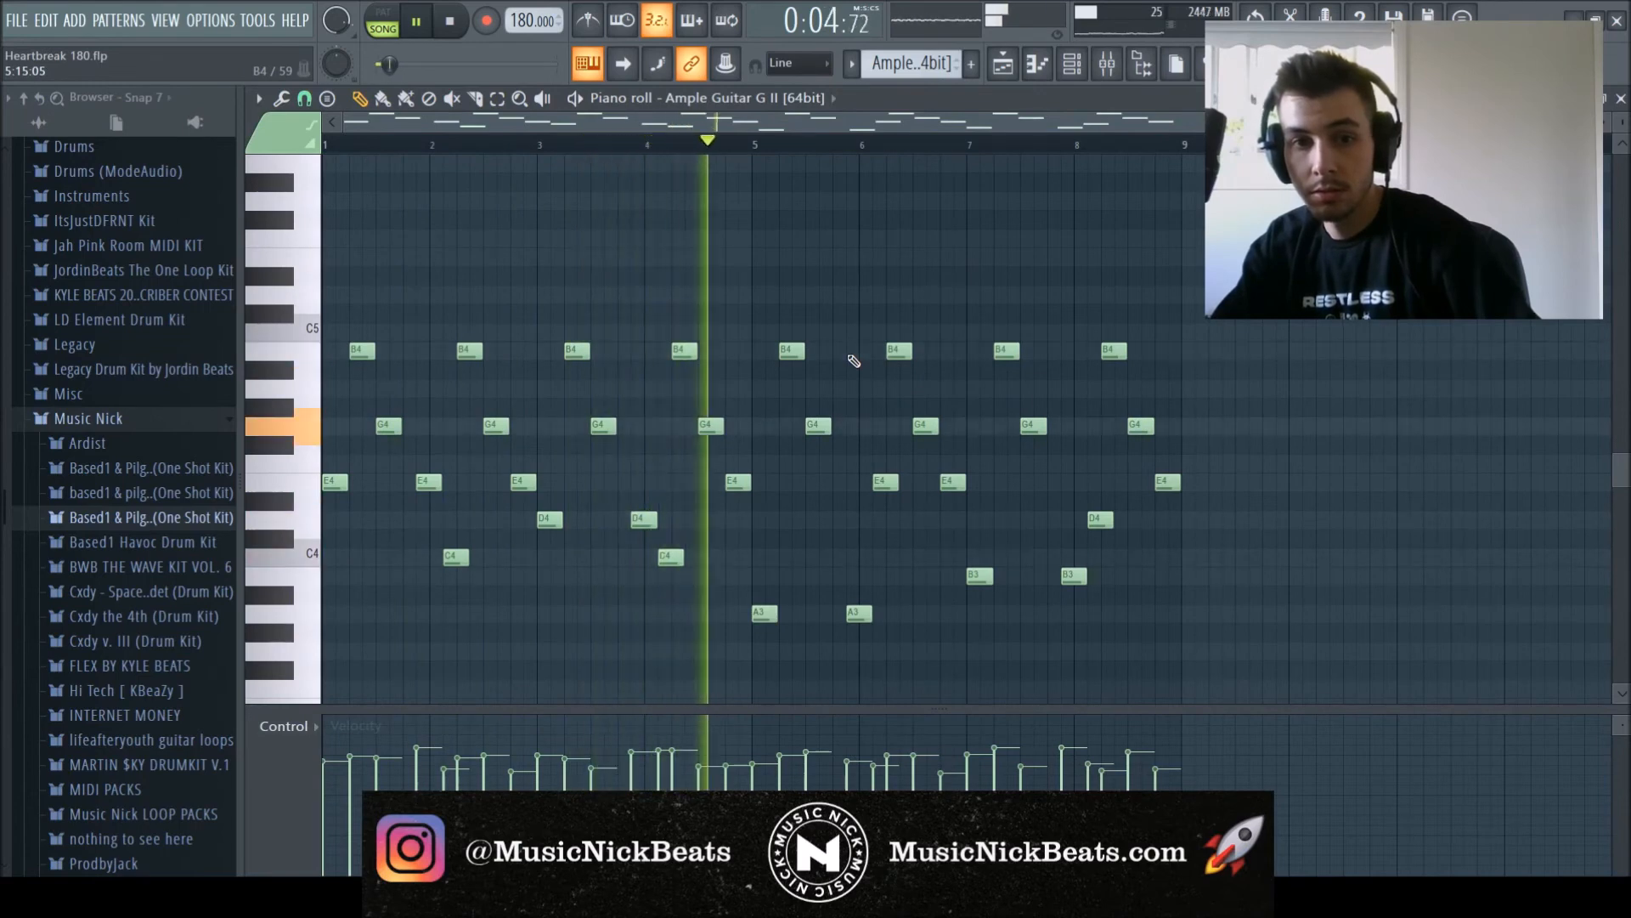
{"action": "key", "text": "space"}
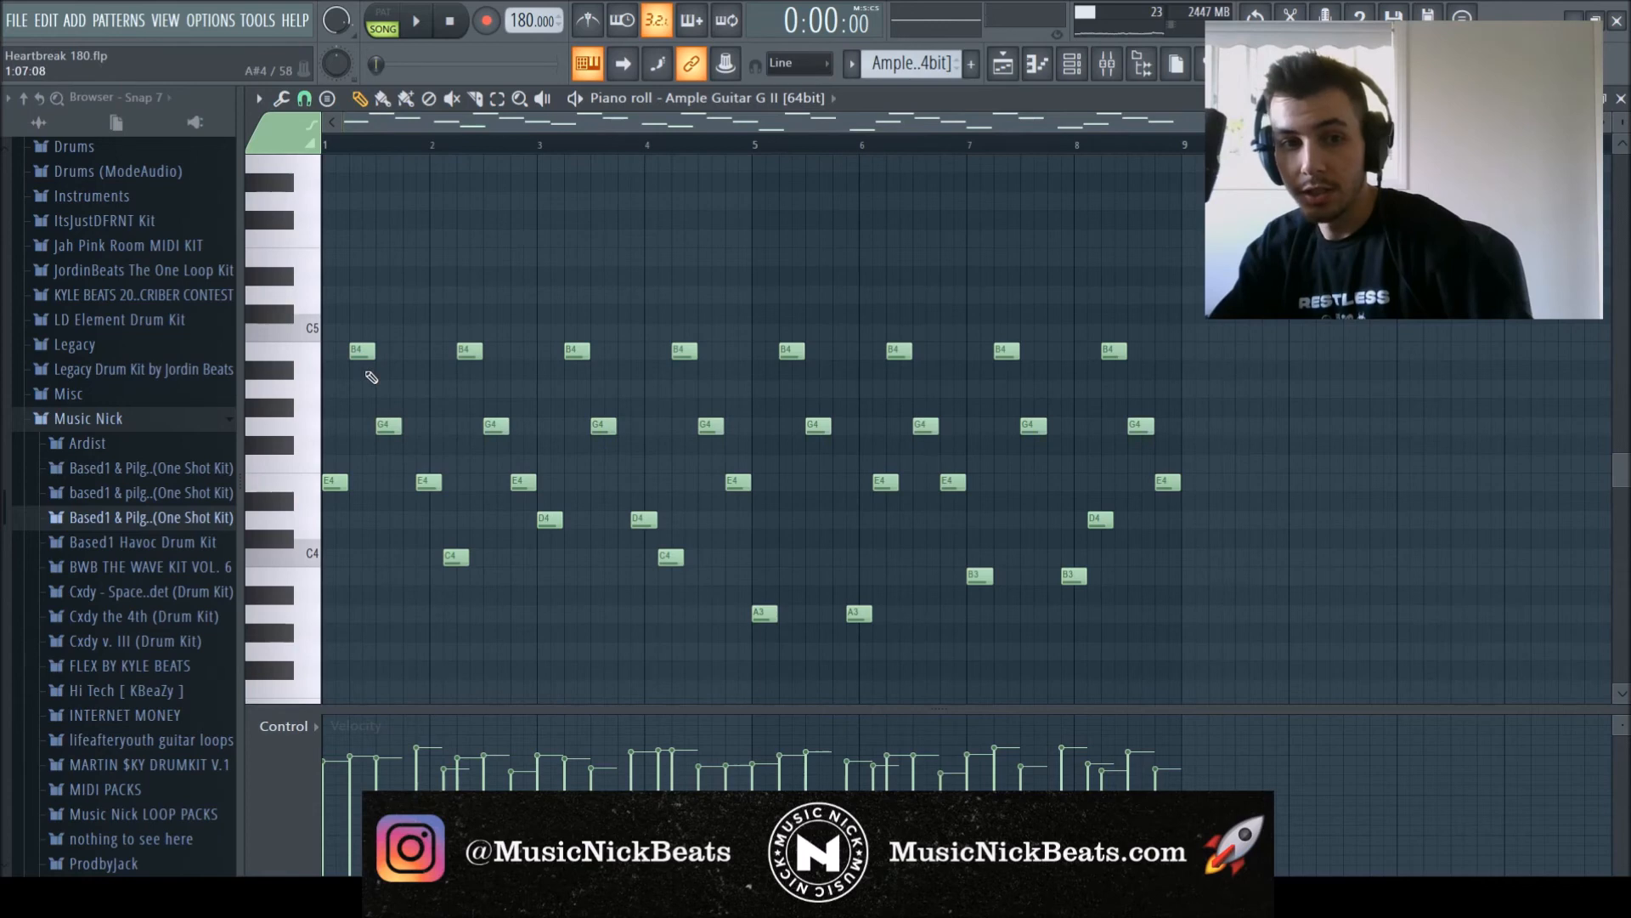
Replay the first guitar's melody from bar 1 twice to examine its opening notes, stopping after each pass.
{"action": "key", "text": "space"}
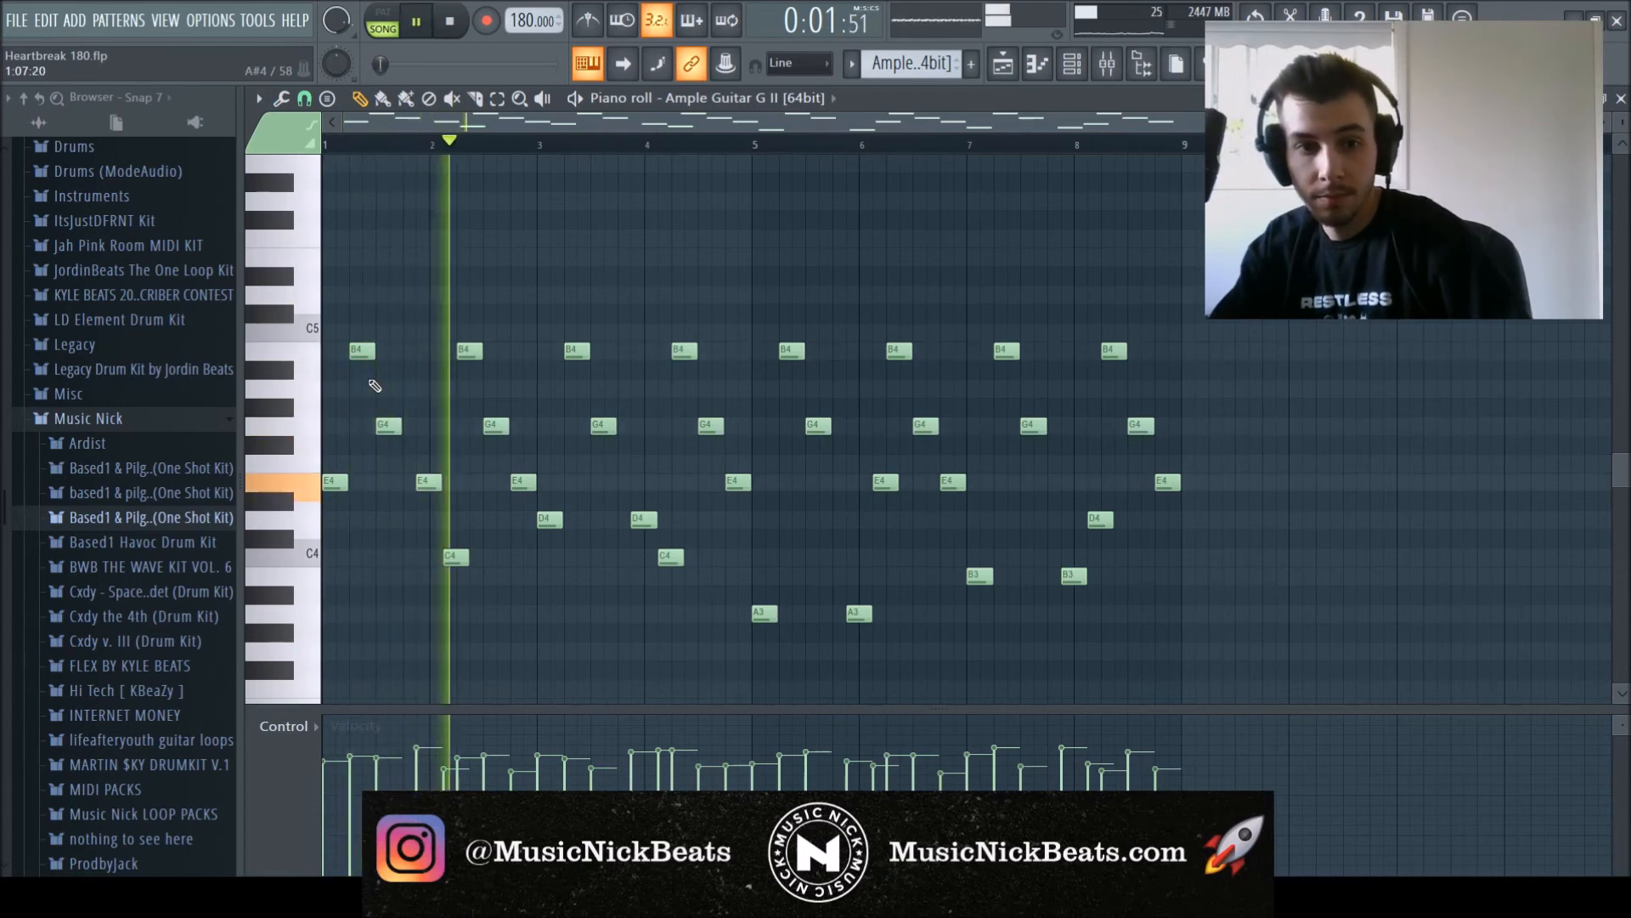
{"action": "key", "text": "space"}
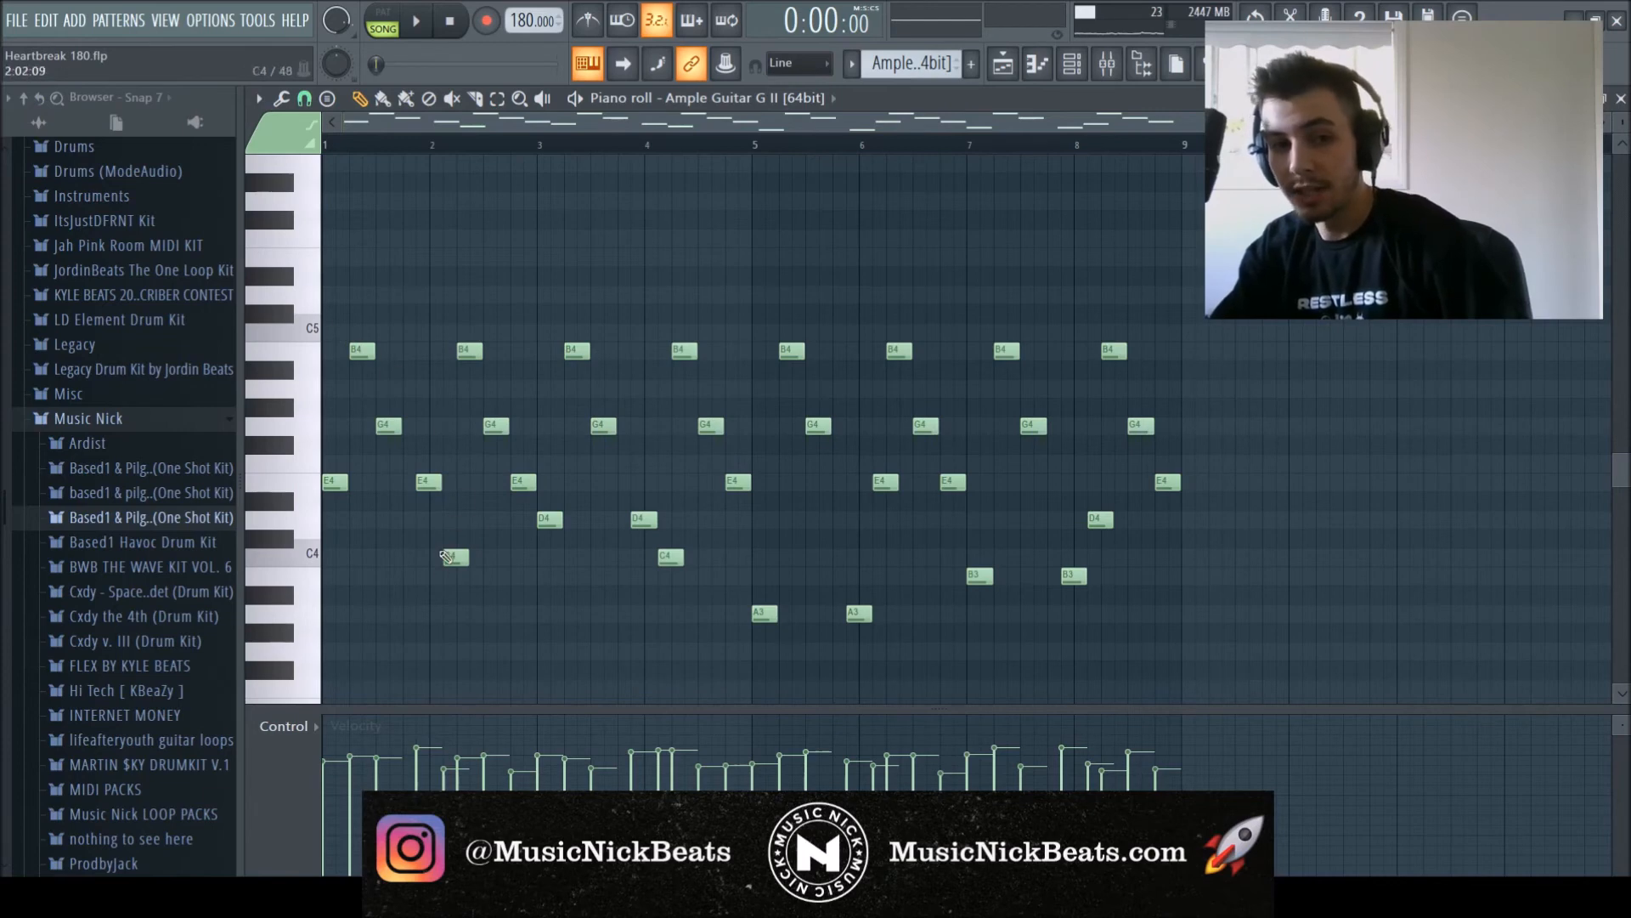
{"action": "key", "text": "space"}
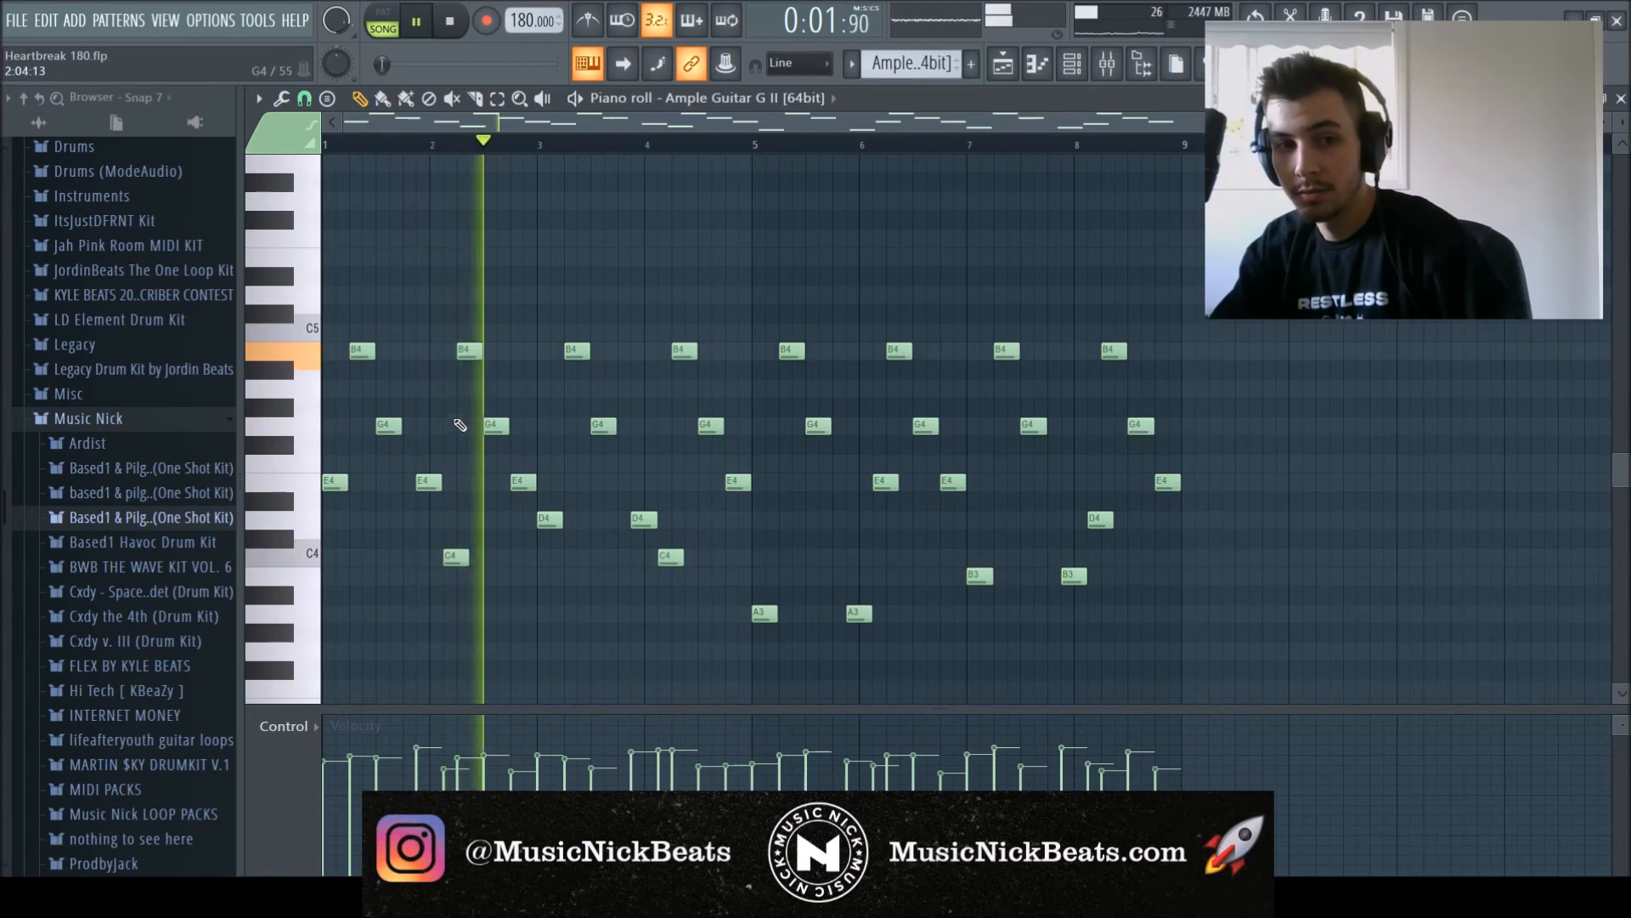
{"action": "key", "text": "space"}
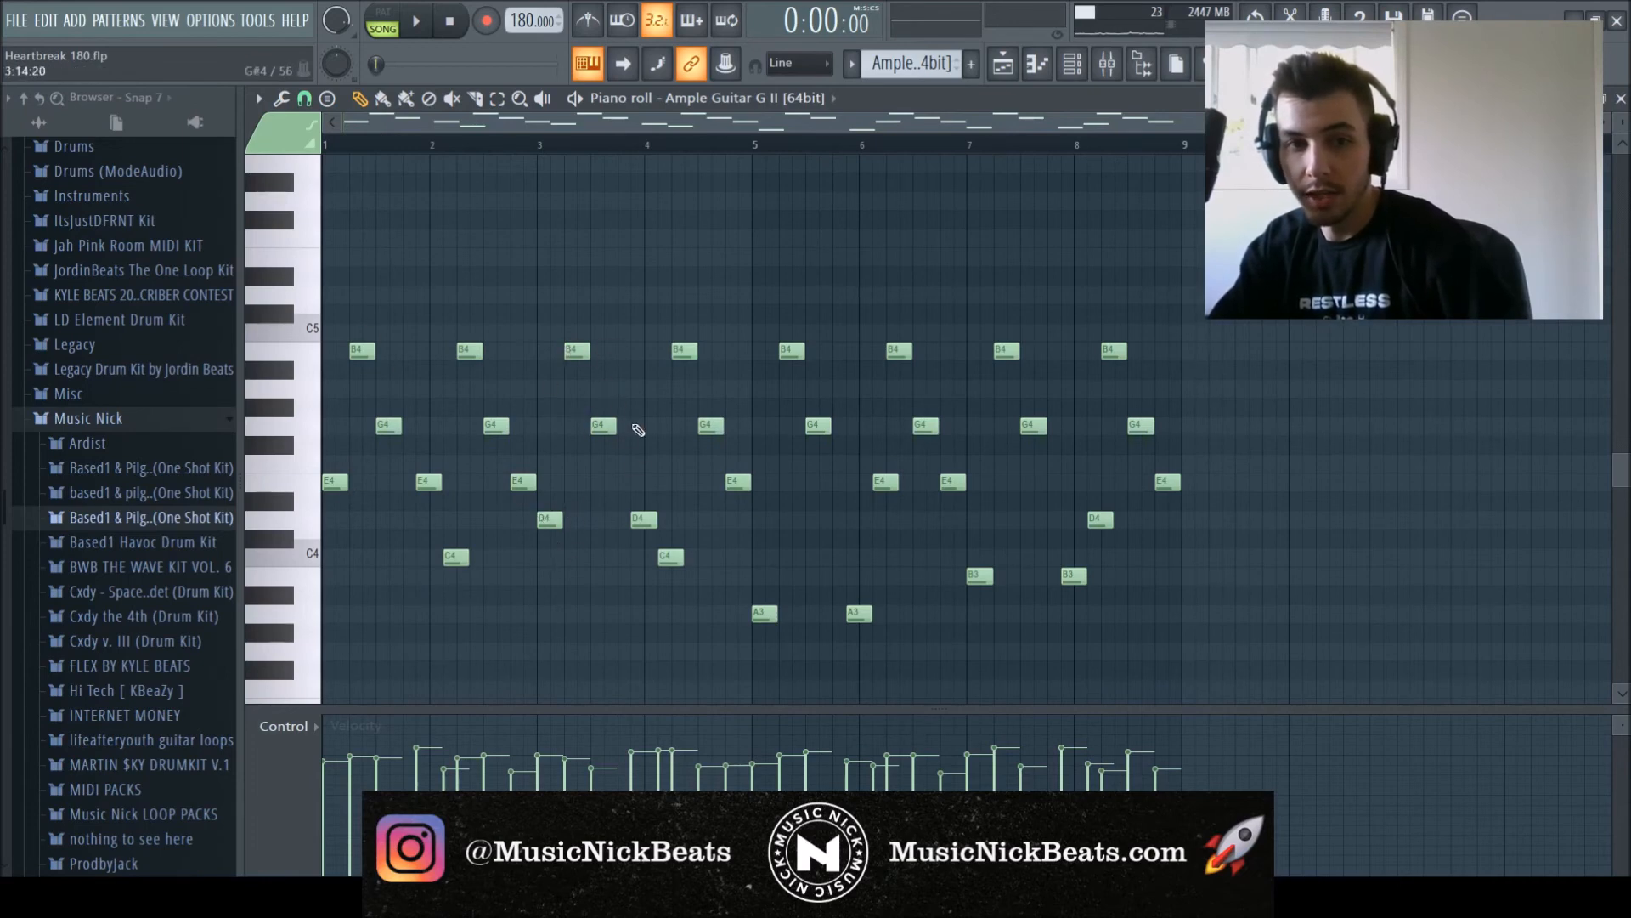
Audition the first guitar's melody from bar 3 and from bar 5, stopping playback after each section.
{"action": "left_click", "coordinate": [541, 146]}
{"action": "key", "text": "space"}
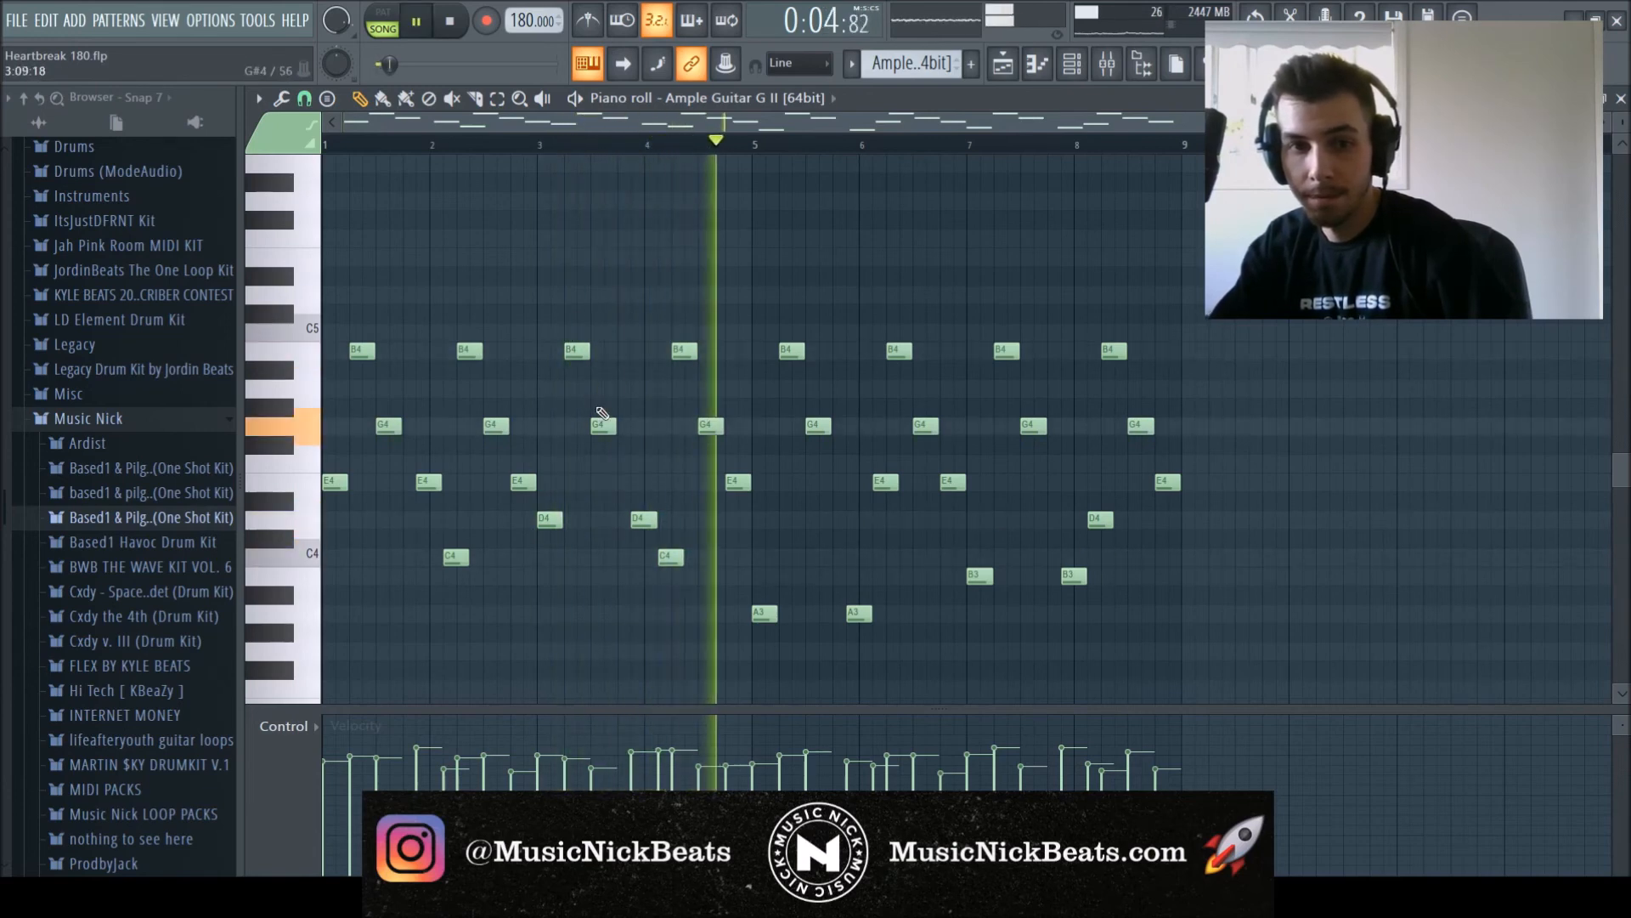
{"action": "key", "text": "space"}
{"action": "left_click", "coordinate": [755, 151]}
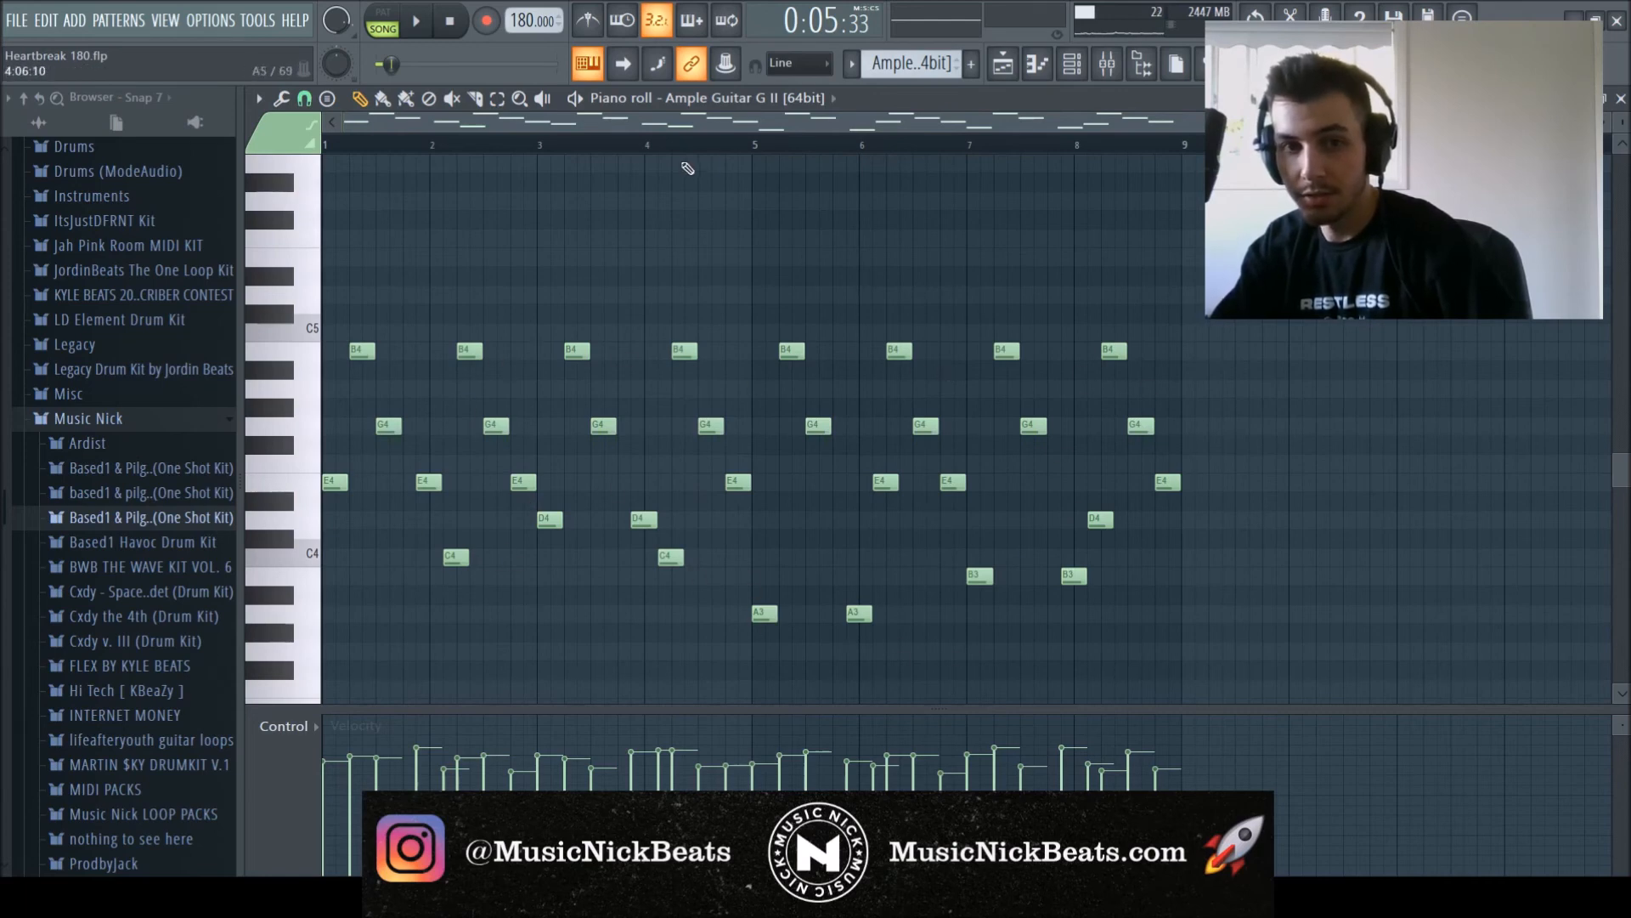
{"action": "key", "text": "space"}
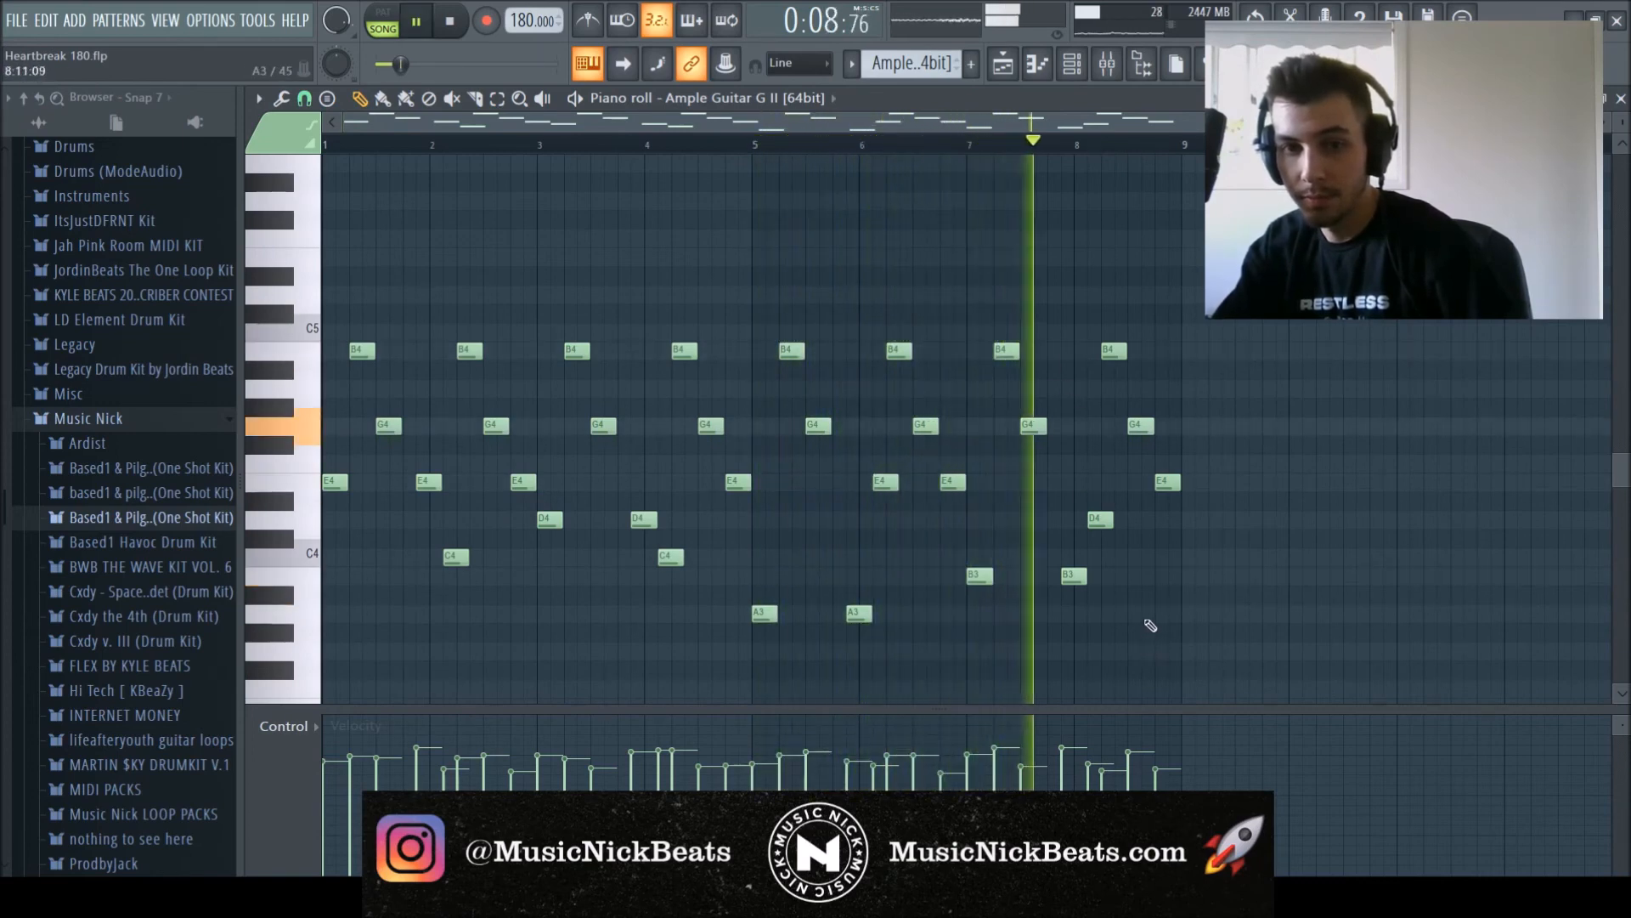
{"action": "key", "text": "space"}
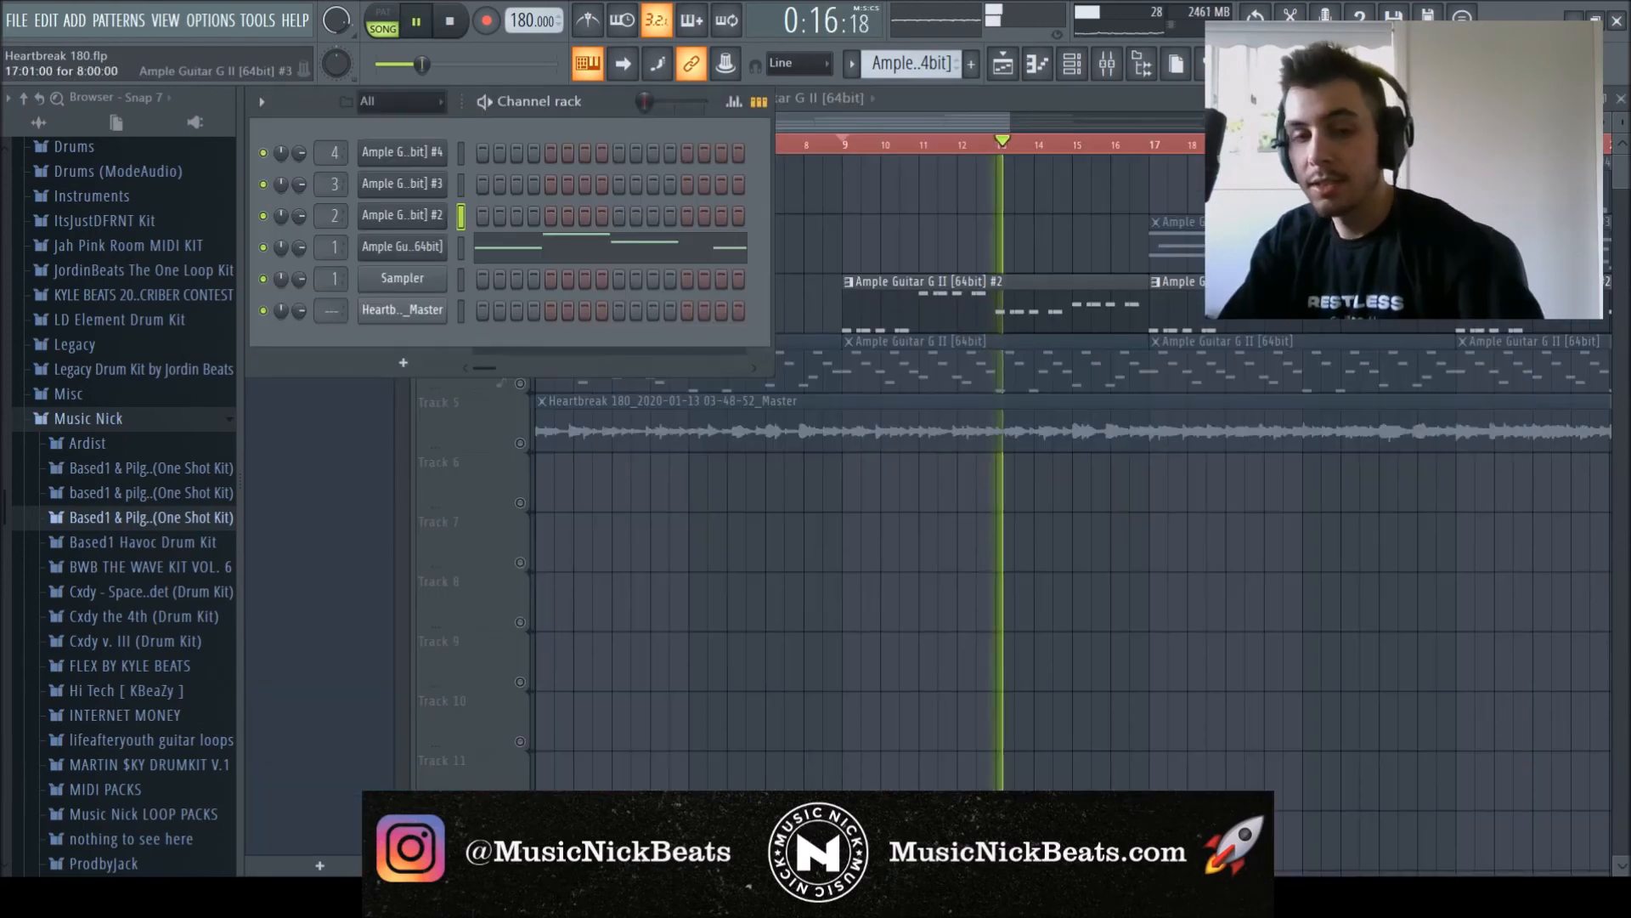
Review the Ample Guitar G II #2 notes in the piano roll, close it and play that part from bar 9 in the playlist.
{"action": "key", "text": "F6"}
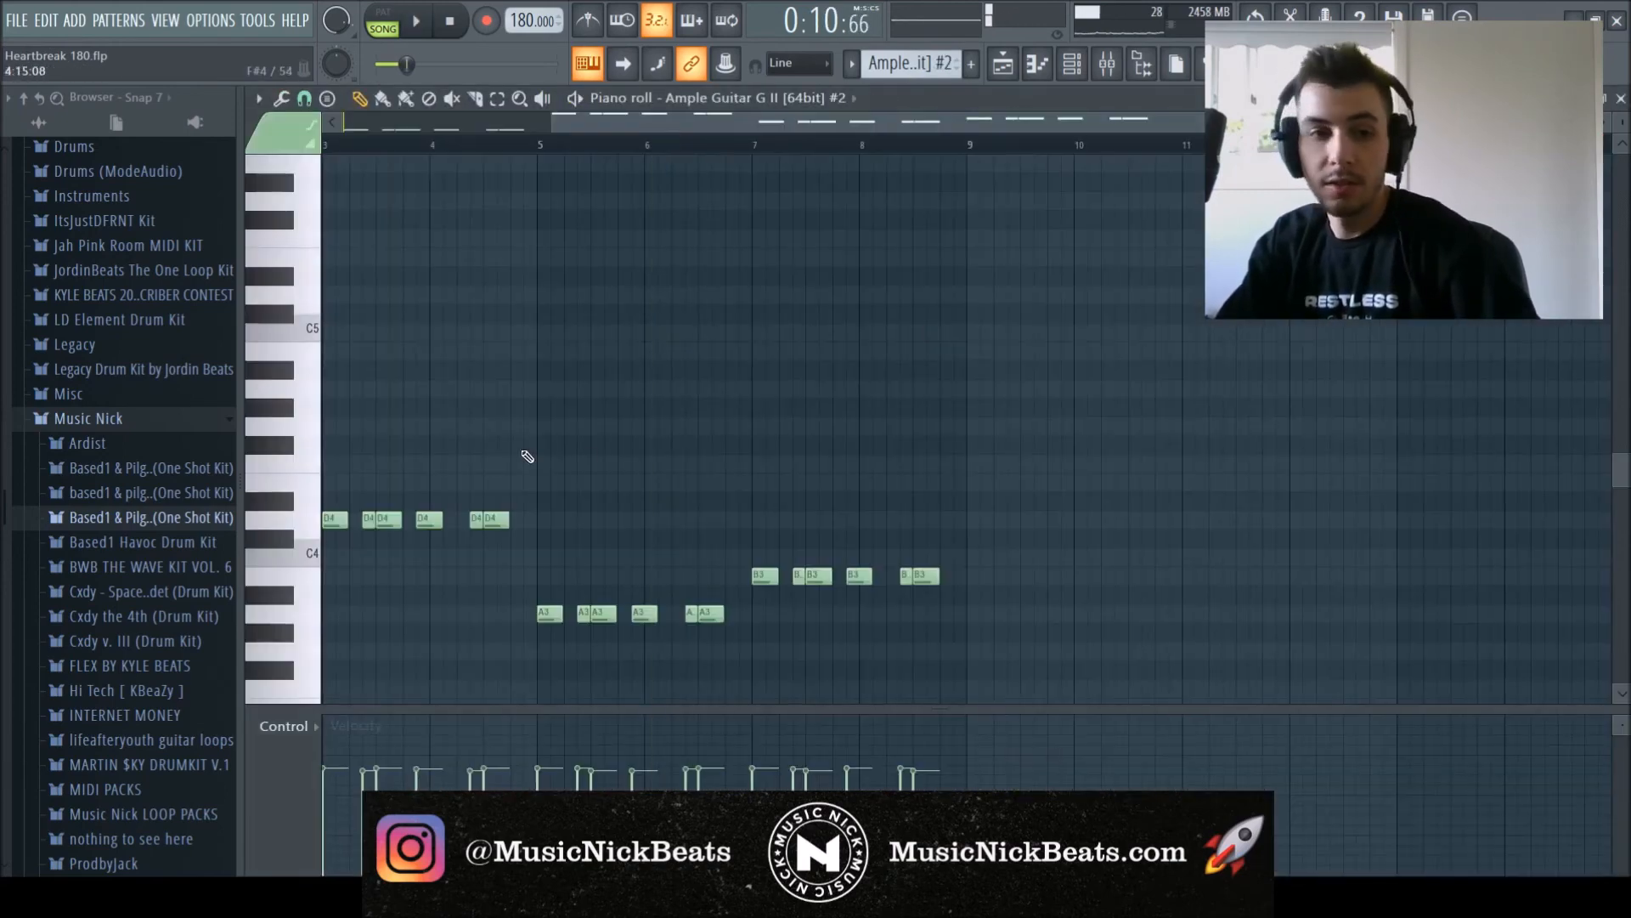
{"action": "scroll", "coordinate": [472, 467], "scroll_direction": "down", "scroll_amount": 5}
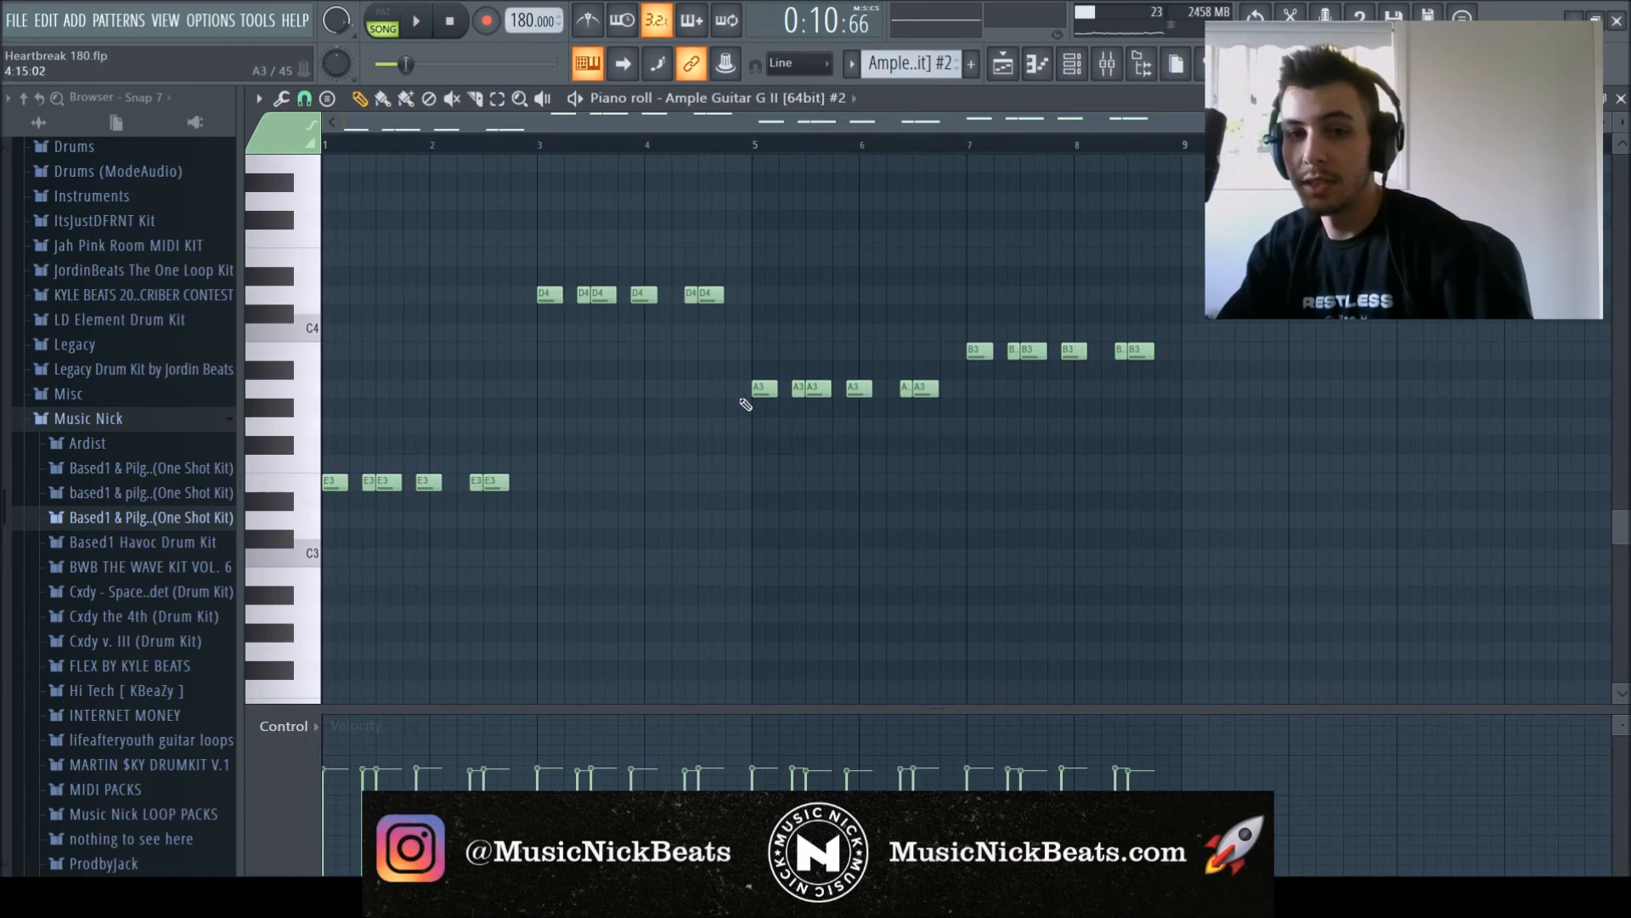
{"action": "left_click", "coordinate": [1619, 100]}
{"action": "key", "text": "space"}
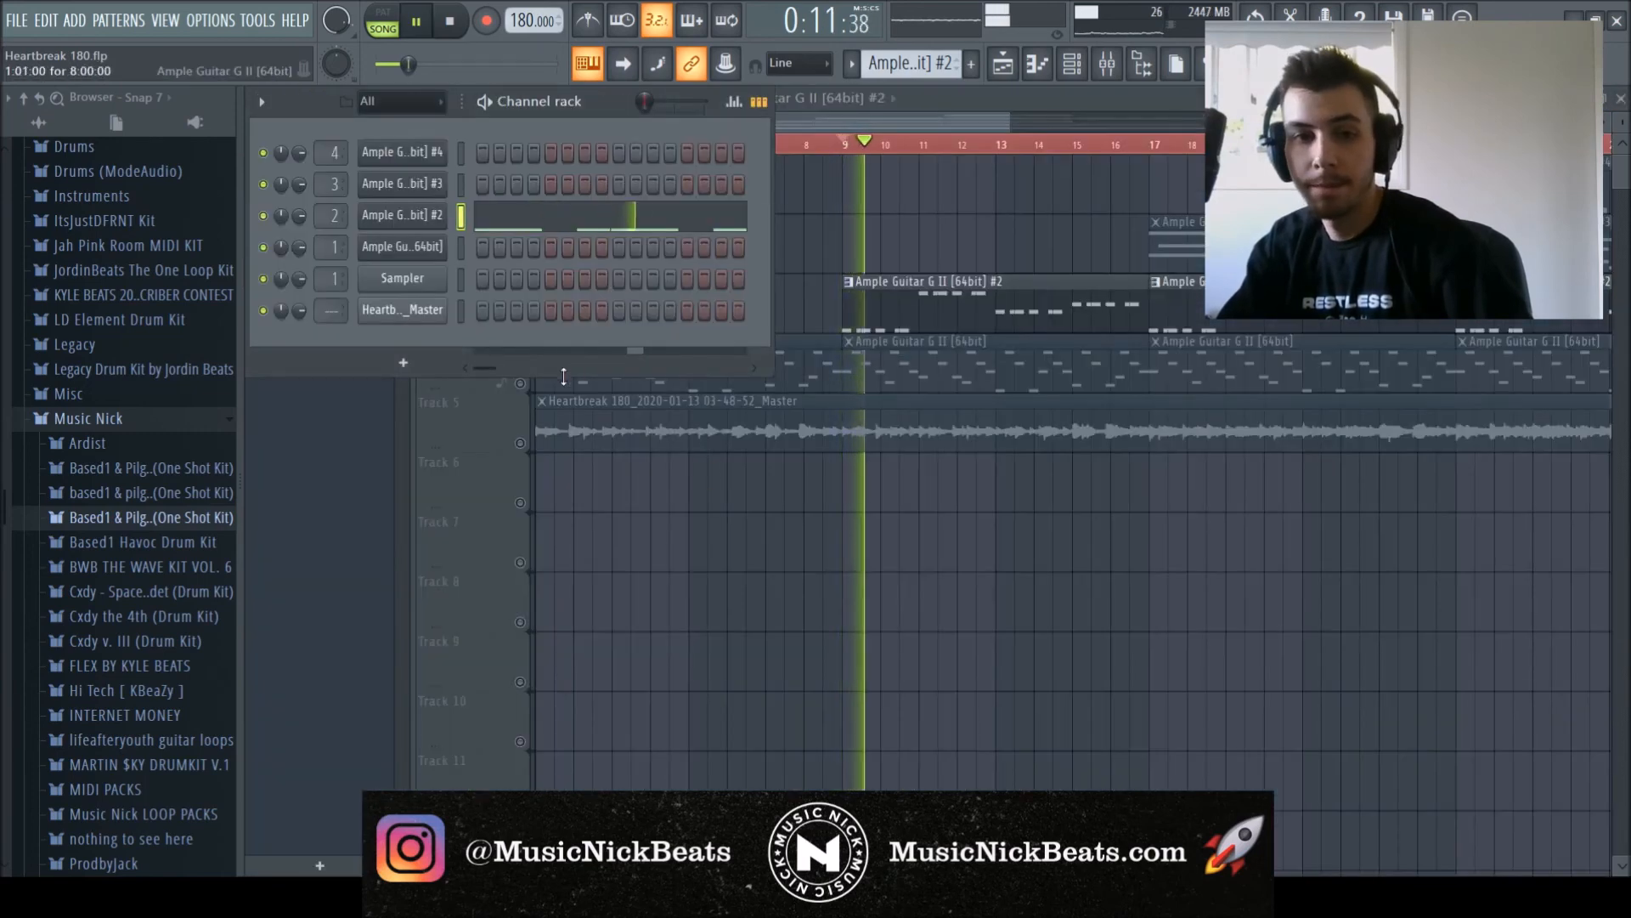
{"action": "key", "text": "F6"}
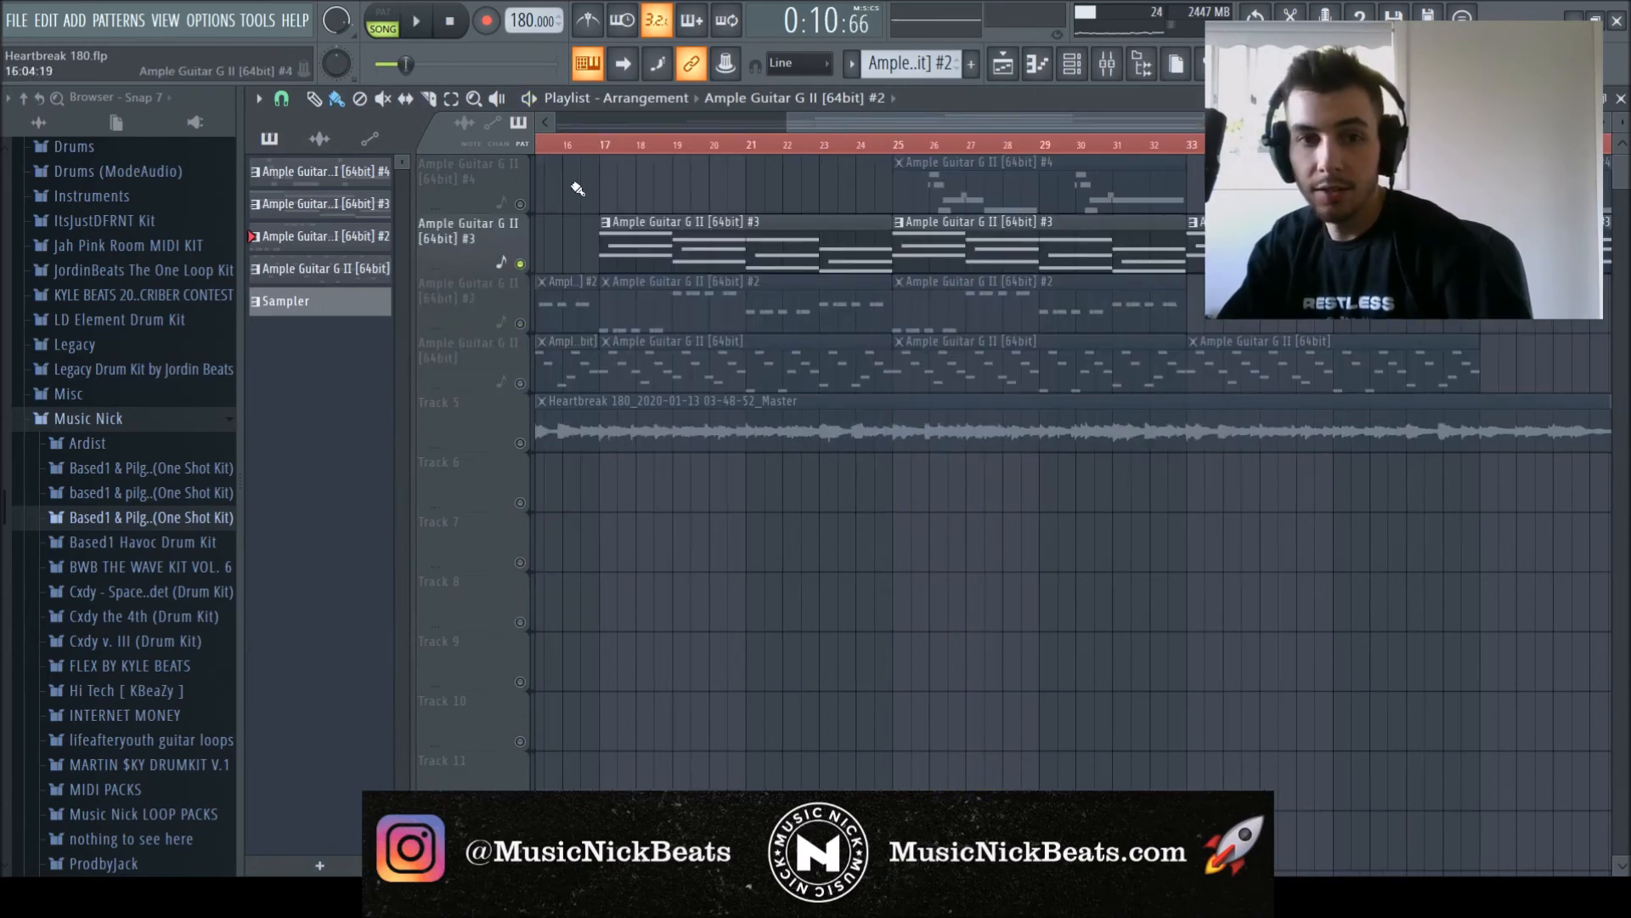
Move the playhead to bar 17, open the Ample Guitar G II #3 clip in the piano roll and play its chords.
{"action": "left_click", "coordinate": [601, 145]}
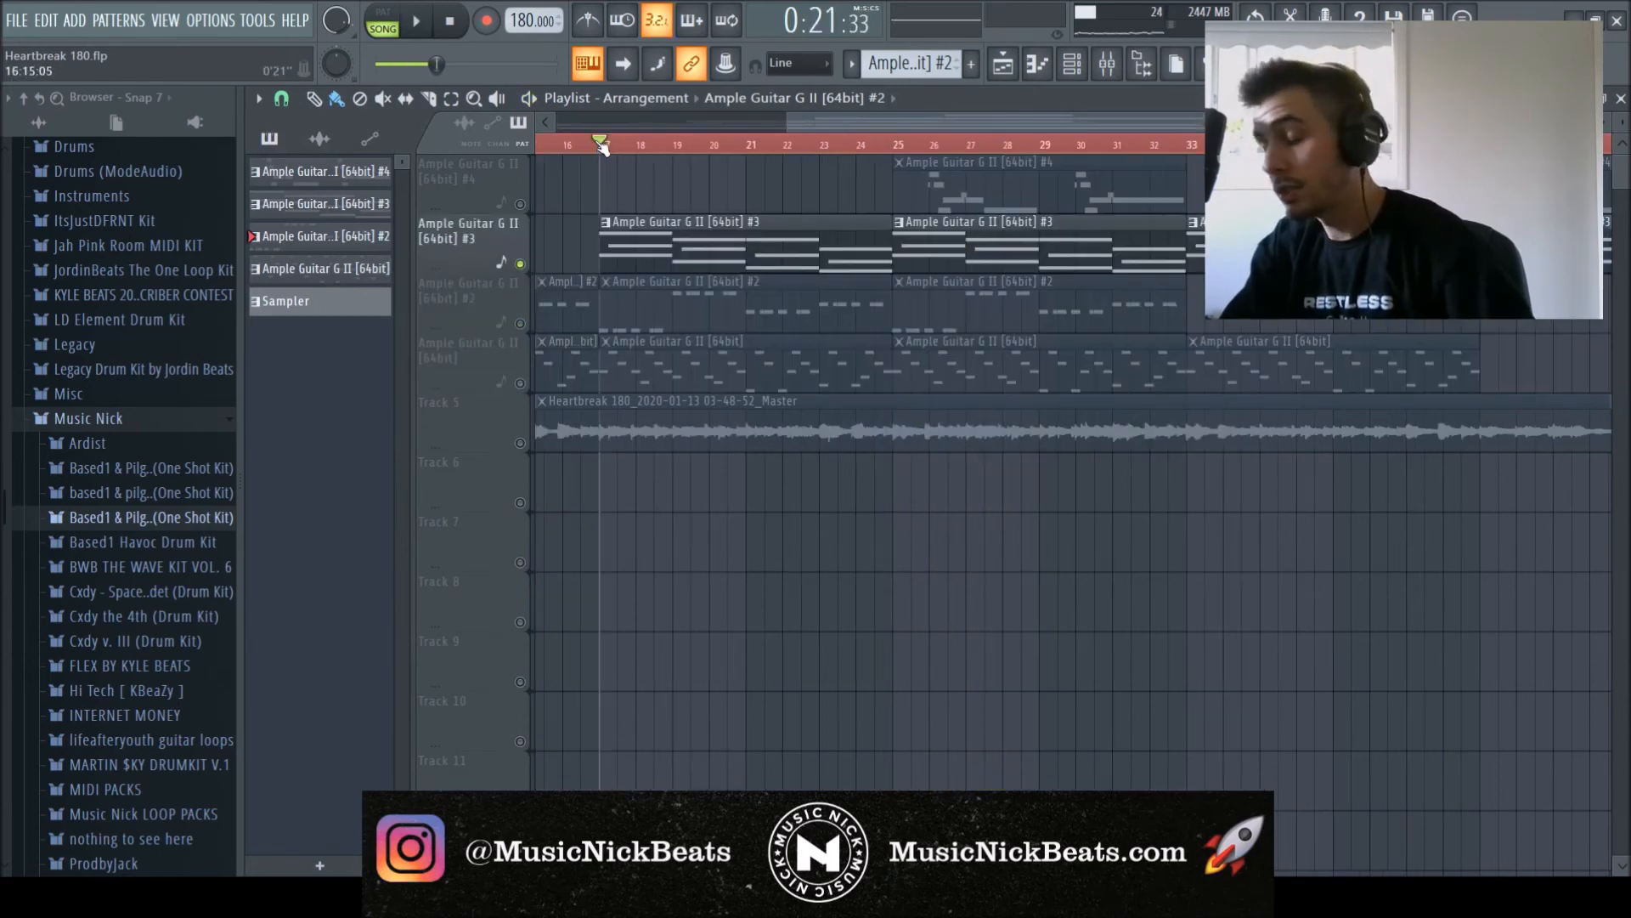
{"action": "double_click", "coordinate": [660, 246]}
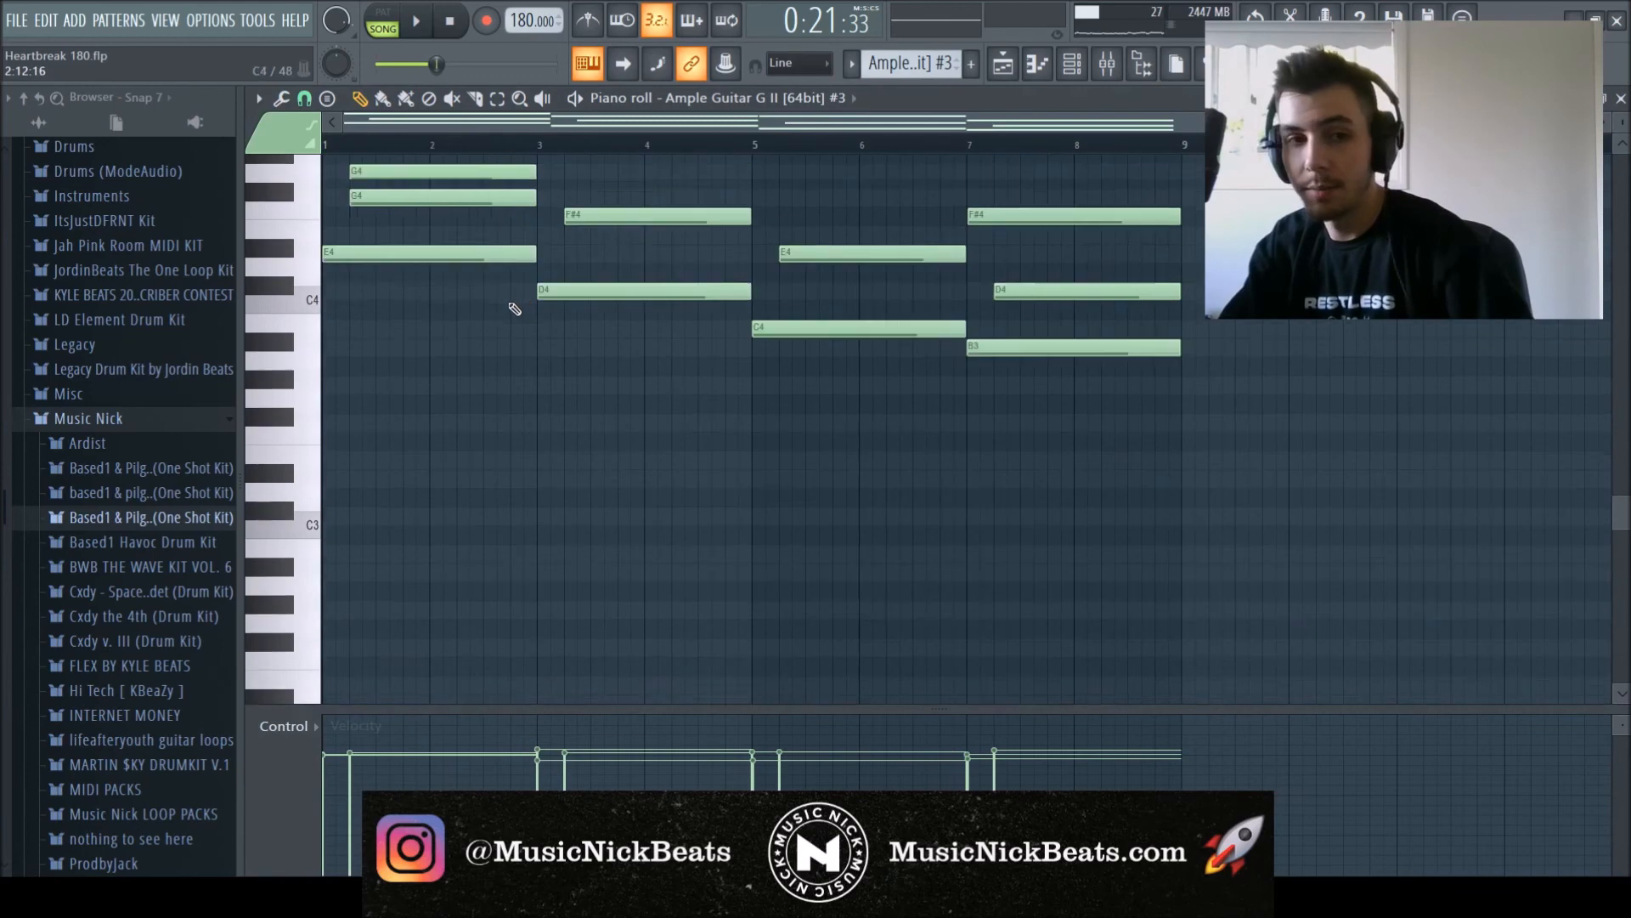
{"action": "scroll", "coordinate": [514, 308], "scroll_direction": "up", "scroll_amount": 3}
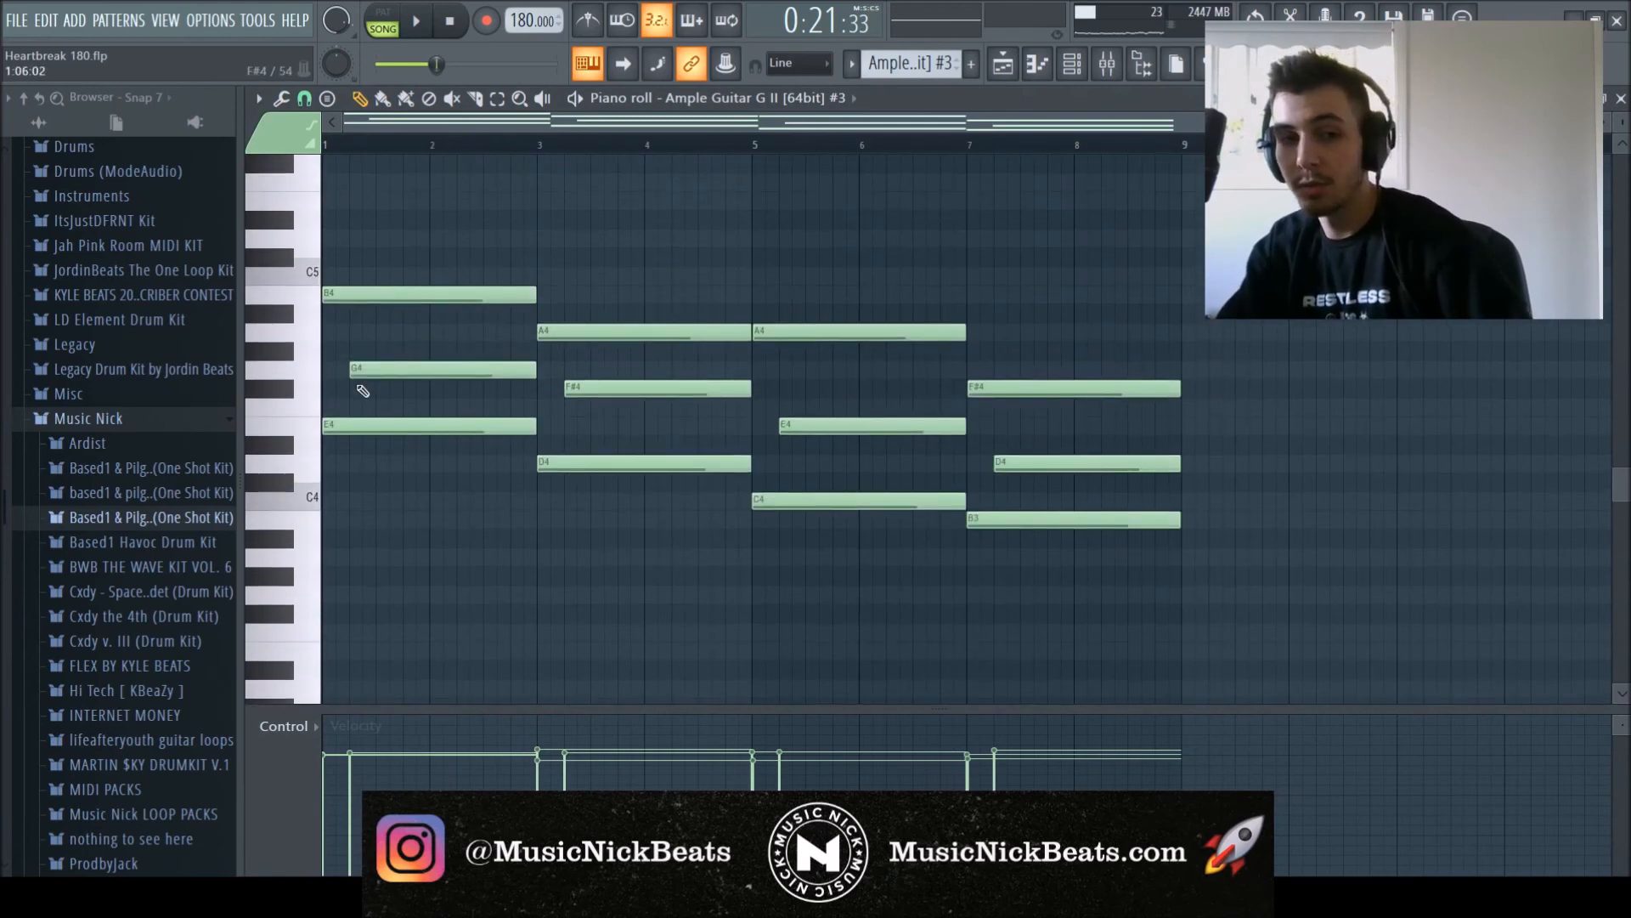
{"action": "key", "text": "space"}
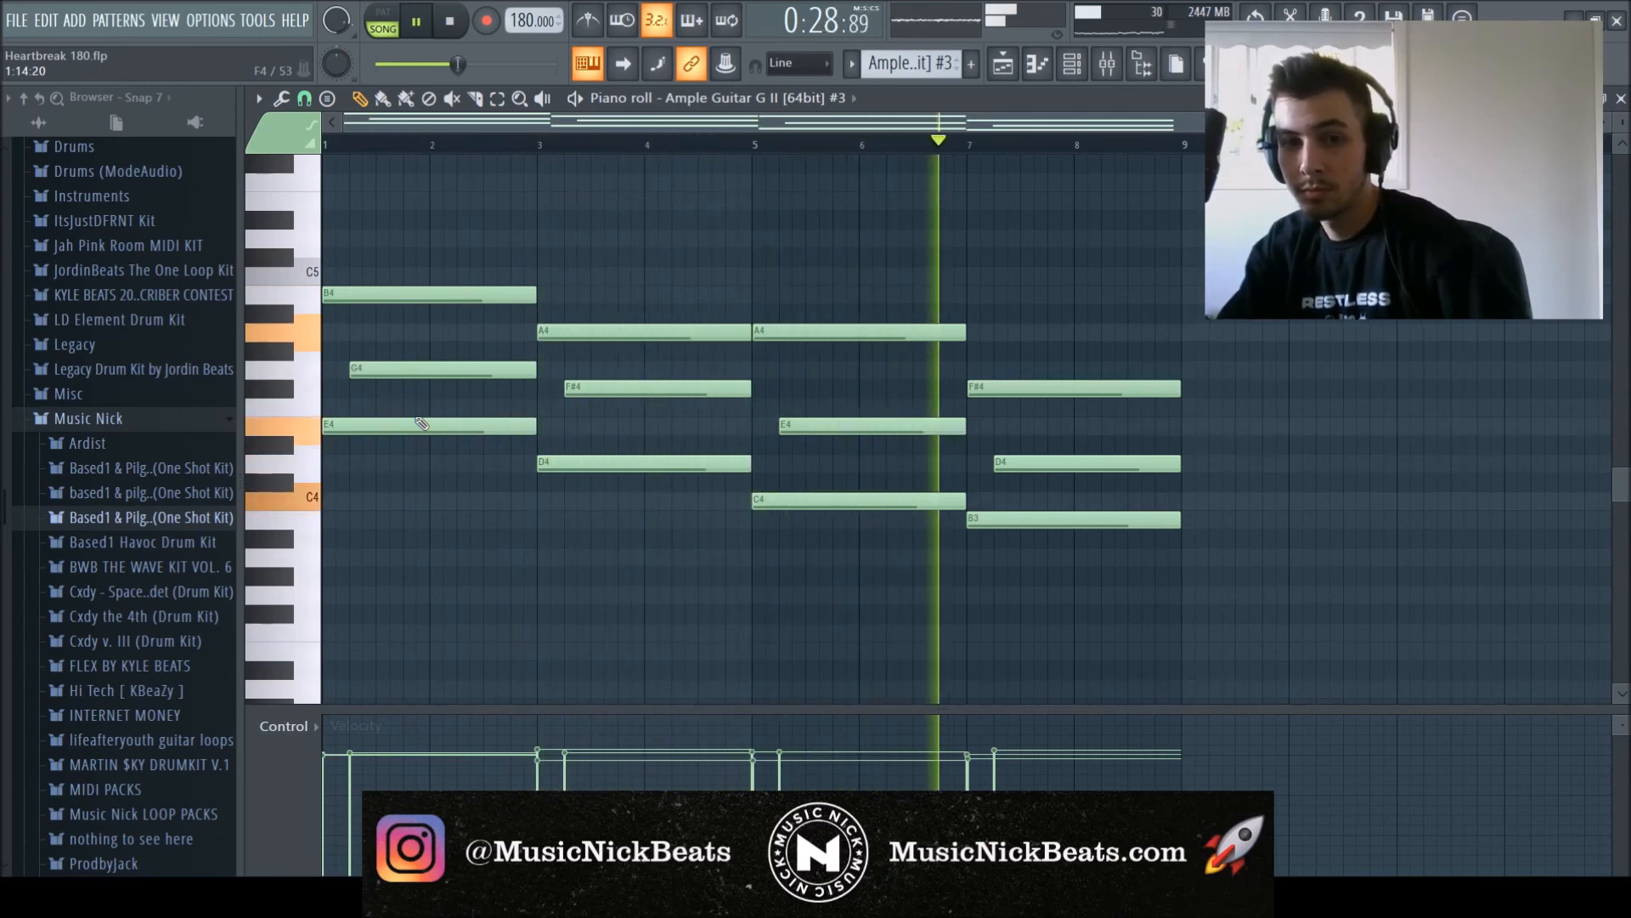
Play the arrangement with Ample Guitar G II #2 and the first Ample Guitar G II track unmuted alongside #3.
{"action": "key", "text": "space"}
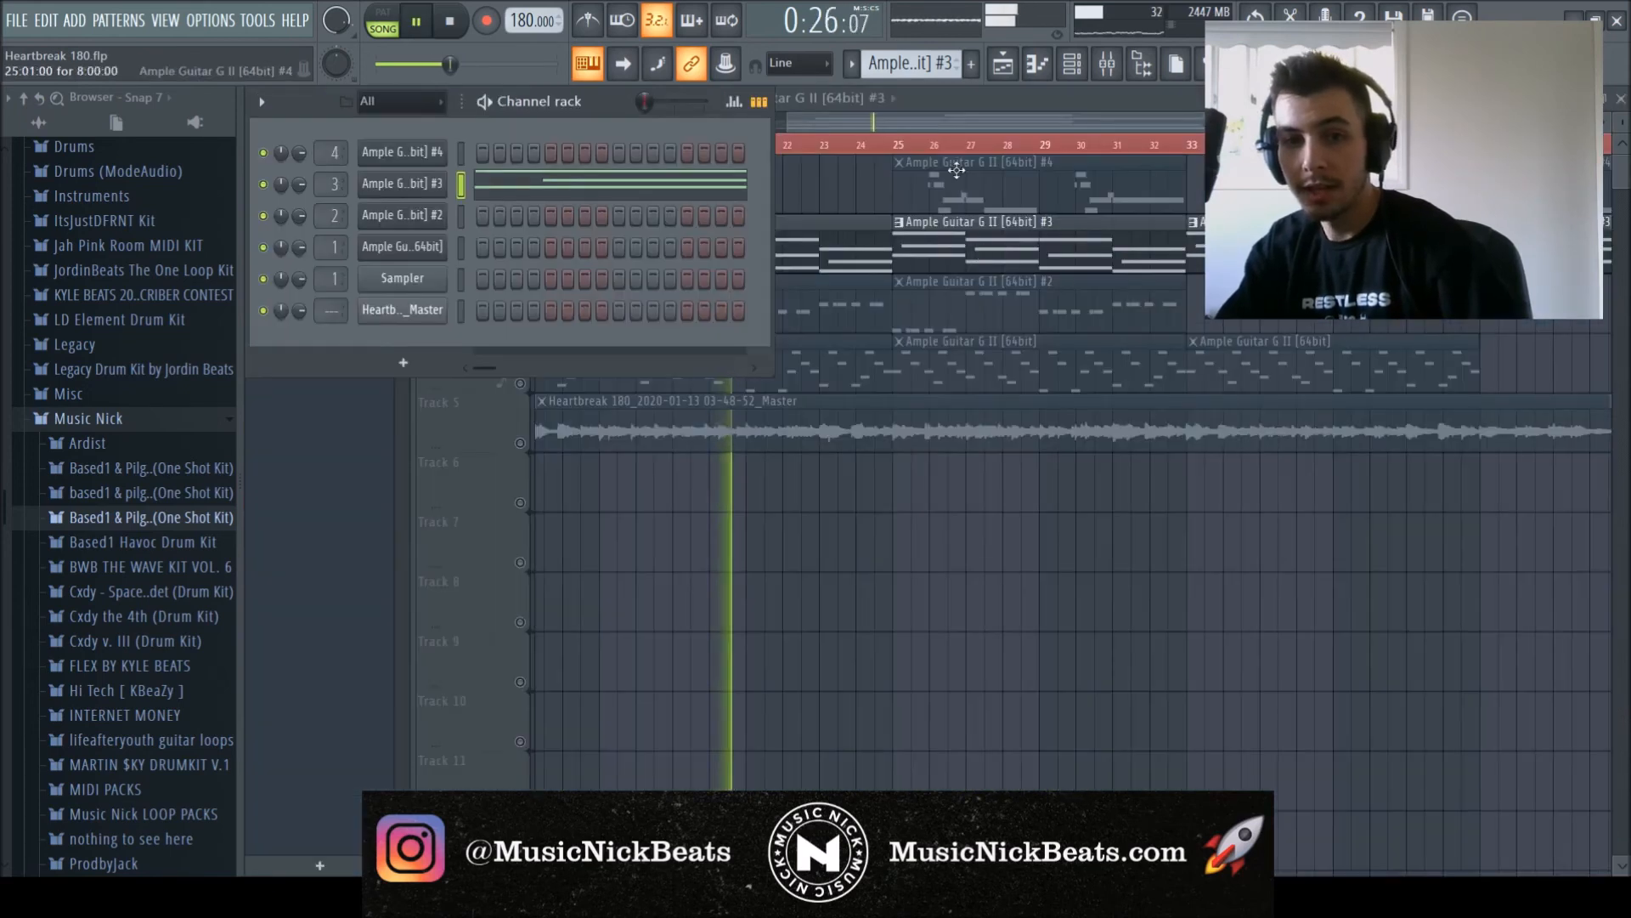
{"action": "key", "text": "F6"}
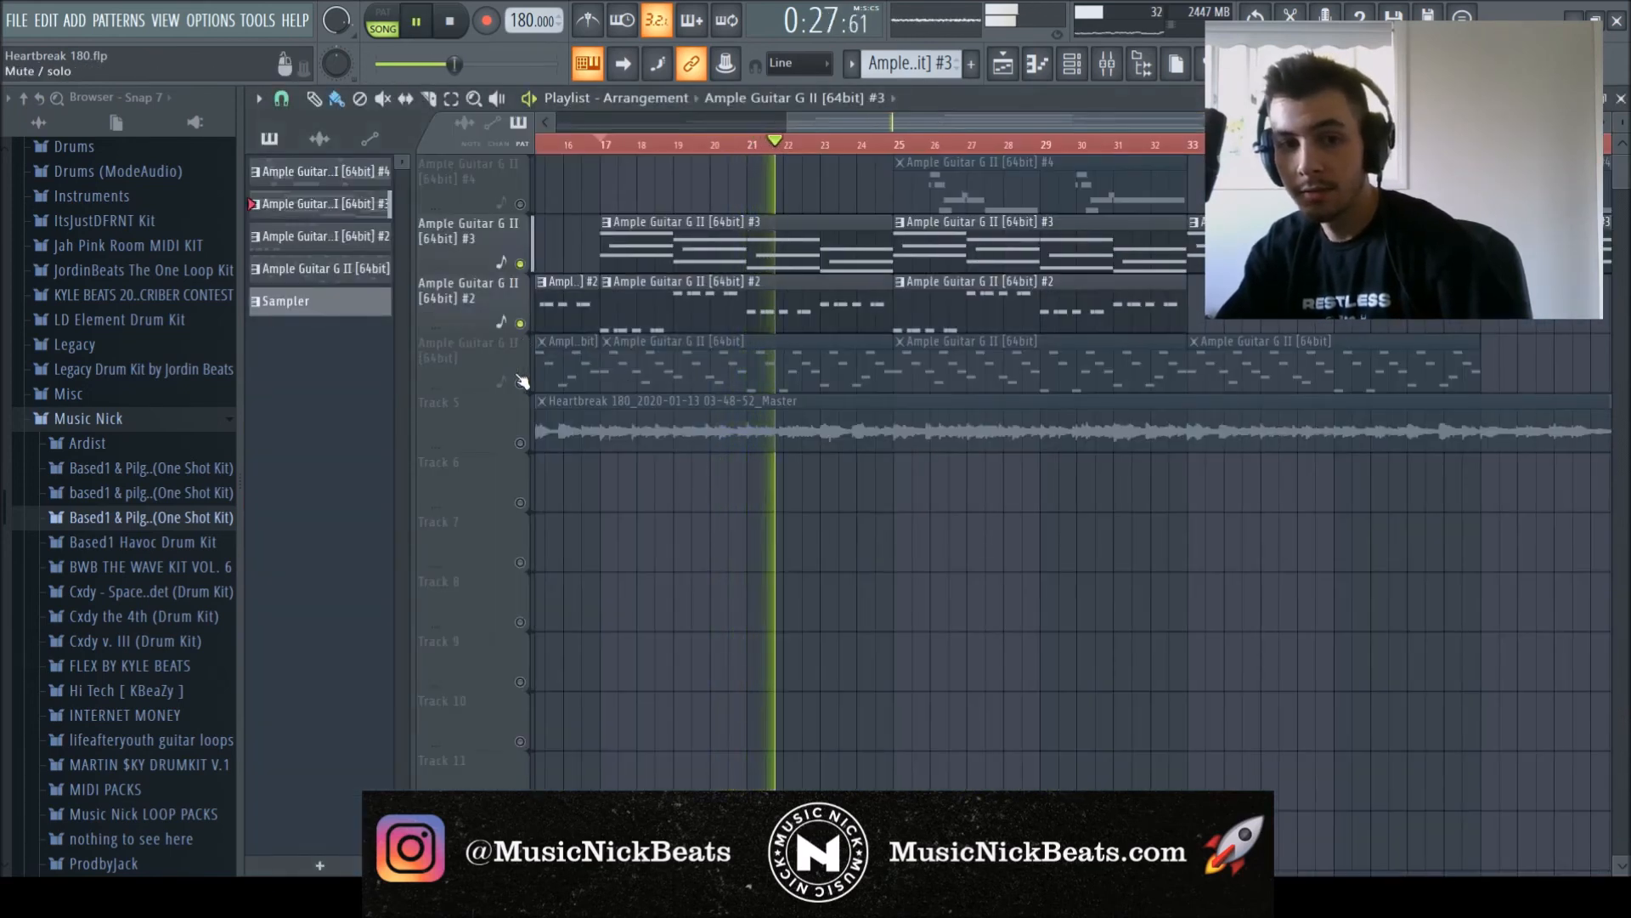
{"action": "left_click", "coordinate": [520, 382]}
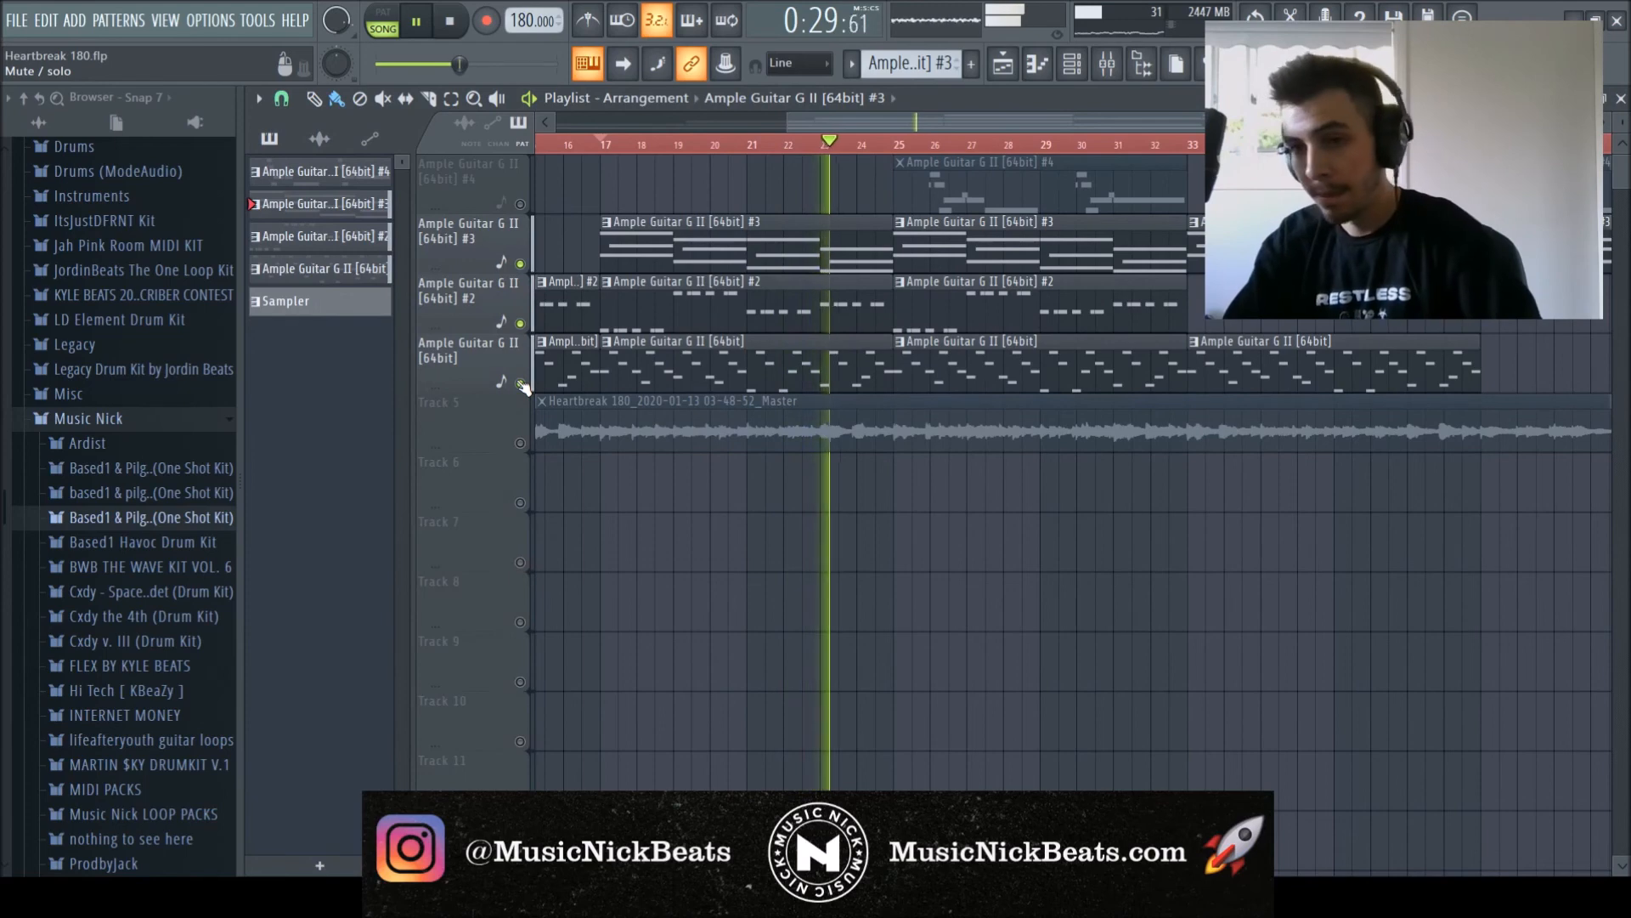
Unmute the Ample Guitar G II #4 track, review its notes in the piano roll during playback, and stop back in the playlist.
{"action": "left_click", "coordinate": [520, 204]}
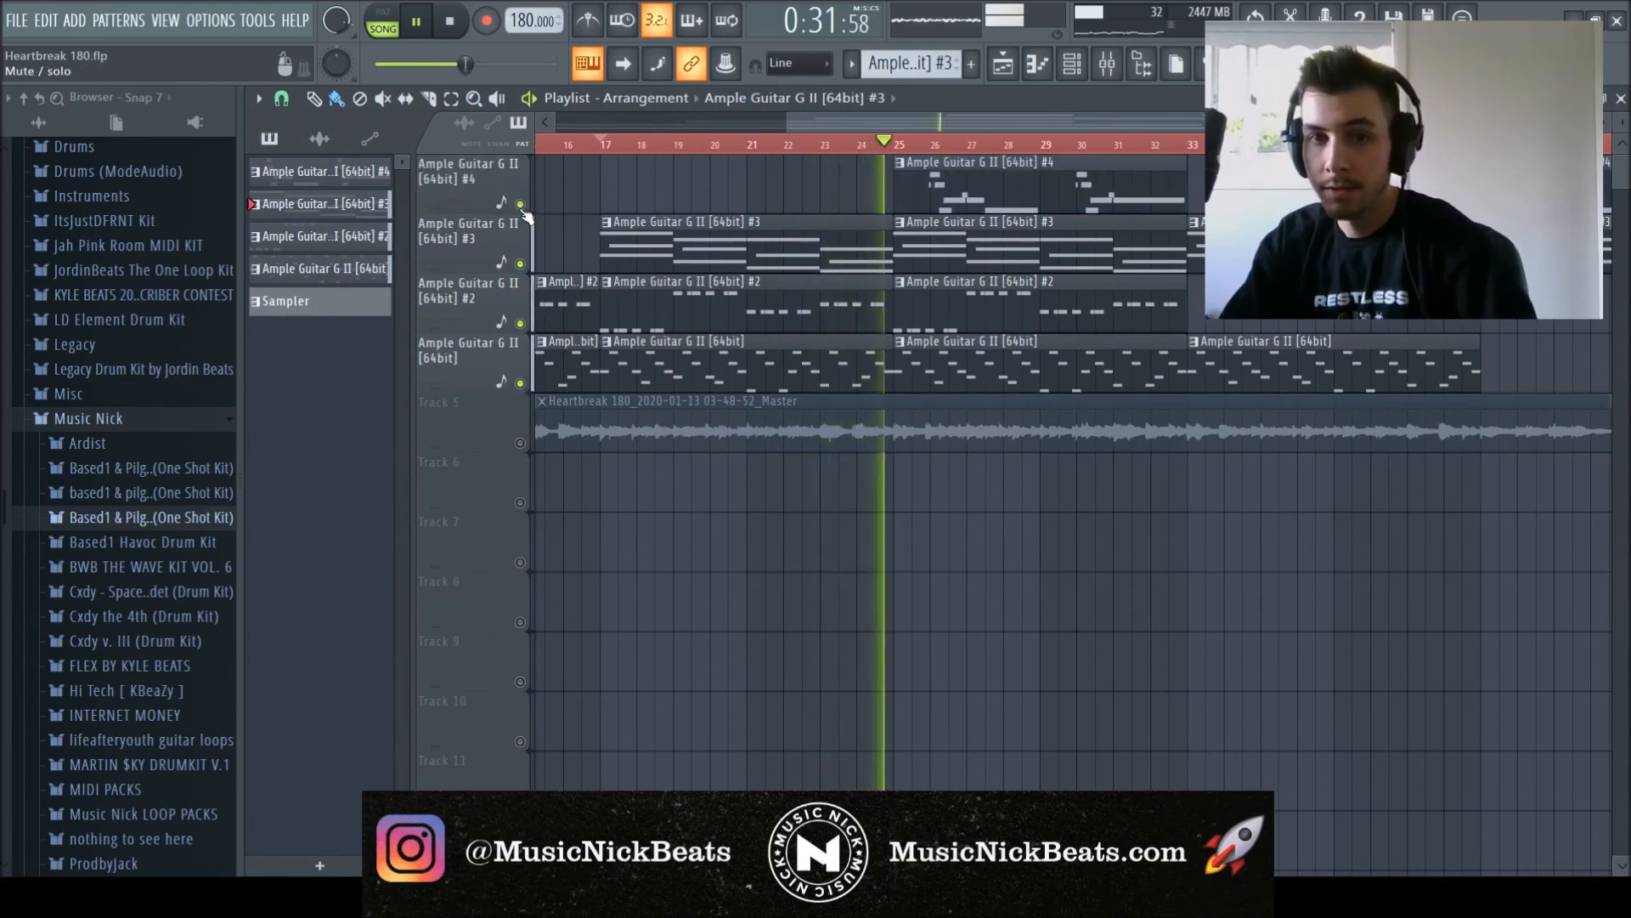
{"action": "double_click", "coordinate": [960, 185]}
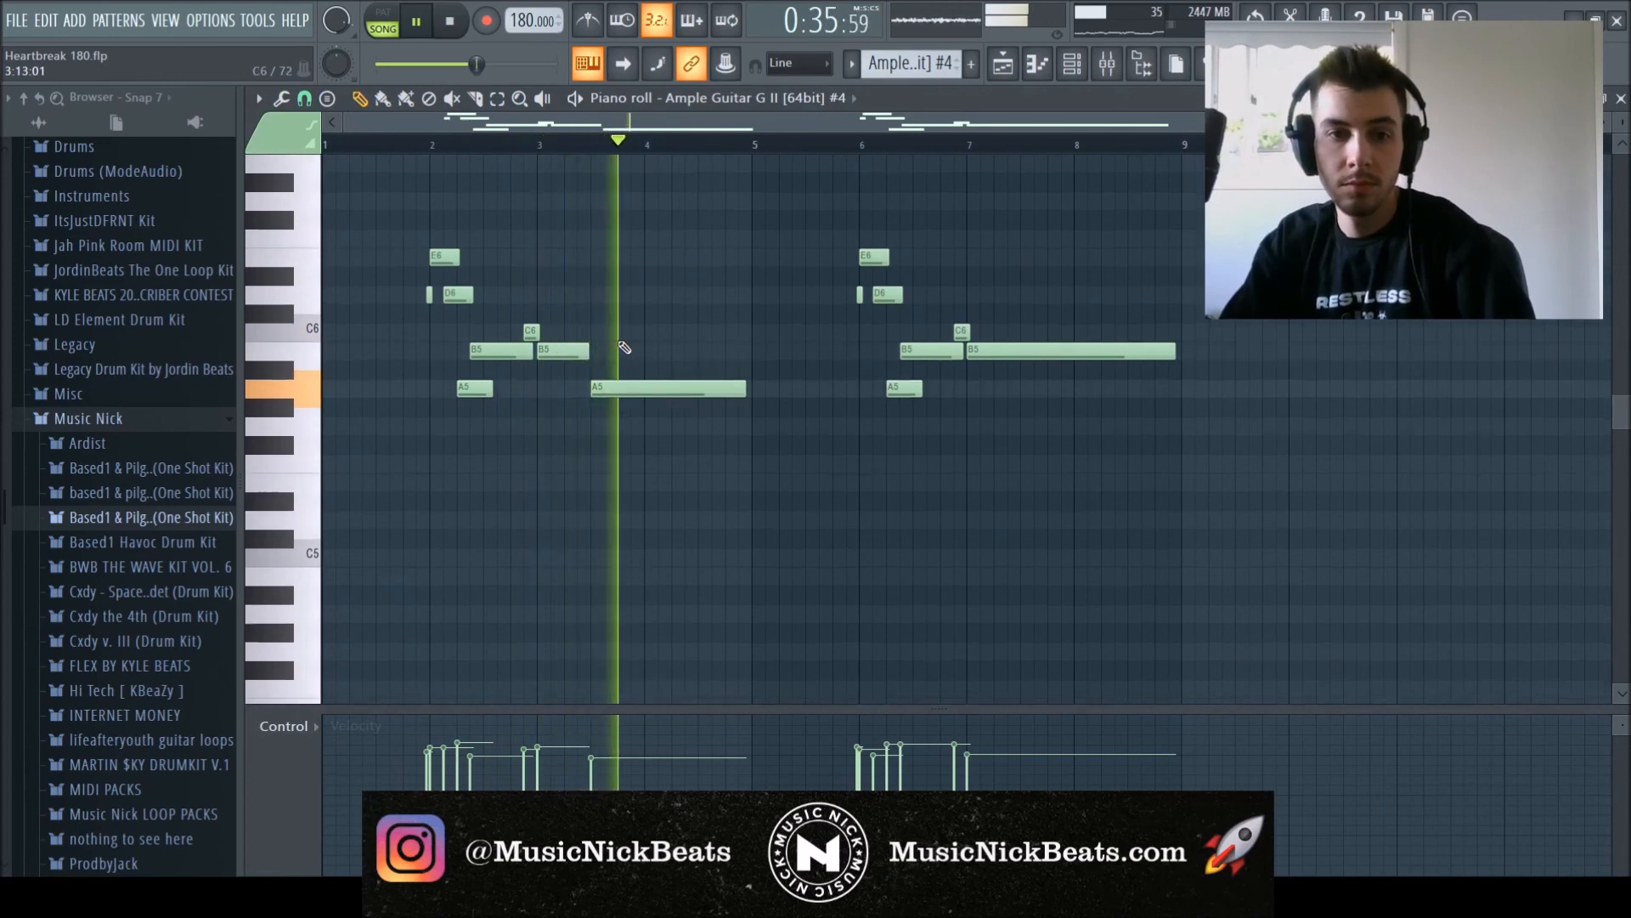
{"action": "scroll", "coordinate": [886, 319], "scroll_direction": "up", "scroll_amount": 3}
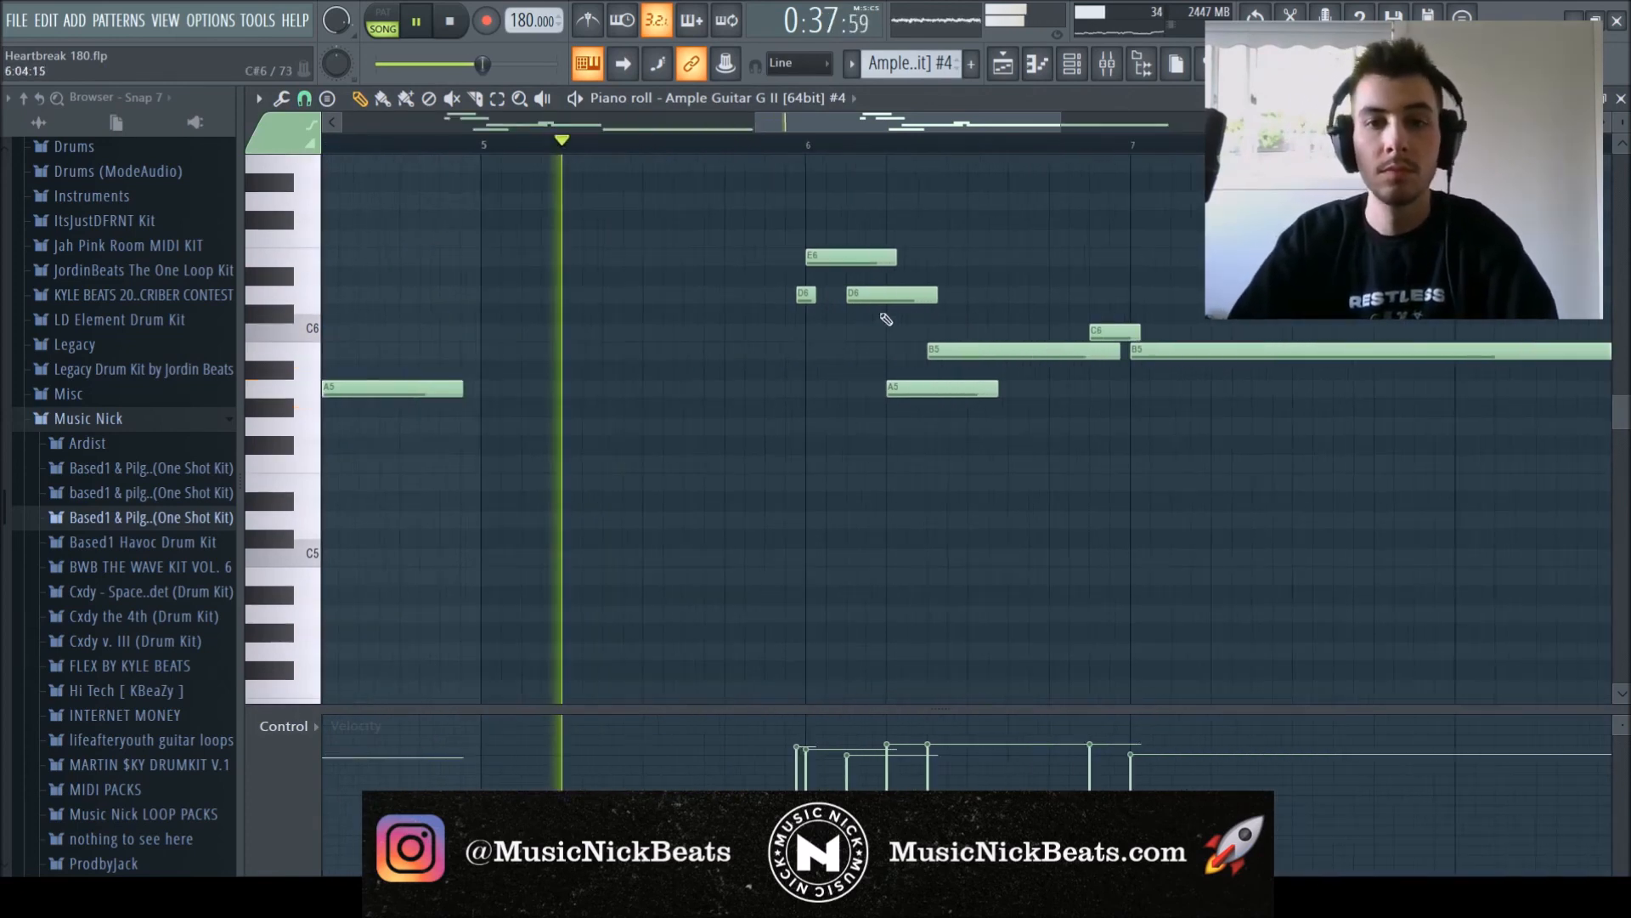
{"action": "left_click_drag", "start_coordinate": [897, 123], "coordinate": [1008, 124]}
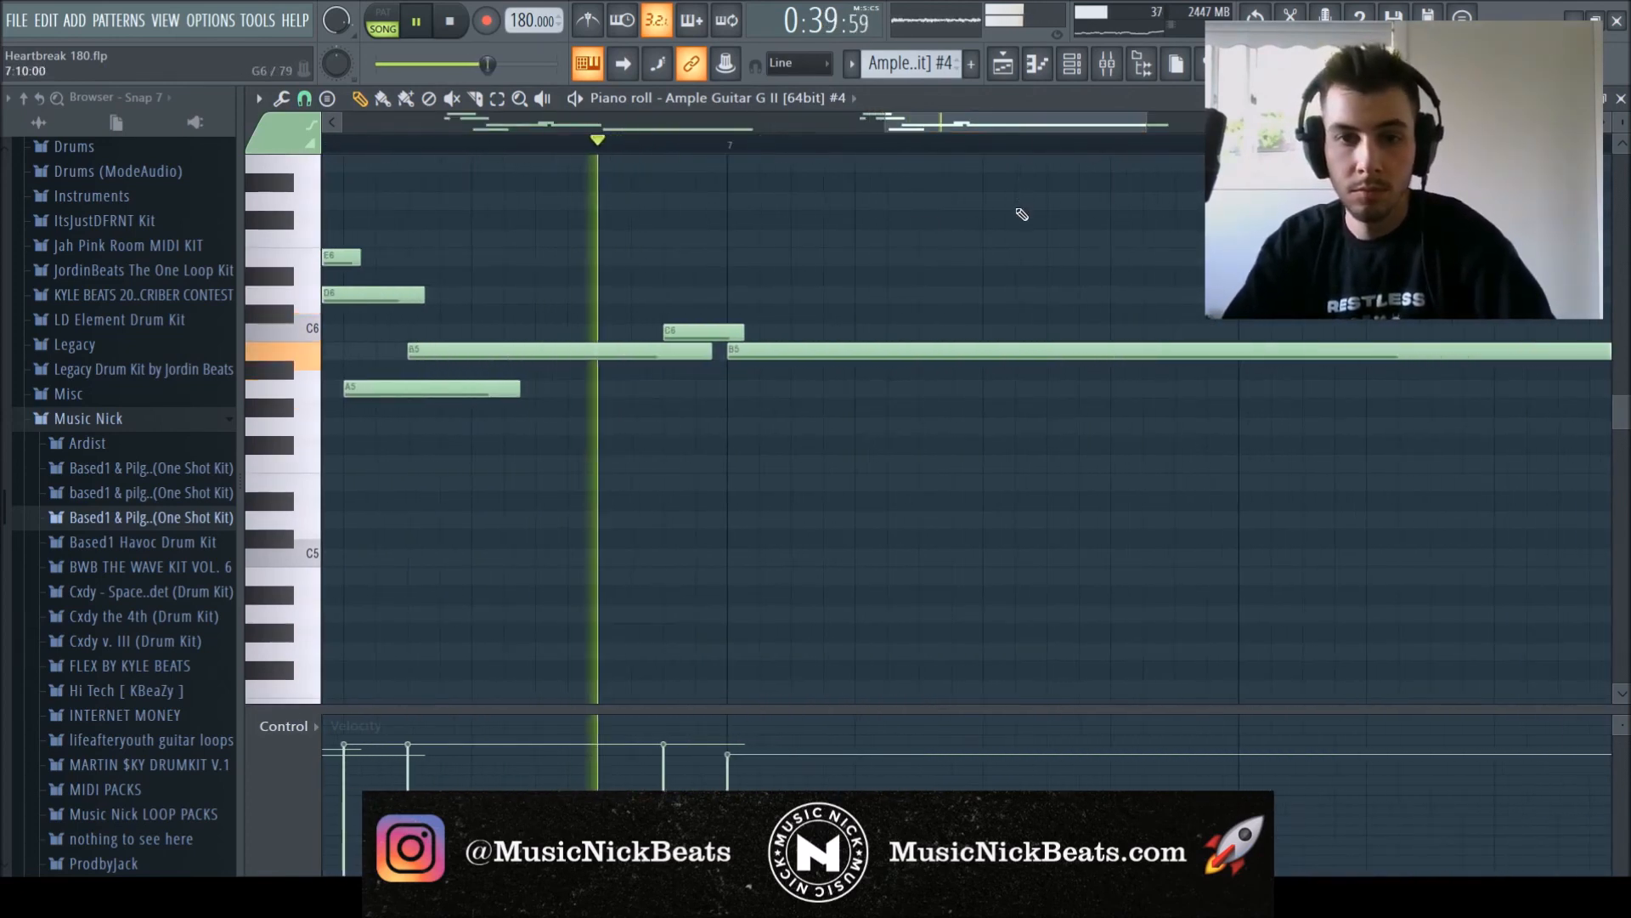
{"action": "scroll", "coordinate": [979, 240], "scroll_direction": "down", "scroll_amount": 3}
{"action": "scroll", "coordinate": [1030, 233], "scroll_direction": "down", "scroll_amount": 2}
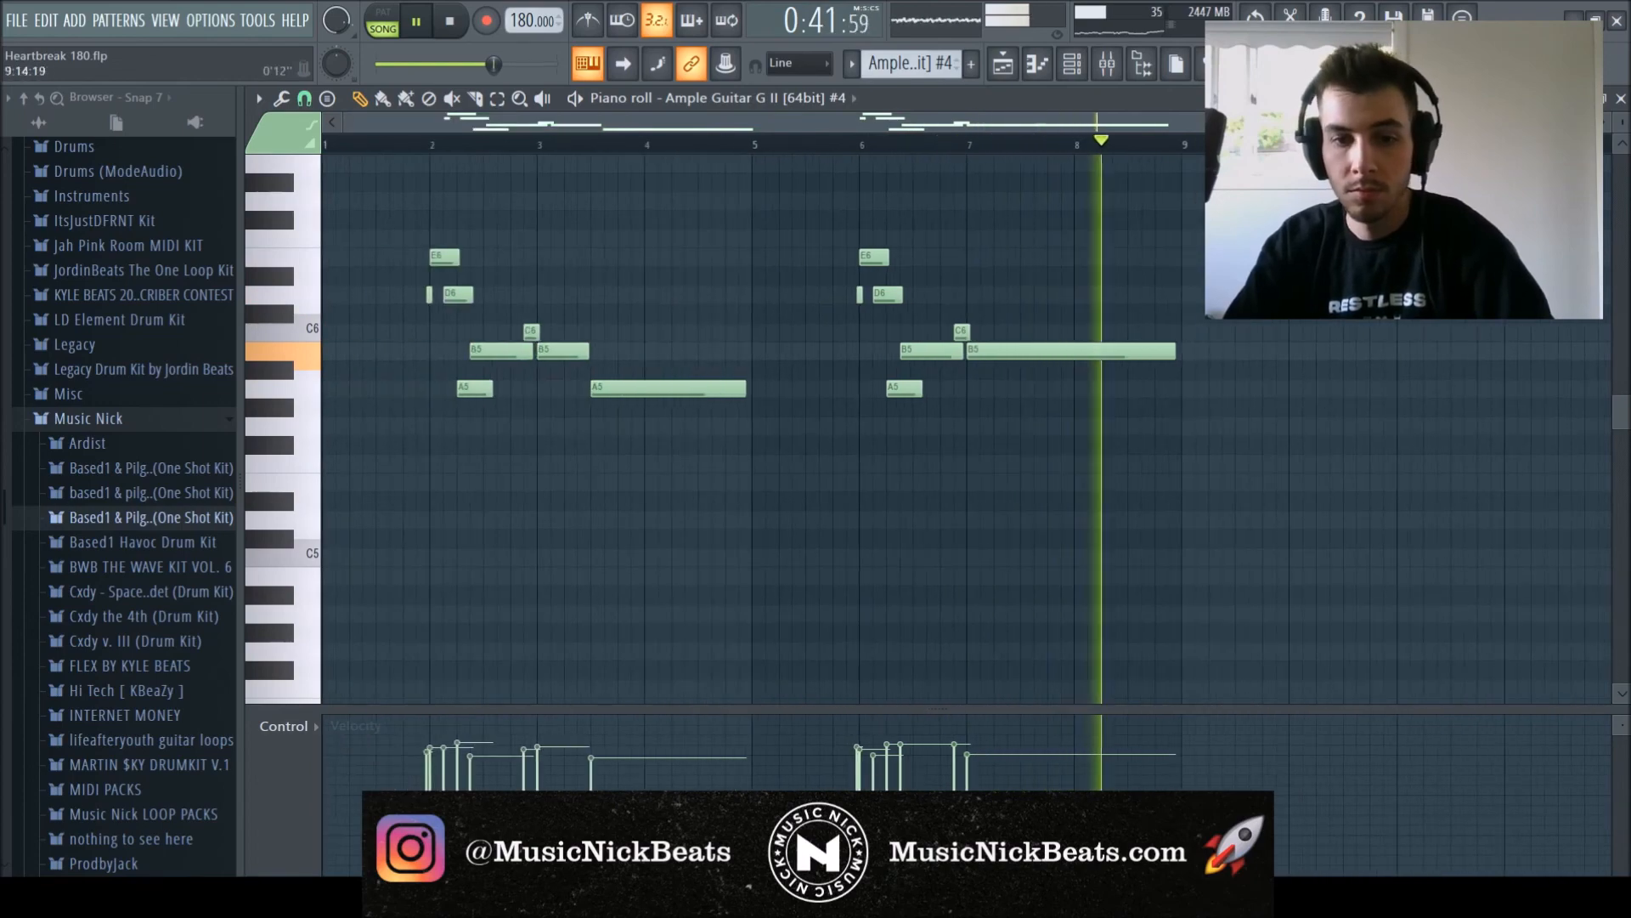
{"action": "key", "text": "F7"}
{"action": "key", "text": "space"}
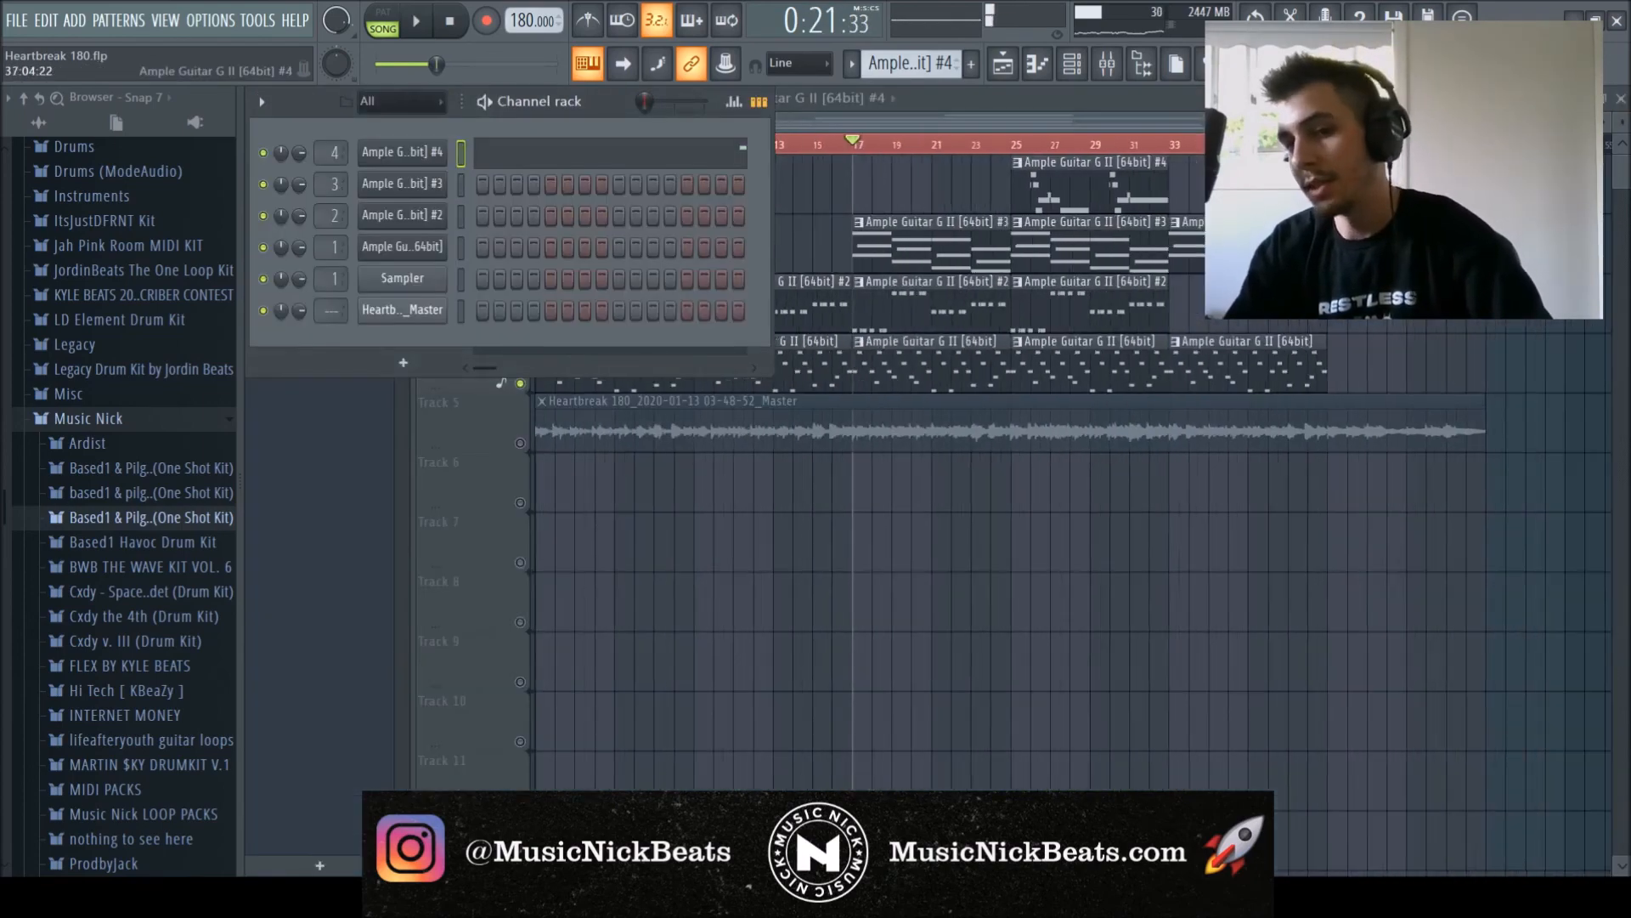
{"action": "left_click", "coordinate": [1132, 121]}
{"action": "scroll", "coordinate": [1138, 197], "scroll_direction": "down", "scroll_amount": 1}
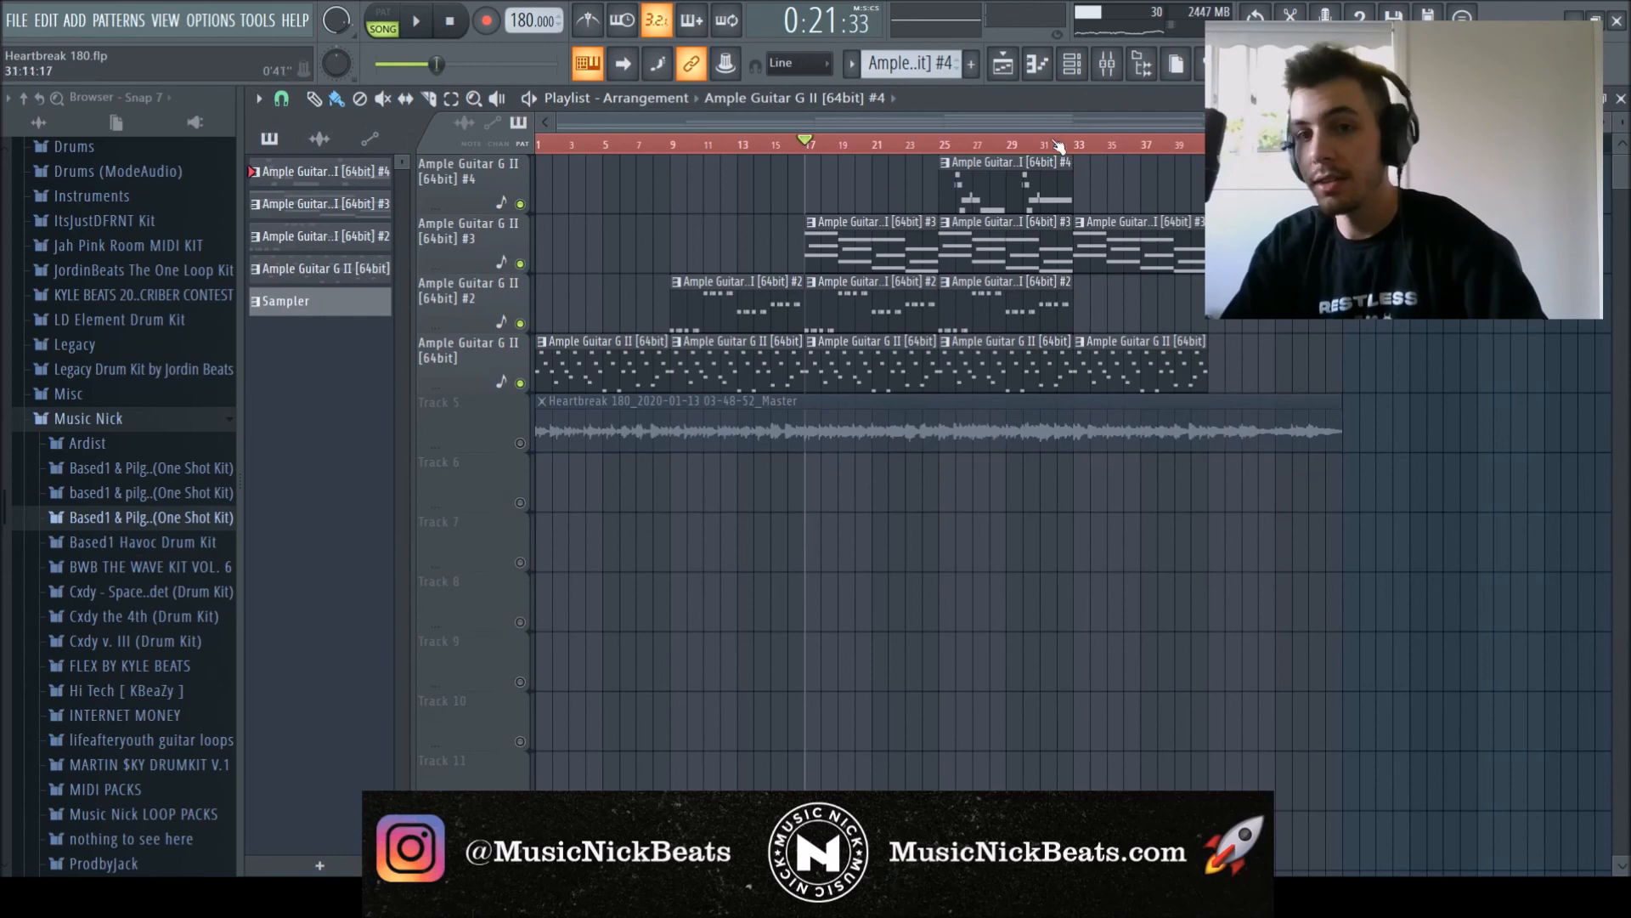
Bring up the channel rack and mixer, and check the Fruity Parametric EQ 2 on the Master track before closing it.
{"action": "key", "text": "F6"}
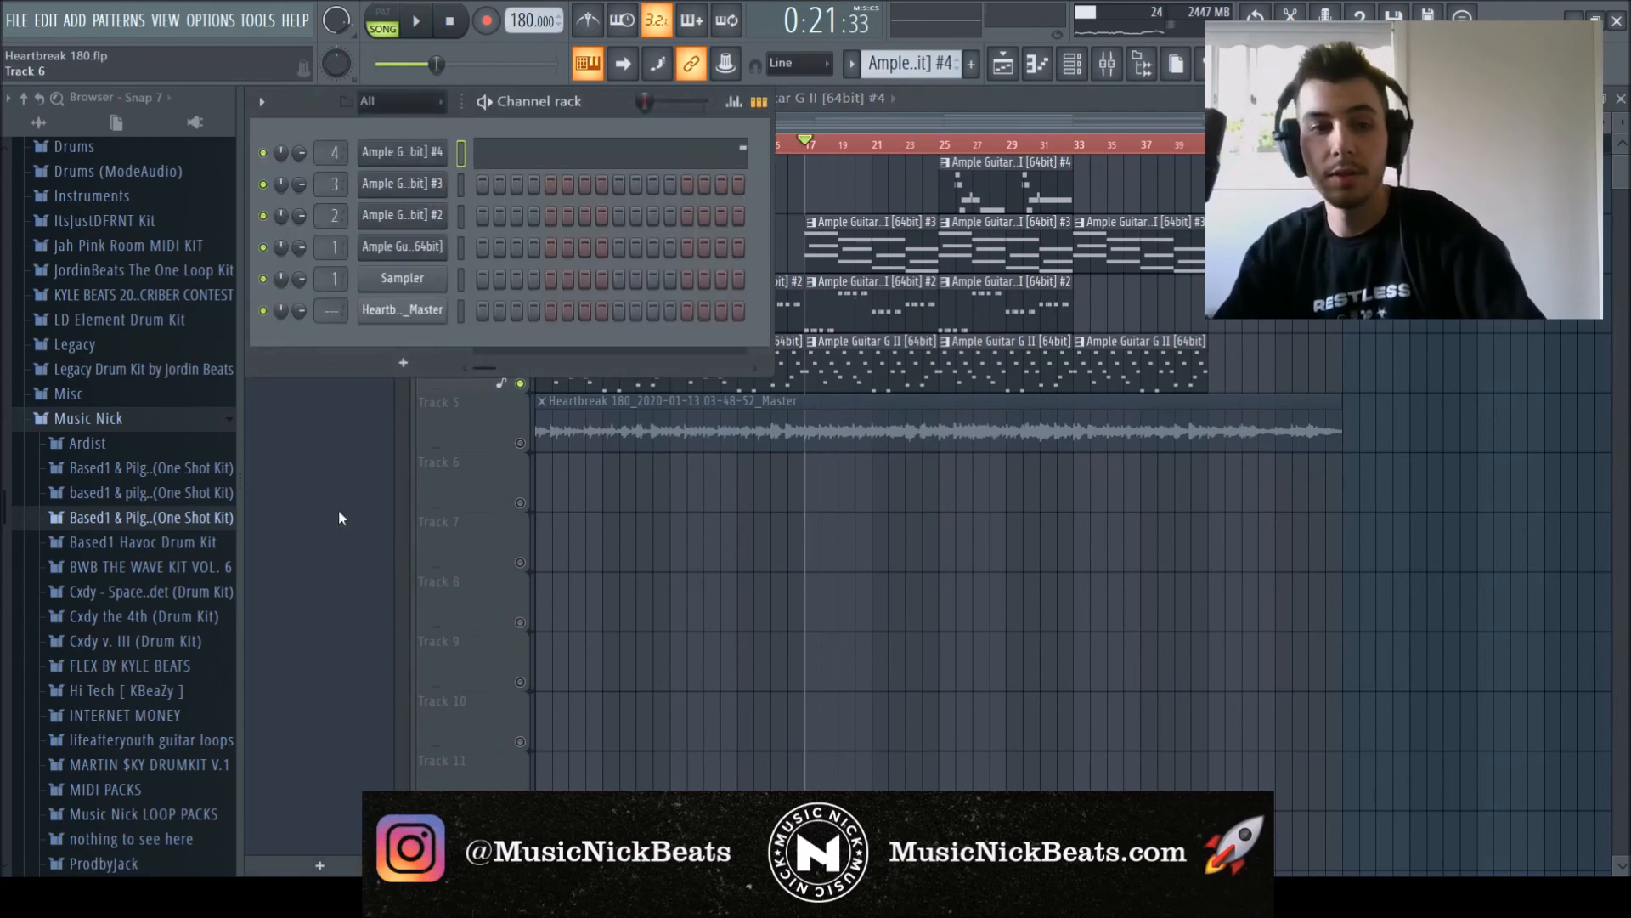
{"action": "key", "text": "F9"}
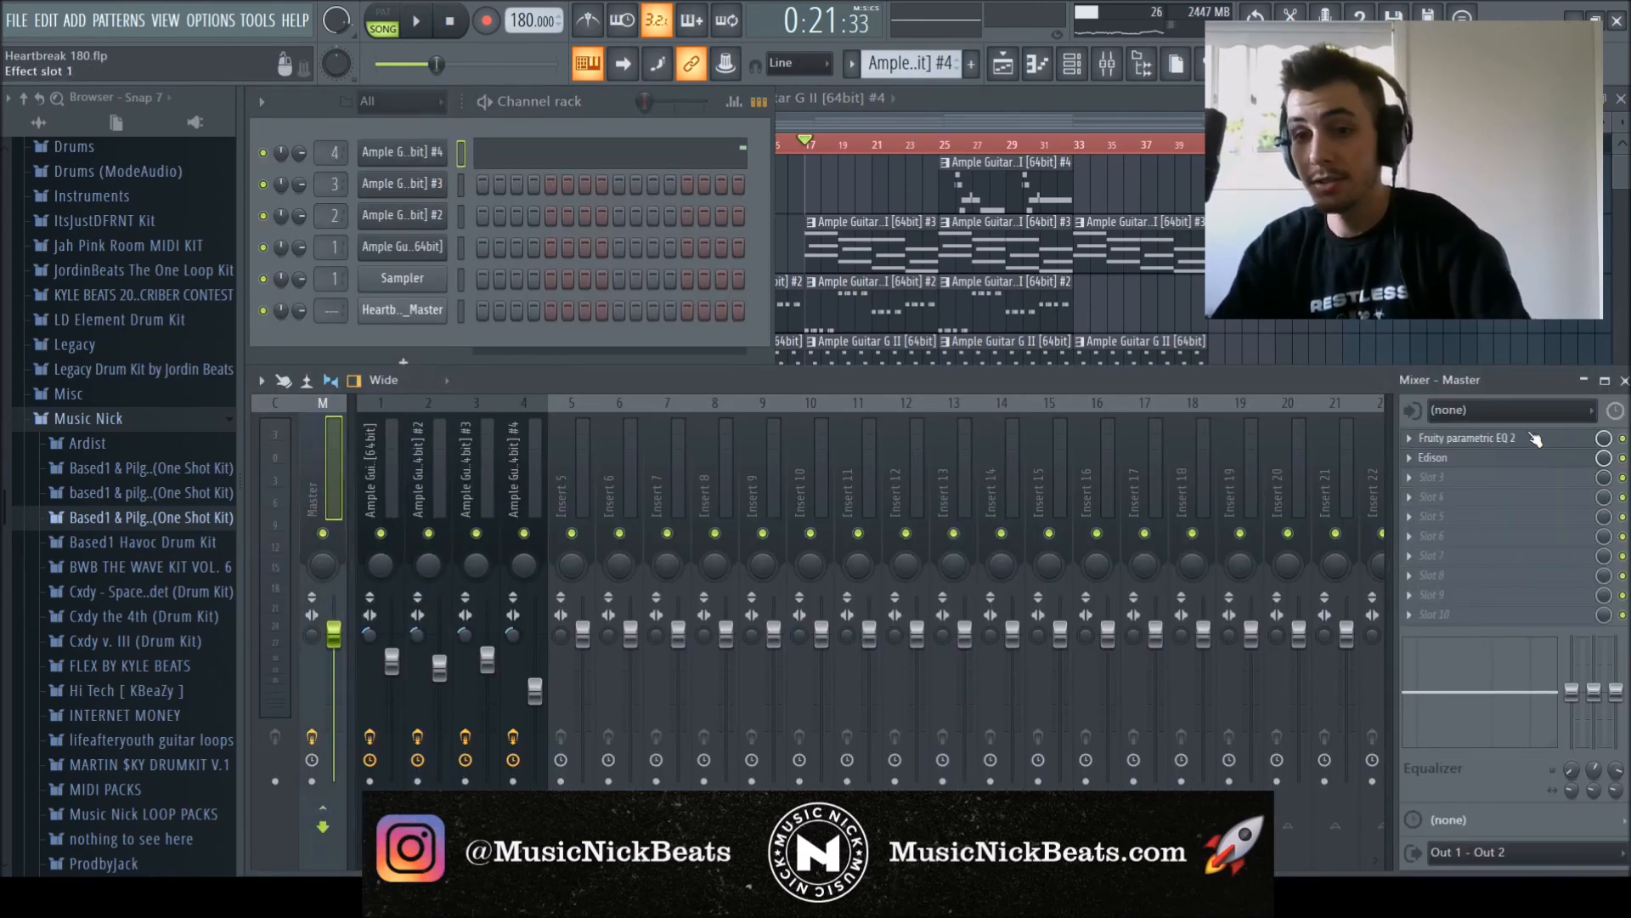
{"action": "left_click", "coordinate": [1461, 438]}
{"action": "left_click", "coordinate": [971, 171]}
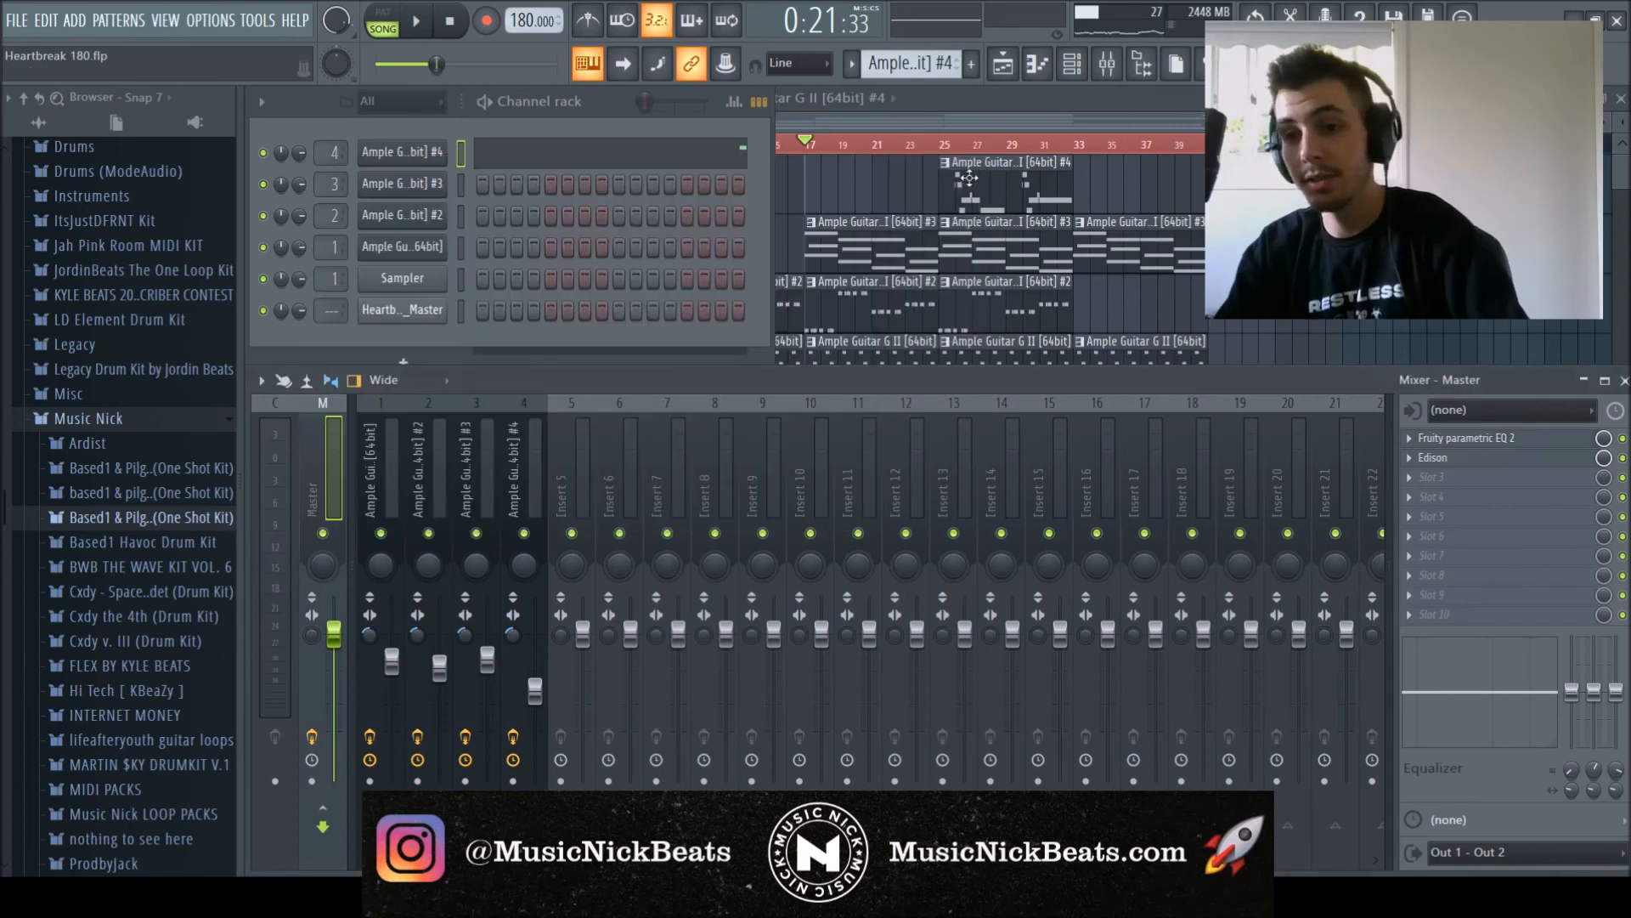